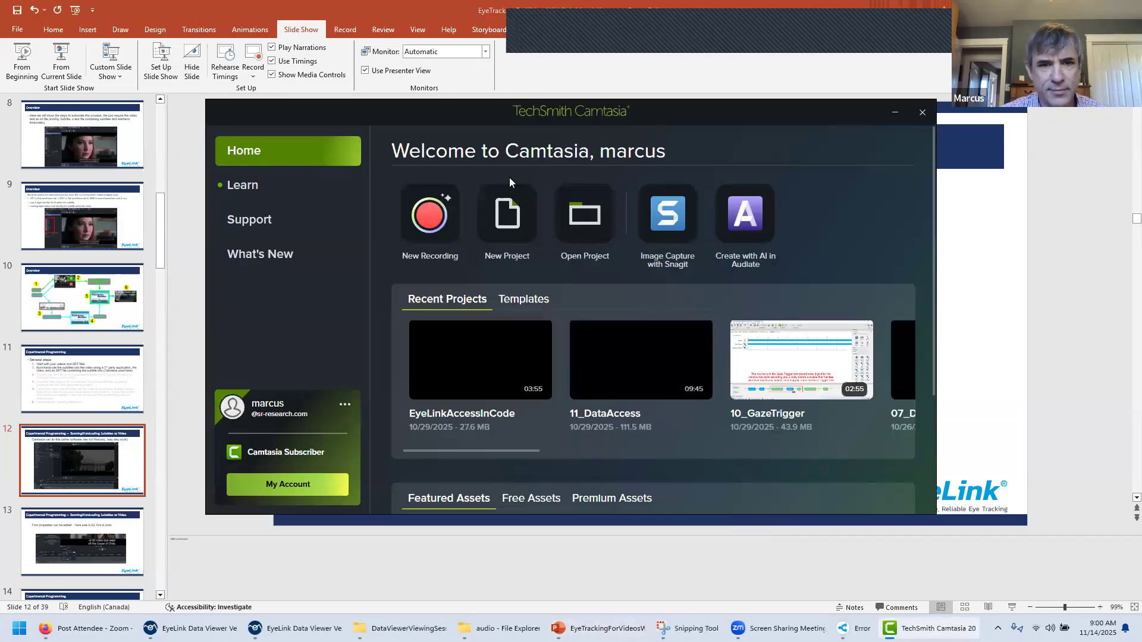
Create a new empty video project and maximize its window.
click(509, 200)
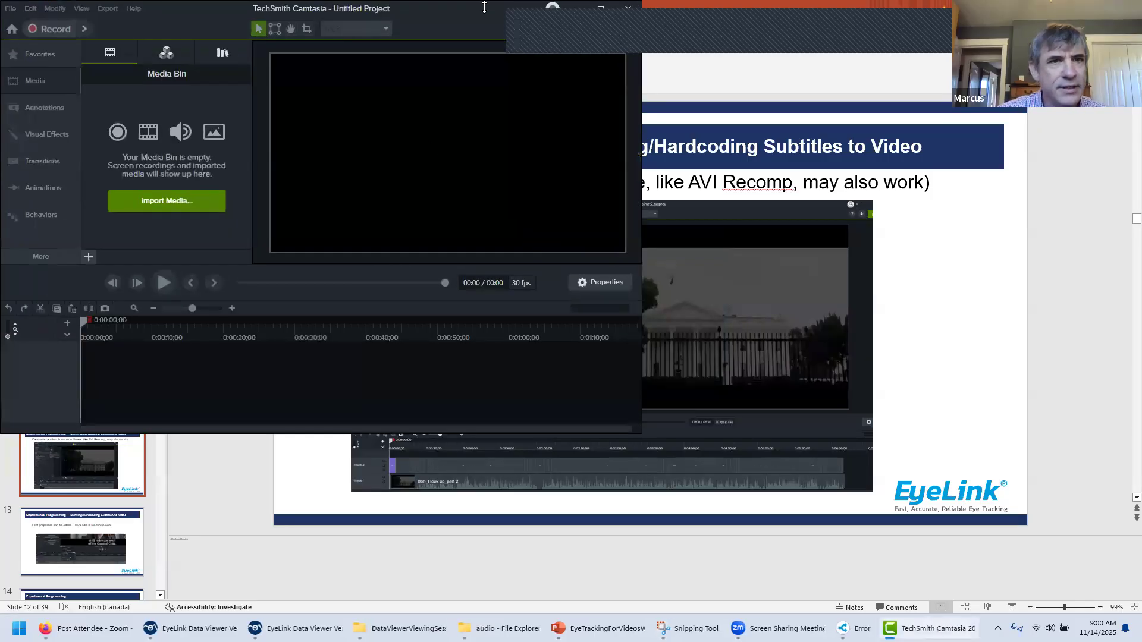
click(601, 9)
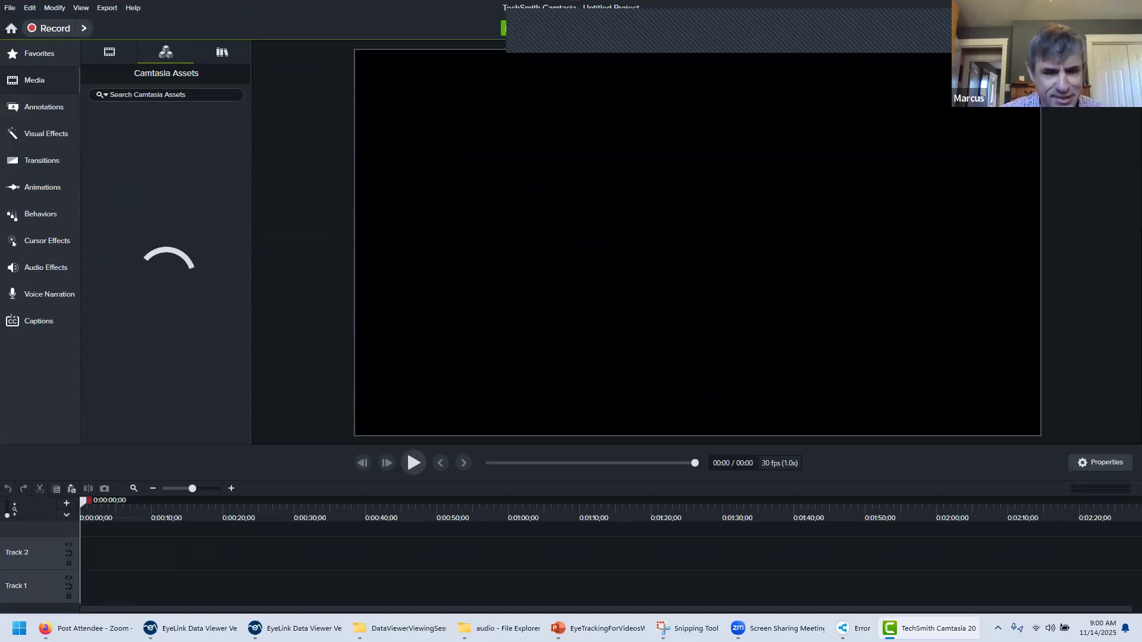
Switch to File Explorer, go to the OriginalVideoFiles folder inside VideoSubtitleTraining and select vid1.mov.
click(499, 629)
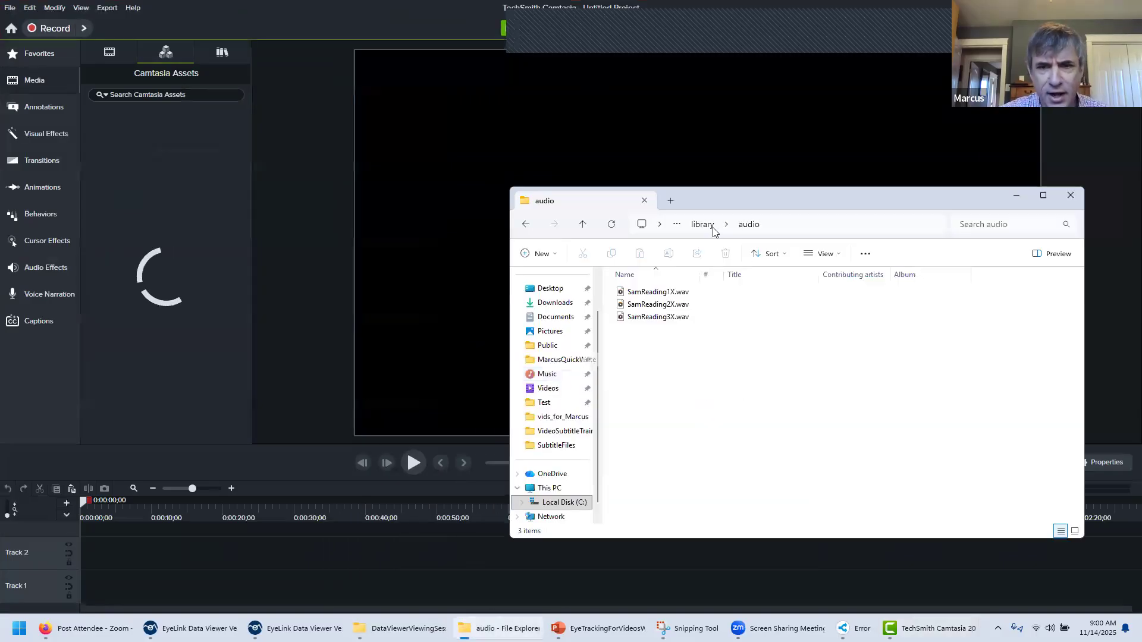
click(582, 225)
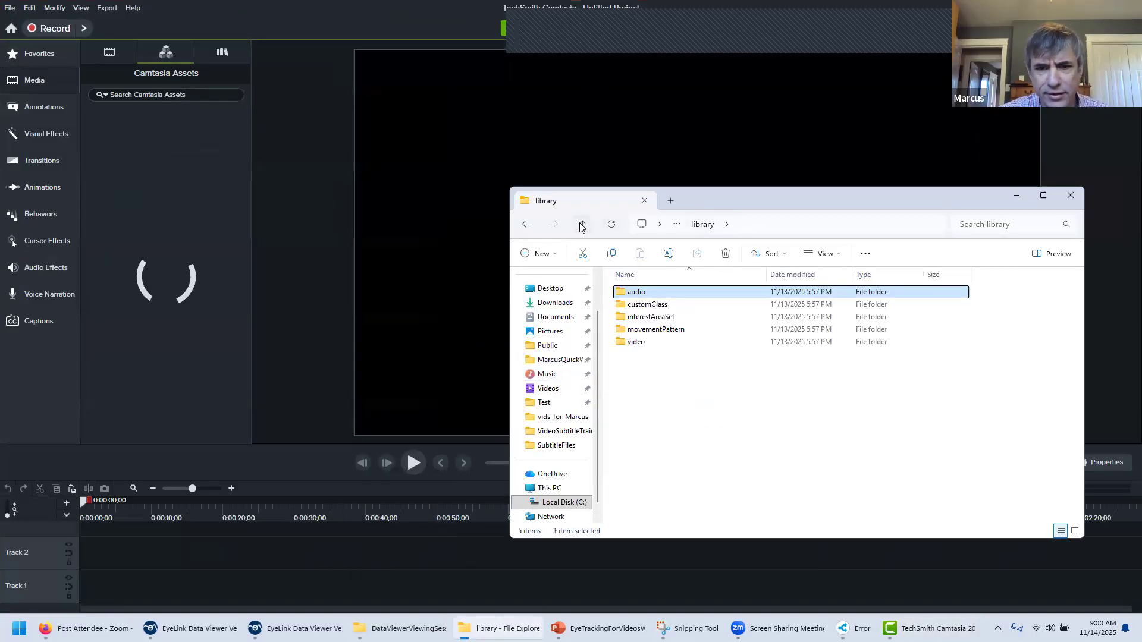
click(582, 225)
click(582, 225)
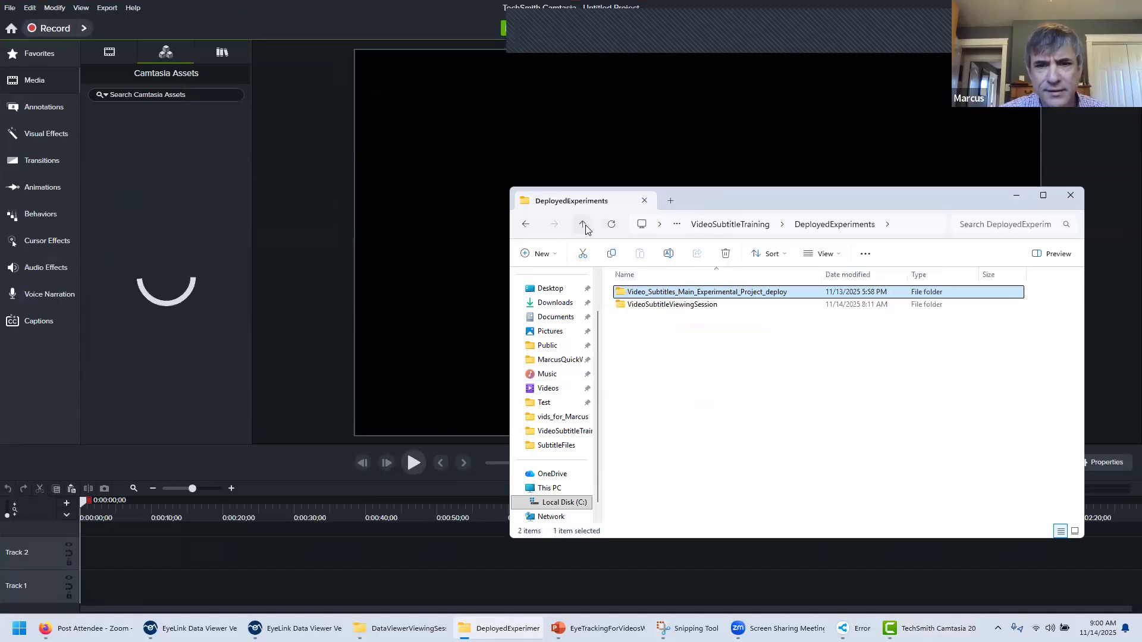
click(582, 225)
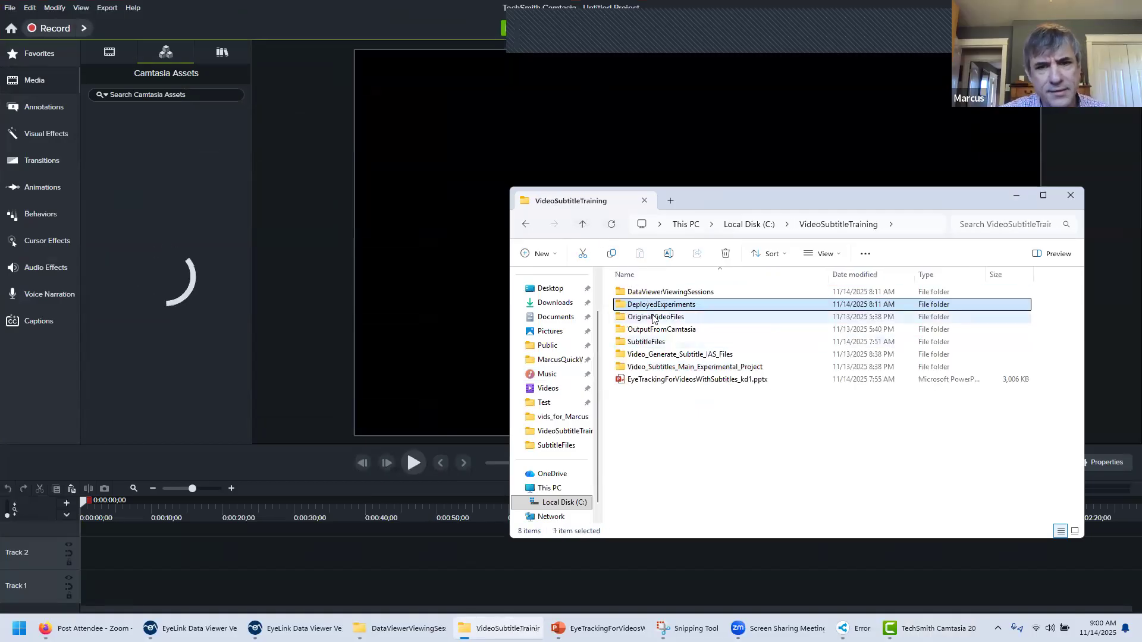
double_click(653, 320)
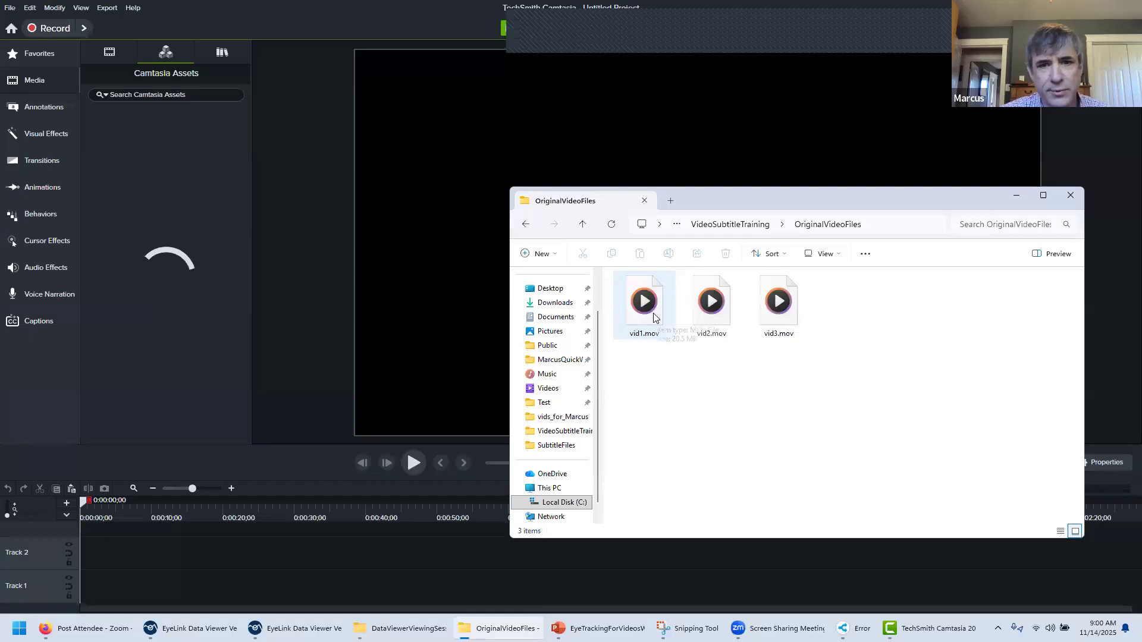
click(654, 317)
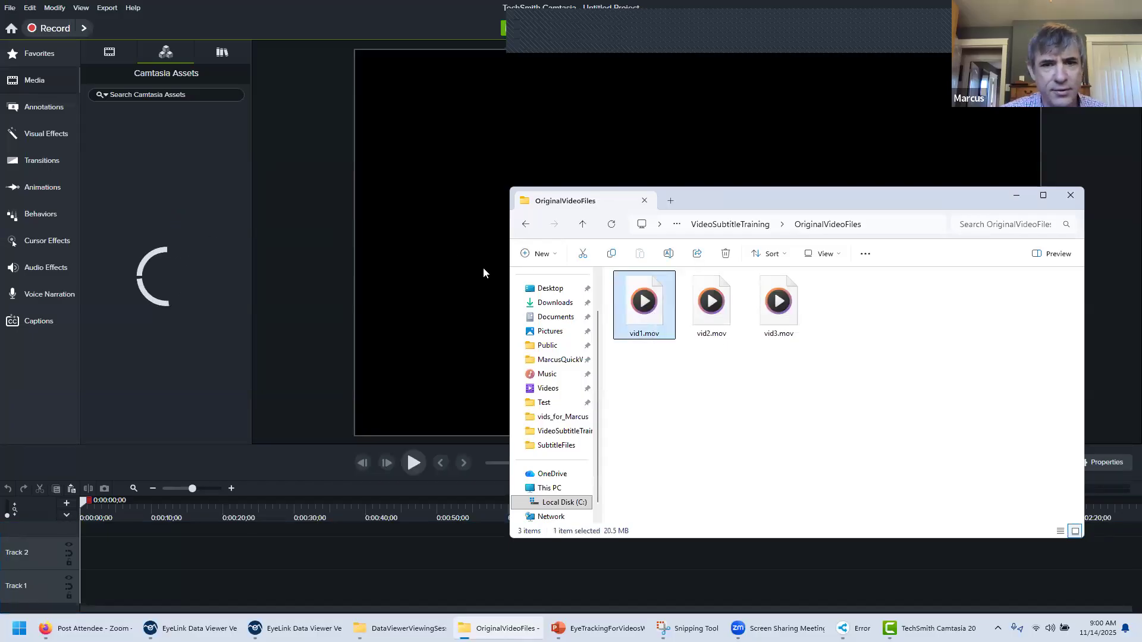
Show the project's empty media bin in Camtasia and add vid1.mov from File Explorer to the start of Track 1.
click(50, 58)
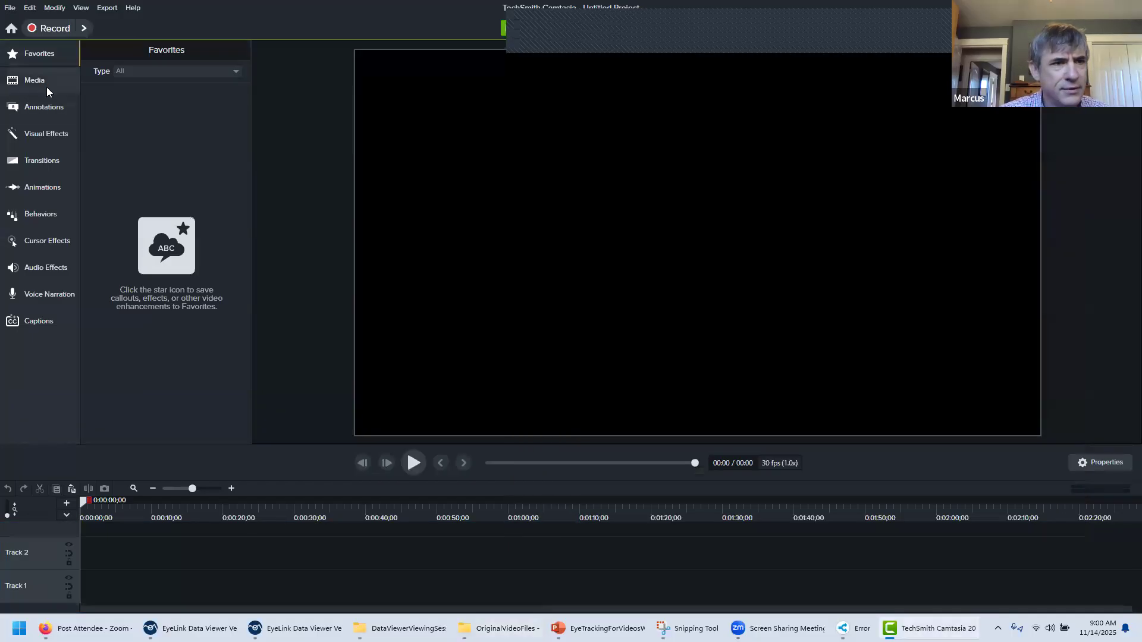
click(45, 82)
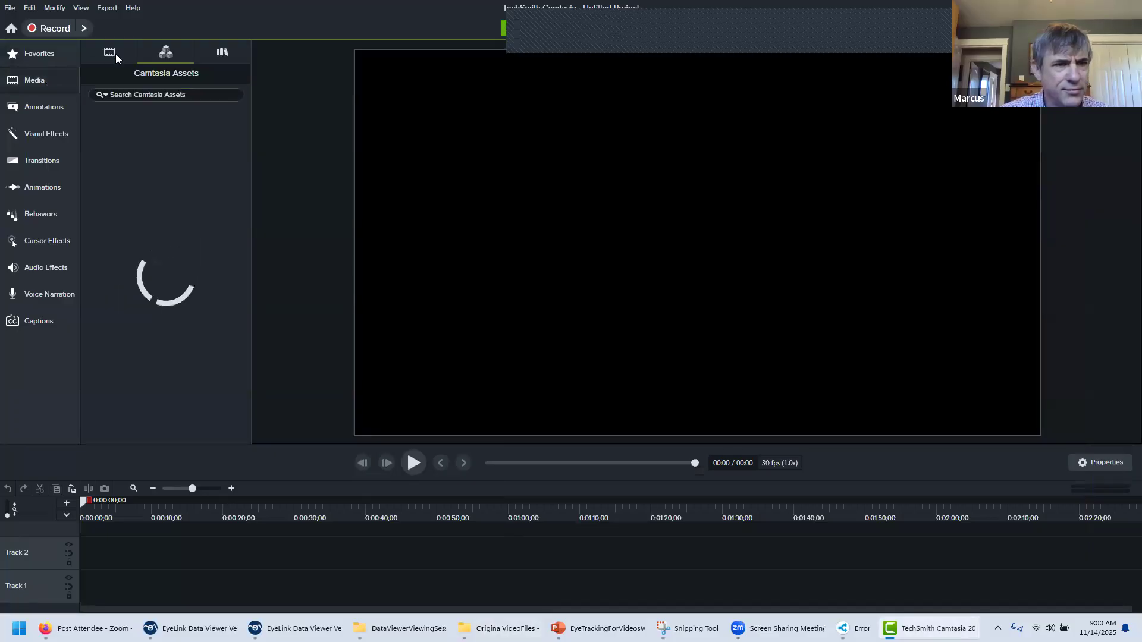
click(499, 628)
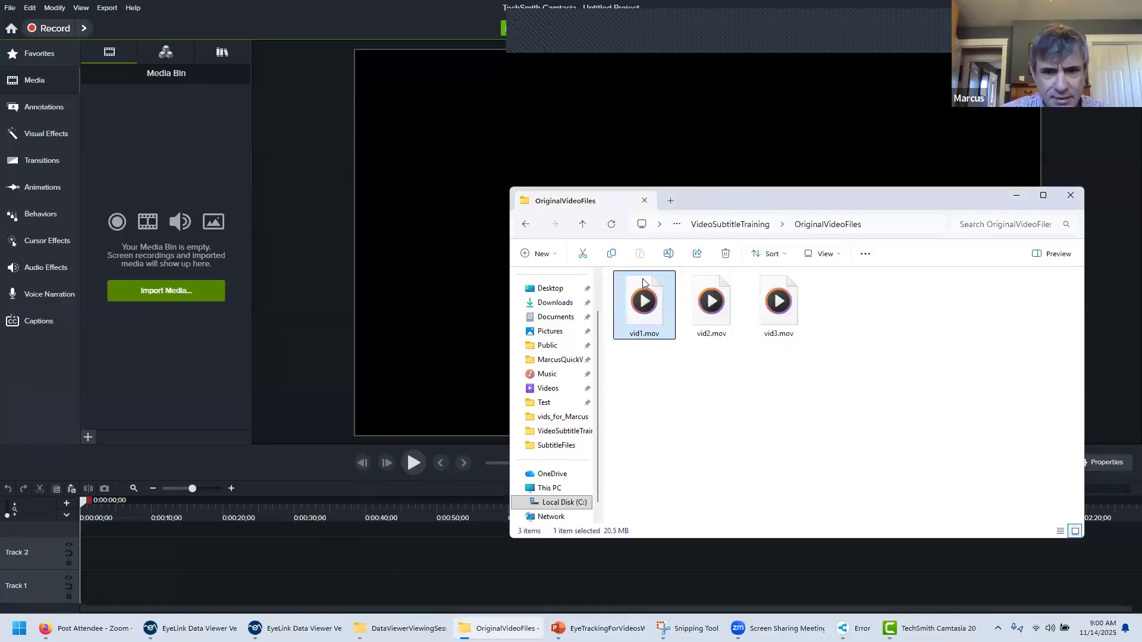
drag(644, 303, 85, 587)
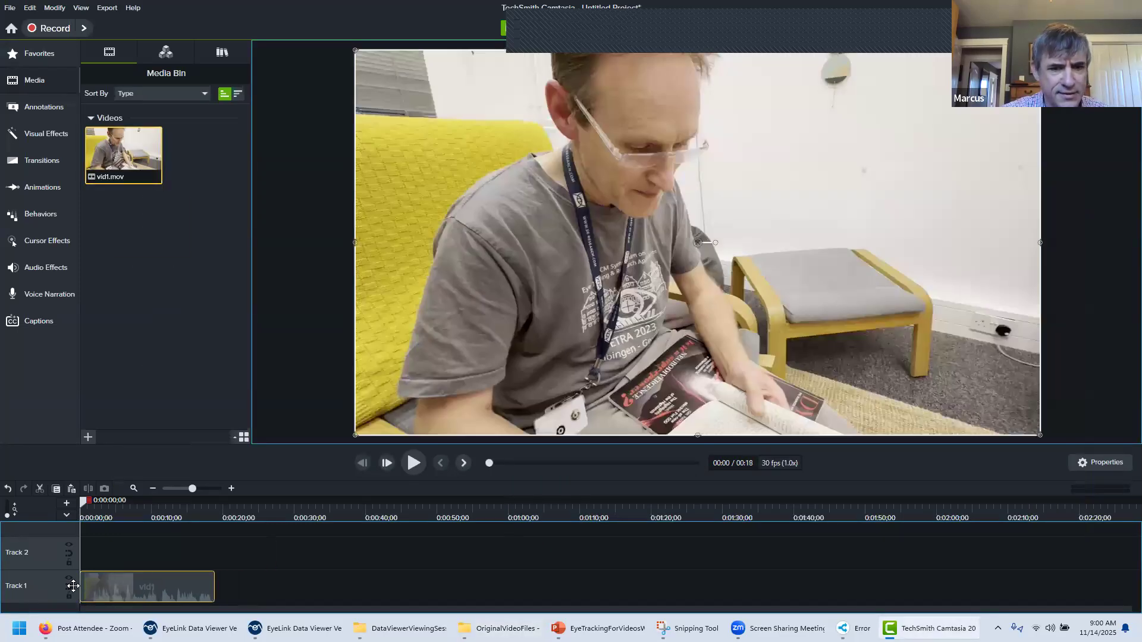
Import the captions file vid1.srt from the SubtitleFiles folder inside VideoSubtitleTraining.
click(10, 8)
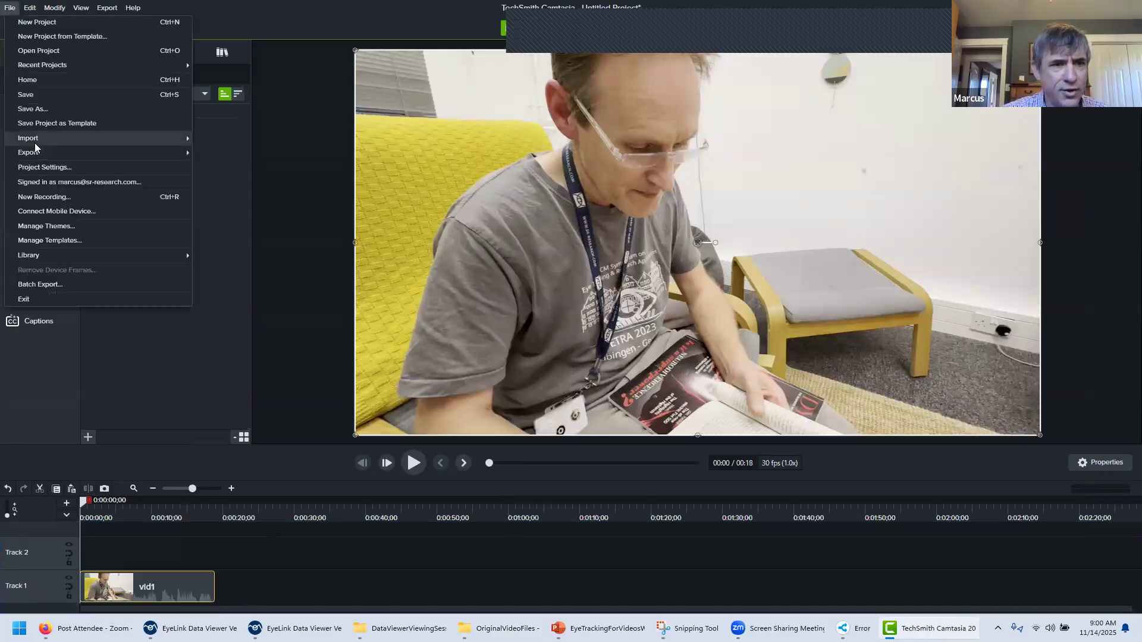
mouse_move(136, 146)
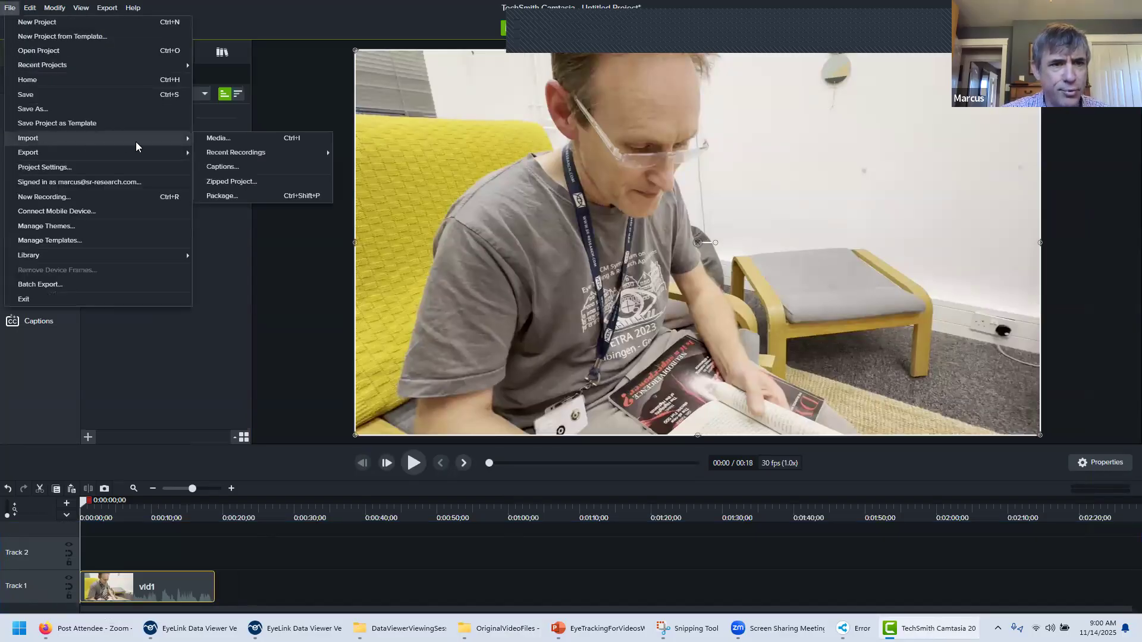
click(233, 168)
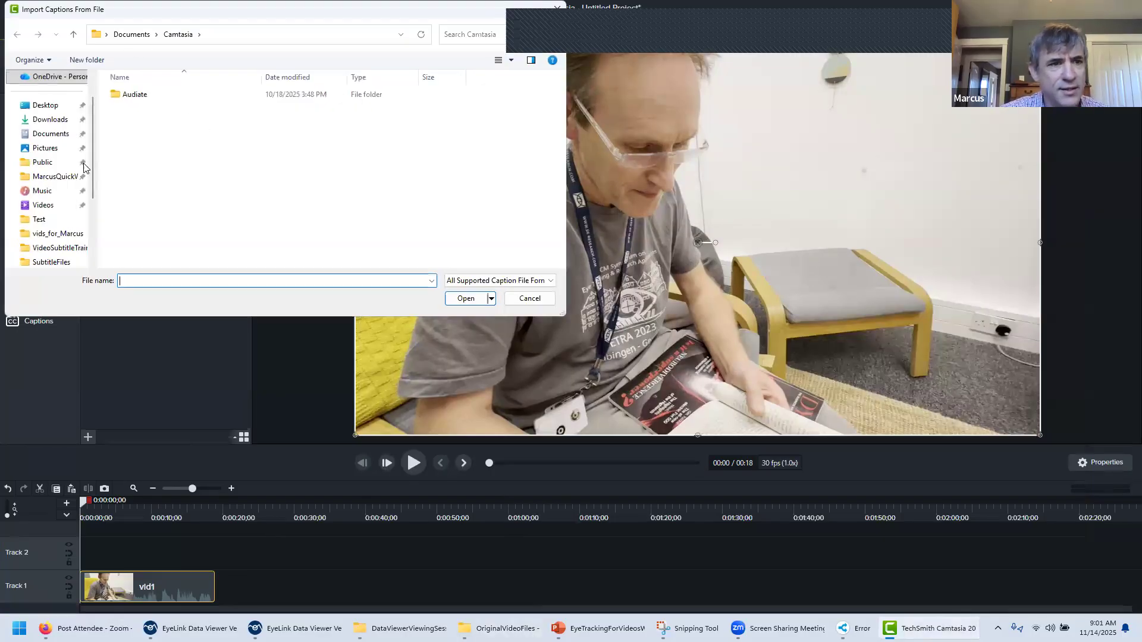
scroll(76, 227, down, 3)
click(70, 148)
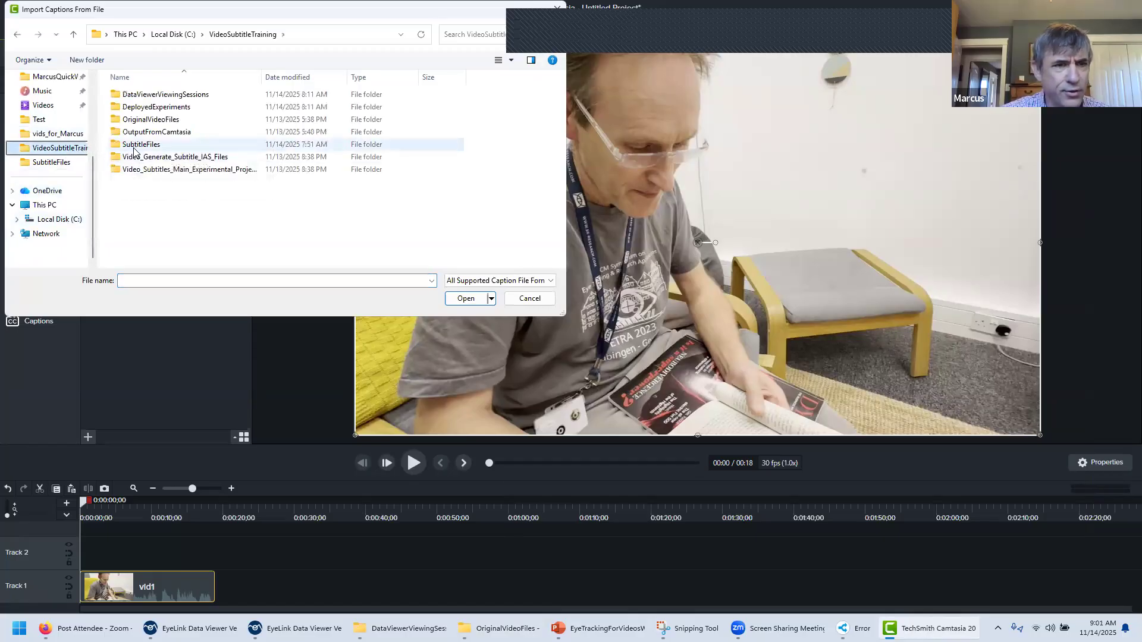
double_click(133, 145)
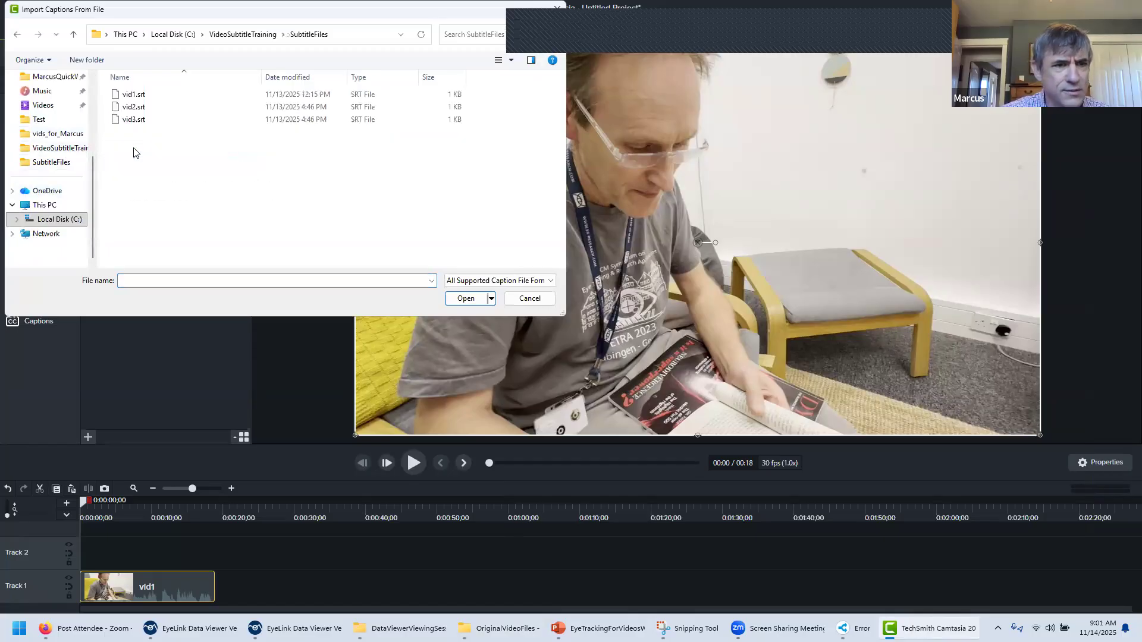
double_click(132, 97)
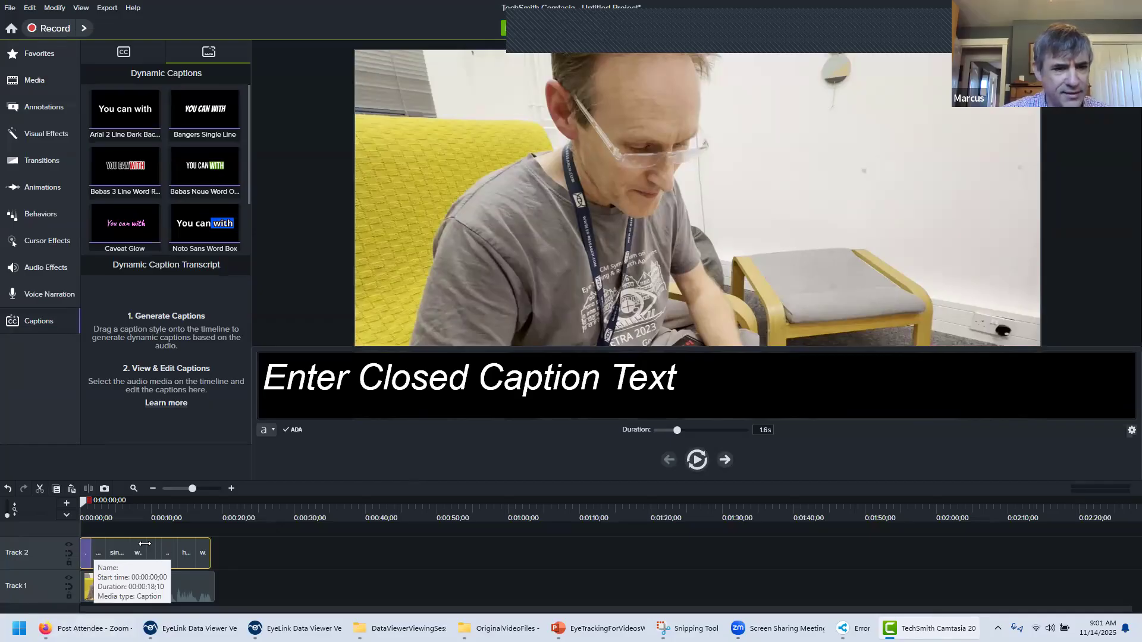
Preview the caption at about 6 seconds, then set the caption font size to 60 with centered alignment.
drag(84, 503, 129, 505)
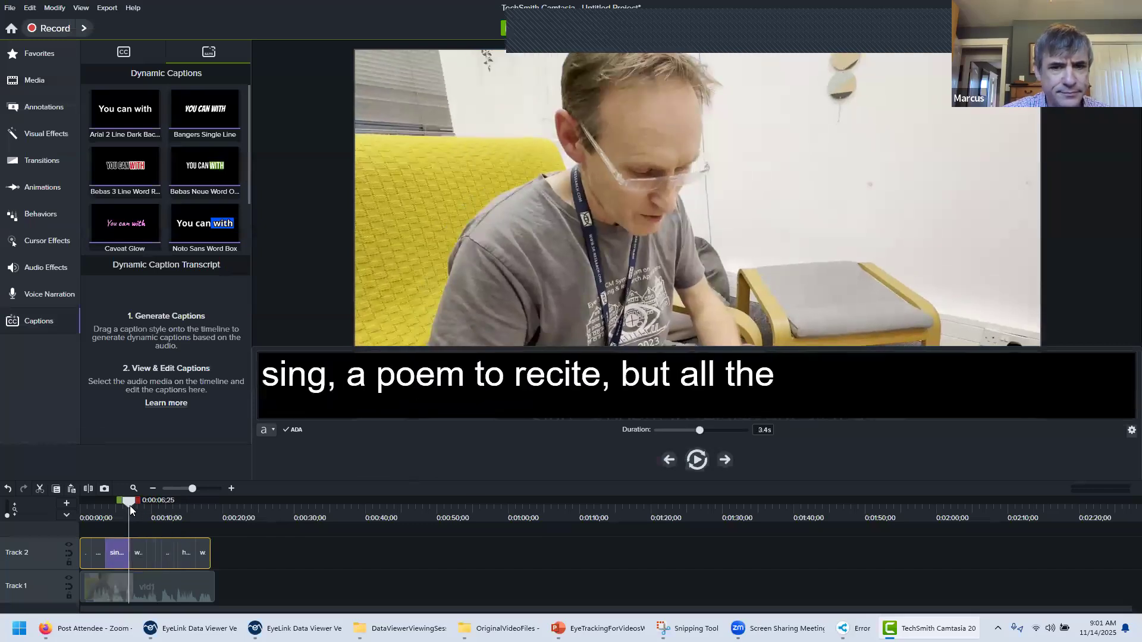
click(265, 431)
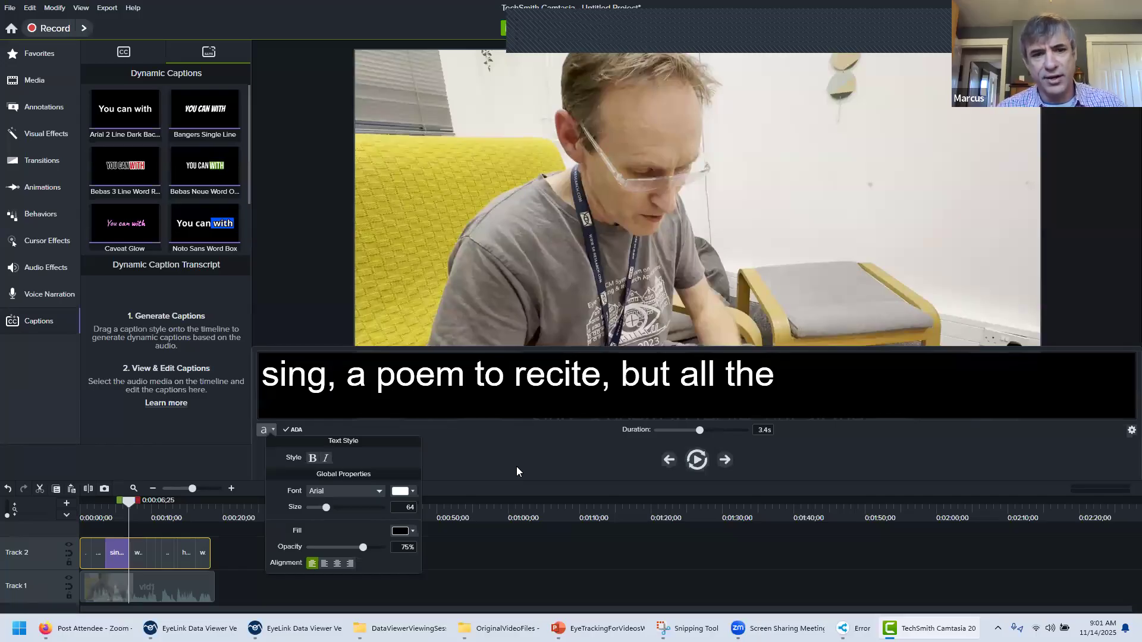
click(410, 507)
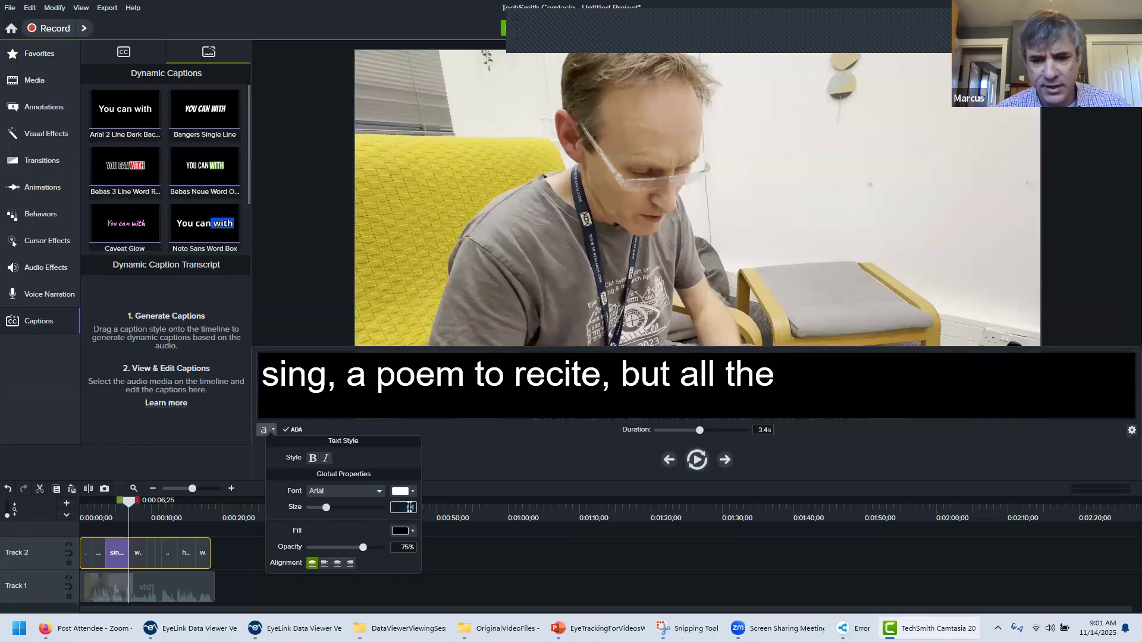
text(60)
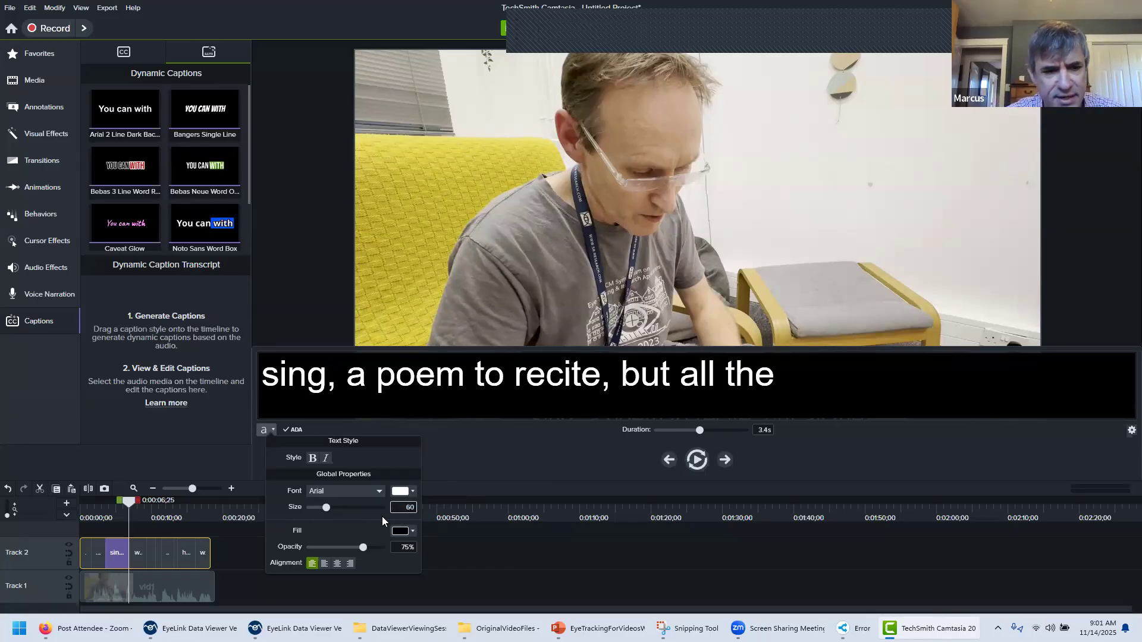
click(337, 564)
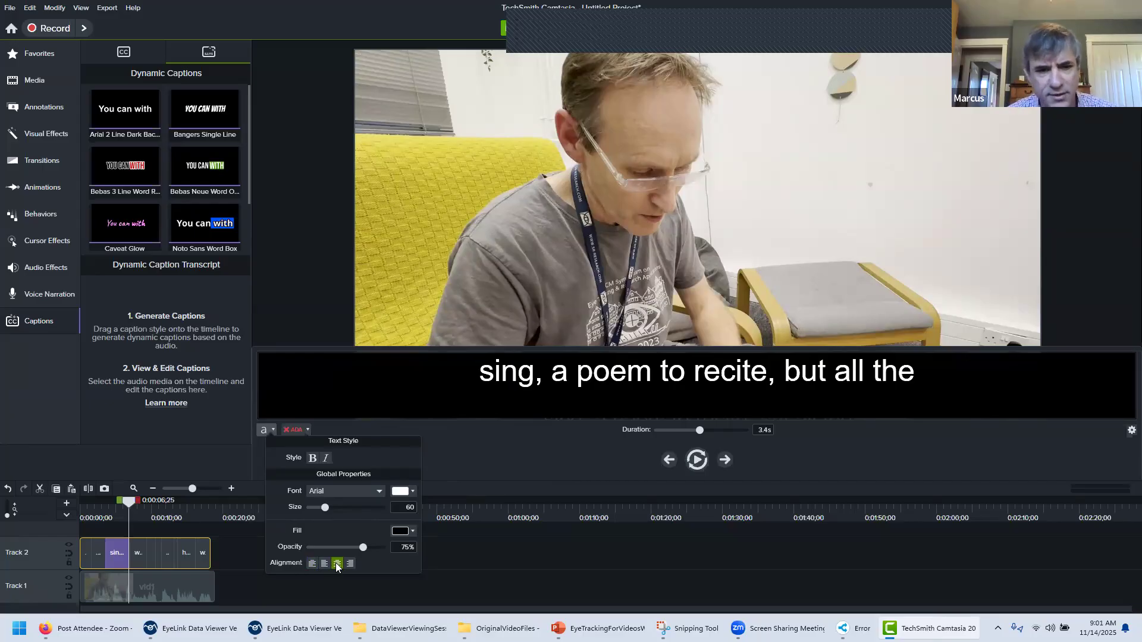
click(525, 467)
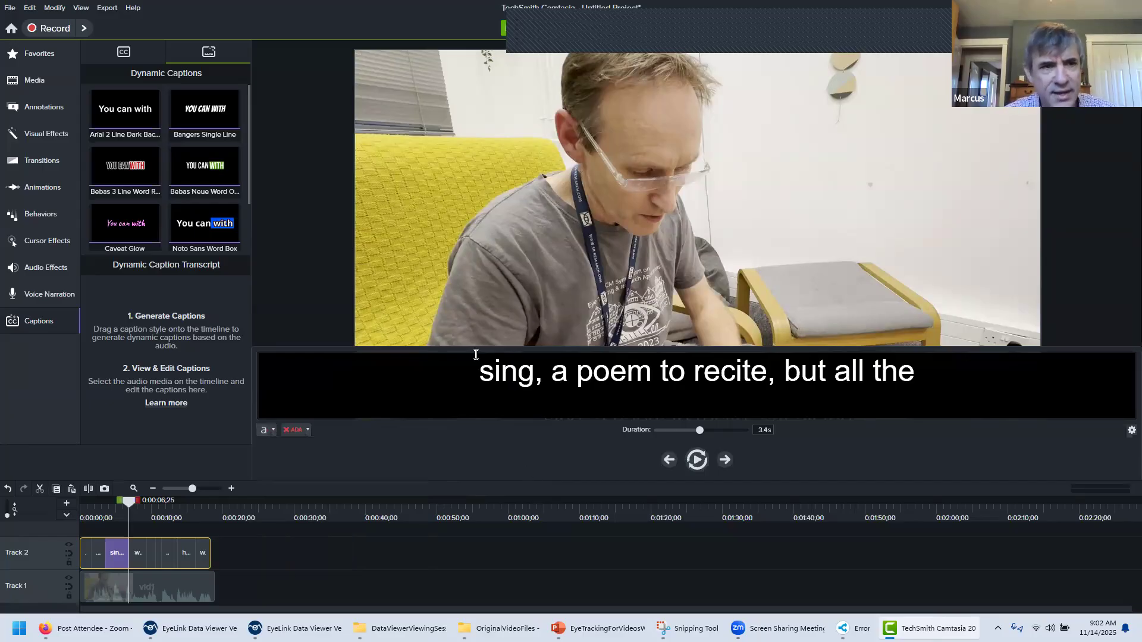
Open the local file export settings for the captioned video.
click(107, 8)
click(114, 22)
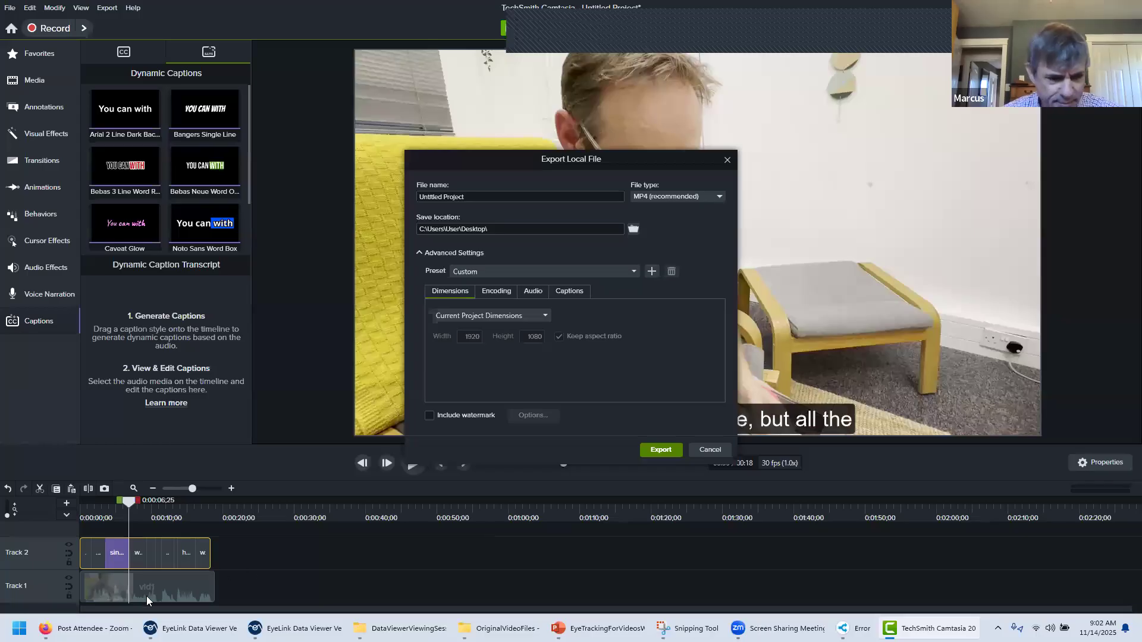
Switch to the browser, view the FAQ on Experiment Builder's supported video formats and browse the Experiment Builder FAQs list before returning to it.
click(86, 628)
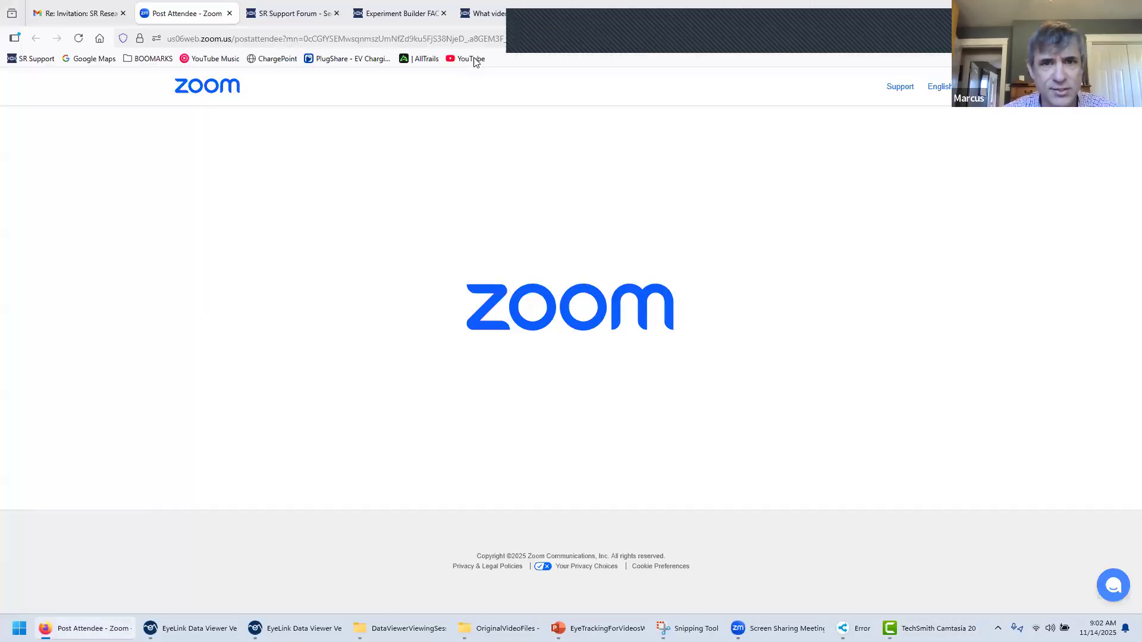
click(521, 12)
scroll(414, 251, up, 3)
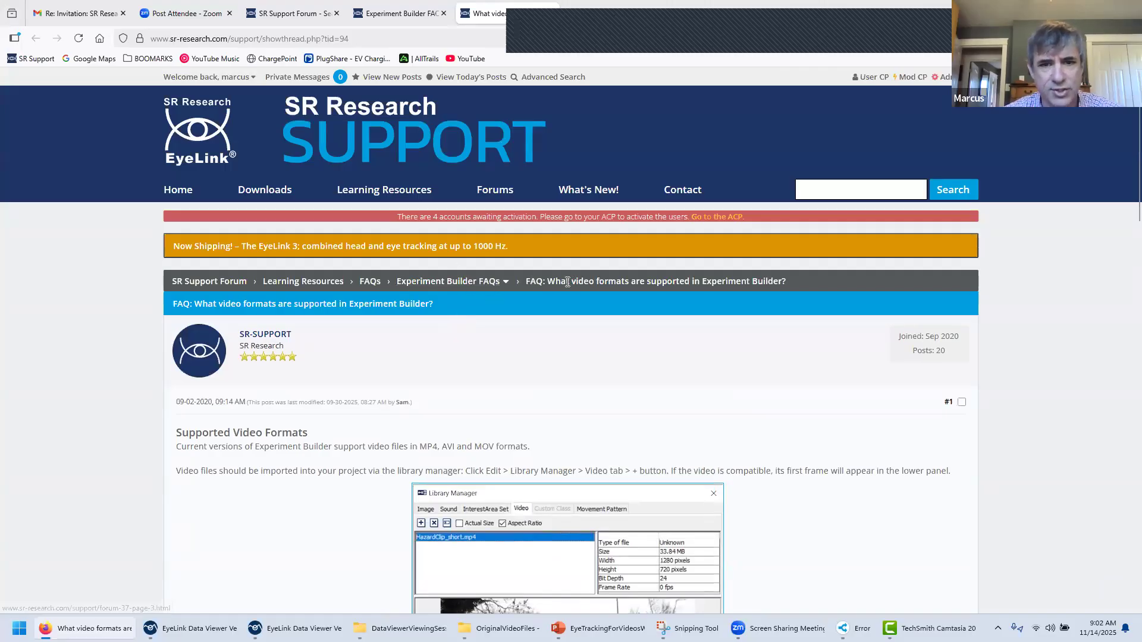
click(491, 283)
scroll(470, 352, down, 8)
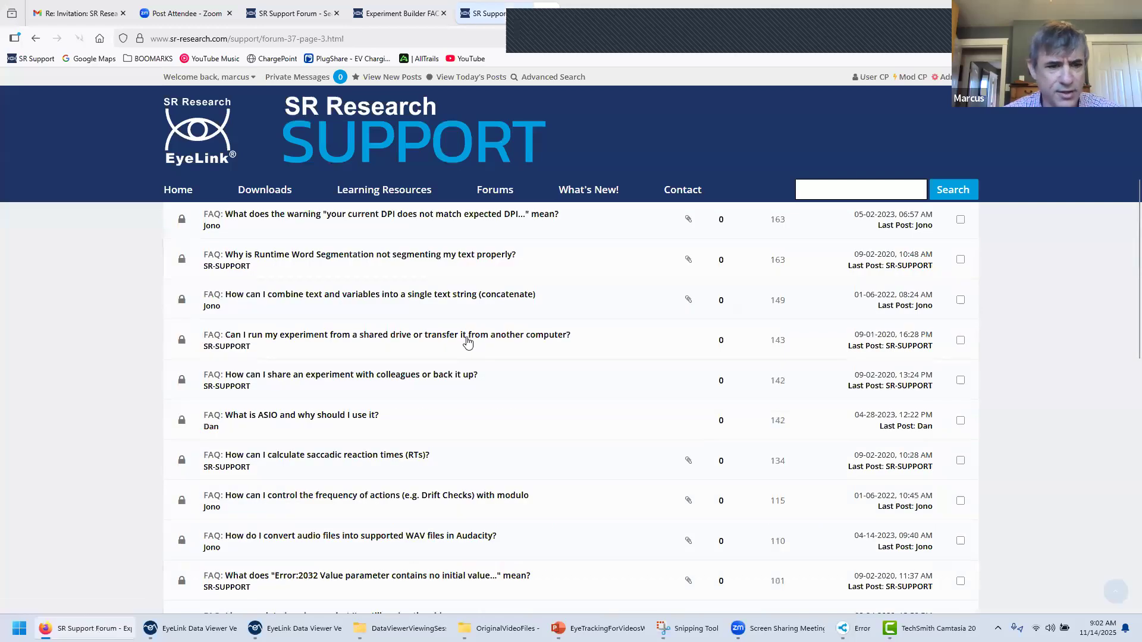
click(38, 39)
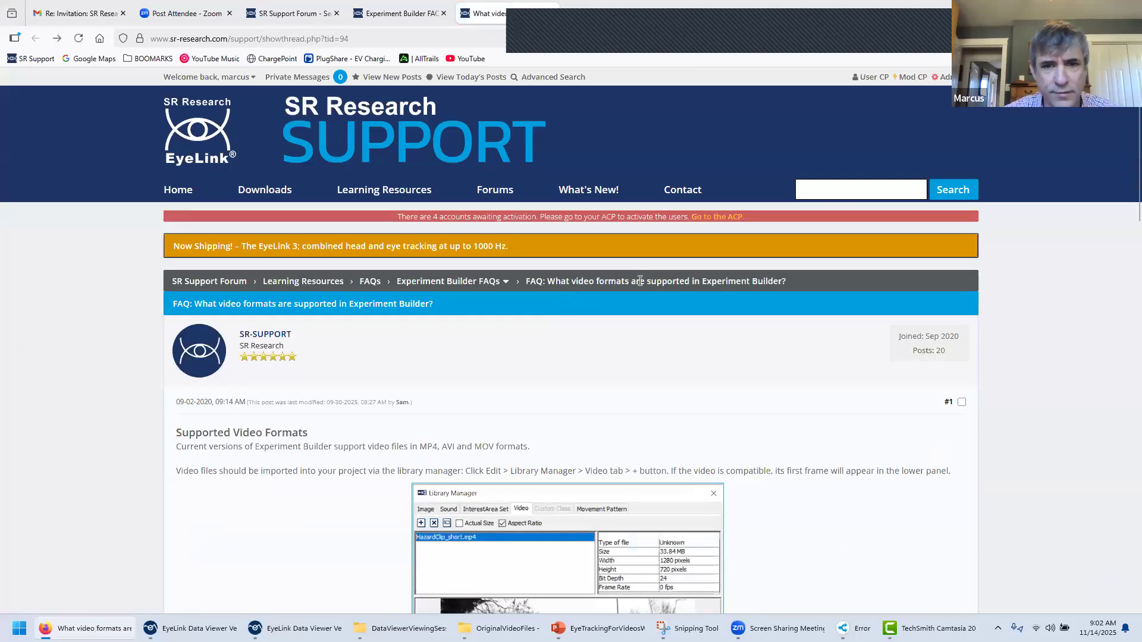
Read the FAQ's sections on supported video formats and troubleshooting incompatible videos.
scroll(601, 351, down, 3)
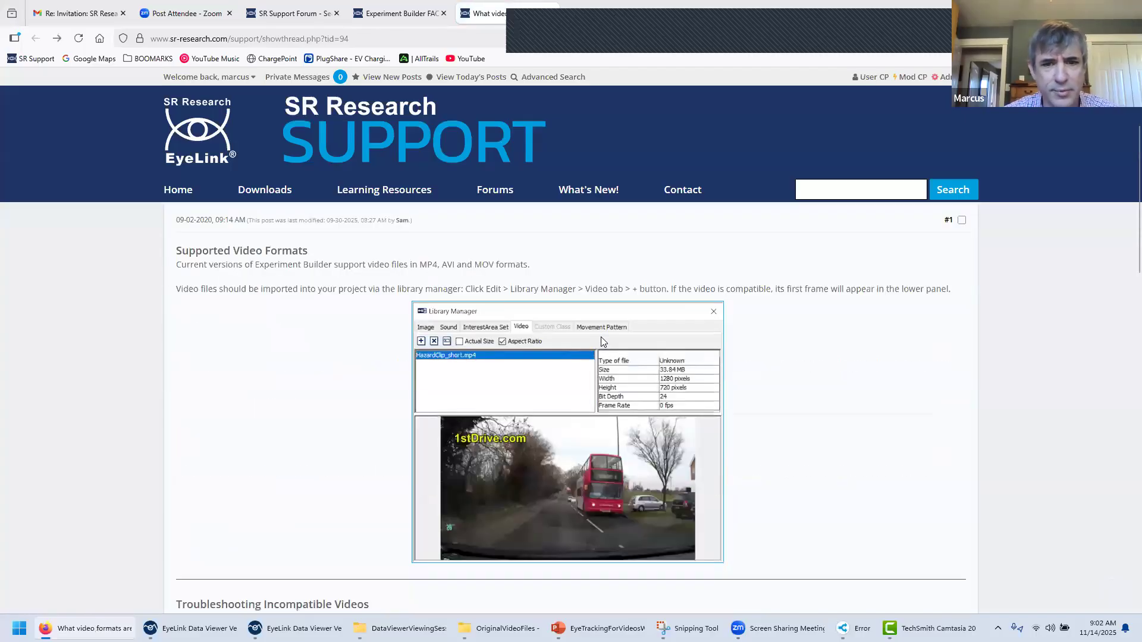
scroll(411, 295, down, 3)
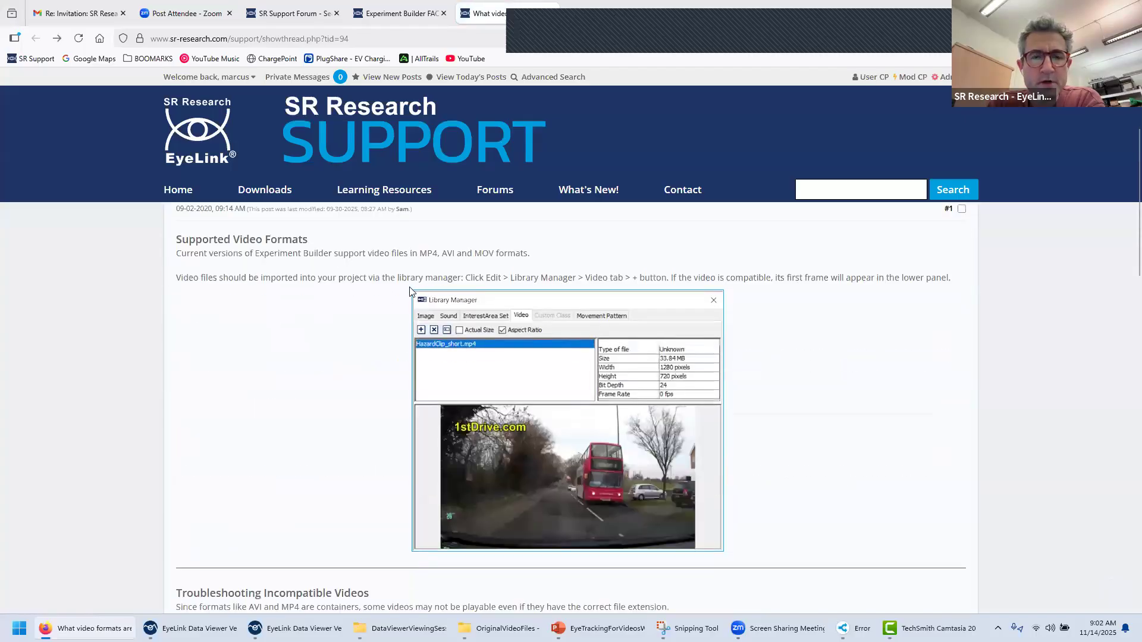
scroll(406, 300, down, 2)
scroll(400, 318, up, 4)
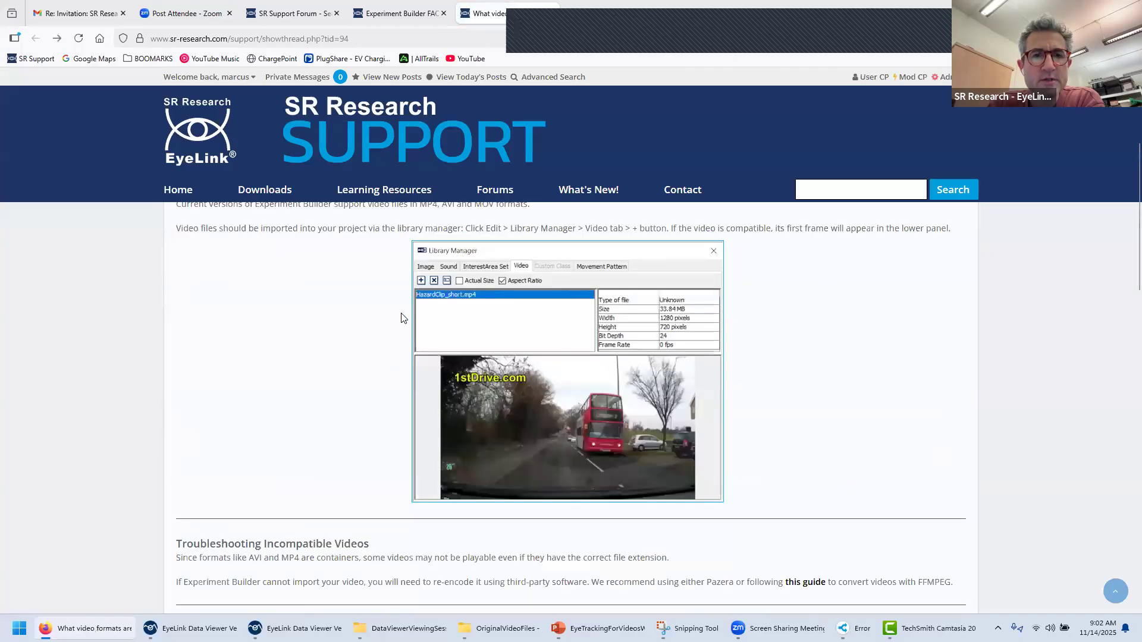
scroll(399, 321, up, 2)
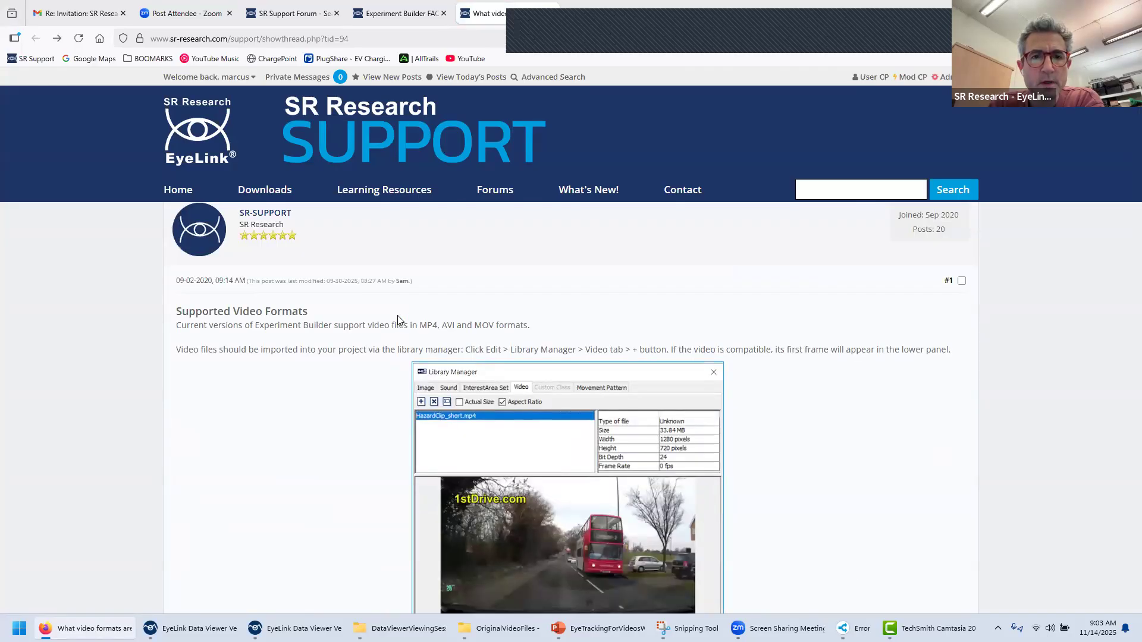
scroll(398, 319, down, 1)
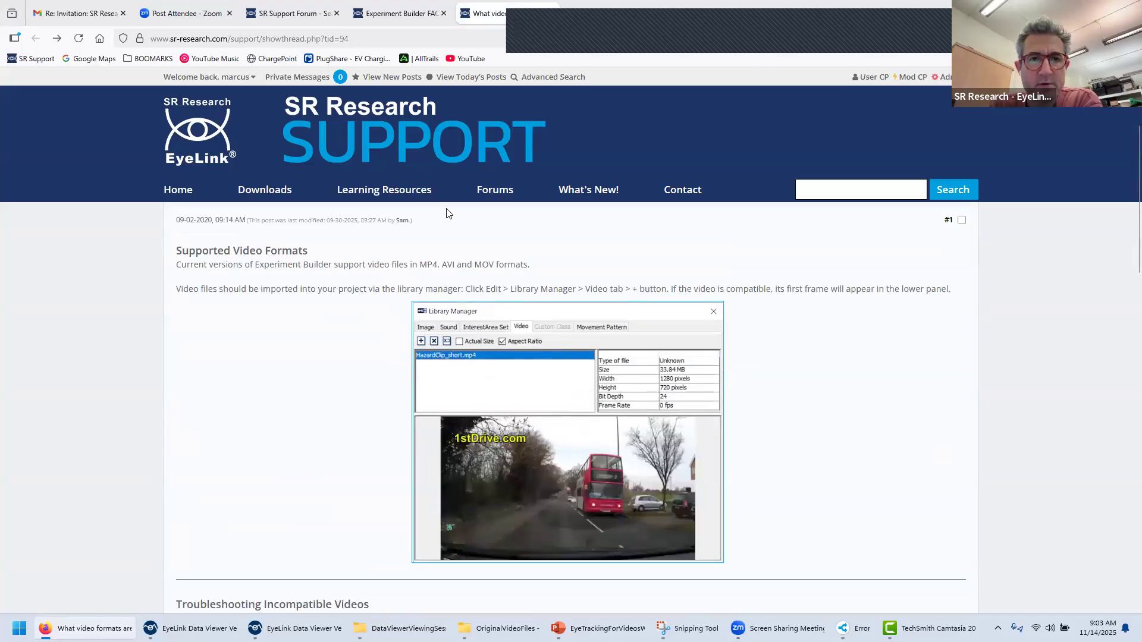
scroll(479, 300, up, 3)
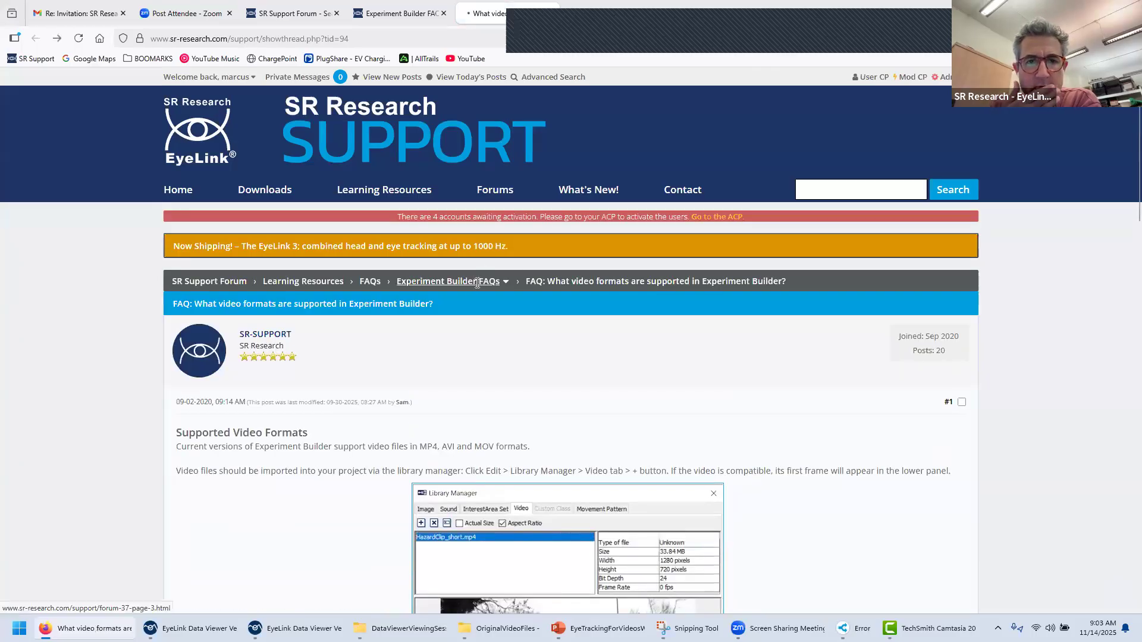
Find the supported video formats FAQ under Audio and Video Issues in the Experiment Builder FAQs Table of Contents and open it.
click(492, 281)
scroll(492, 408, down, 4)
scroll(444, 394, up, 5)
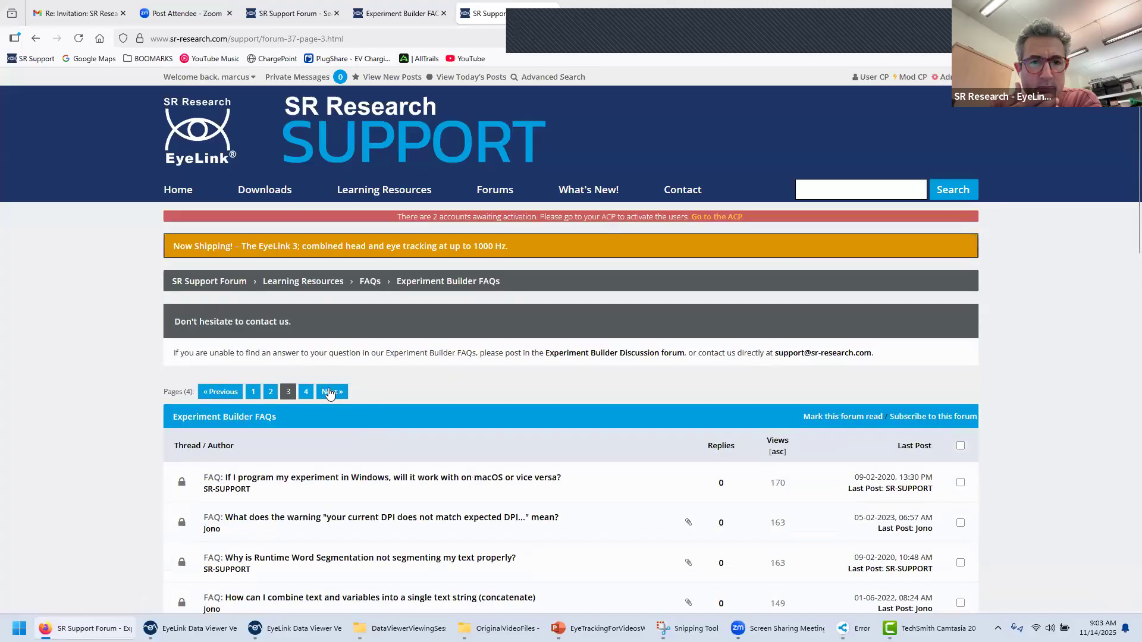
click(252, 392)
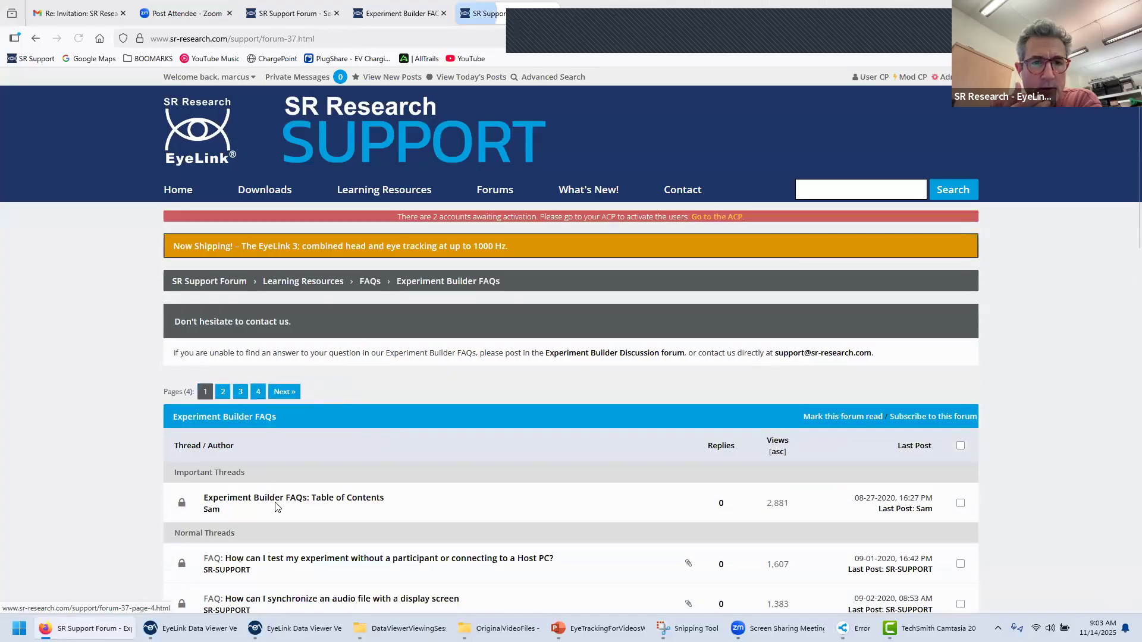
click(286, 504)
scroll(369, 454, down, 10)
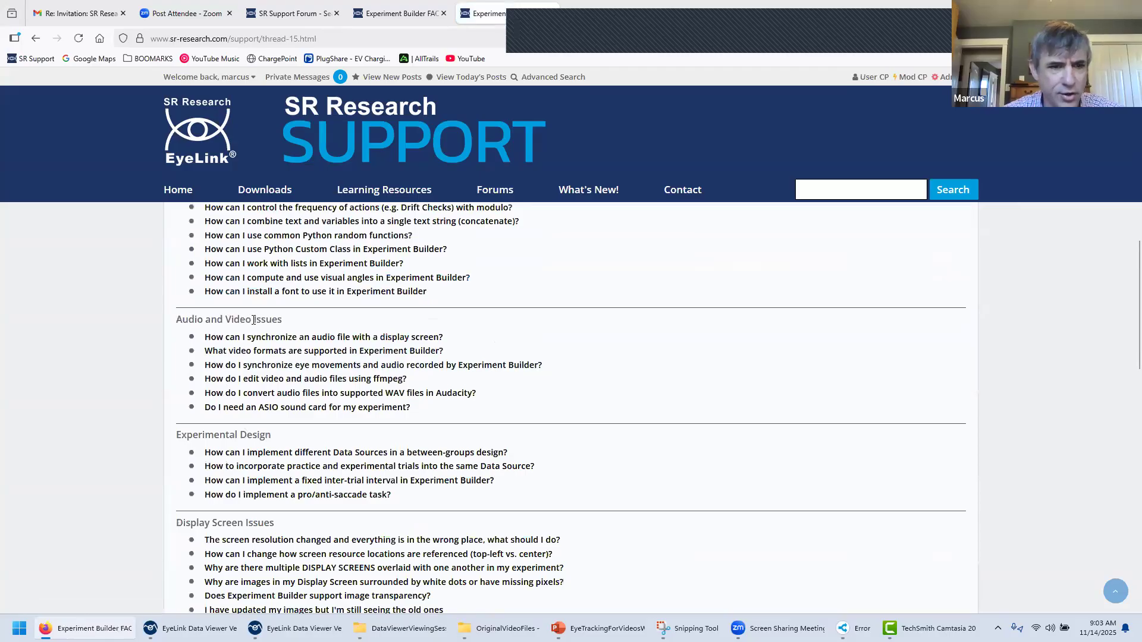
click(259, 354)
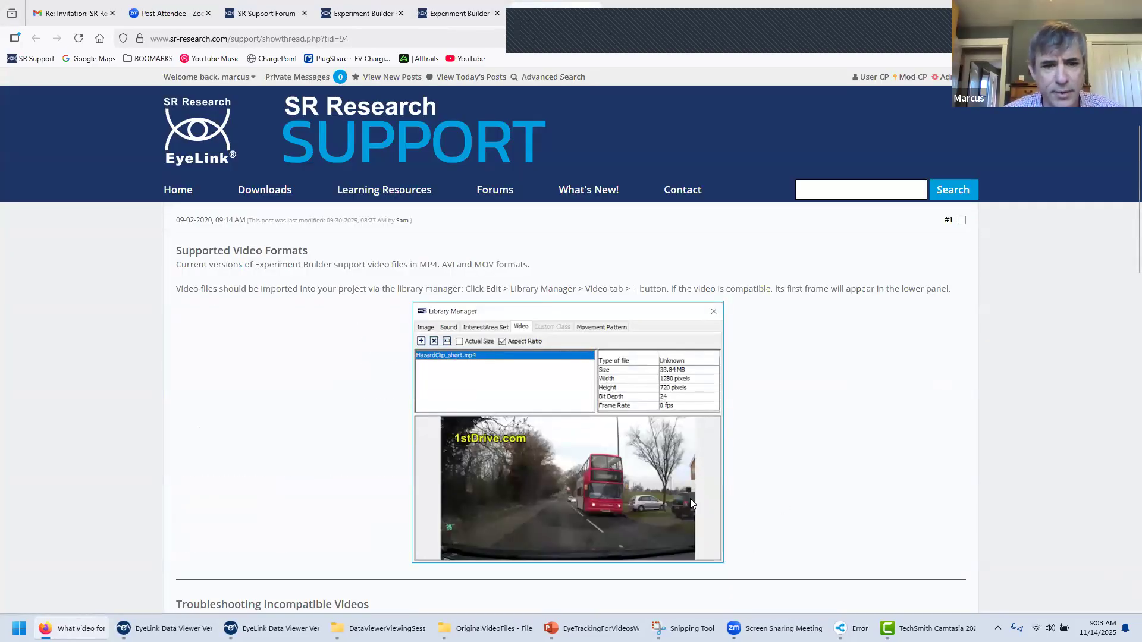
Read the FAQ's section on troubleshooting incompatible videos, open the linked FFmpeg conversion guide and read its example command breakdown.
scroll(690, 503, down, 4)
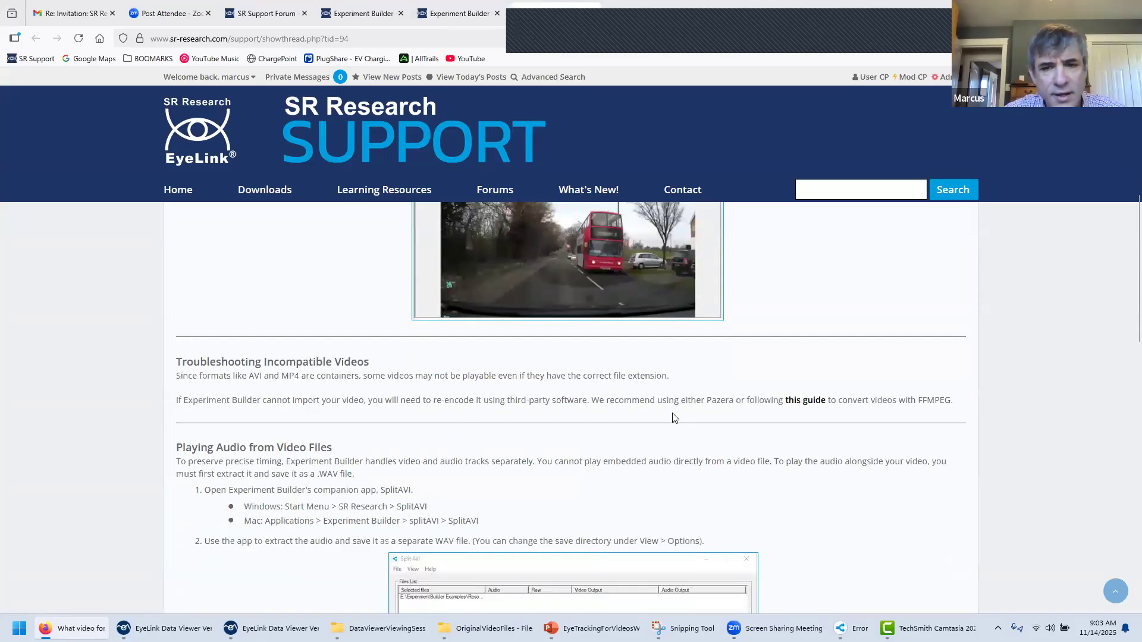
click(807, 409)
scroll(811, 408, down, 4)
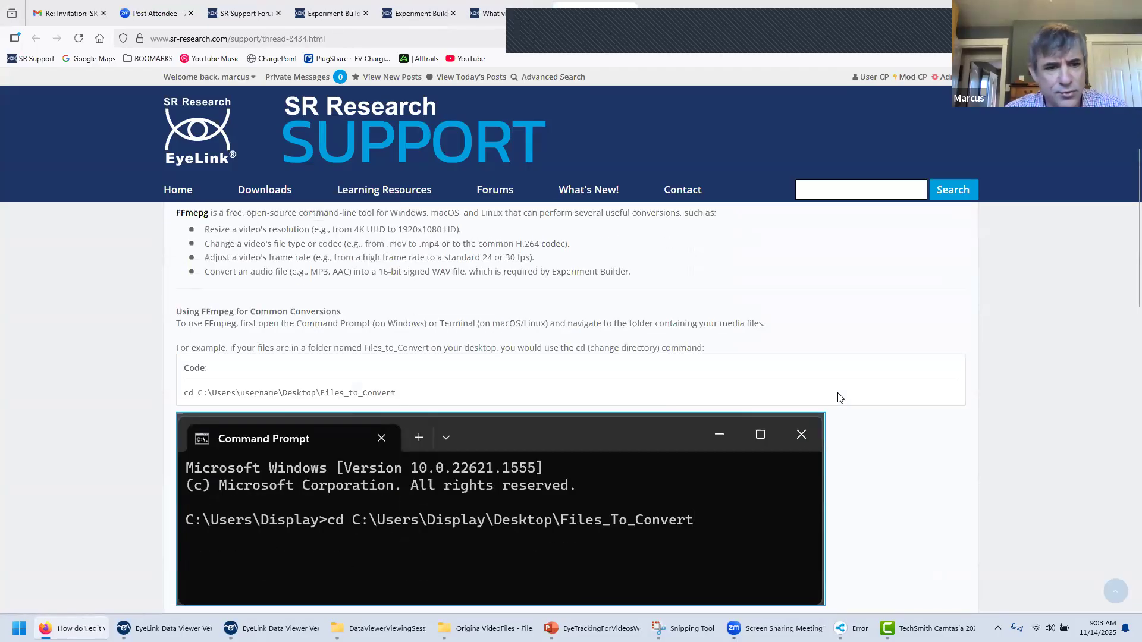
scroll(862, 397, down, 5)
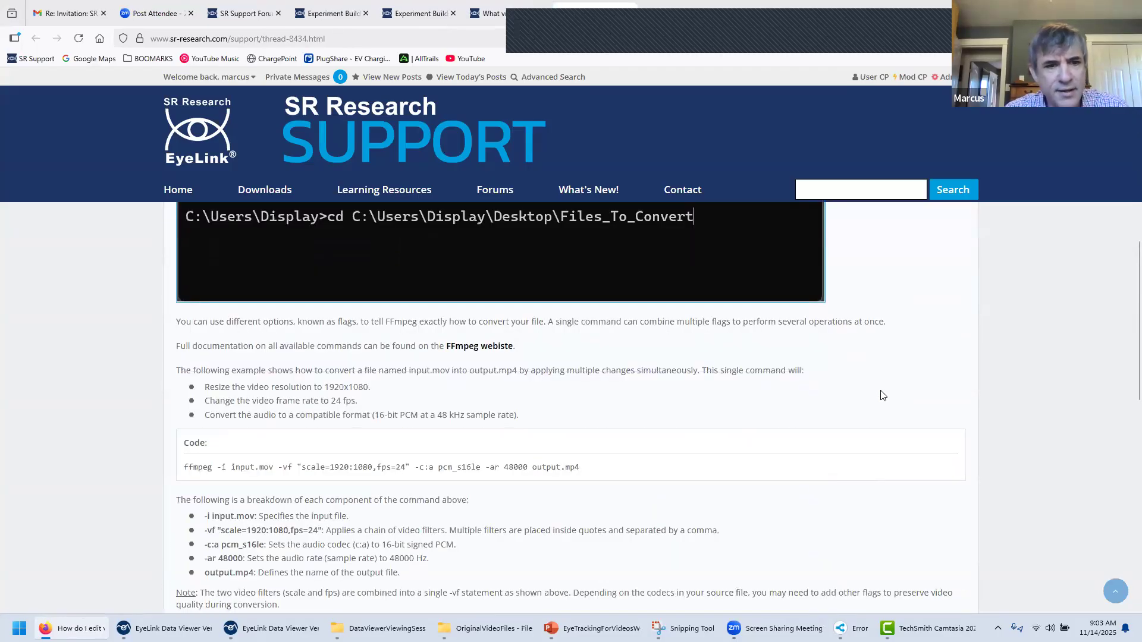
scroll(881, 397, down, 2)
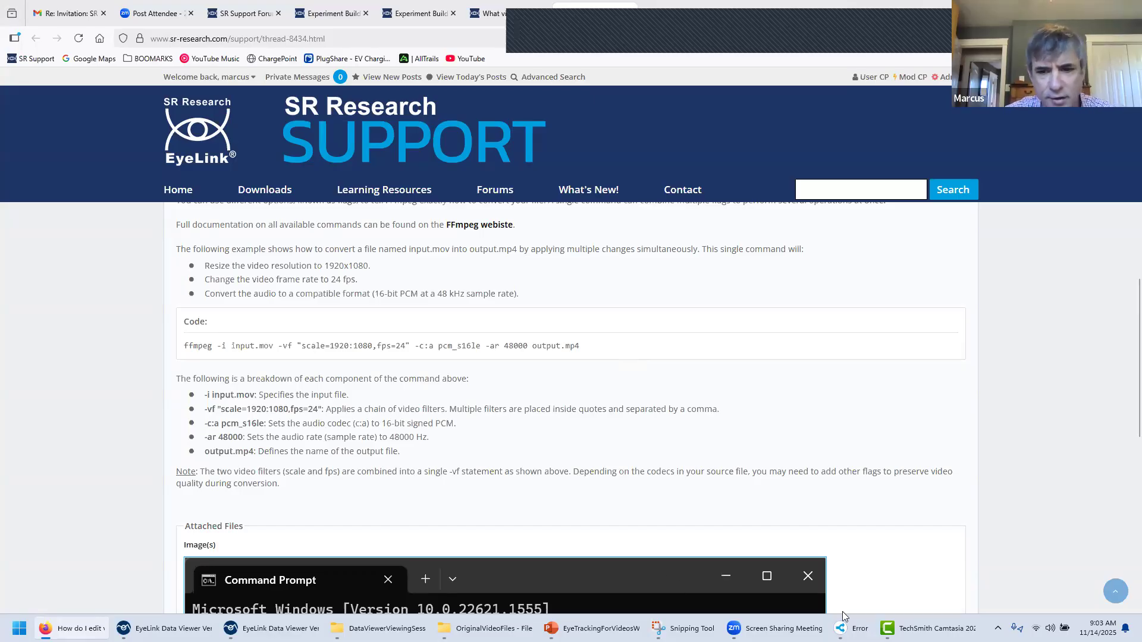
Switch to Camtasia and cancel the local file export.
click(928, 628)
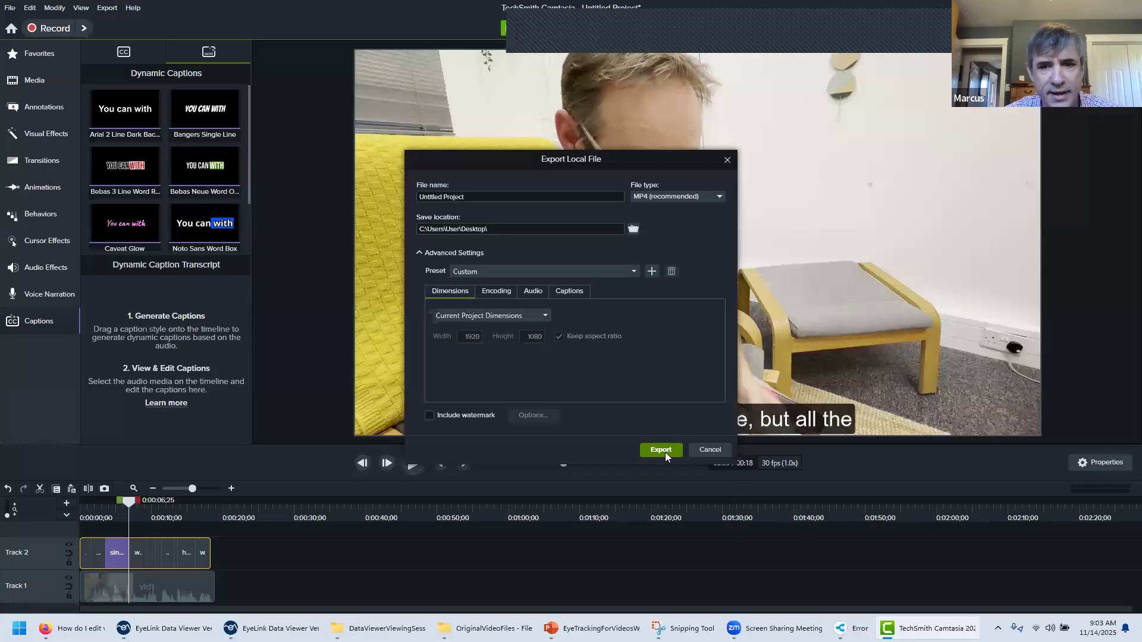
click(712, 450)
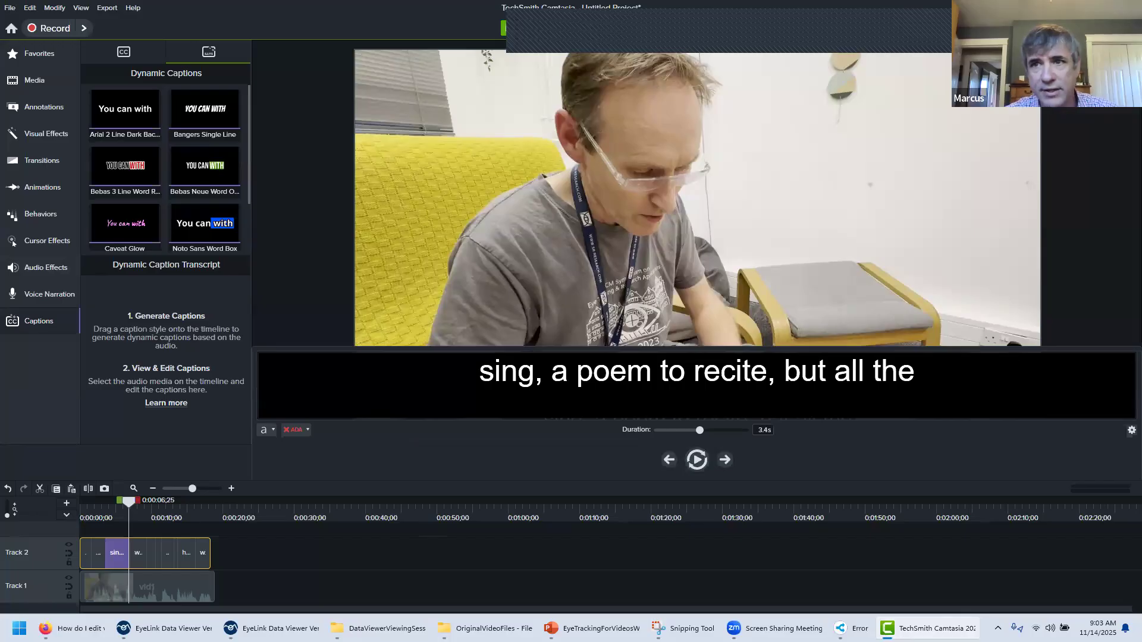
Switch to PowerPoint, start the slide show from the current slide and advance to the step on converting the SRT file to a Data Source.
click(71, 628)
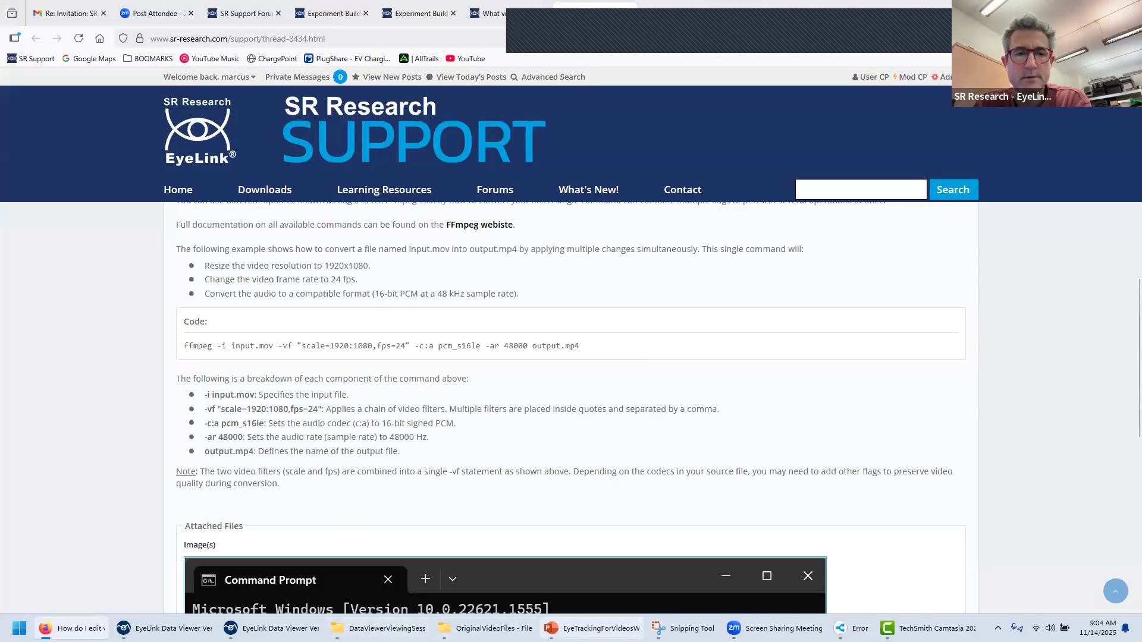
click(572, 628)
click(66, 56)
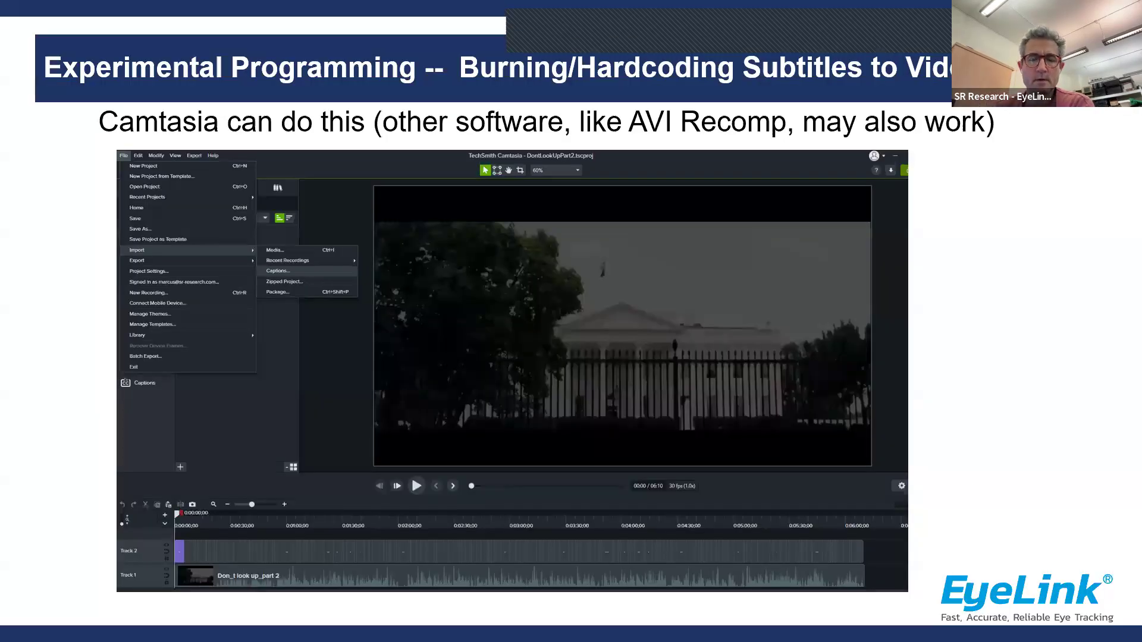
key(Right)
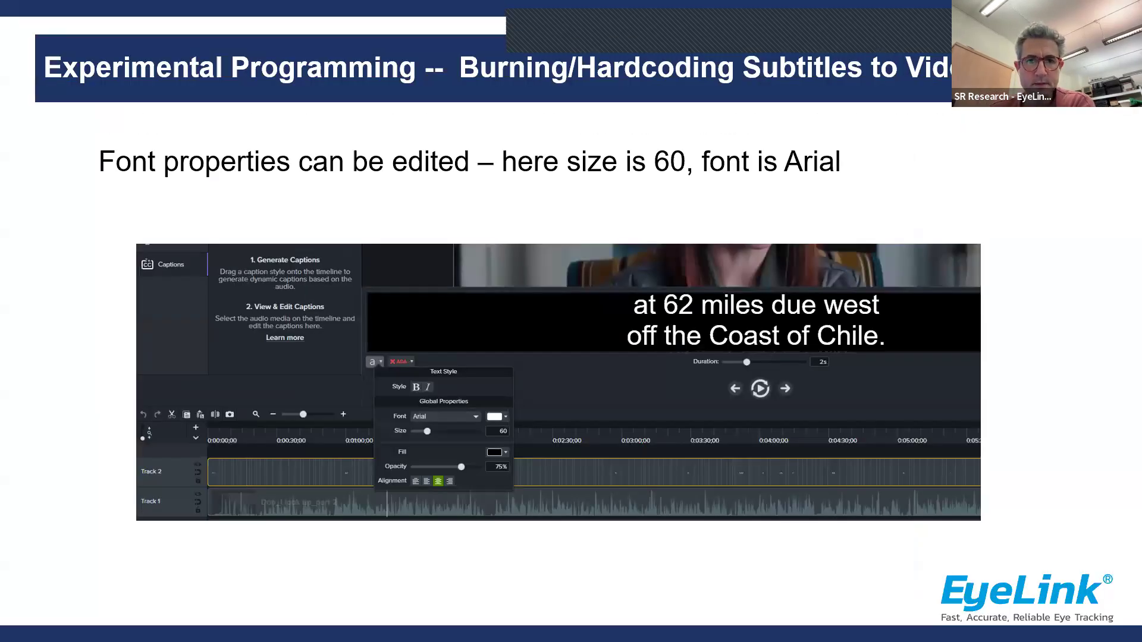
key(Right)
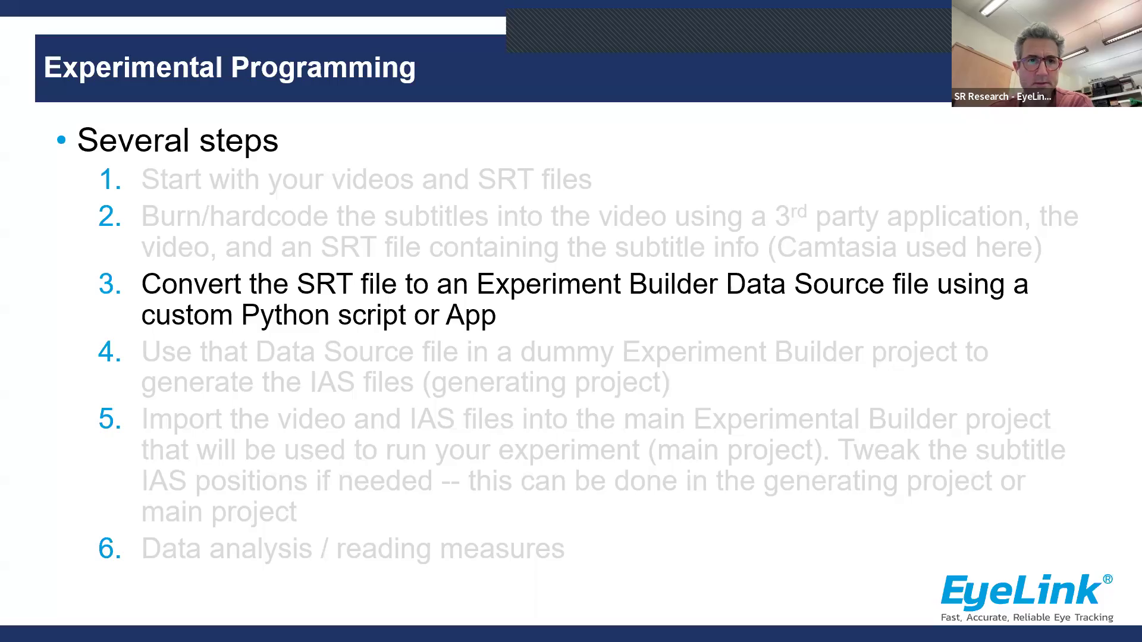
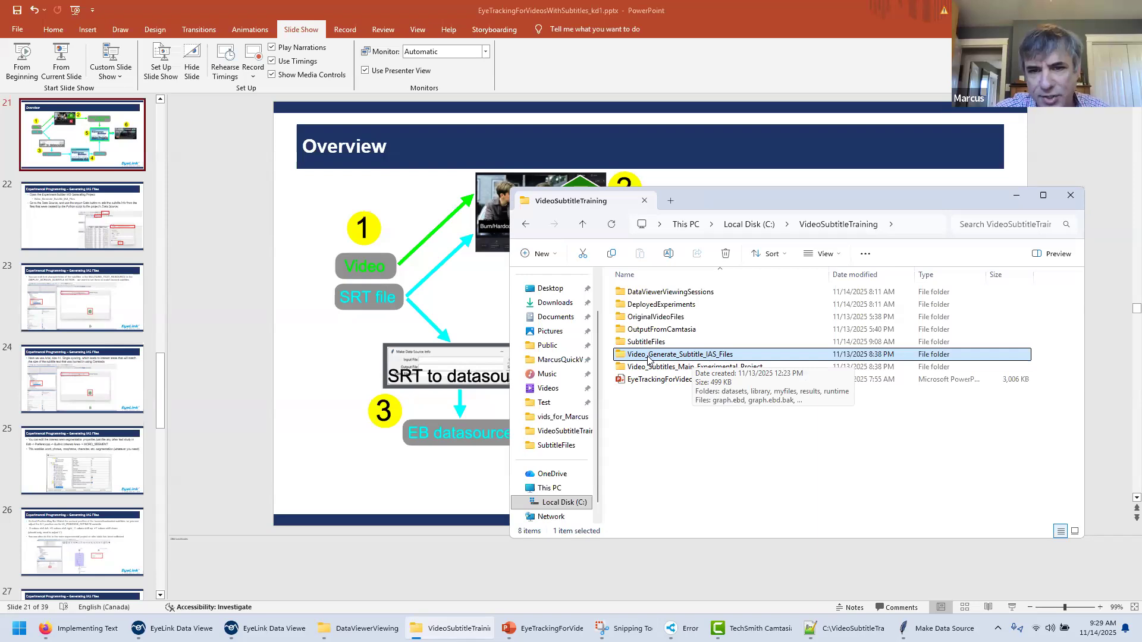
Open the graph.ebd project from the Video_Generate_Subtitle_IAS_Files folder in Experiment Builder.
double_click(650, 357)
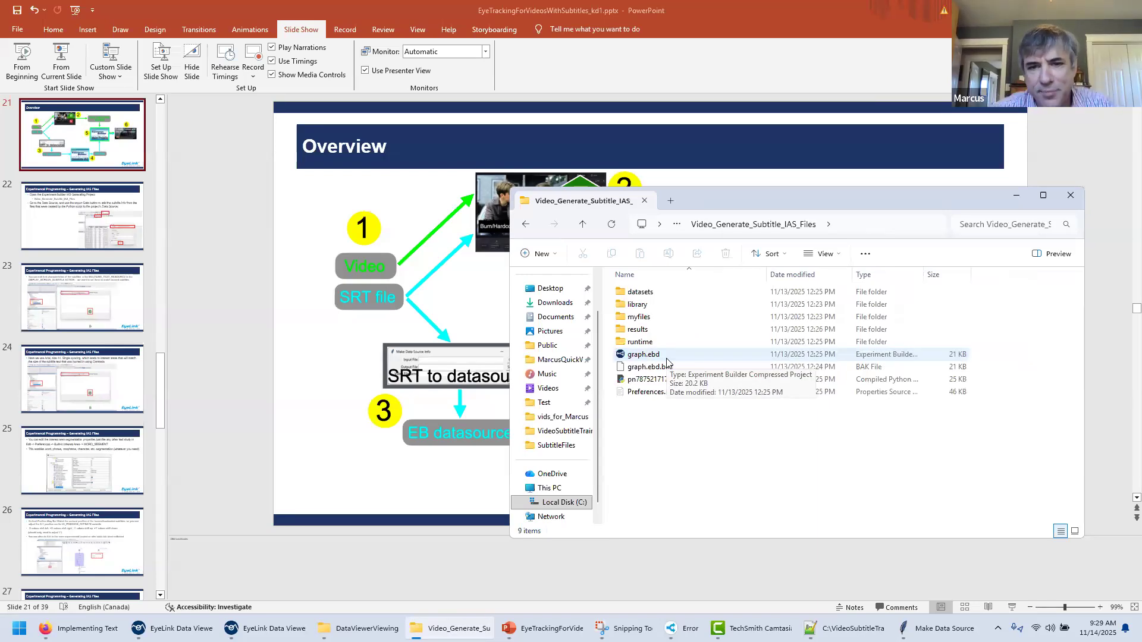
click(637, 356)
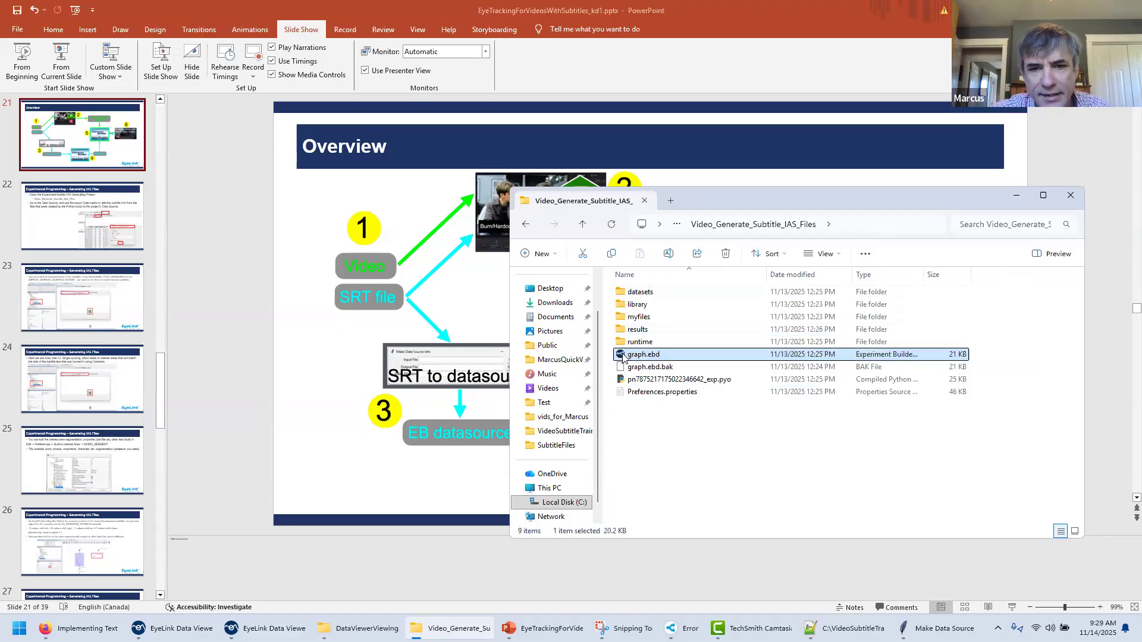
double_click(622, 356)
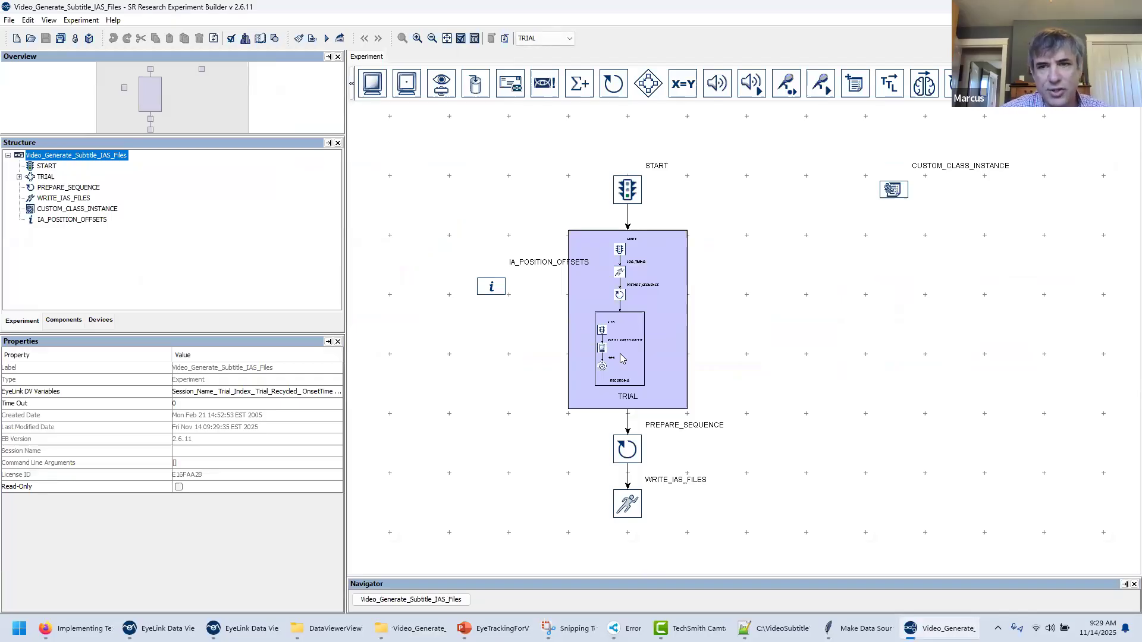
Inspect the properties of the IA_POSITION_OFFSETS variable and the TRIAL sequence, then open the TRIAL data source.
click(503, 290)
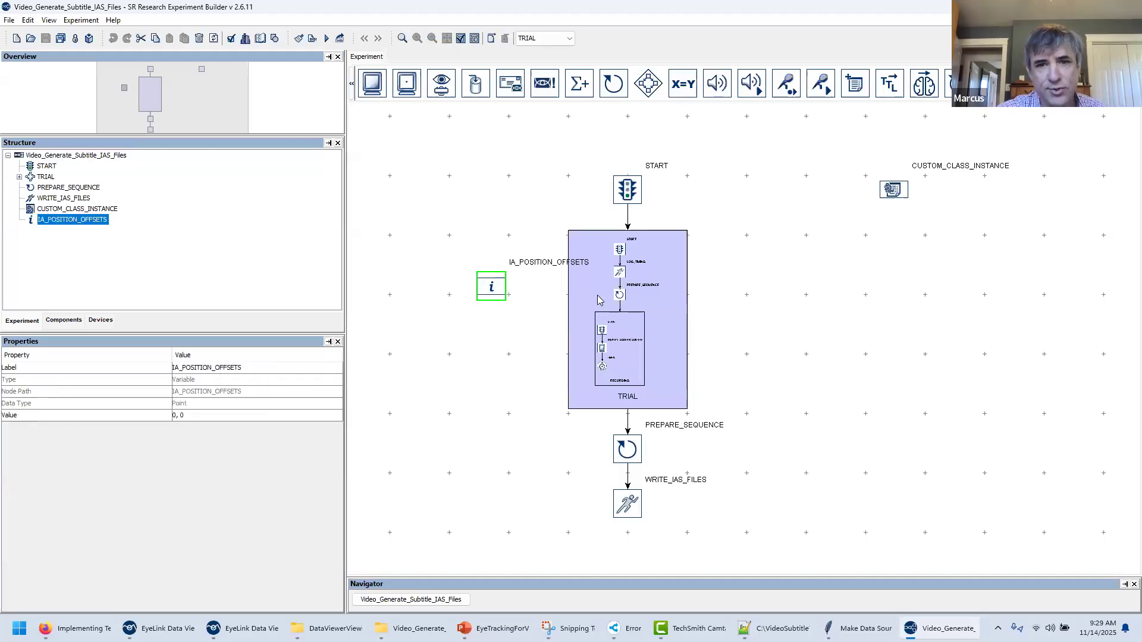
mouse_move(599, 301)
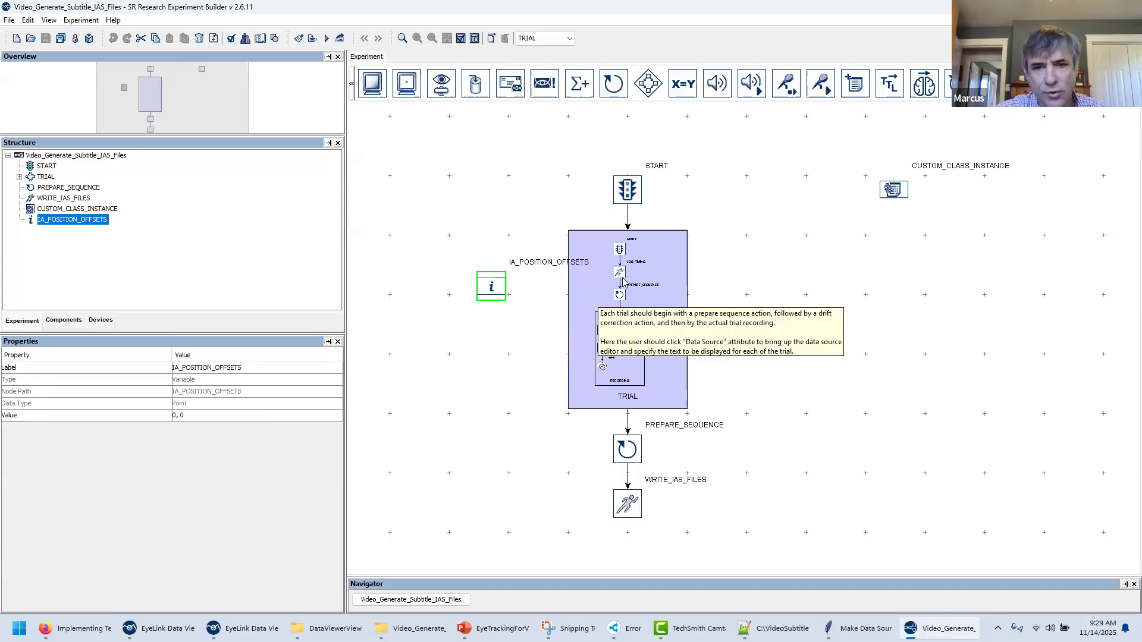
click(679, 281)
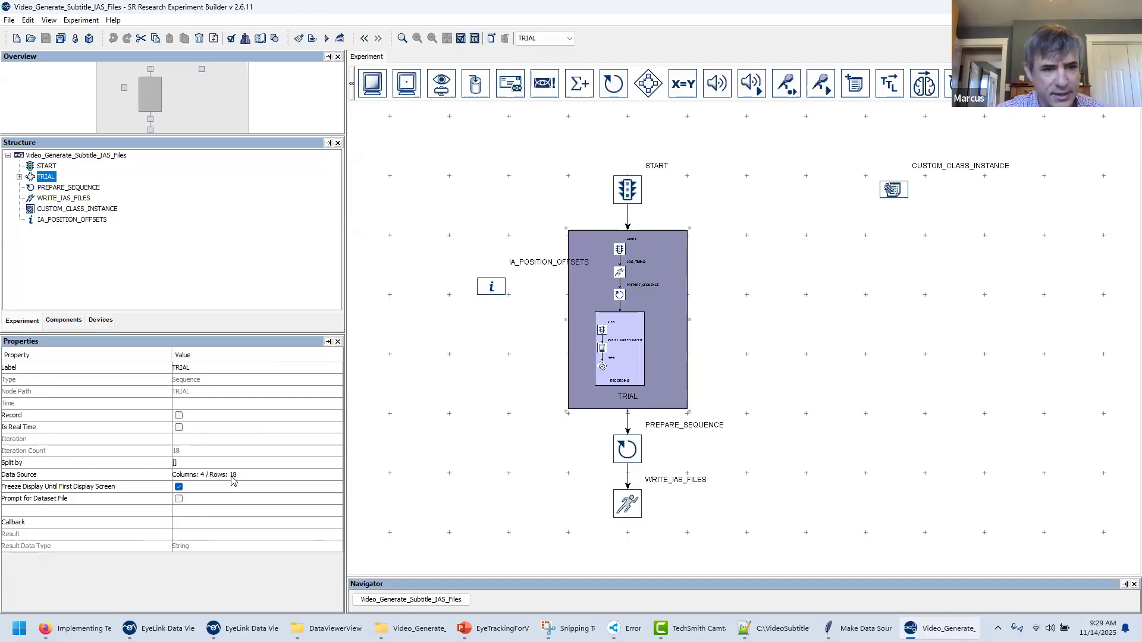
click(568, 39)
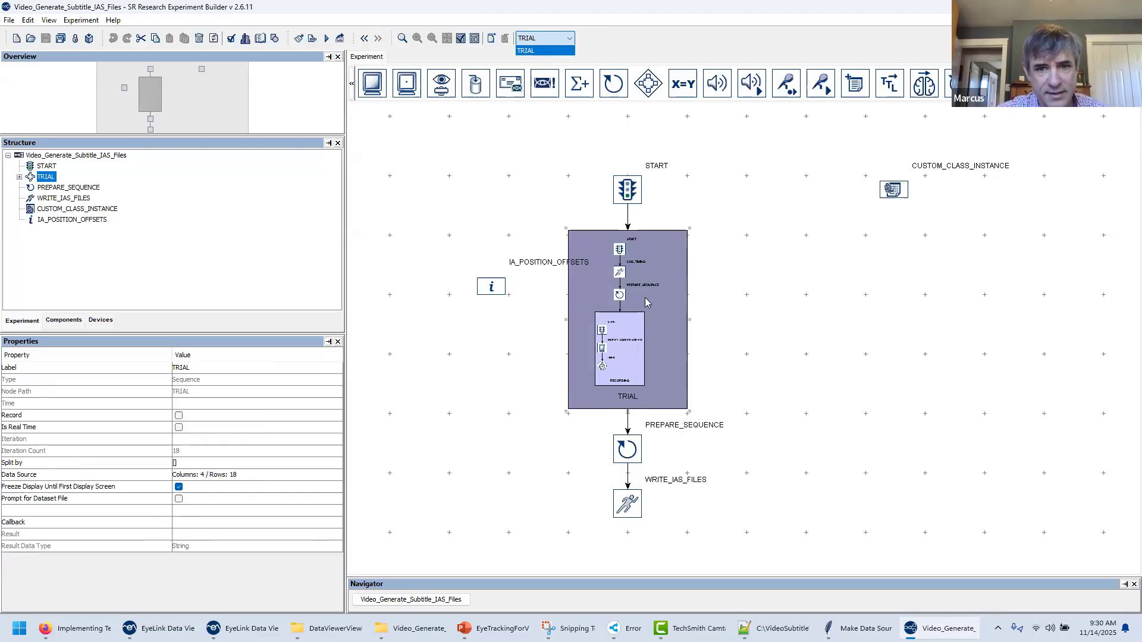
click(544, 51)
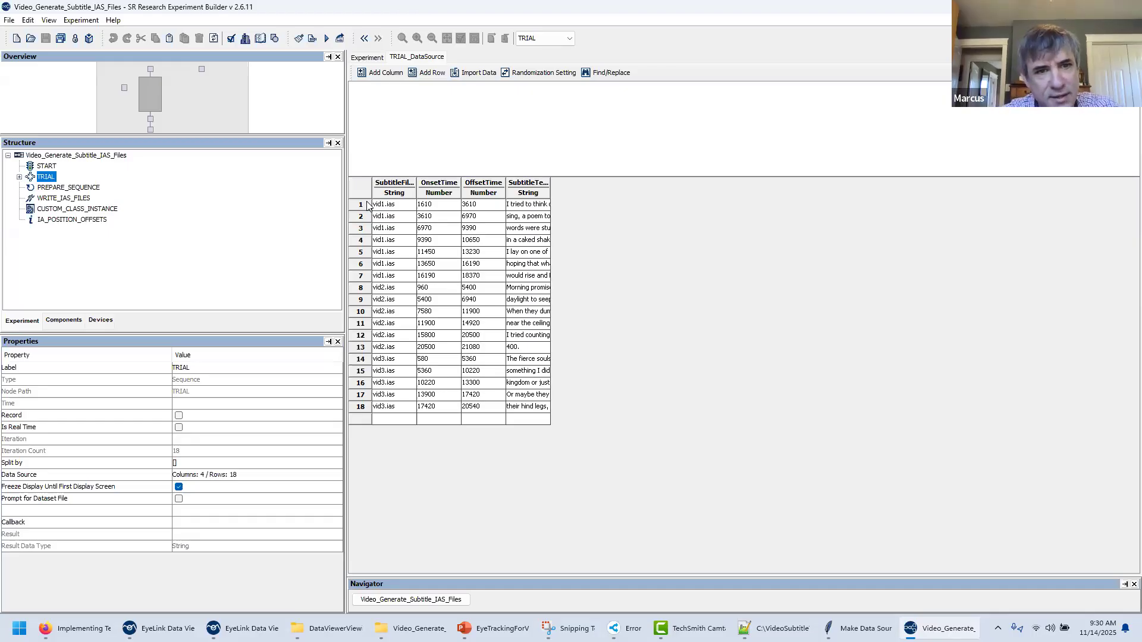
Widen the SubtitleFilename column and delete rows 1 to 18 from the TRIAL data source.
click(414, 185)
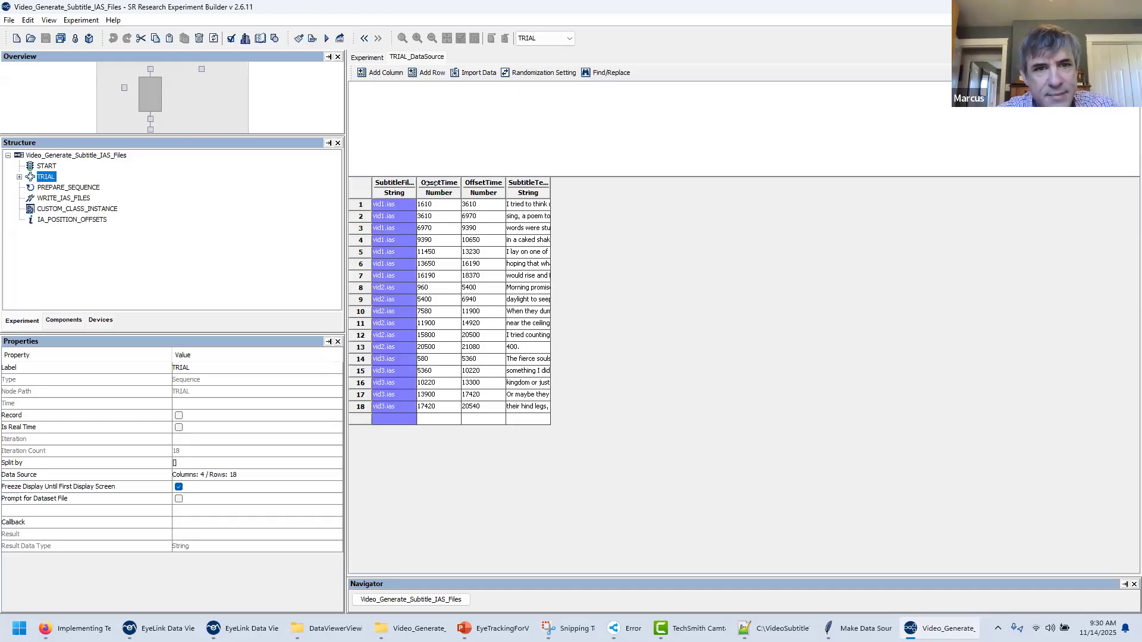
drag(432, 184, 475, 184)
click(497, 186)
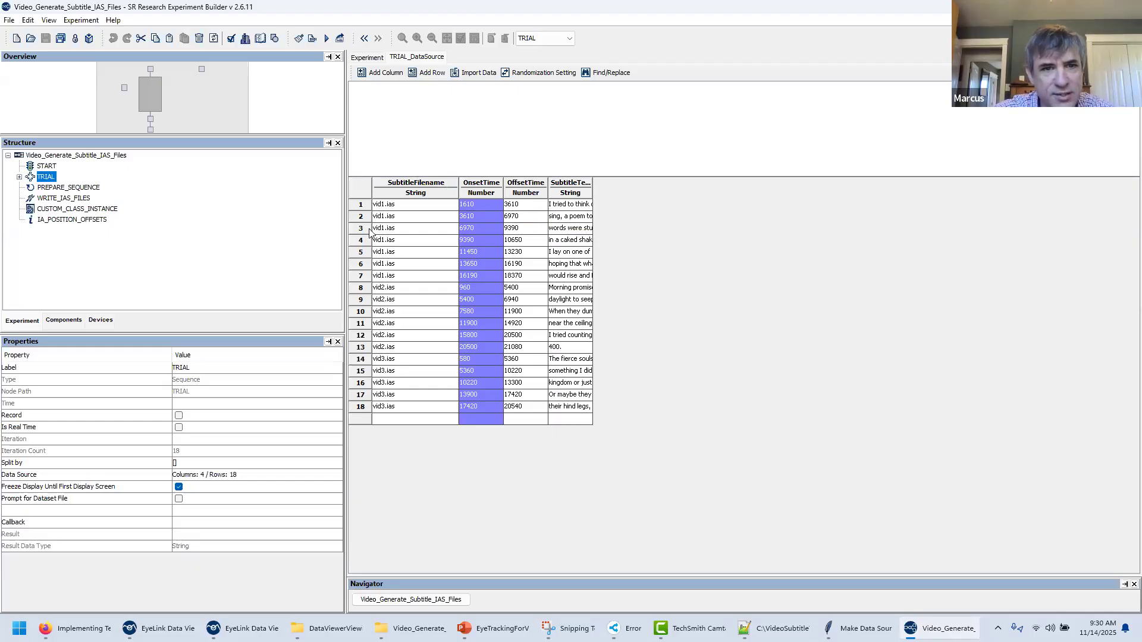
click(367, 205)
shift+click(360, 407)
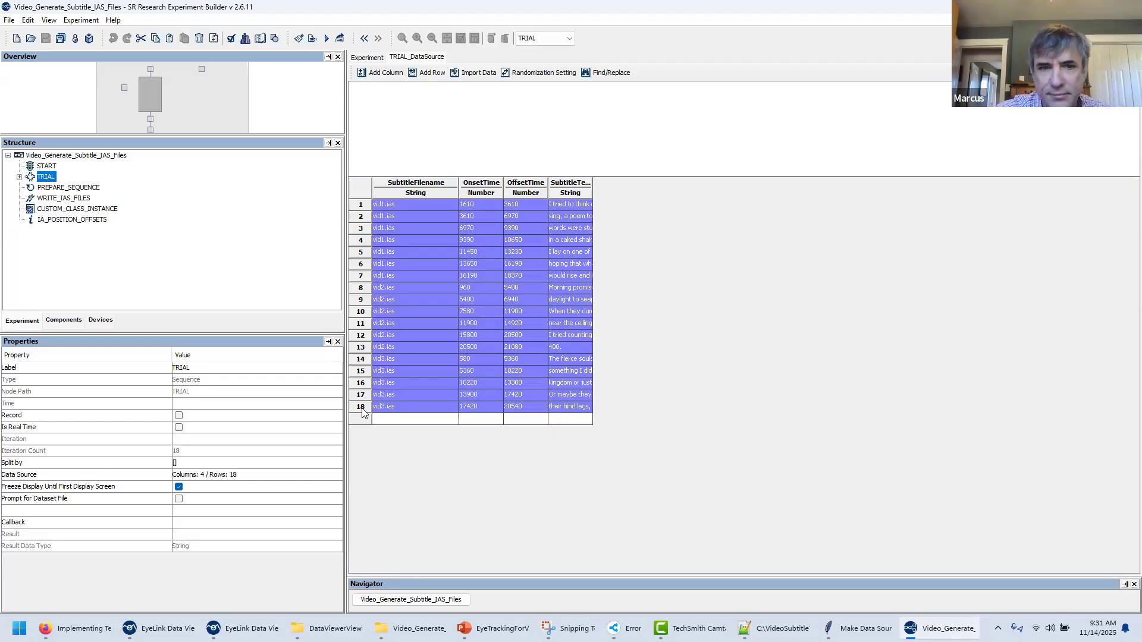
key(Delete)
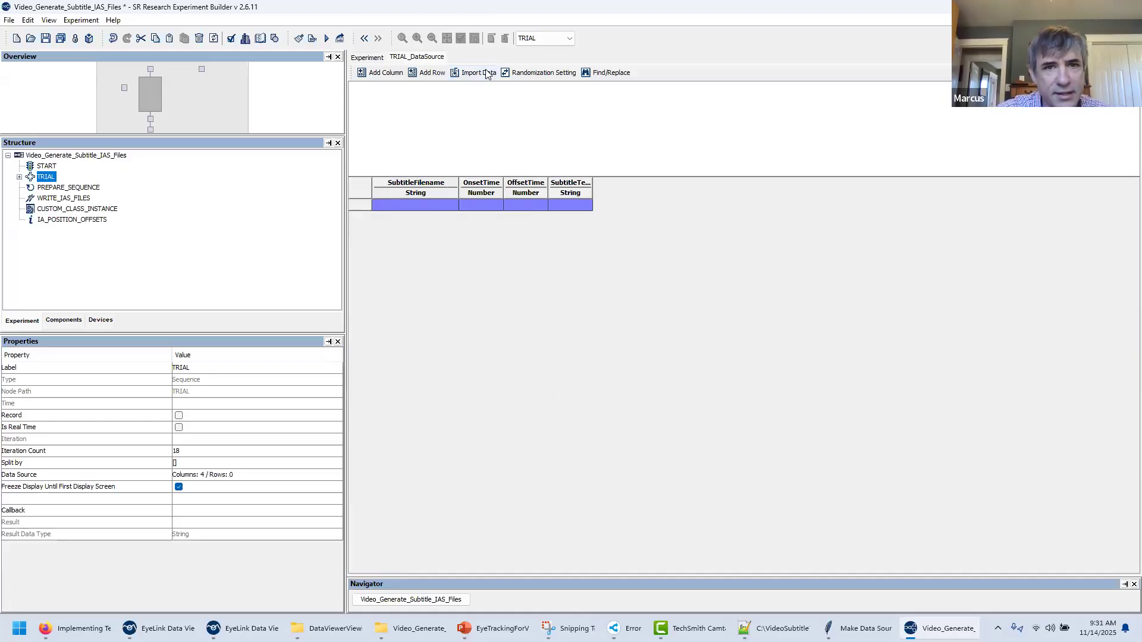
Start a data import into the TRIAL data source and choose Test.txt from C:\VideoSubtitleTraining\SubtitleFiles as the file.
click(468, 74)
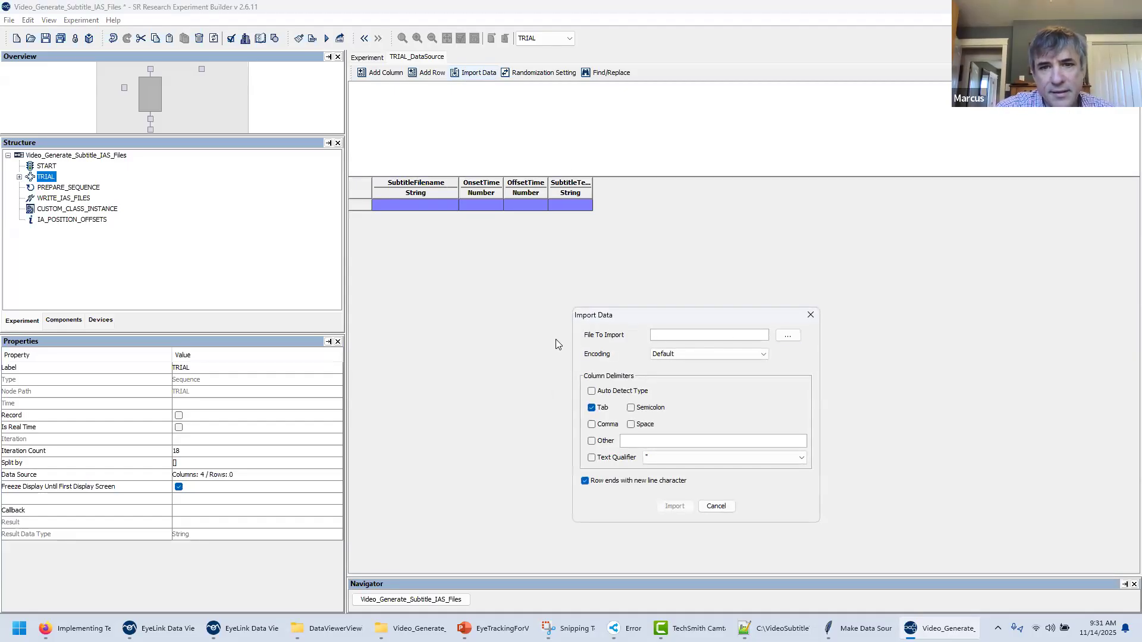
click(789, 336)
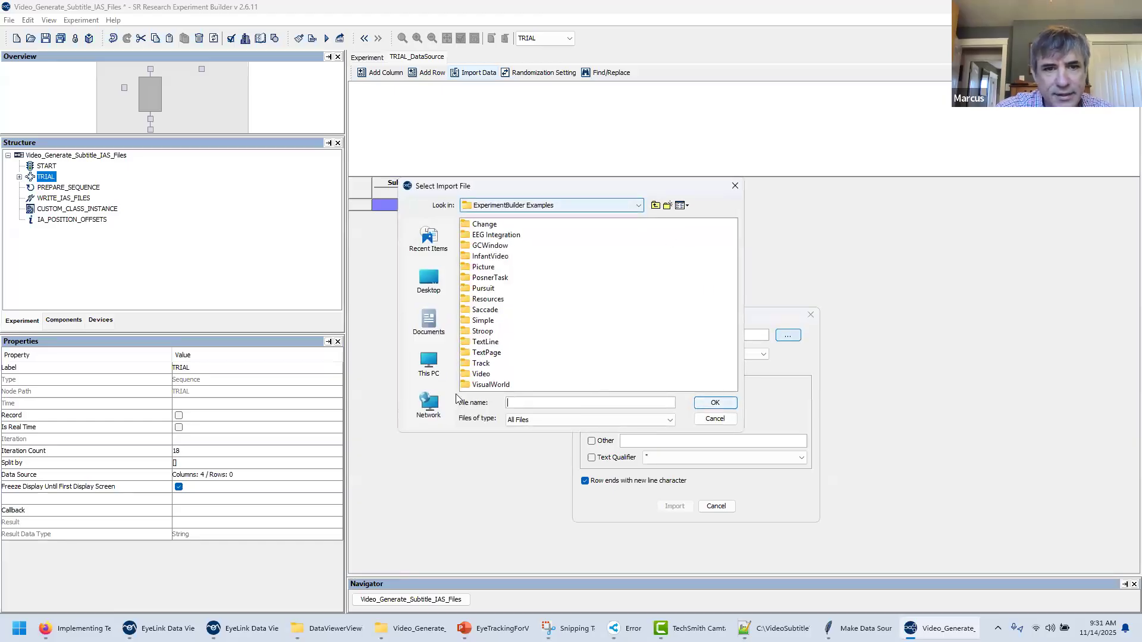
click(429, 361)
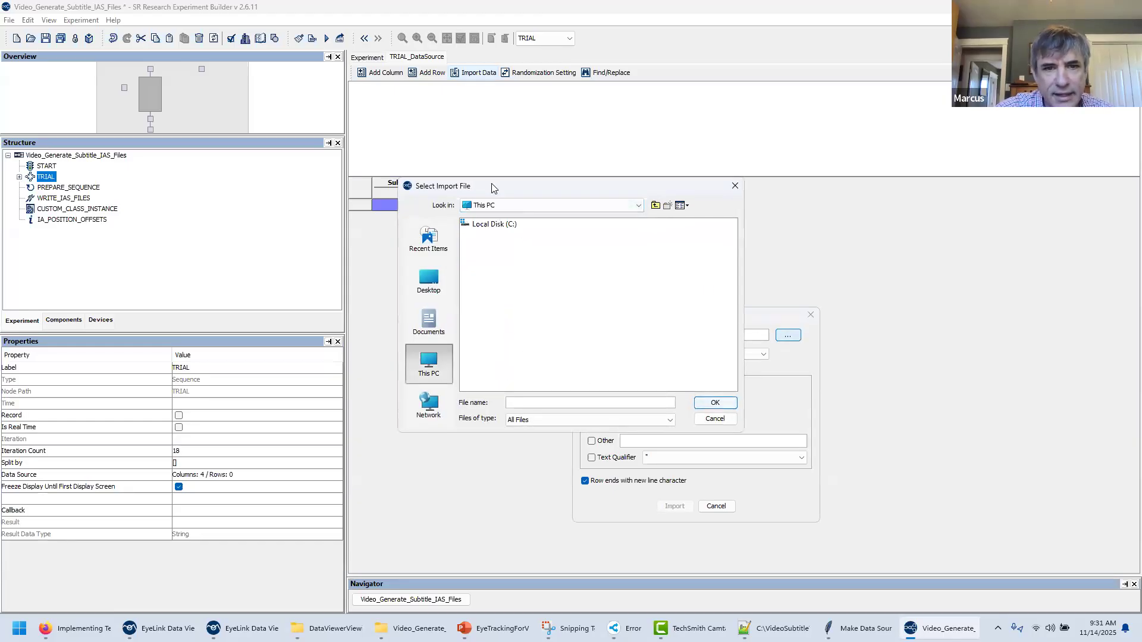
double_click(494, 226)
scroll(650, 314, down, 2)
scroll(607, 275, up, 1)
double_click(489, 353)
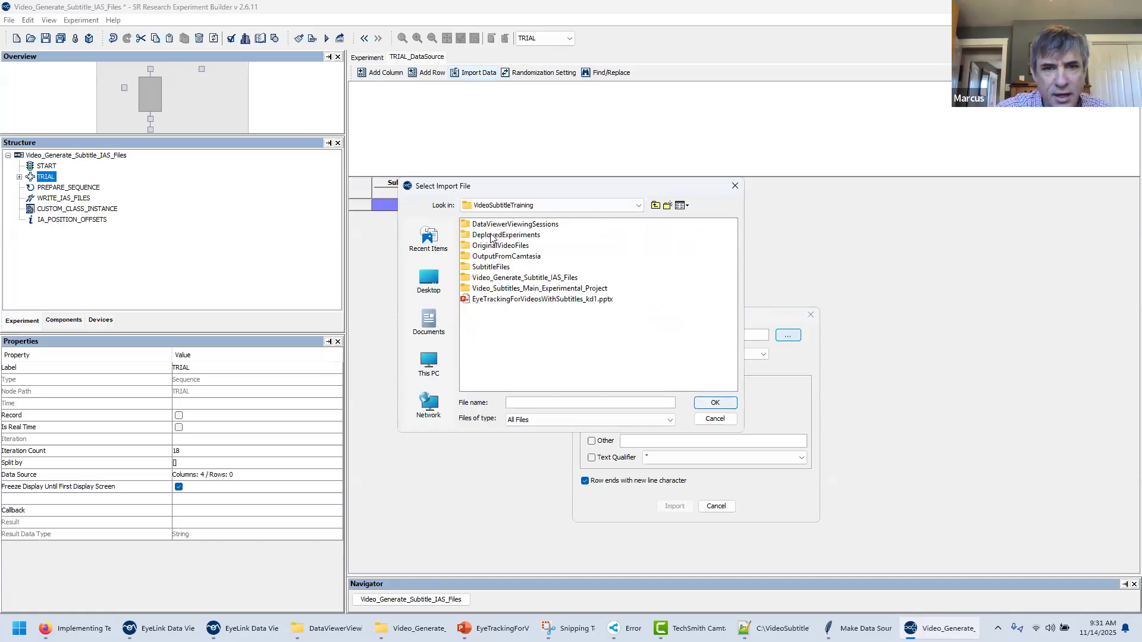
double_click(491, 268)
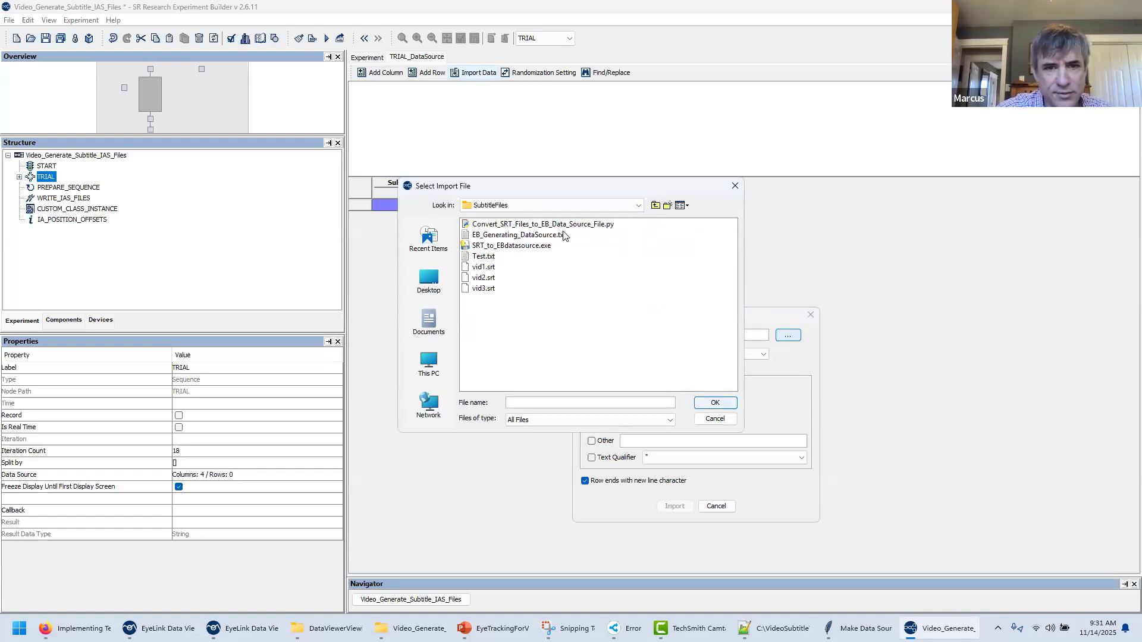
click(480, 257)
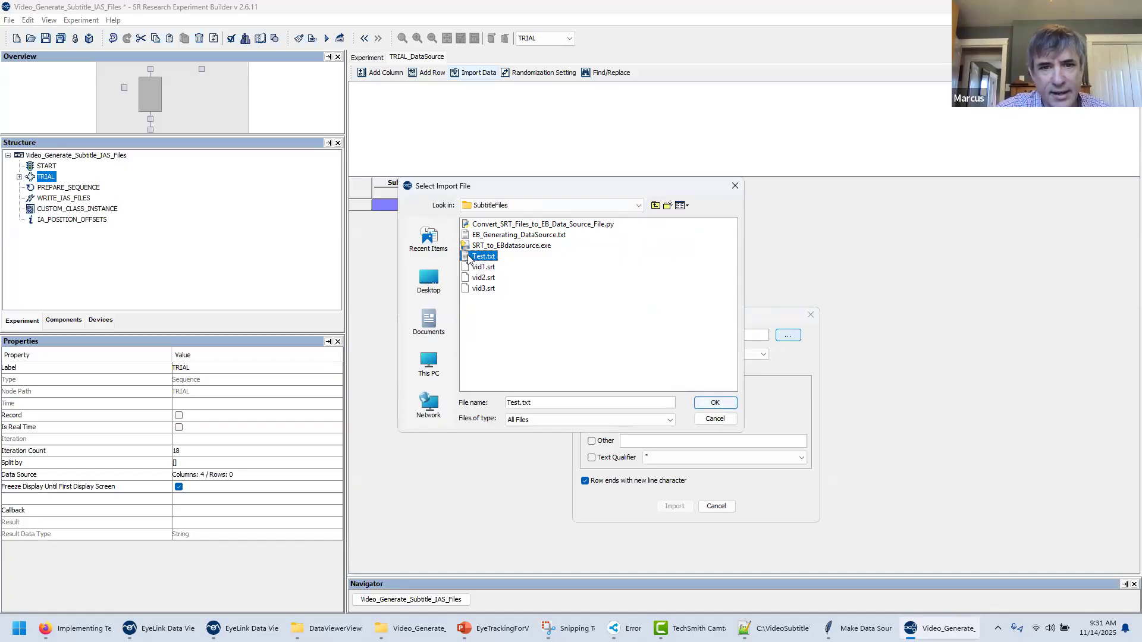
click(730, 403)
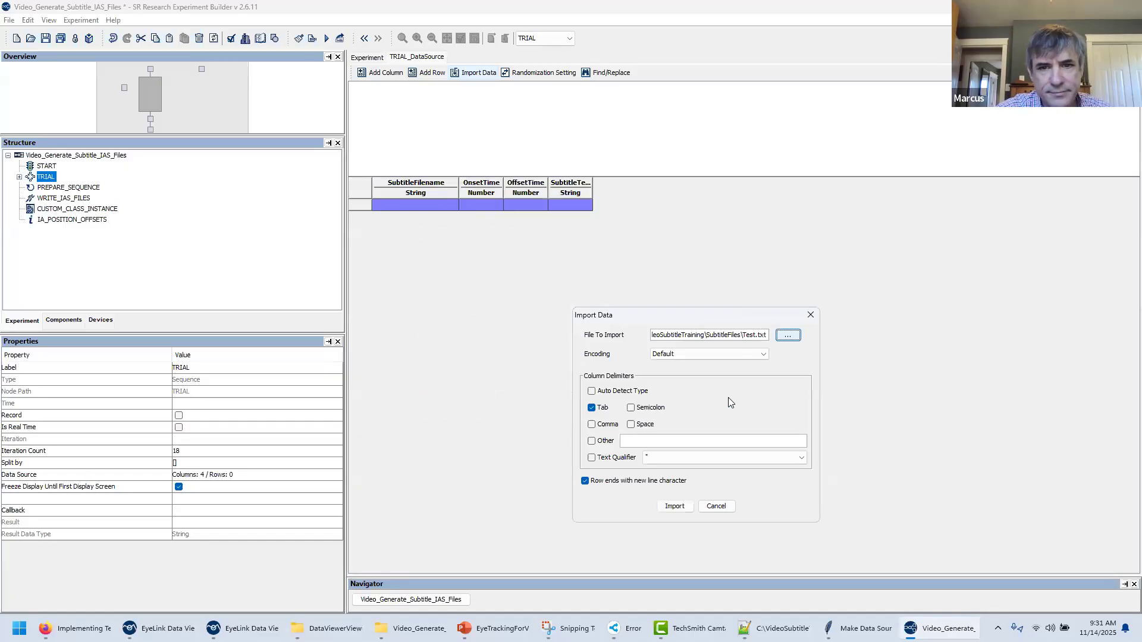
Import the tab-delimited Test.txt with UTF-8 encoding, overwriting the TRIAL data source, and check the imported SubtitleFilename values for each video.
click(731, 355)
scroll(732, 384, down, 10)
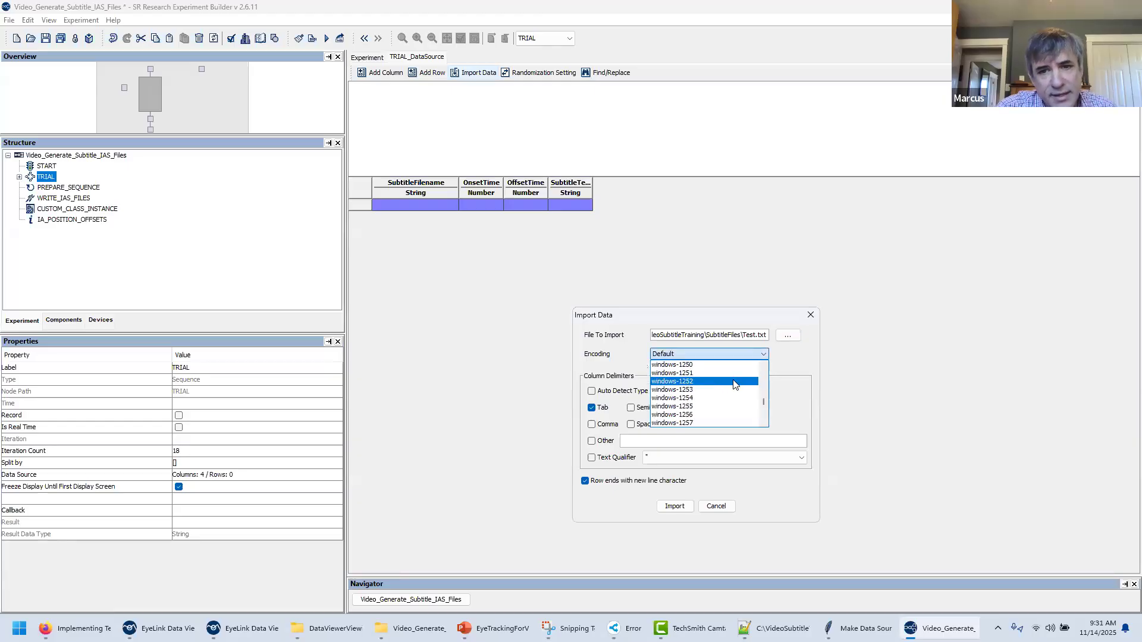
scroll(732, 387, down, 15)
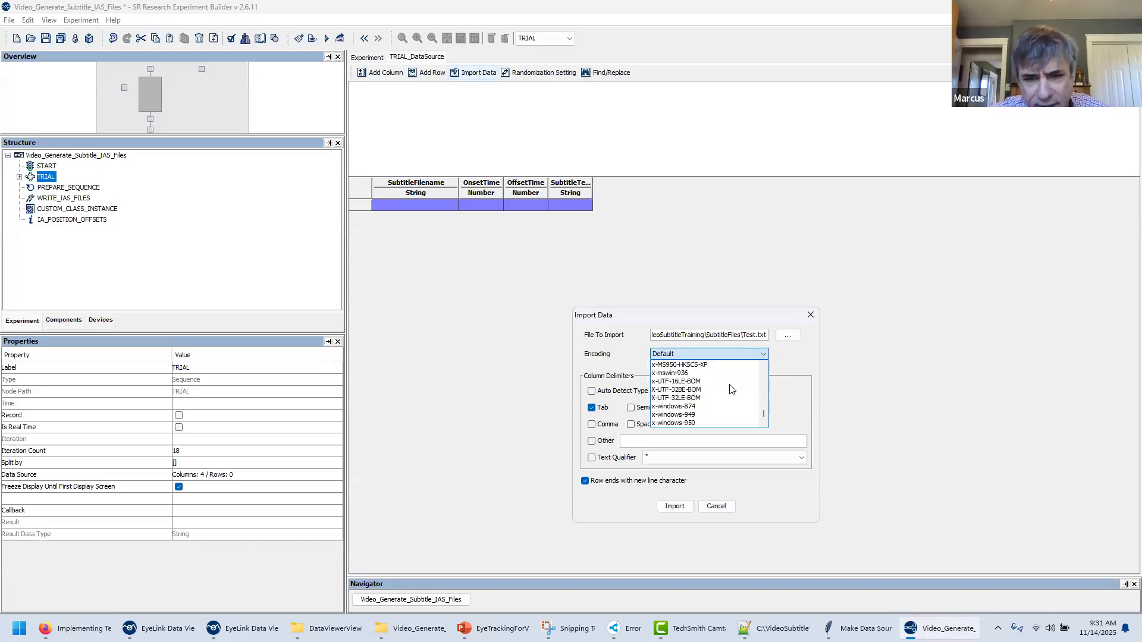
scroll(726, 394, up, 12)
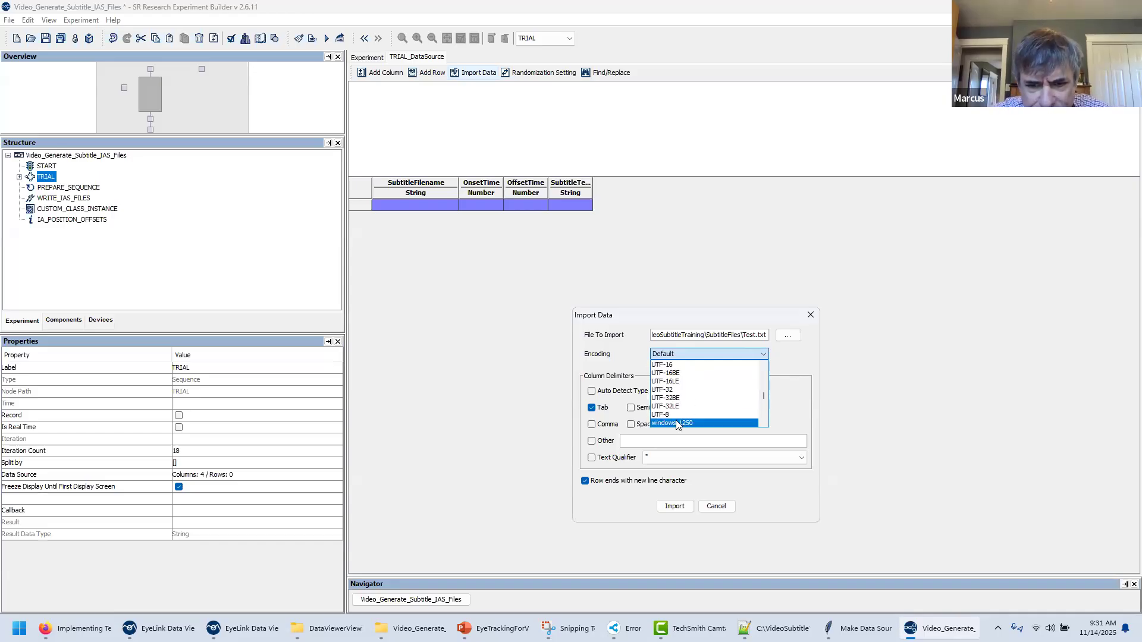
click(665, 420)
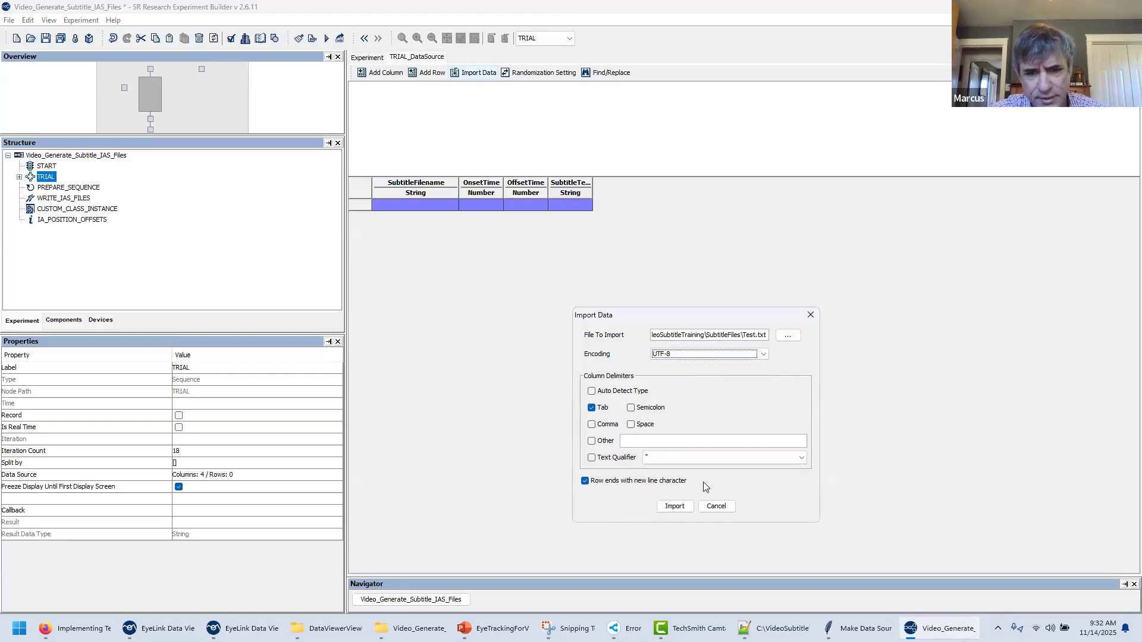
click(676, 507)
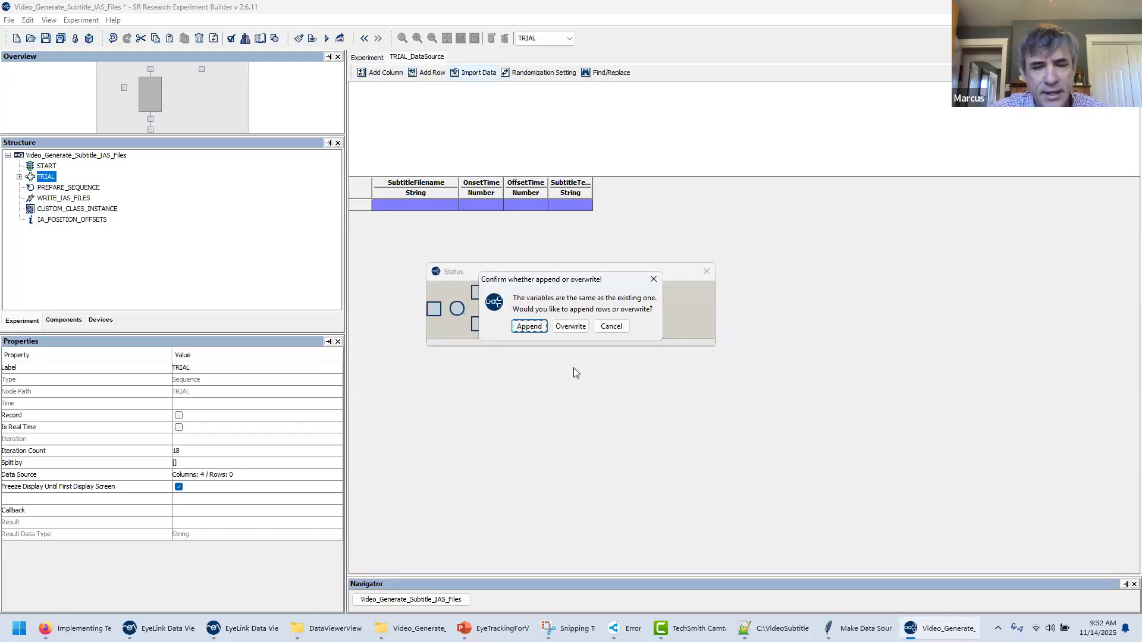
click(570, 327)
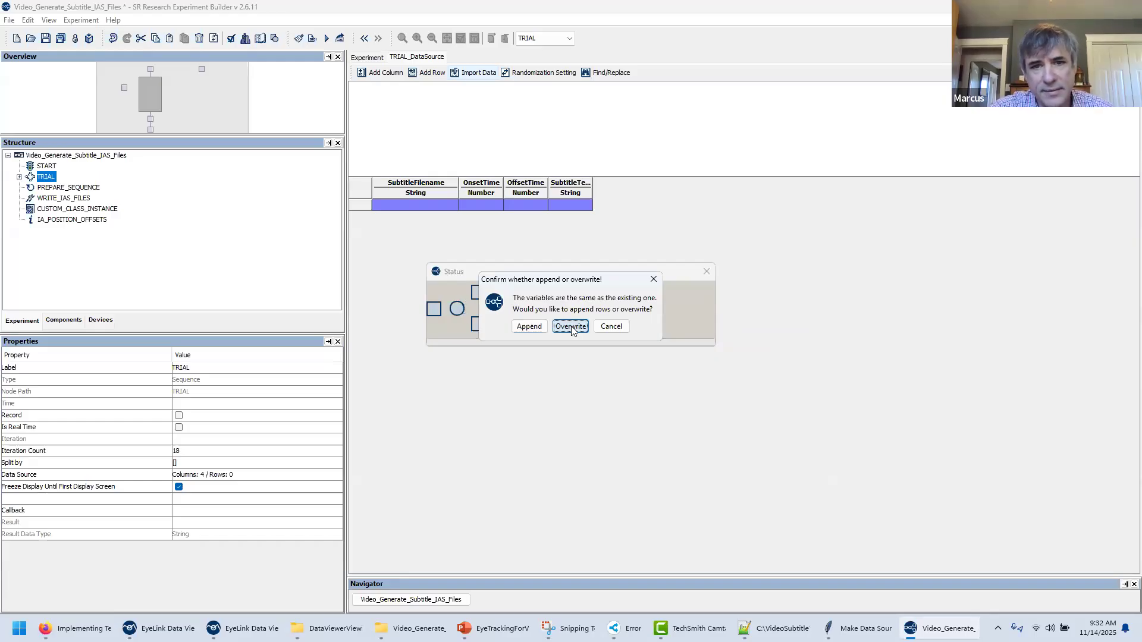
click(387, 206)
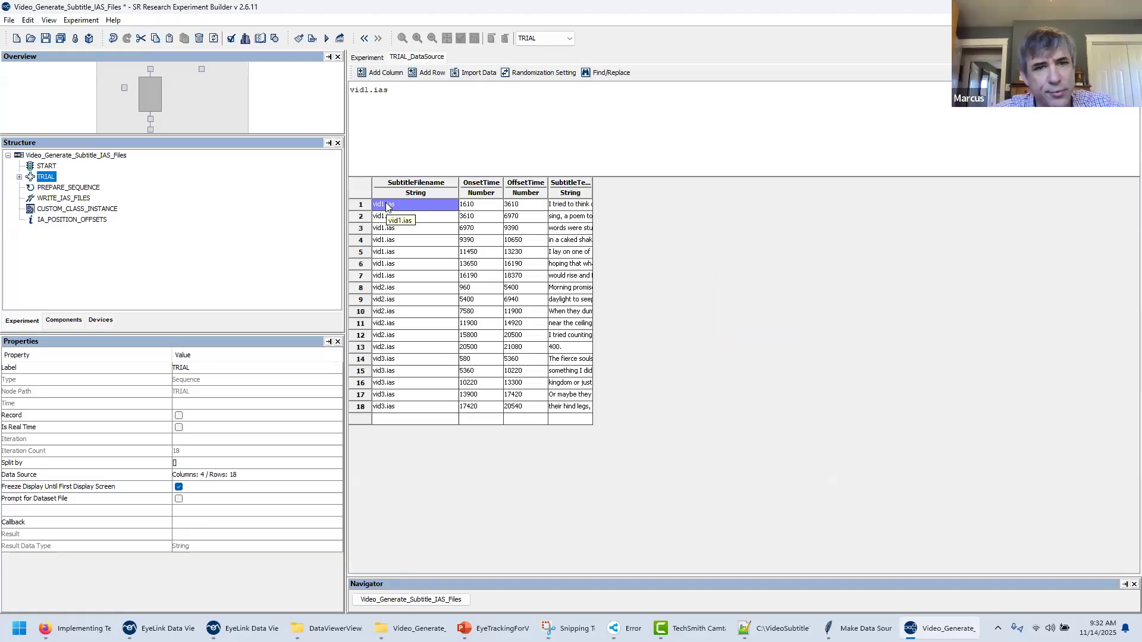
drag(390, 278, 391, 207)
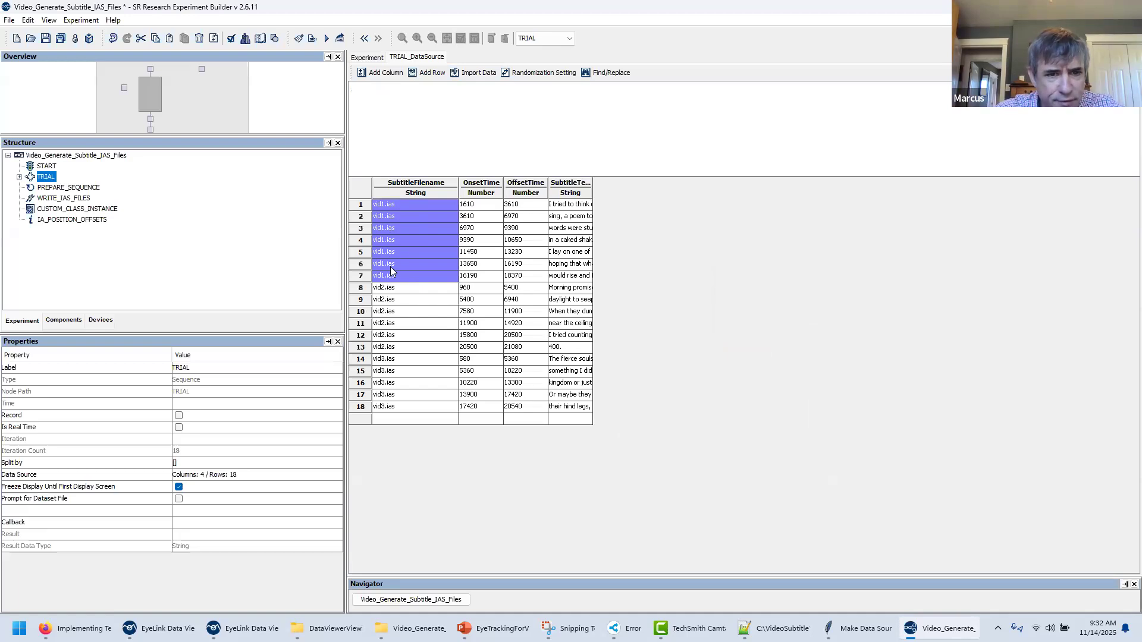
drag(390, 288, 391, 408)
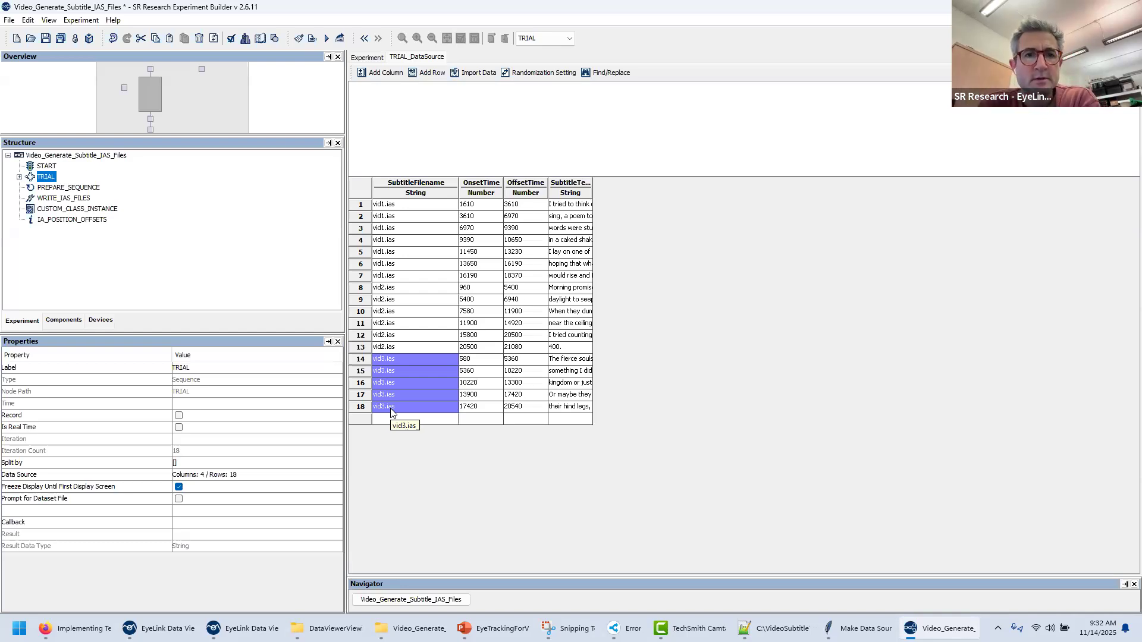
click(326, 40)
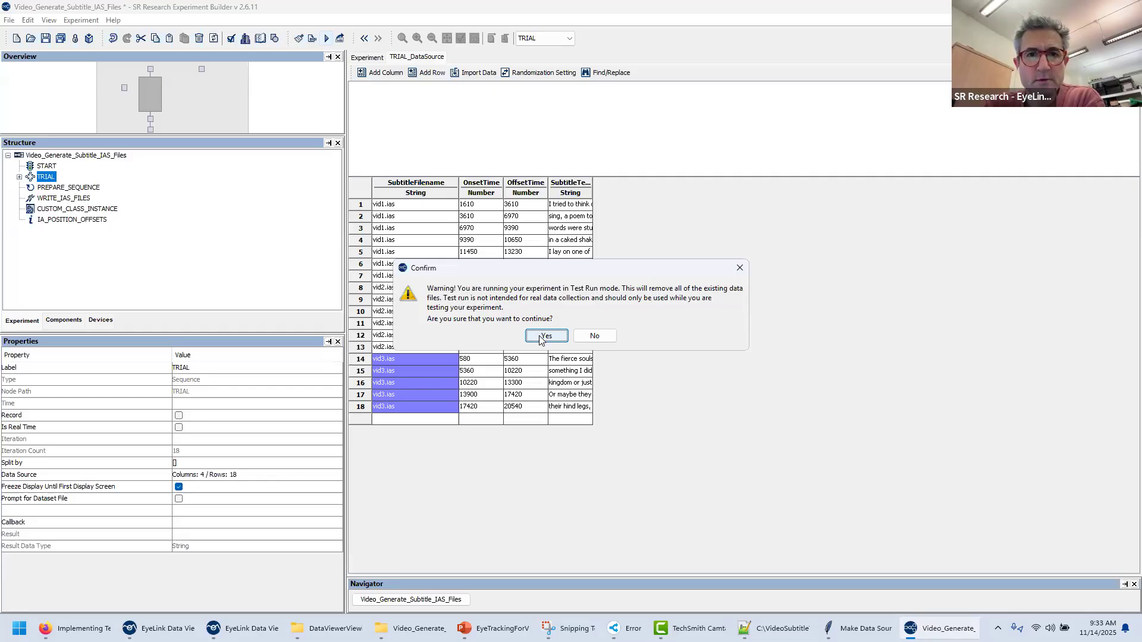
click(583, 337)
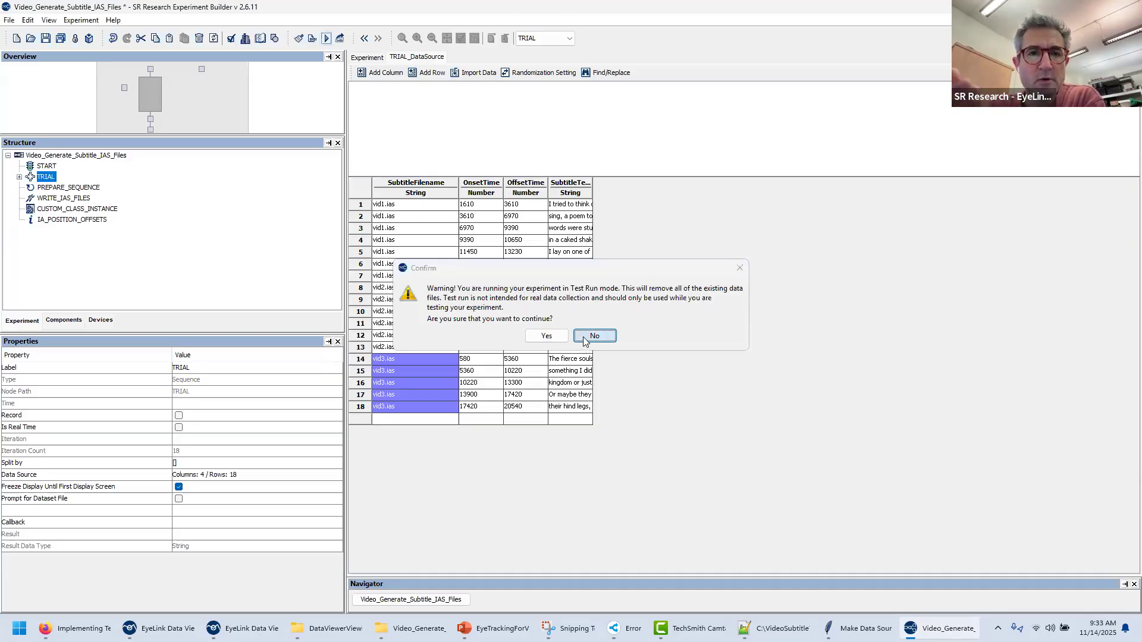
click(586, 337)
Inspect the width and height resolution settings of the DISPLAY device.
click(100, 321)
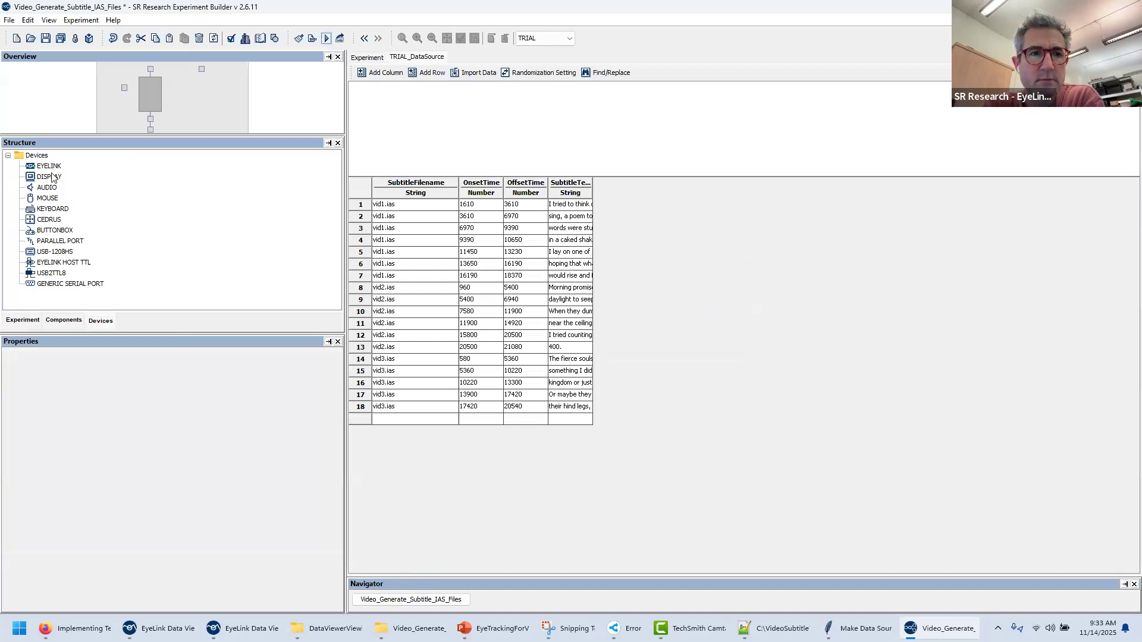
click(50, 177)
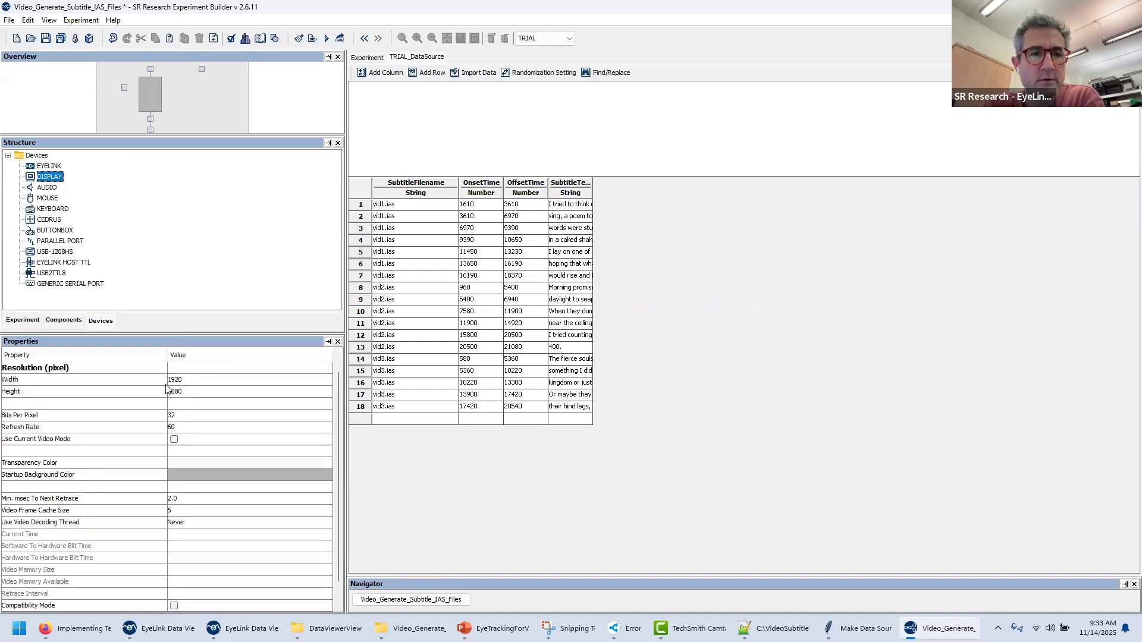
click(135, 382)
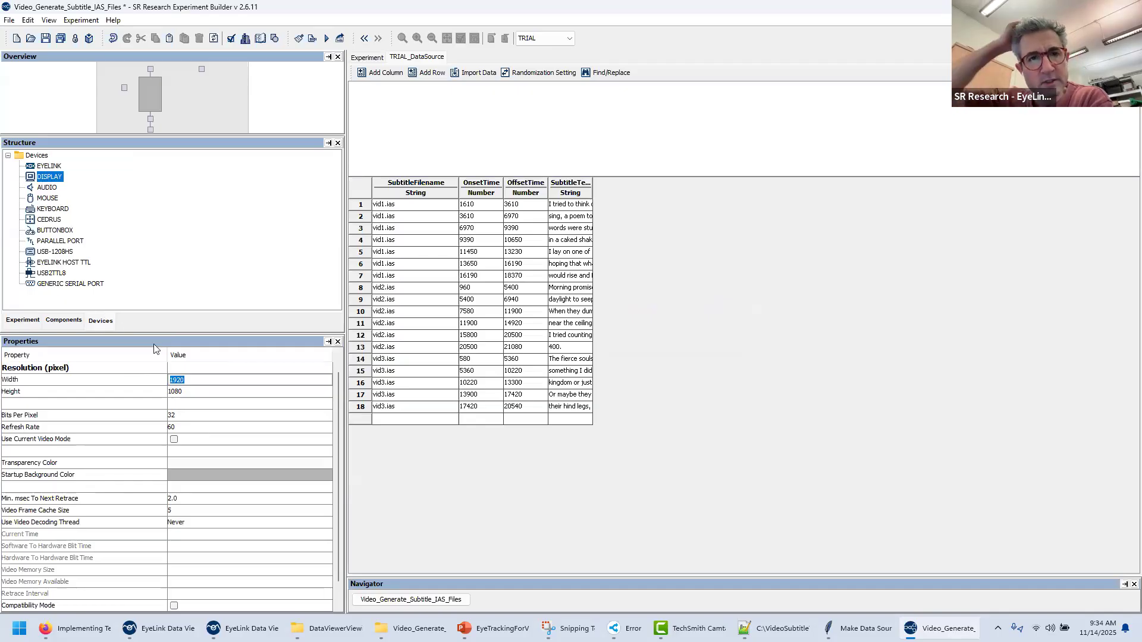
click(153, 392)
click(177, 380)
click(190, 391)
click(186, 381)
click(186, 391)
click(187, 382)
click(187, 390)
click(187, 382)
click(187, 391)
click(186, 381)
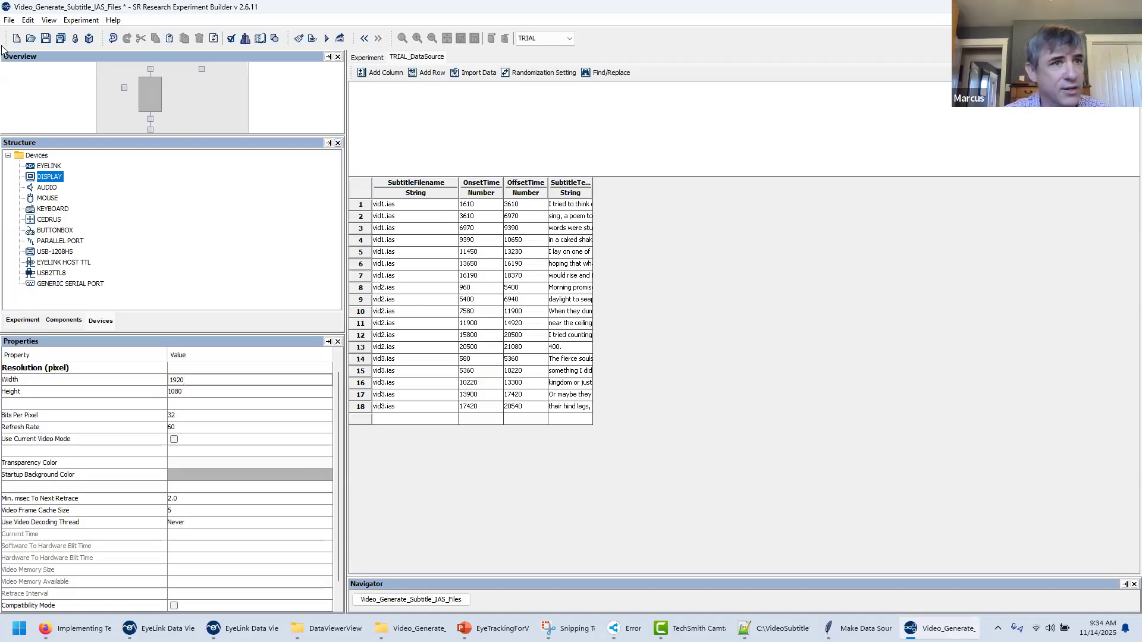
click(28, 20)
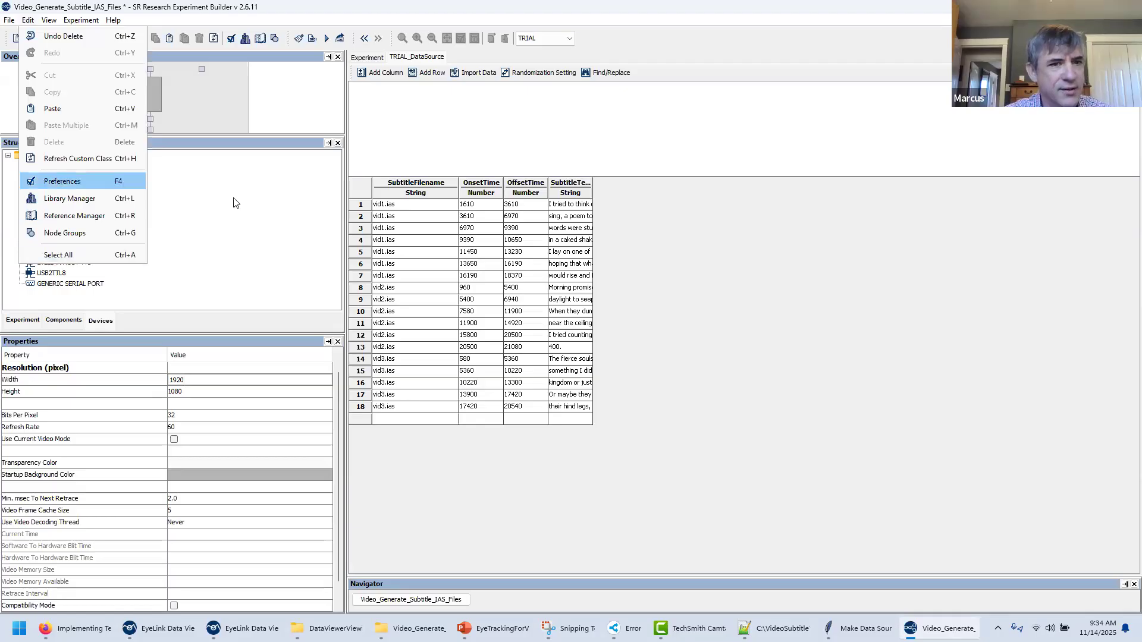
click(58, 186)
scroll(427, 333, down, 5)
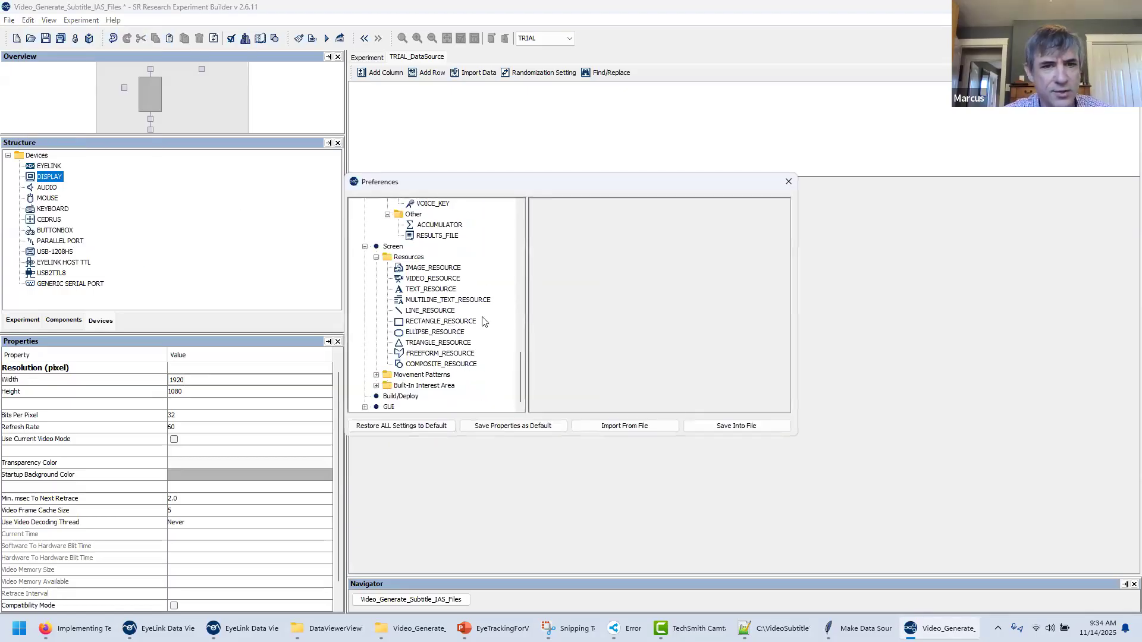
click(787, 182)
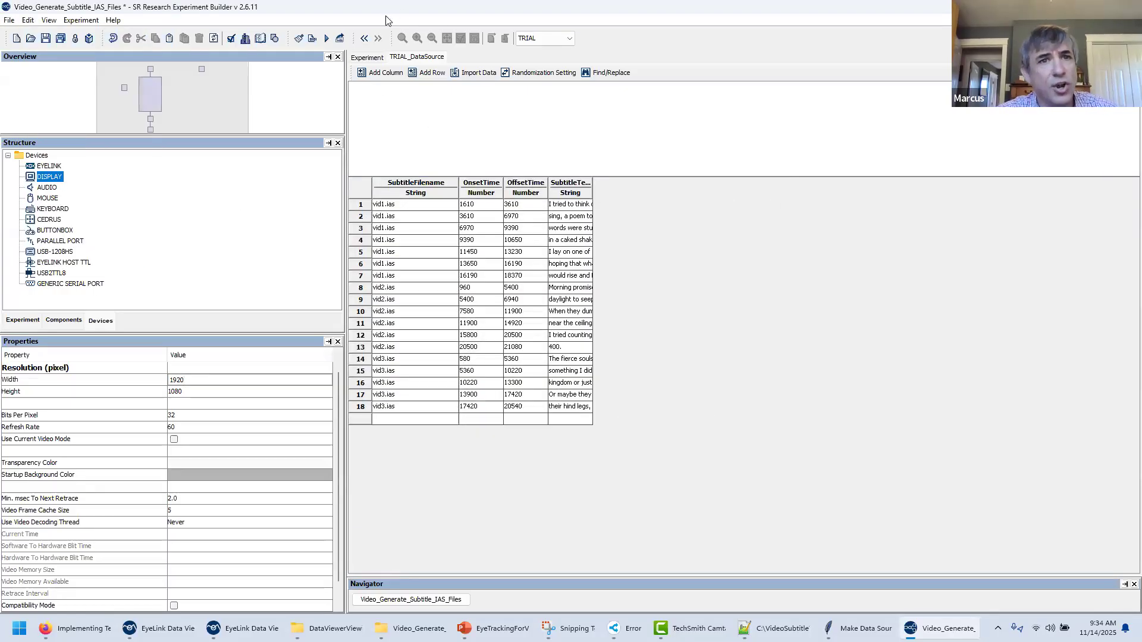
Test run the experiment in dummy mode, accepting Test.edf as the EDF file name, and let it finish generating the IAS files.
click(326, 39)
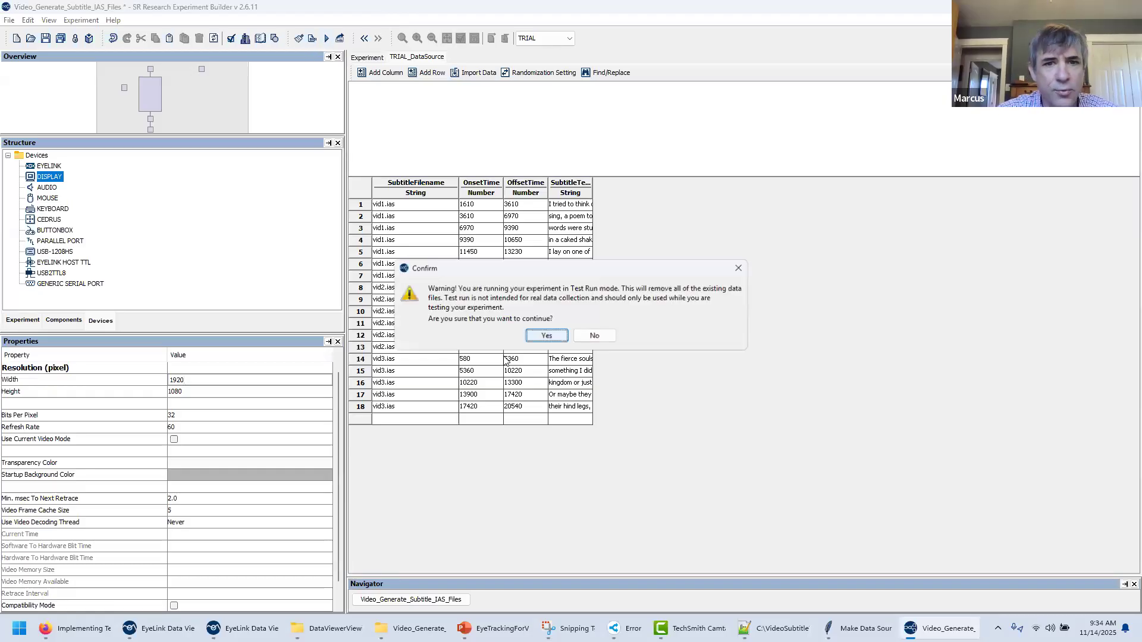
click(554, 340)
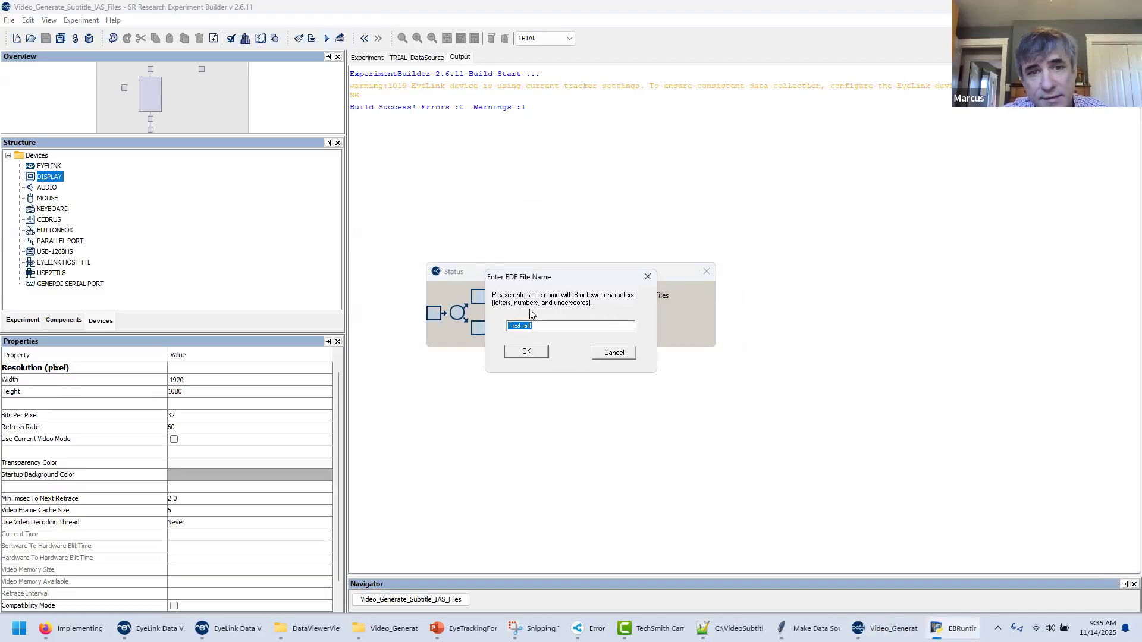
click(525, 350)
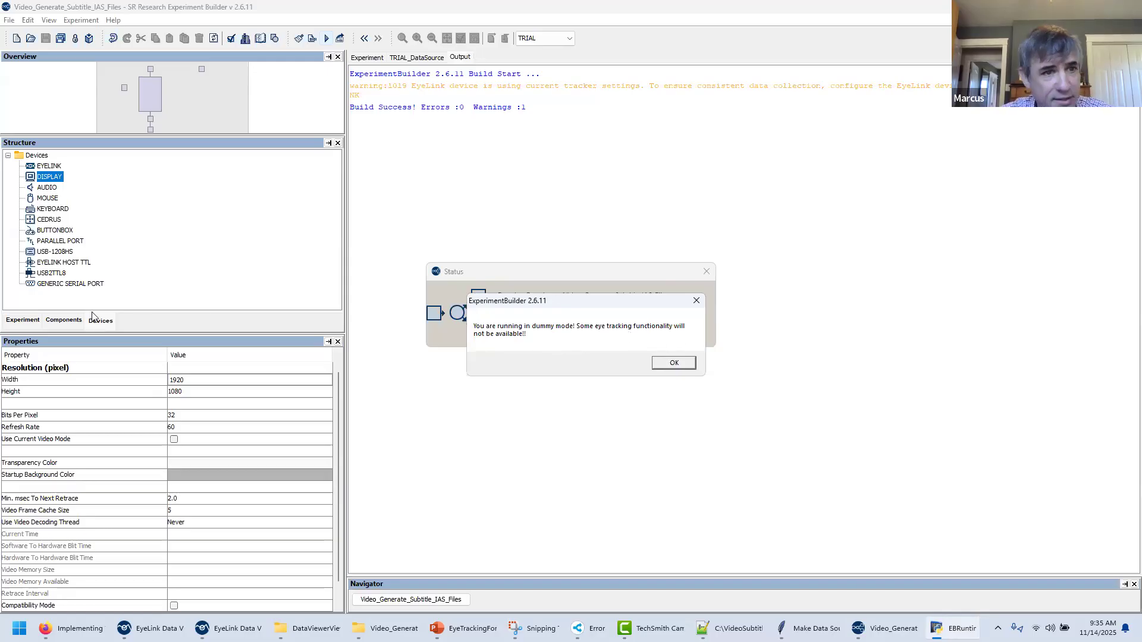
click(677, 365)
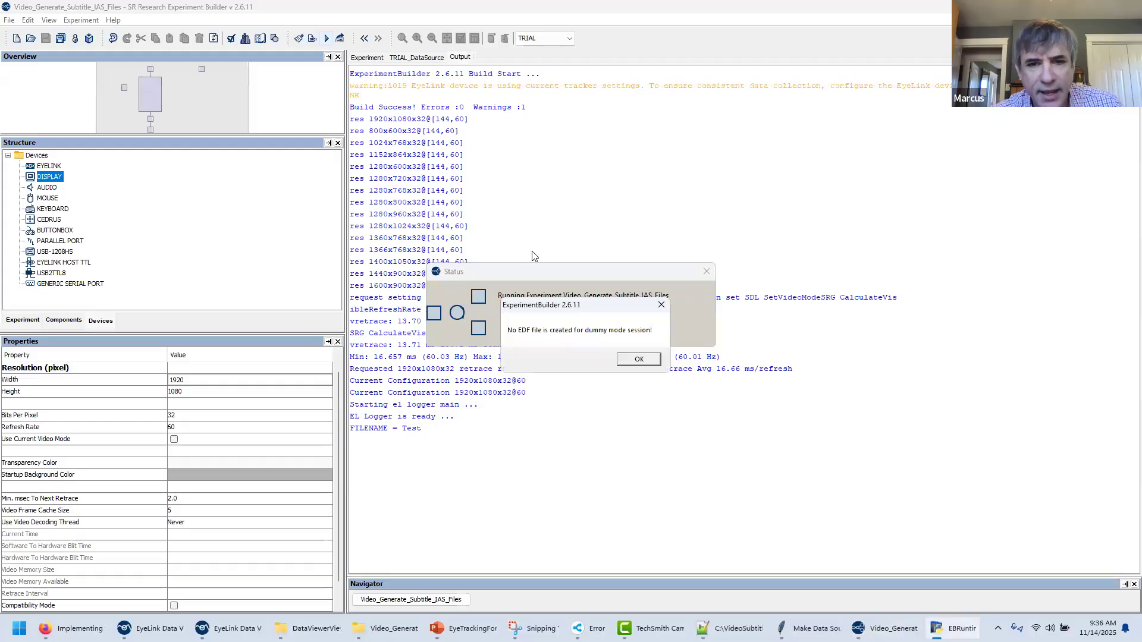
click(638, 358)
In File Explorer, open the interest_area_sets folder under Video_Generate_Subtitle_IAS_Files\myfiles\Test.
click(410, 629)
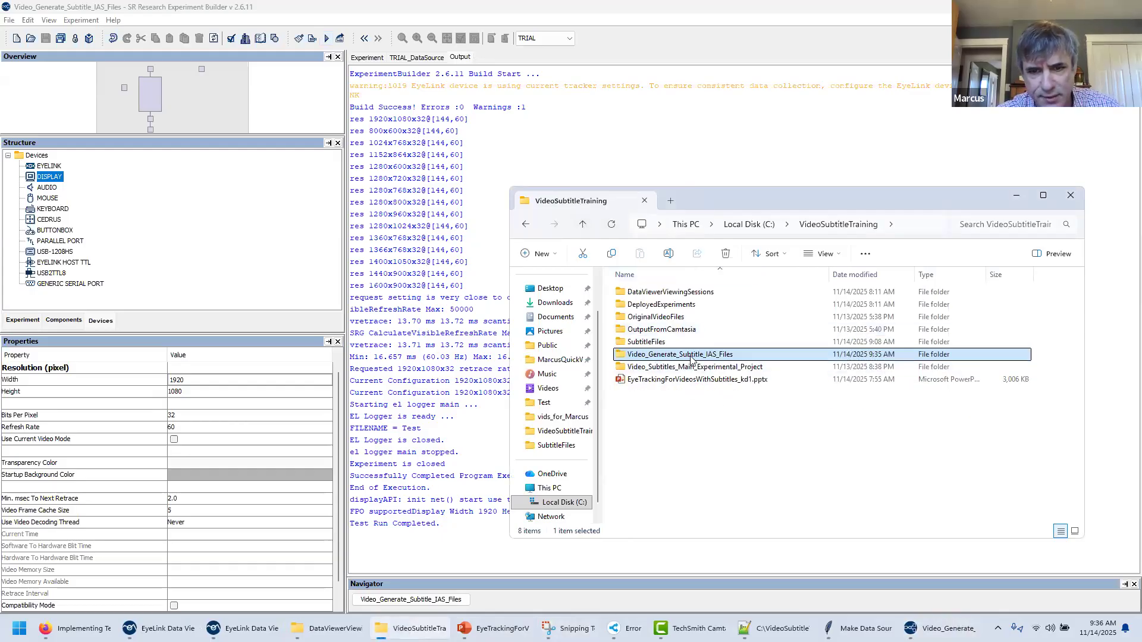
double_click(664, 361)
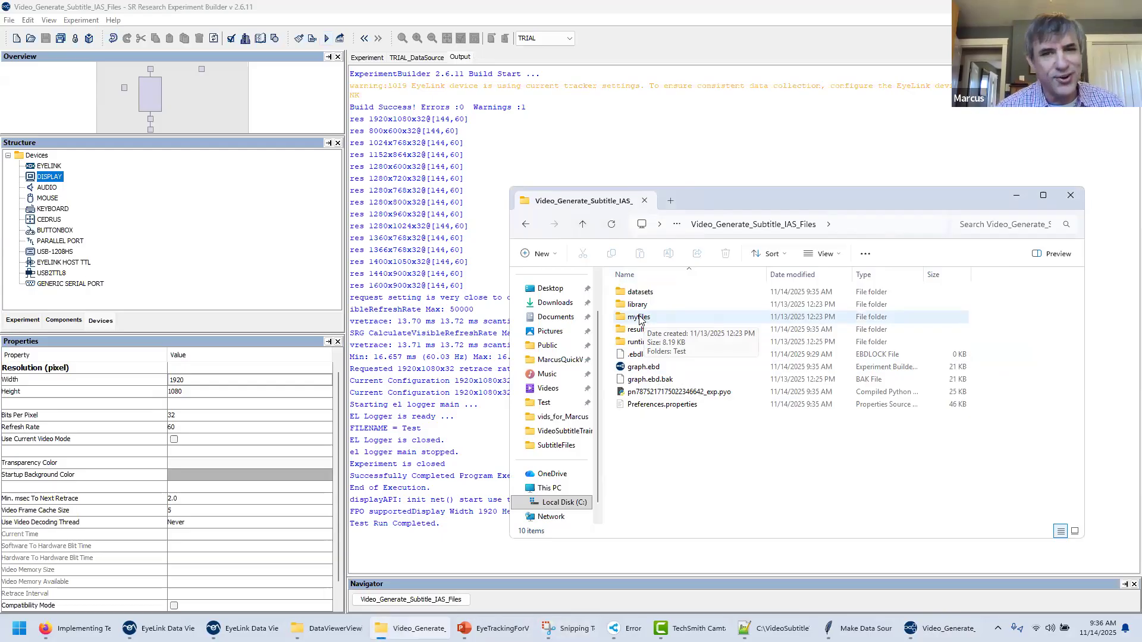
click(639, 320)
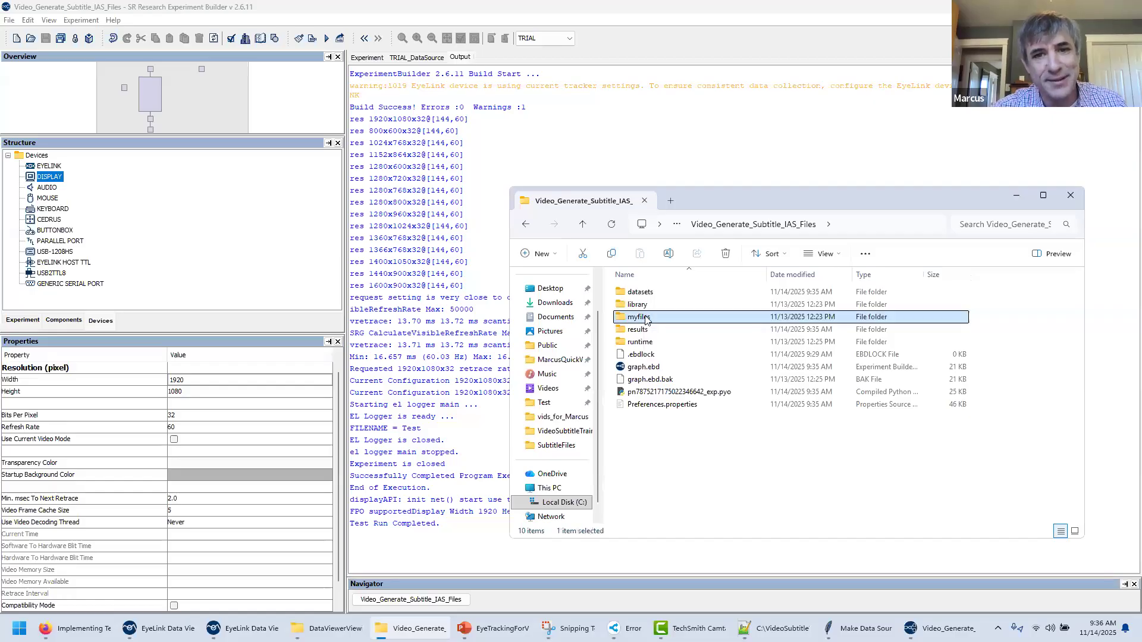
double_click(646, 320)
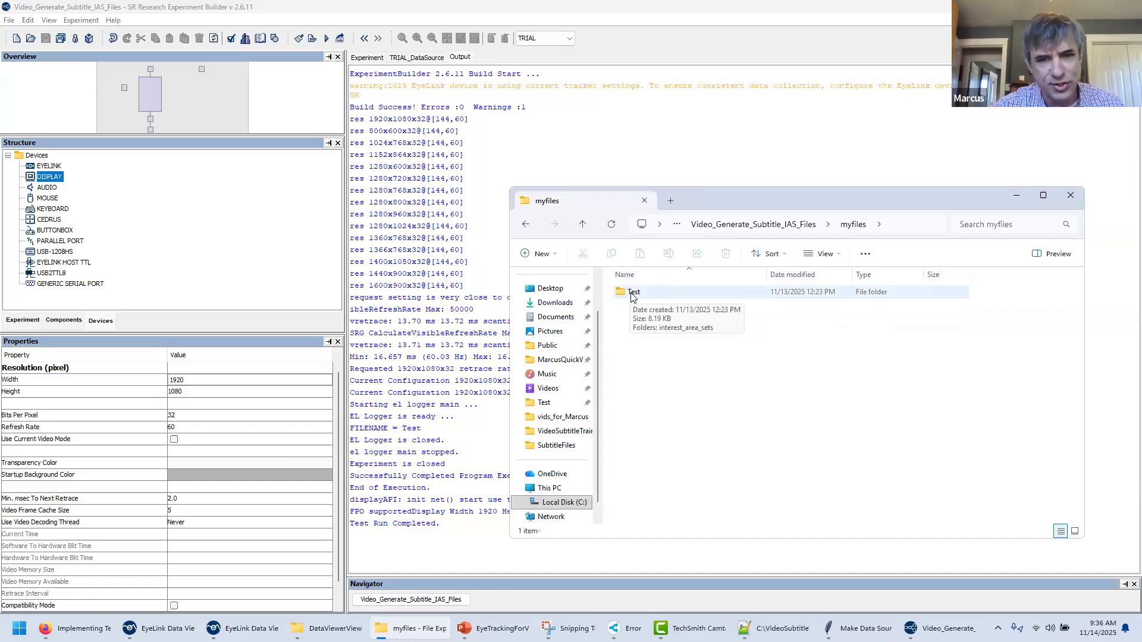
click(632, 297)
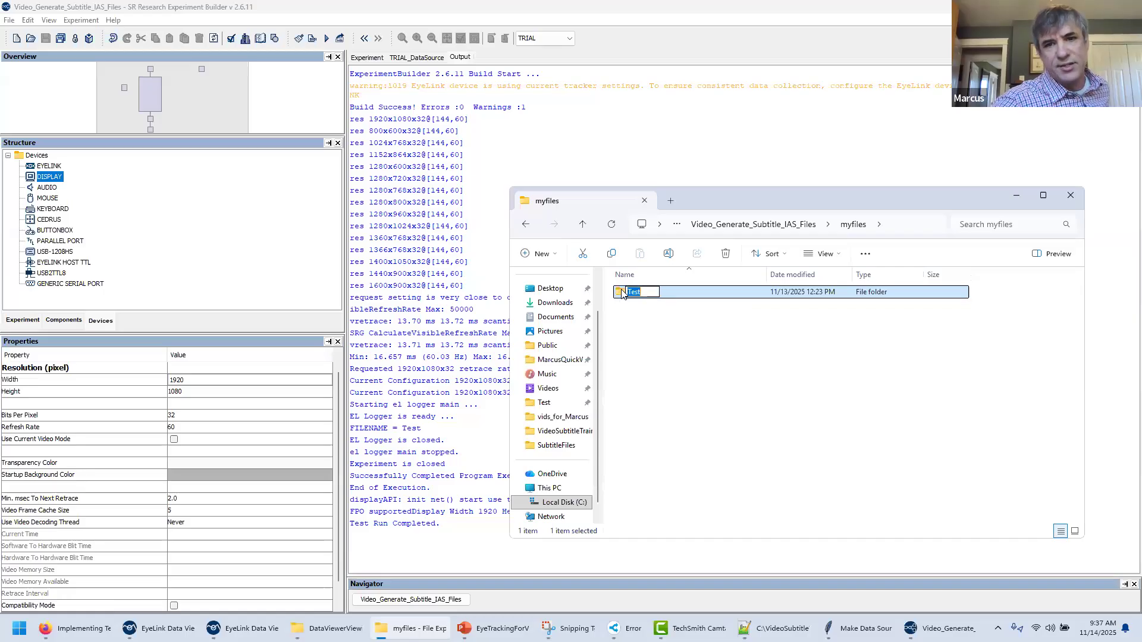
double_click(626, 293)
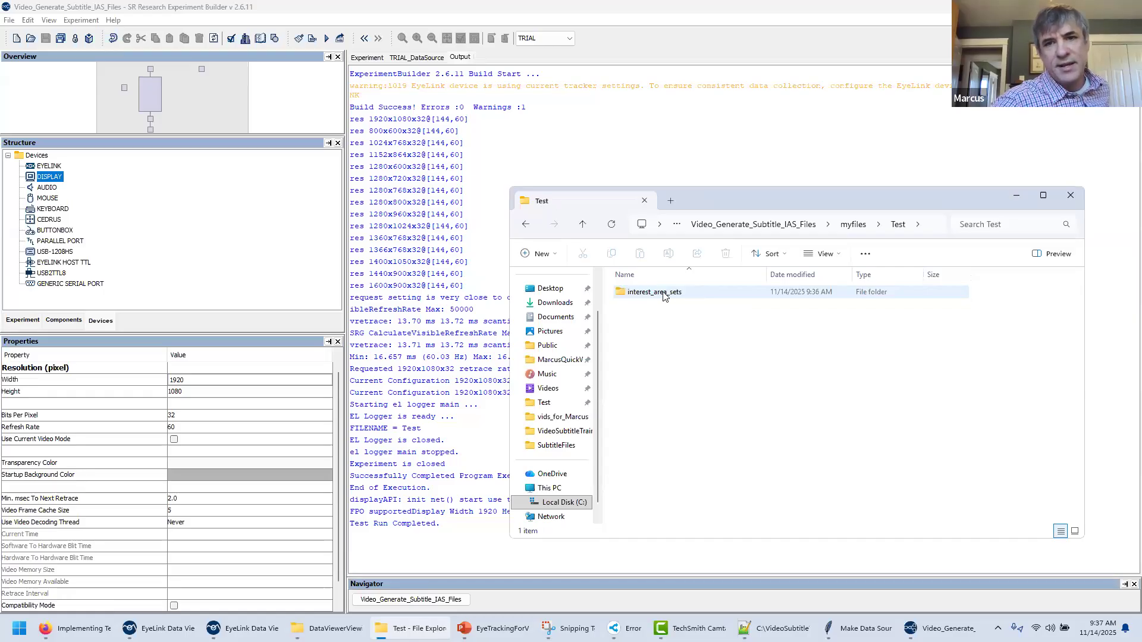
double_click(622, 297)
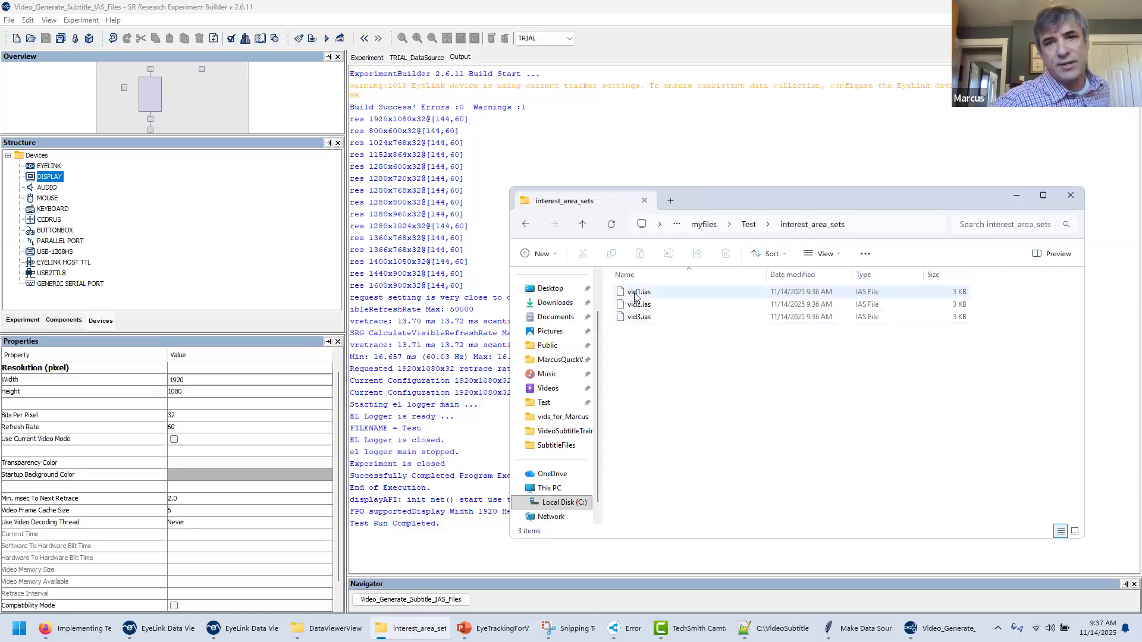
Open vid1.ias in Notepad++ and examine the onset and offset times in its first interest area line.
click(637, 295)
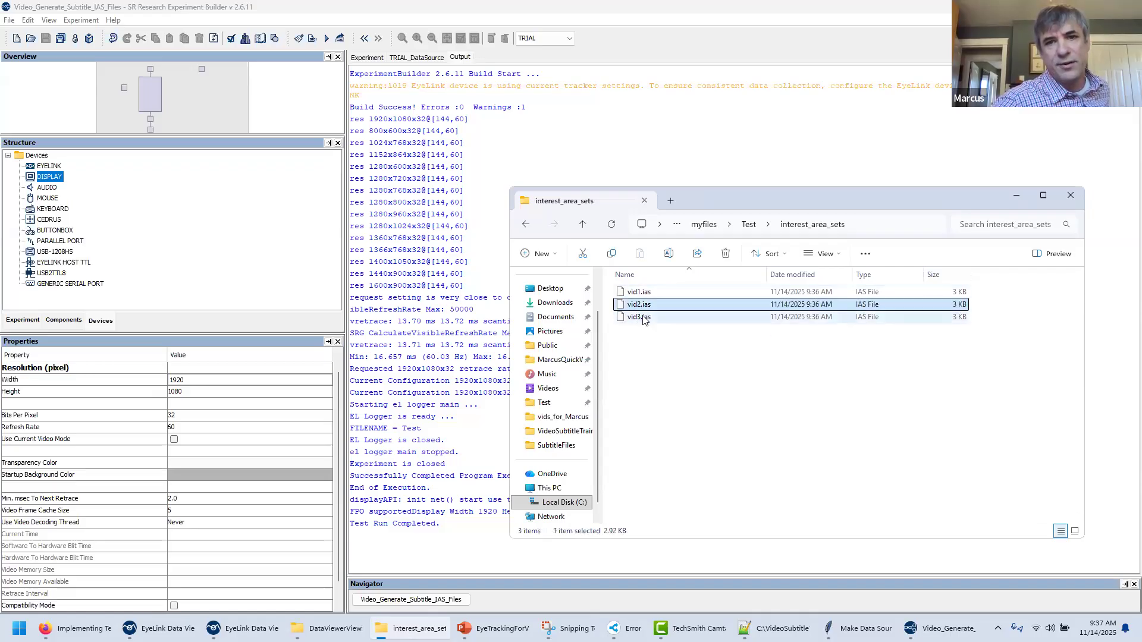
right_click(641, 295)
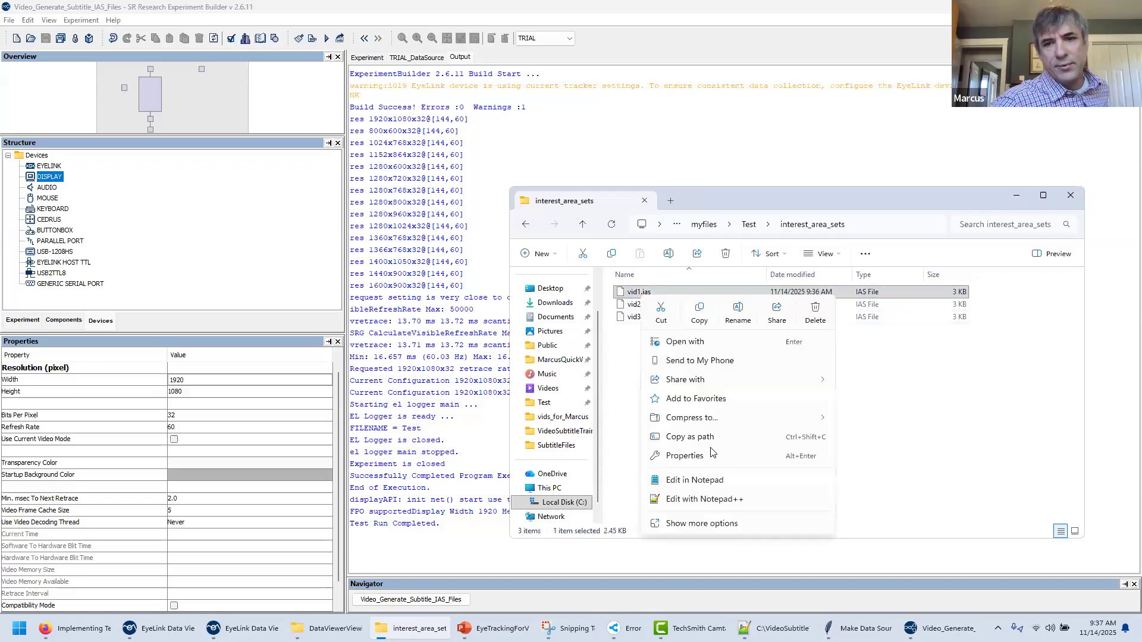
click(712, 498)
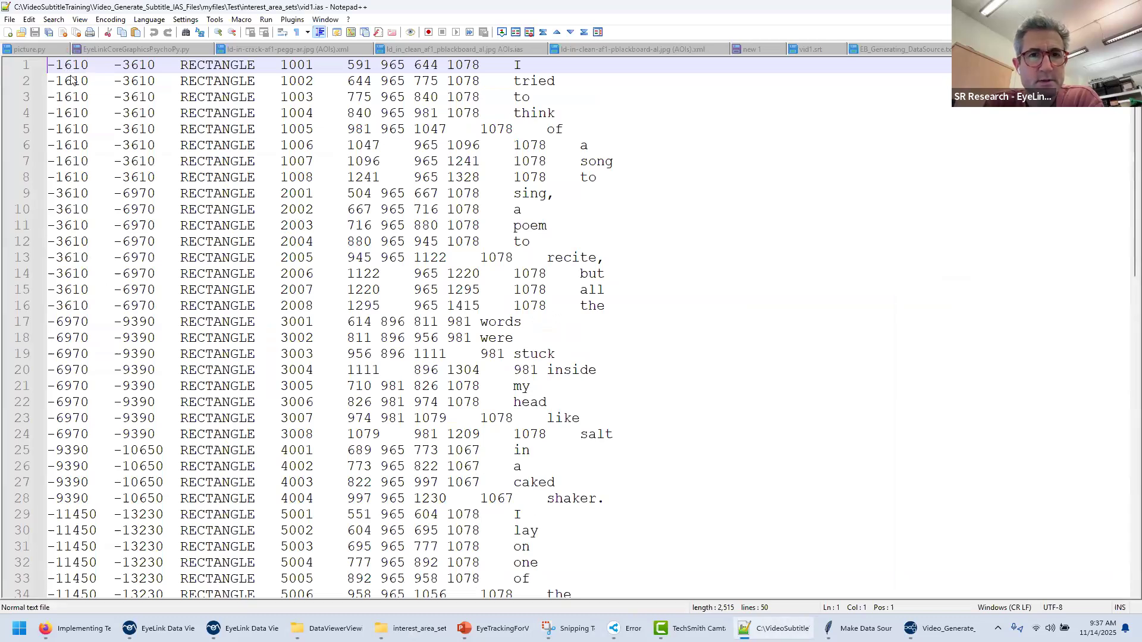
key(shift+End)
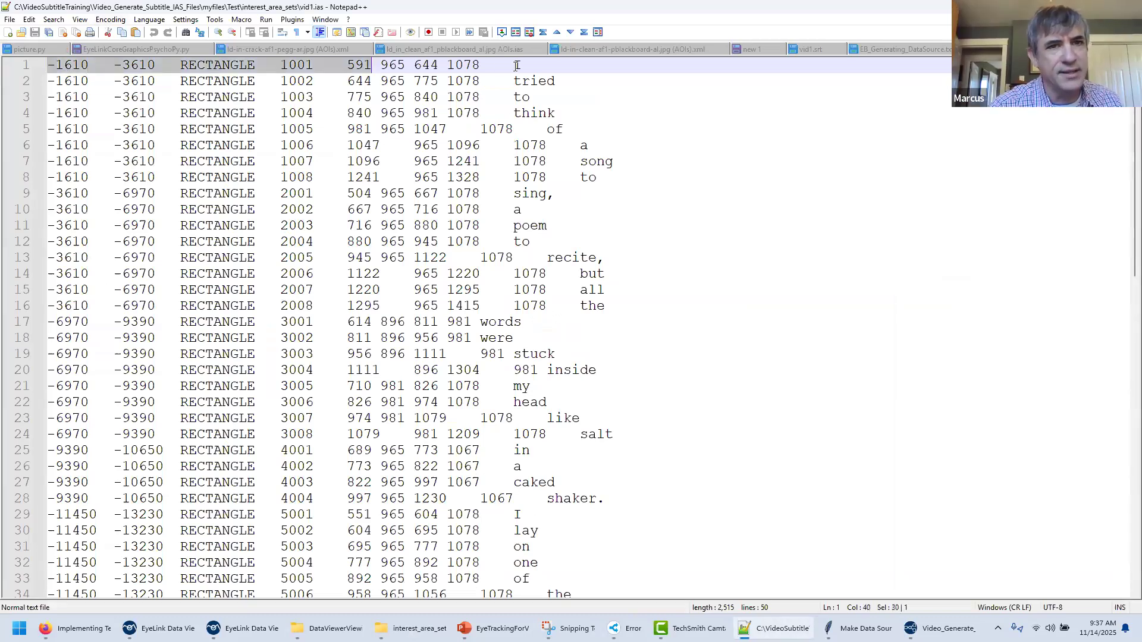
double_click(70, 63)
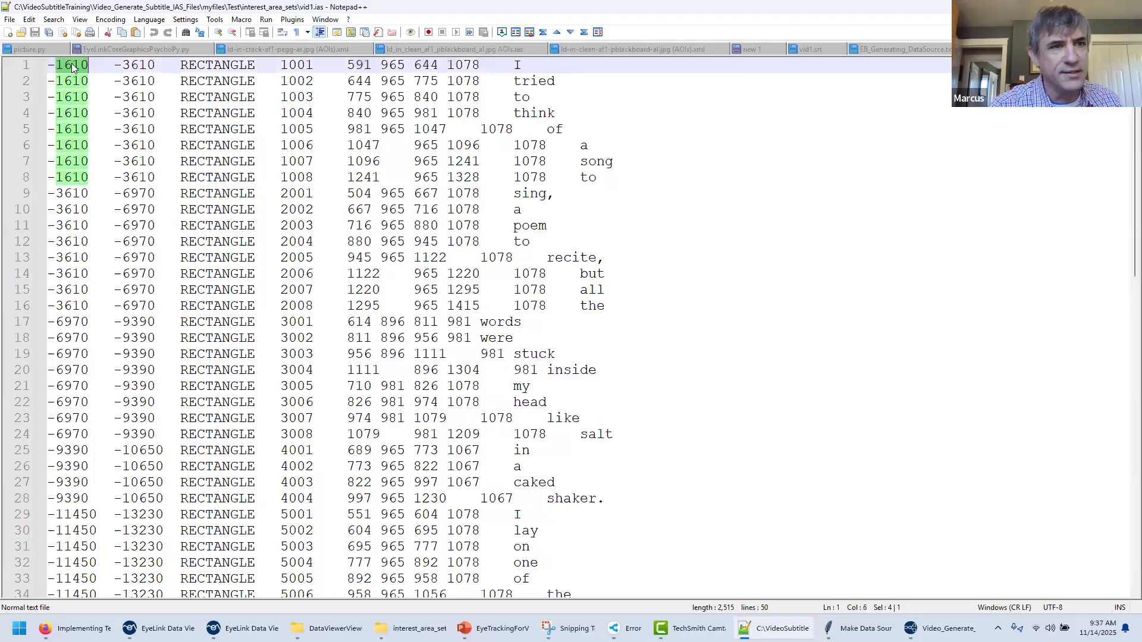
click(93, 63)
drag(93, 64, 66, 63)
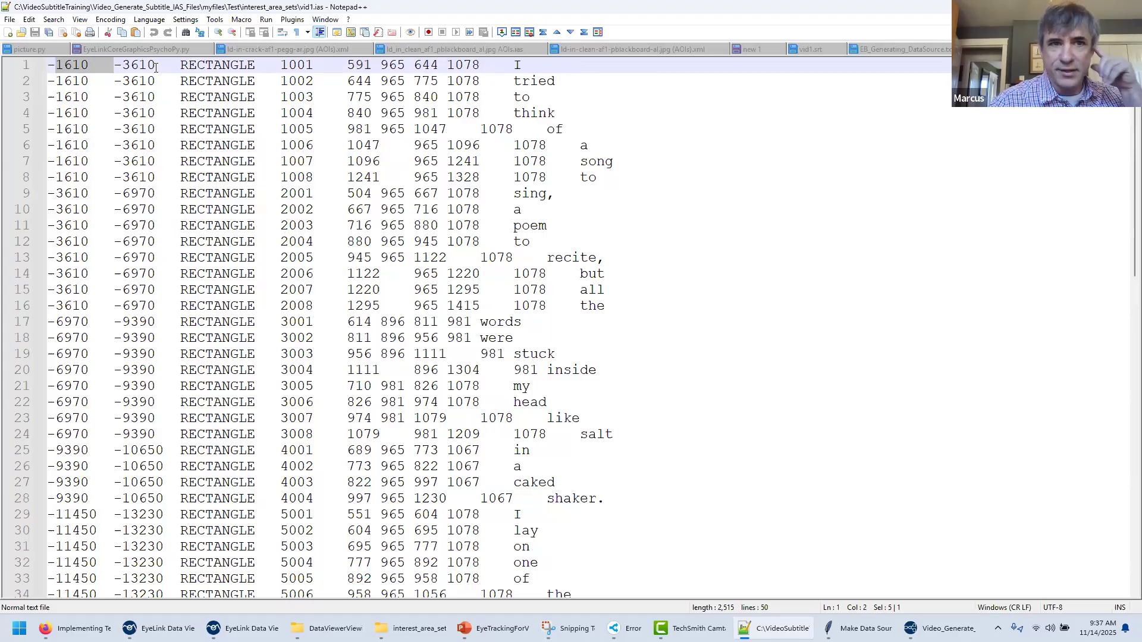
Examine the shape type and interest area ID columns in vid1.ias, comparing the IDs of the first and second subtitles.
double_click(248, 67)
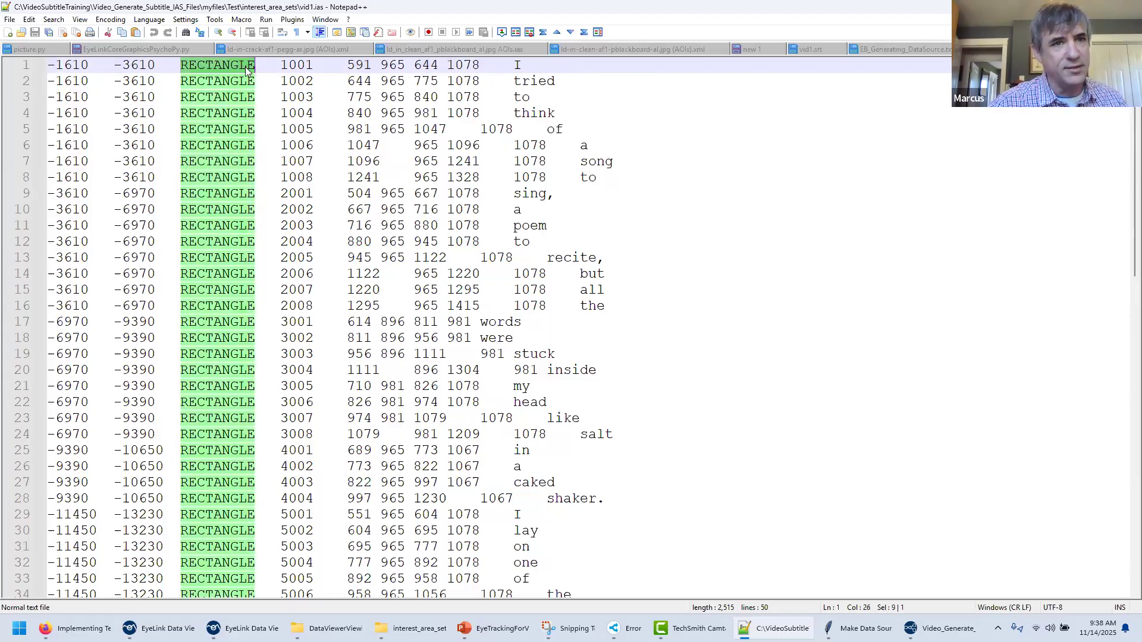
drag(281, 63, 317, 63)
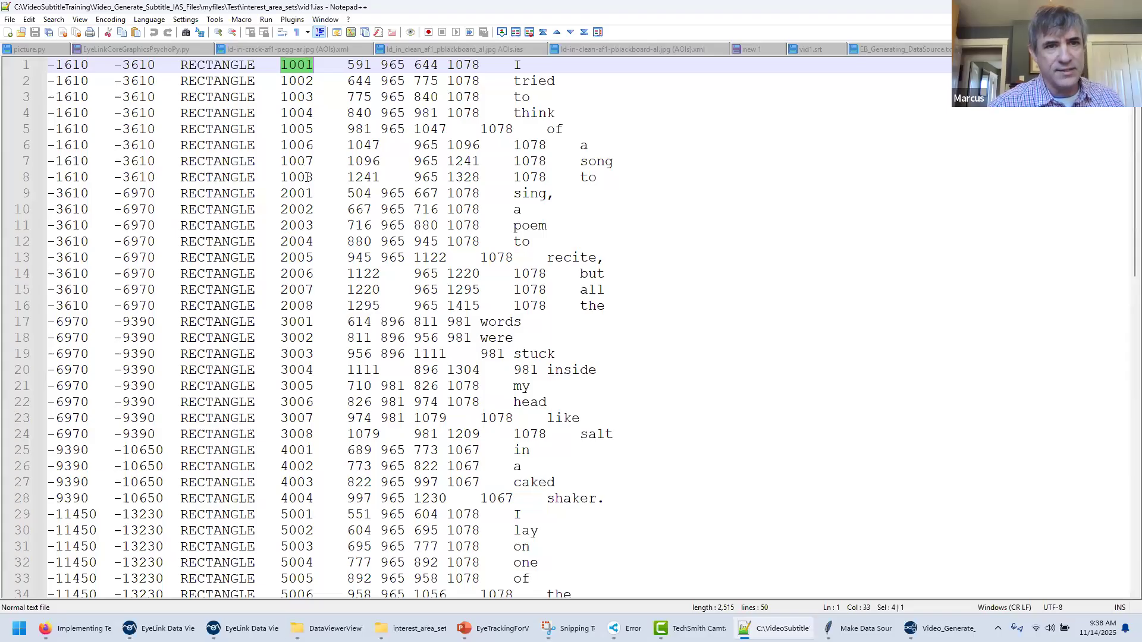
click(282, 193)
drag(282, 193, 315, 194)
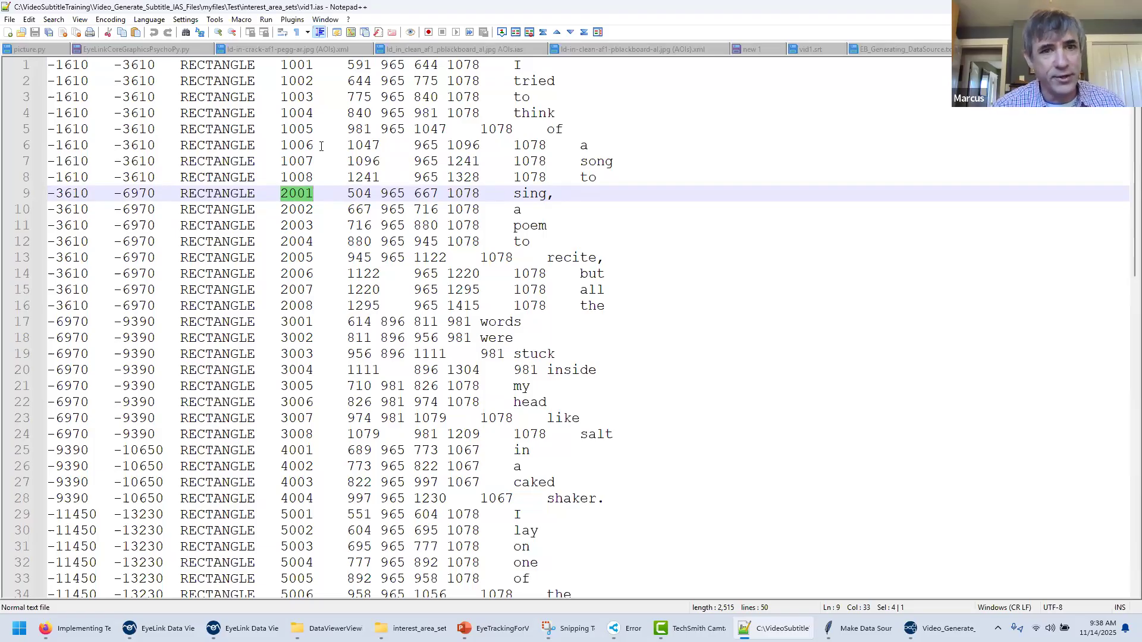
click(347, 194)
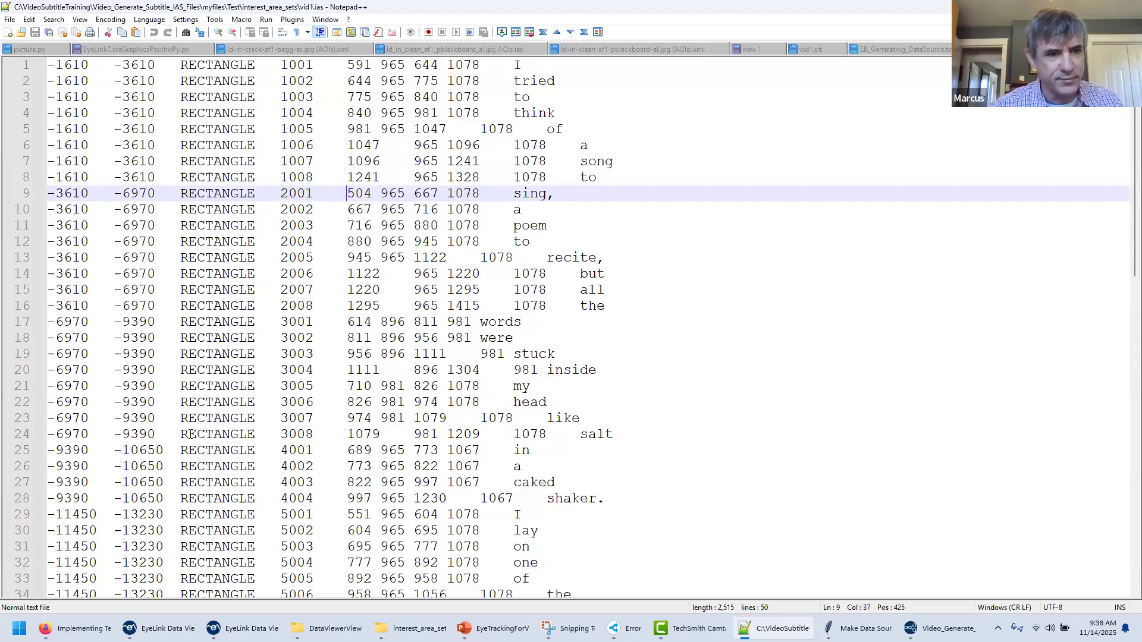
click(317, 179)
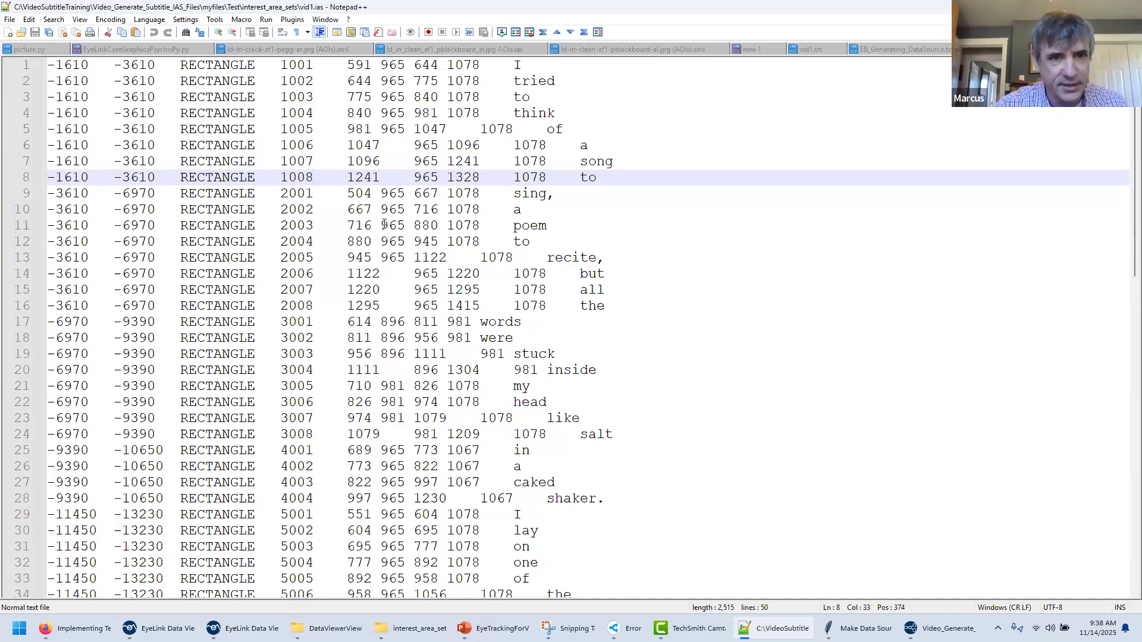
Examine the four rectangle coordinates in the first interest area line of vid1.ias and review the remaining lines.
click(357, 65)
click(389, 65)
click(424, 64)
click(457, 65)
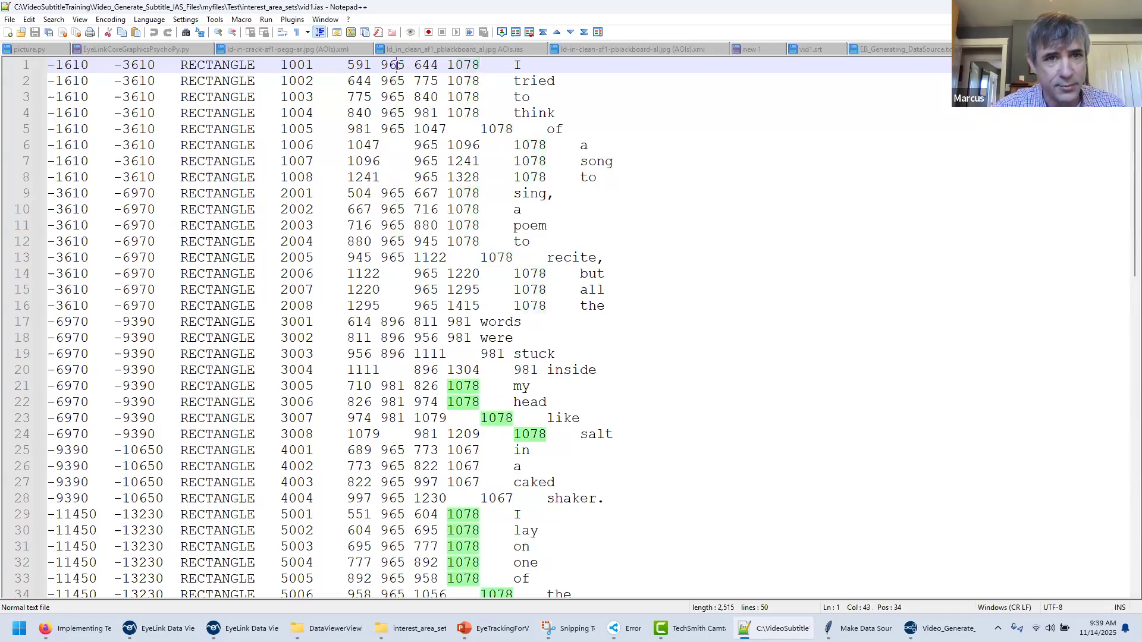
double_click(400, 65)
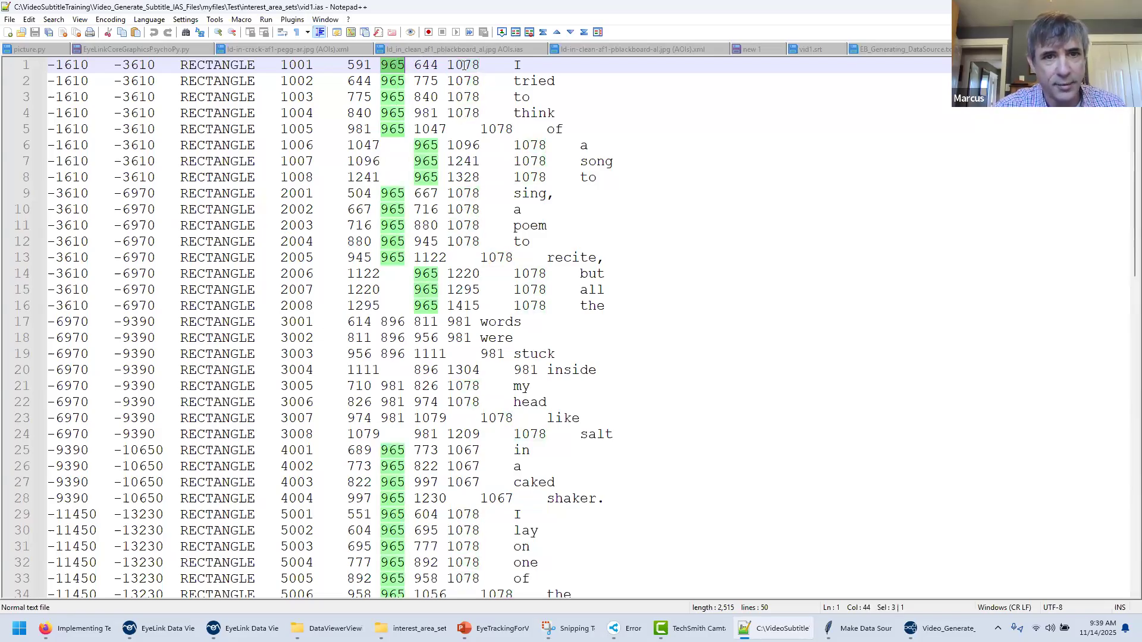
click(465, 65)
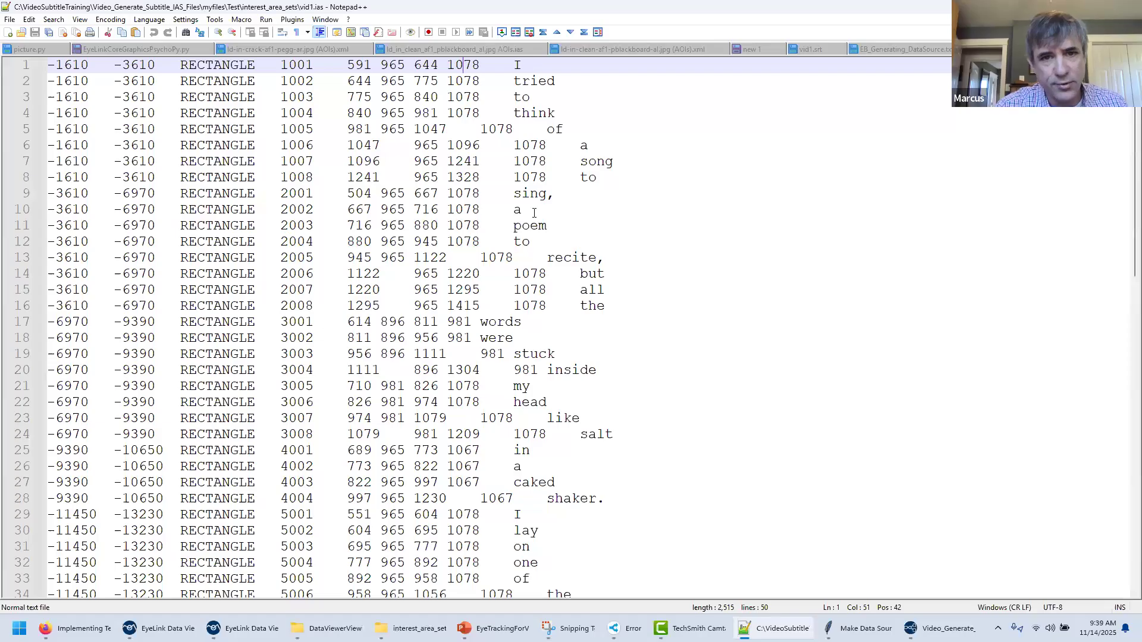
scroll(370, 368, down, 12)
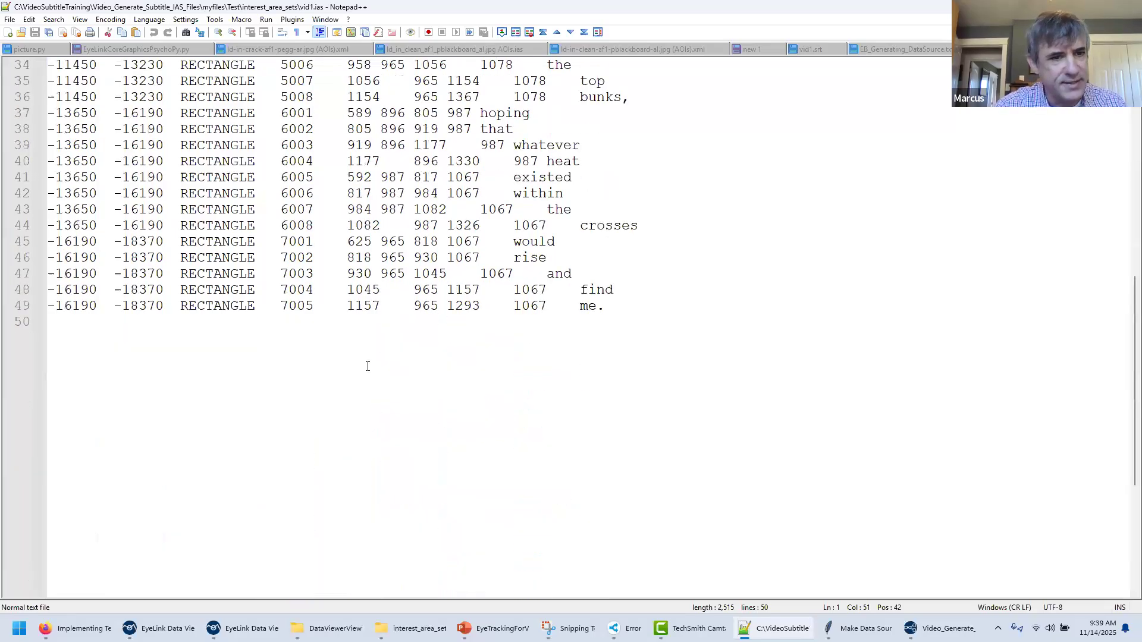
scroll(755, 197, up, 9)
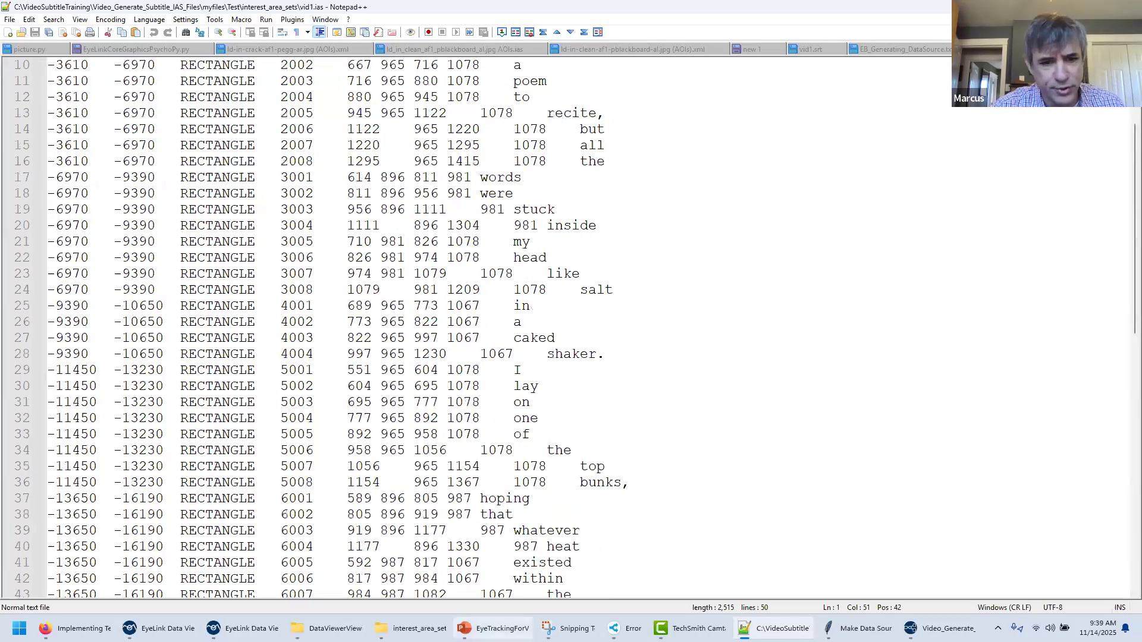
Open vid3.ias from the interest_area_sets folder in Notepad++, review its interest areas, and put the editor away.
click(410, 628)
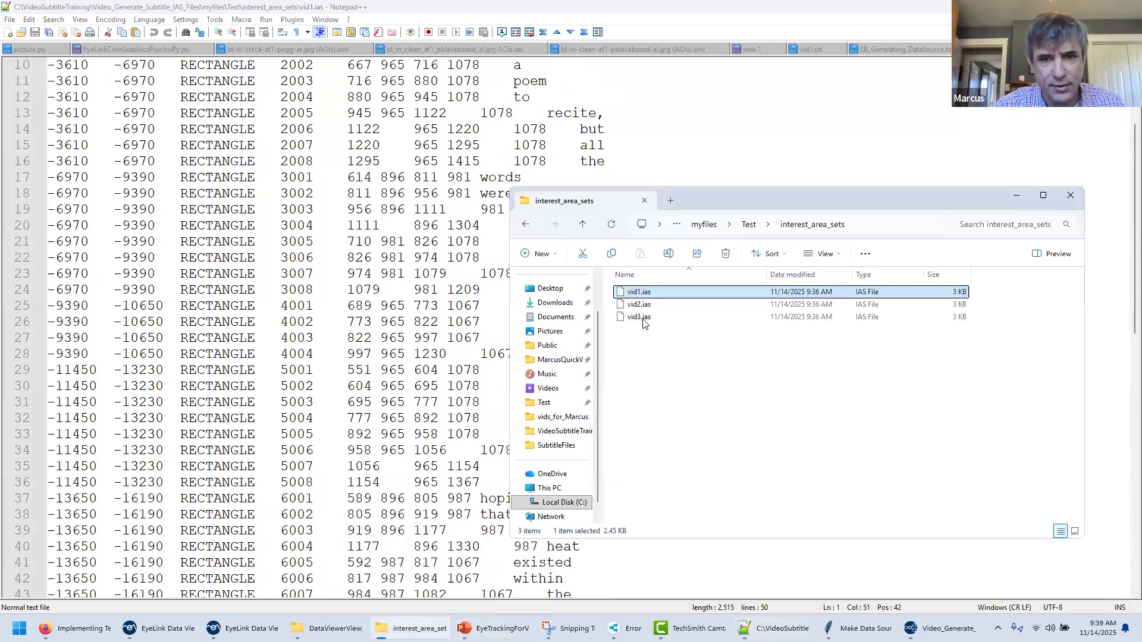
right_click(645, 318)
click(695, 530)
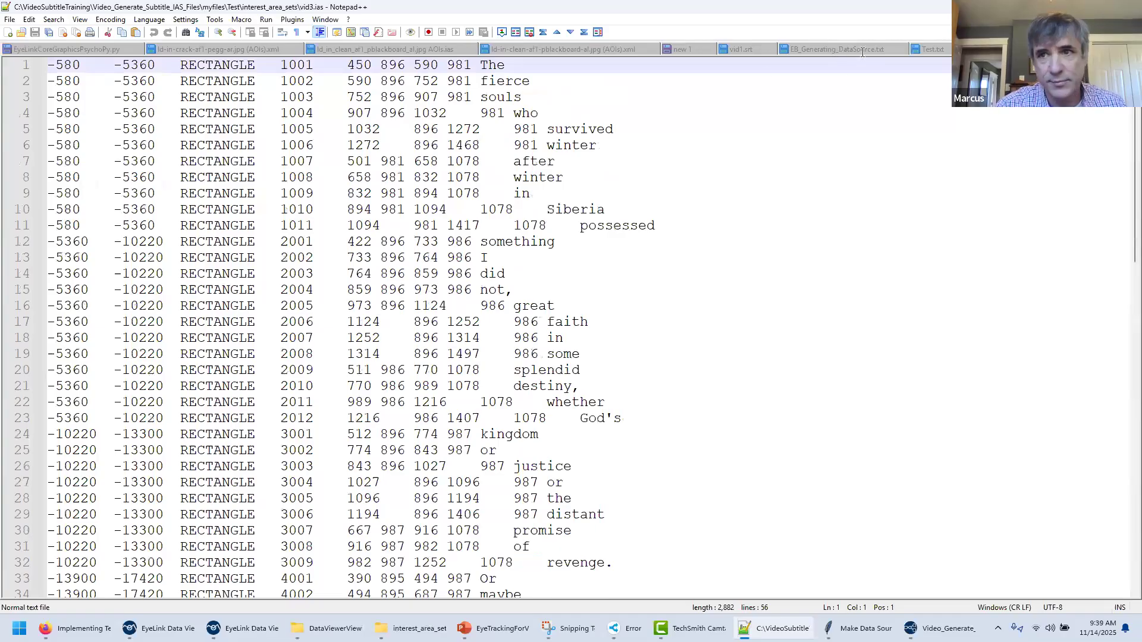
click(1128, 7)
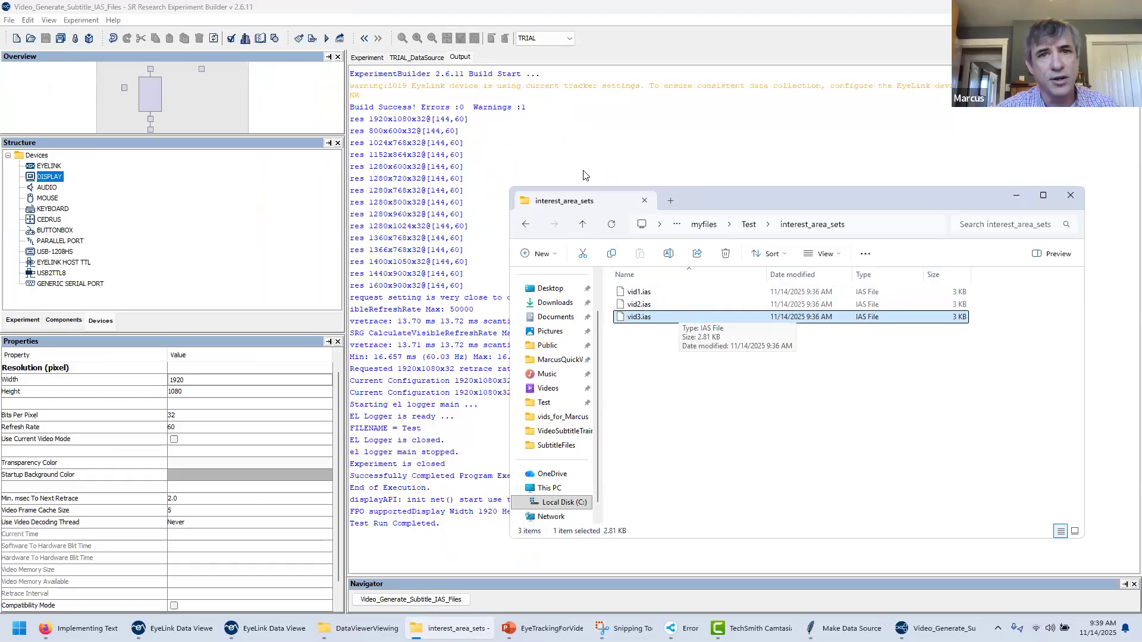
Switch to Experiment Builder, open the TRIAL sequence, and inspect the DISPLAY device's resolution settings.
click(506, 131)
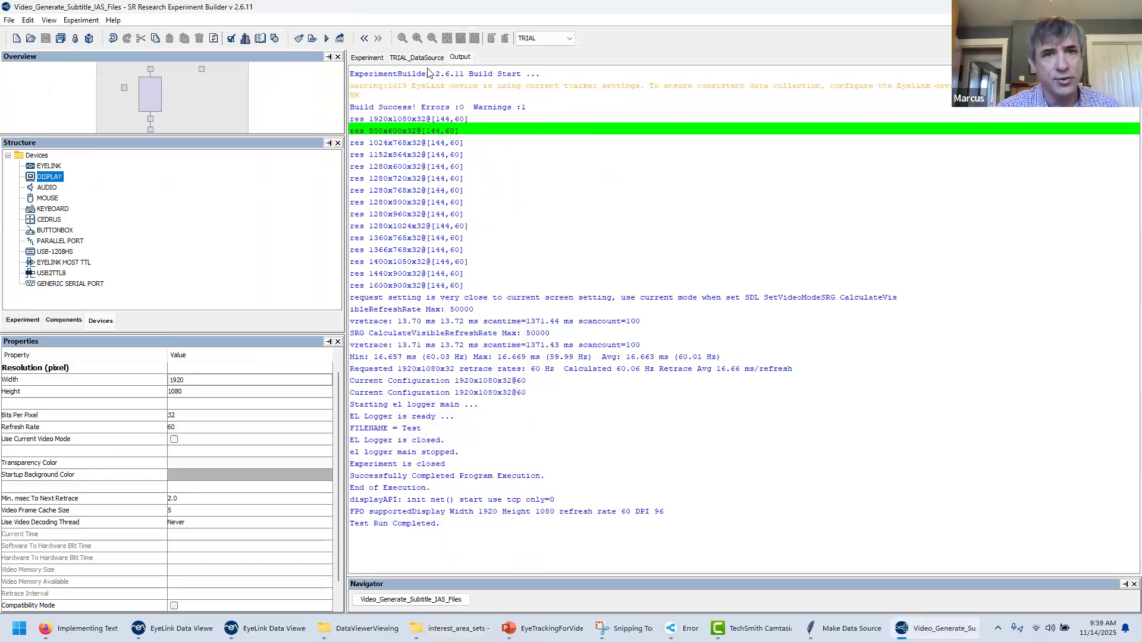
click(367, 57)
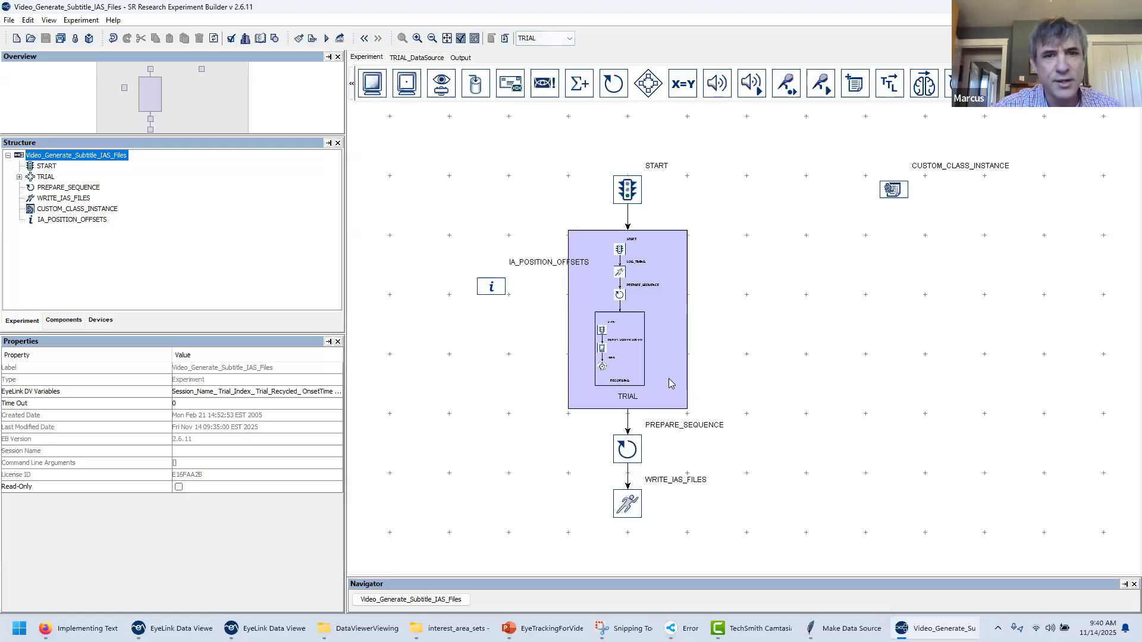
double_click(651, 346)
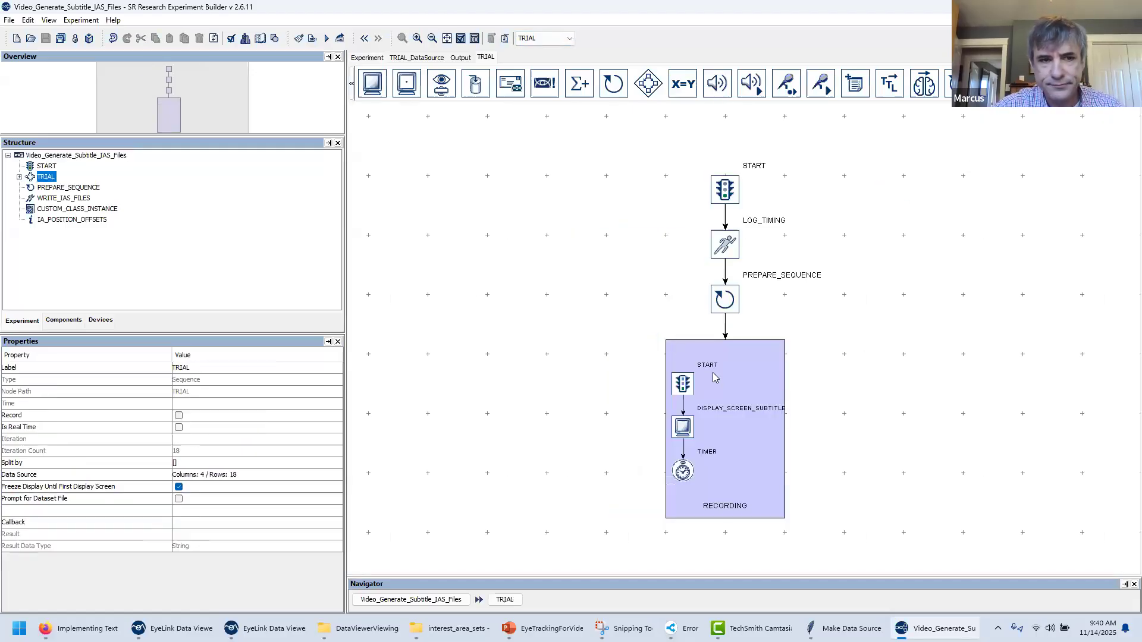
click(104, 318)
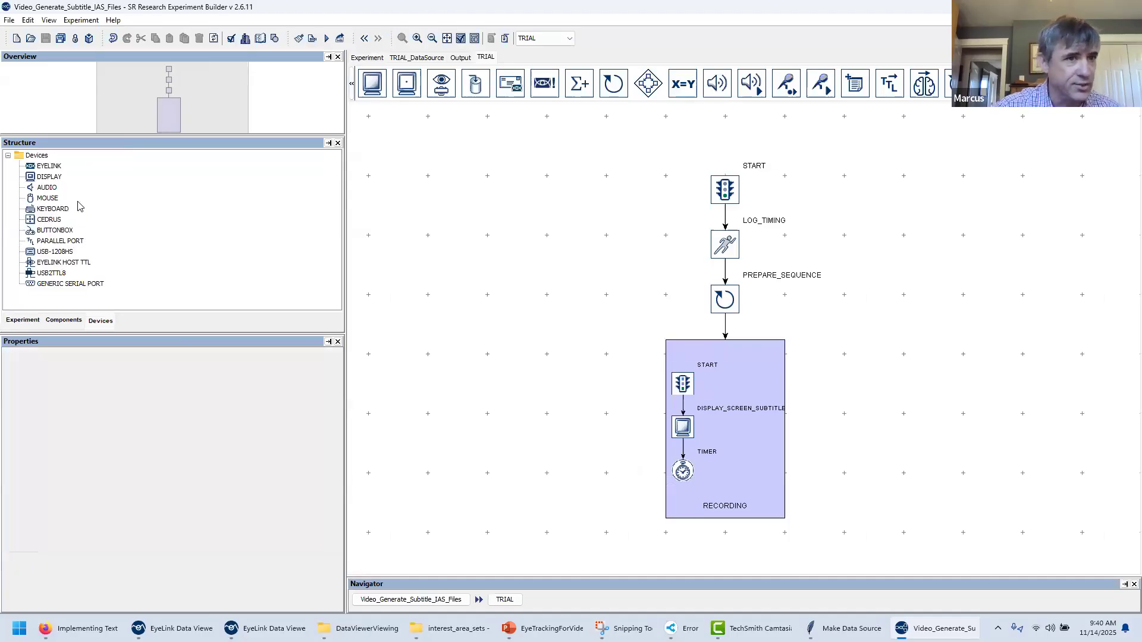
click(51, 178)
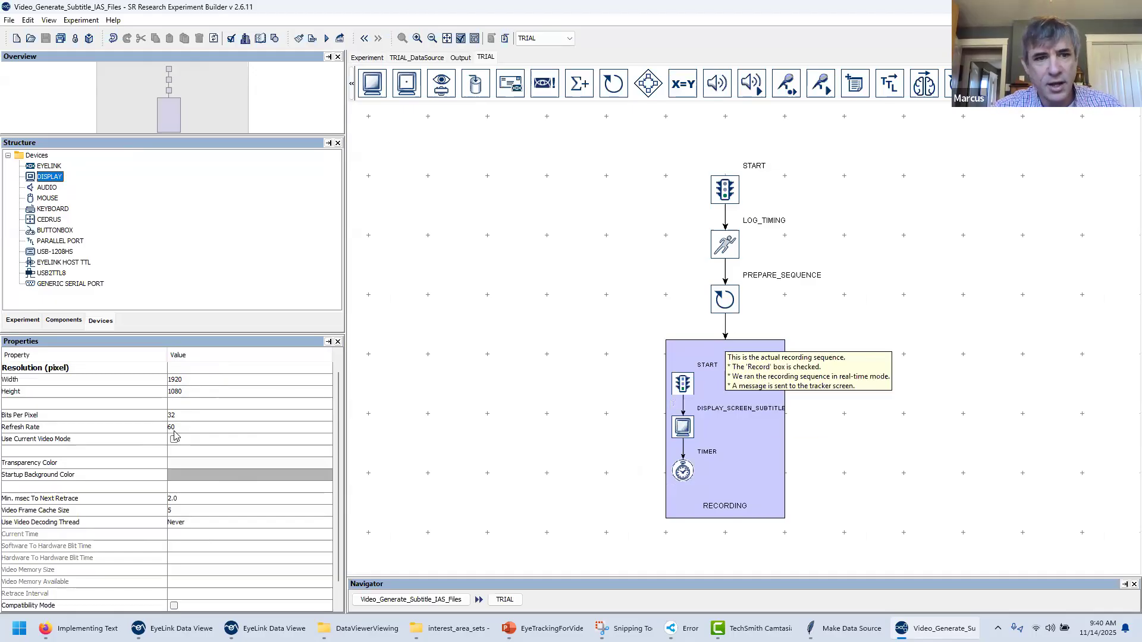
Open DISPLAY_SCREEN_SUBTITLE from the RECORDING sequence within TRIAL and examine the text placeholder near the bottom of its canvas.
double_click(727, 437)
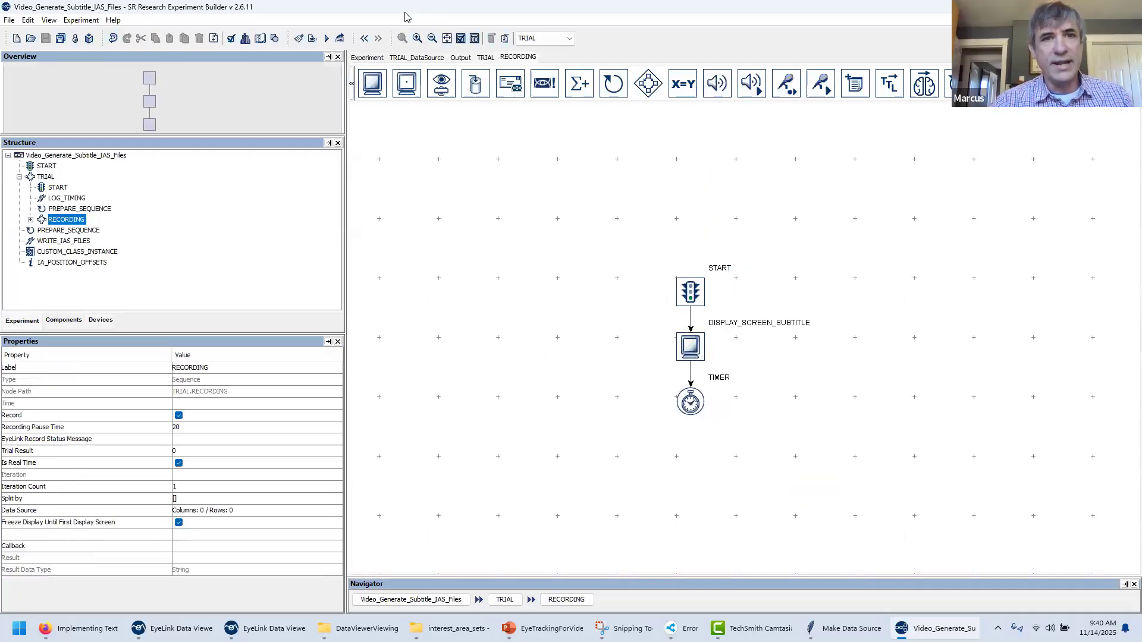
click(374, 58)
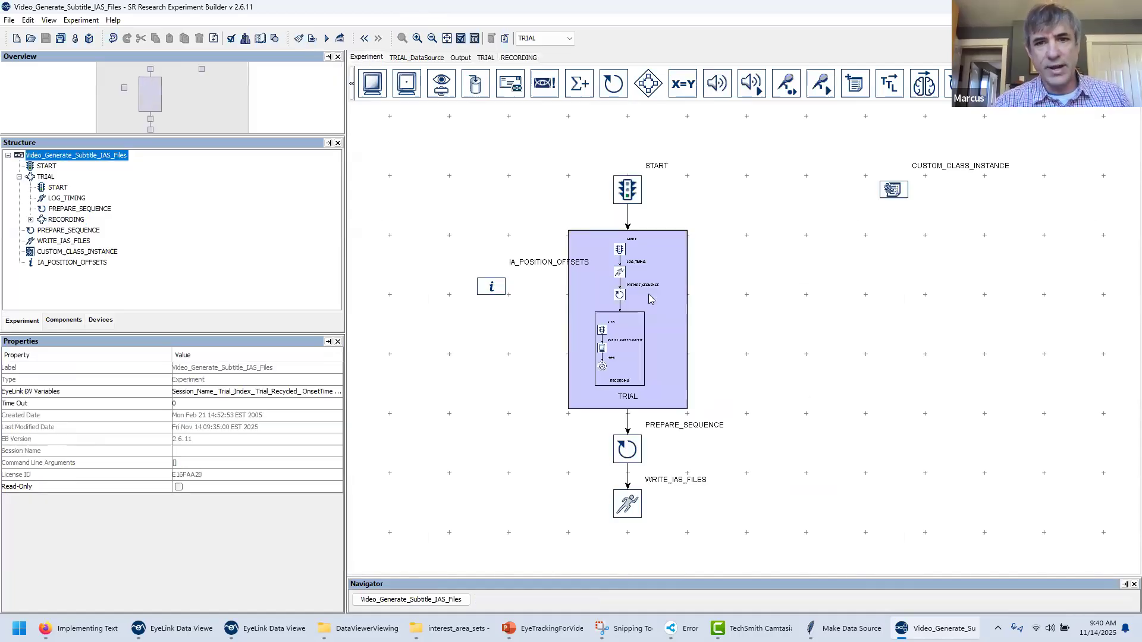
mouse_move(651, 299)
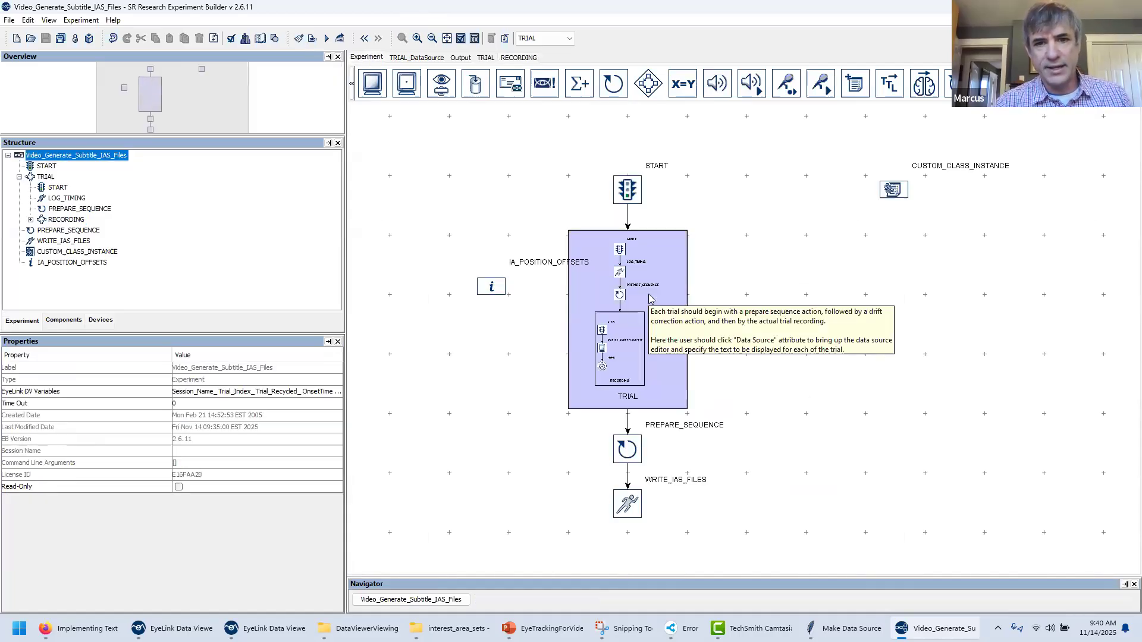
double_click(651, 299)
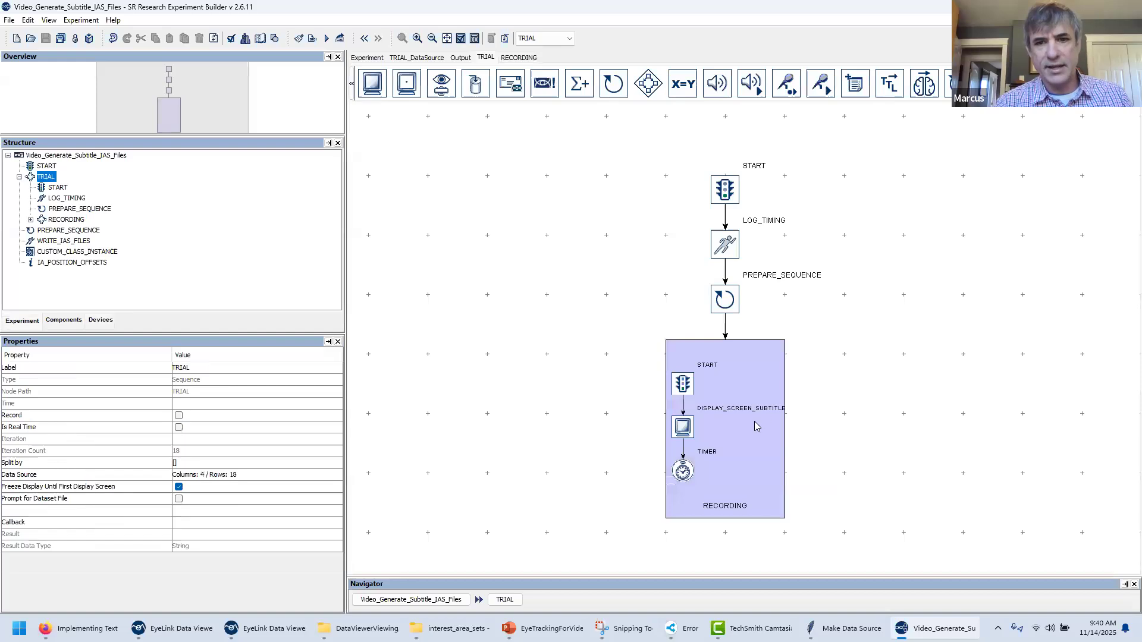
double_click(756, 426)
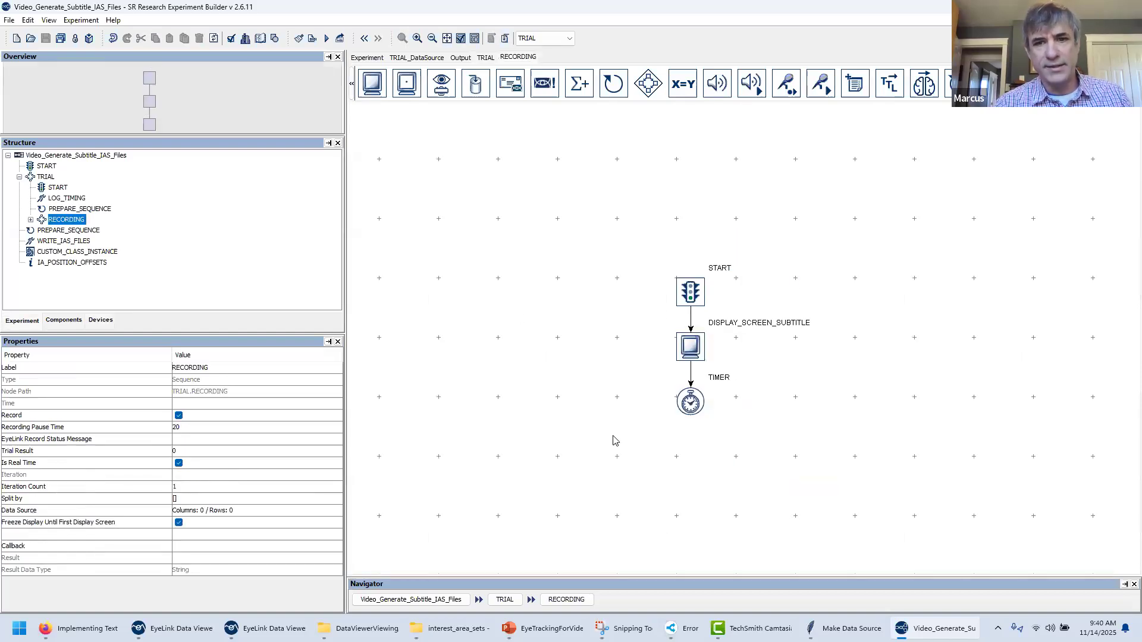
click(700, 355)
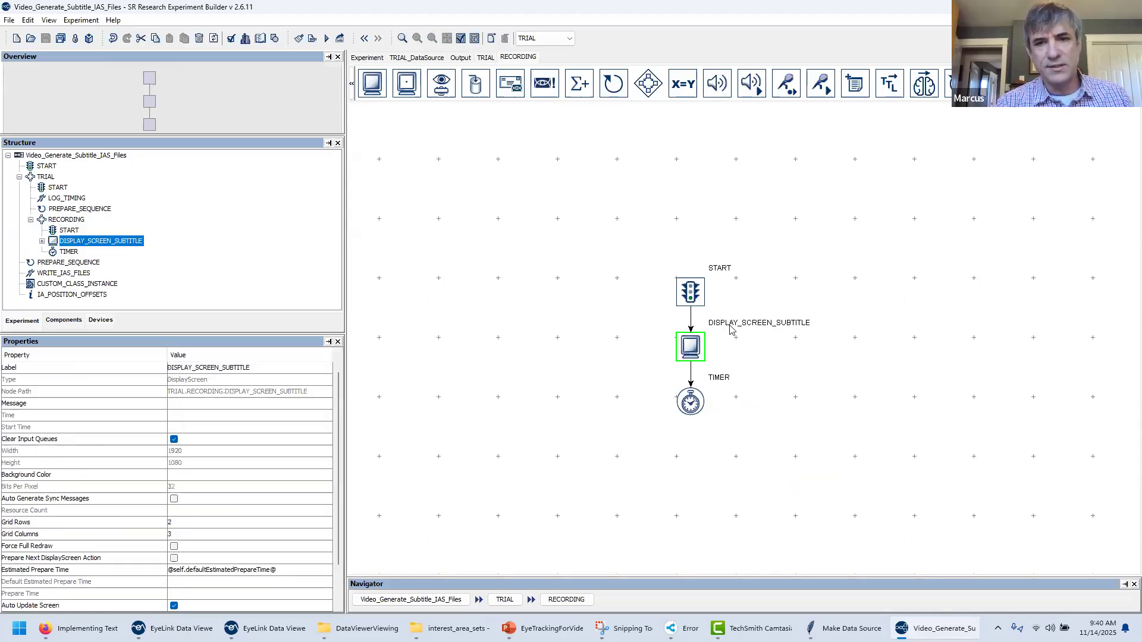
double_click(692, 344)
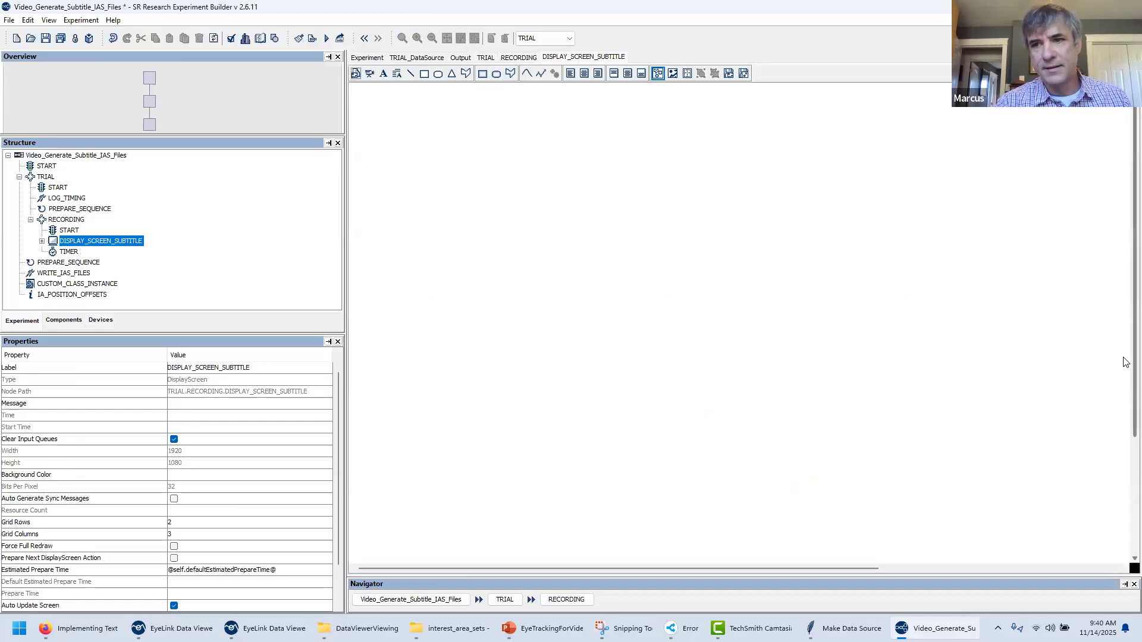
scroll(1126, 362, down, 5)
drag(812, 570, 921, 570)
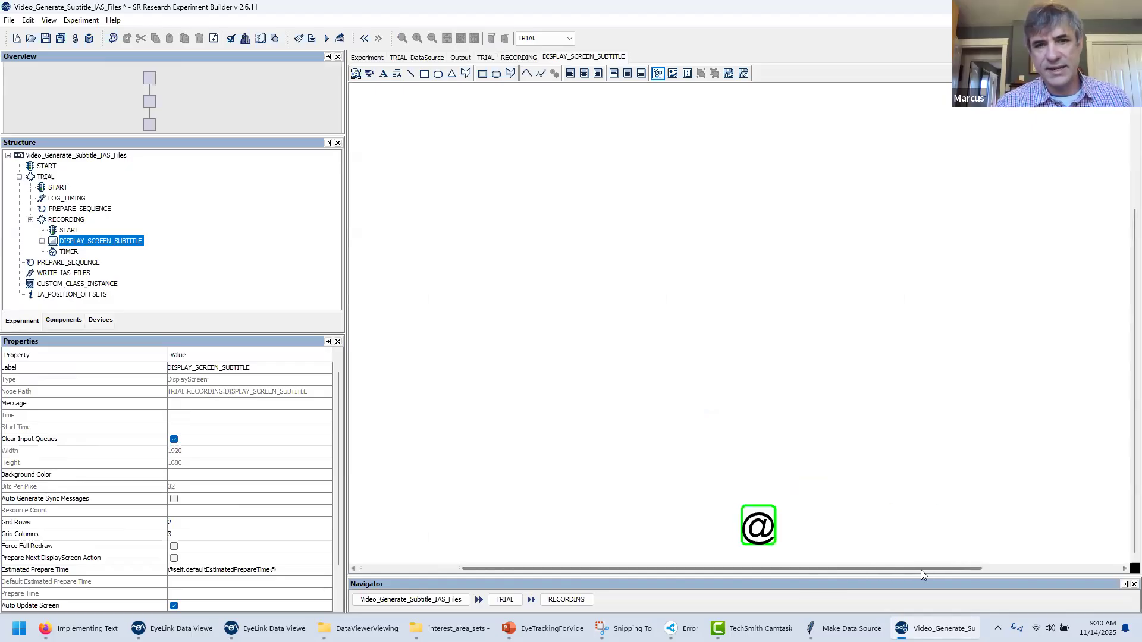
Open MULTILINE_TEXT_RESOURCE under DISPLAY_SCREEN_SUBTITLE in its editor, inspect the @ placeholder, and close the editor.
click(42, 240)
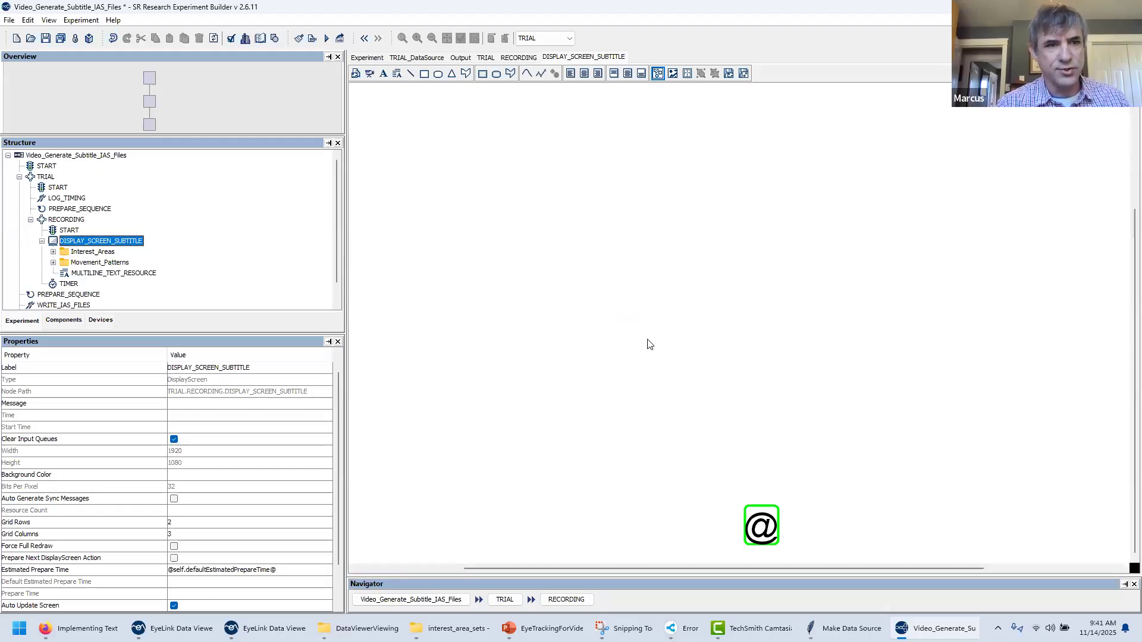
double_click(100, 274)
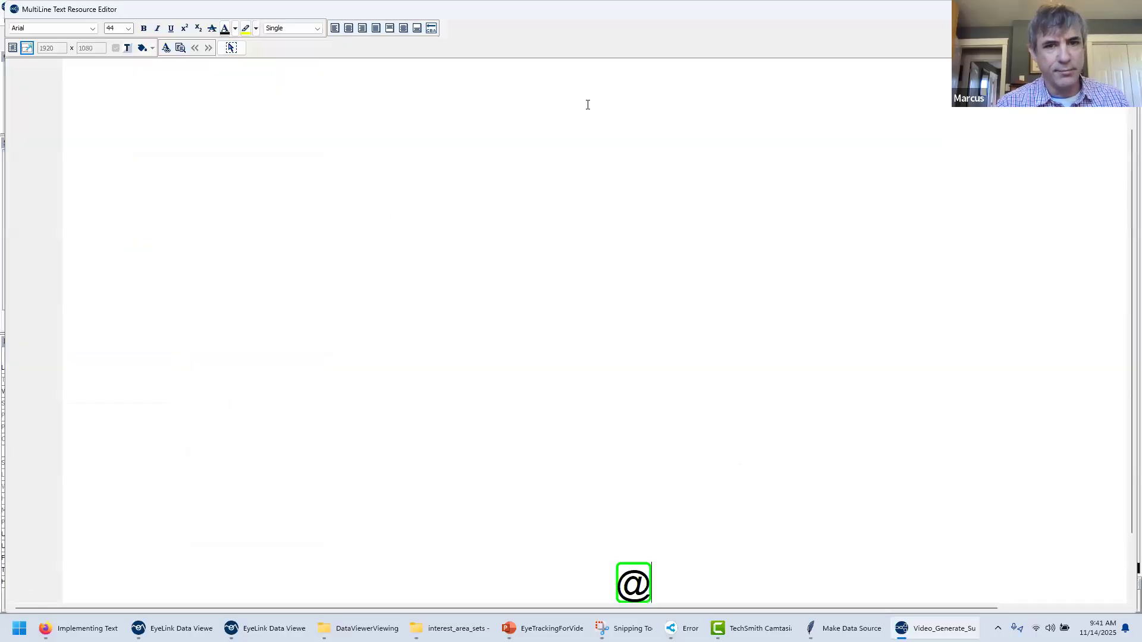
click(1126, 9)
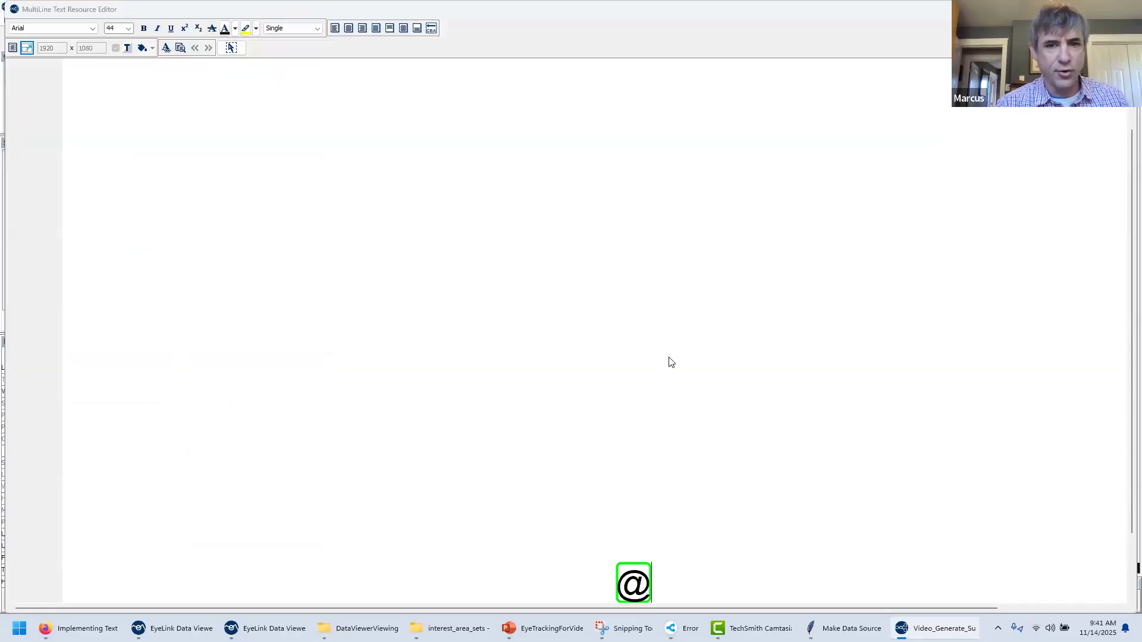
double_click(755, 455)
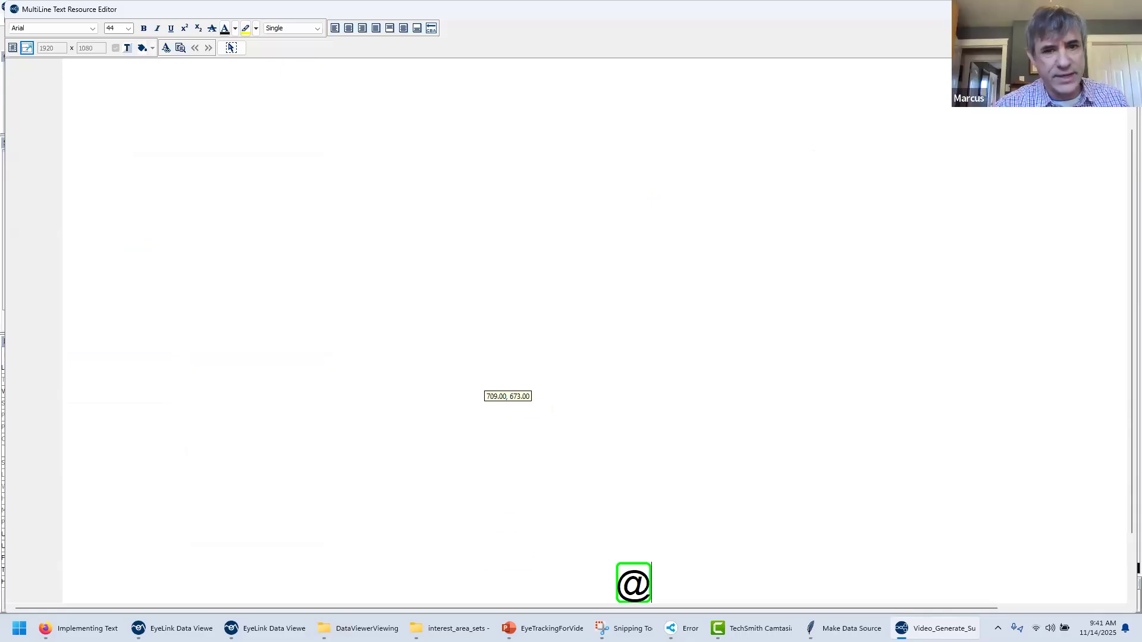
drag(659, 583, 619, 582)
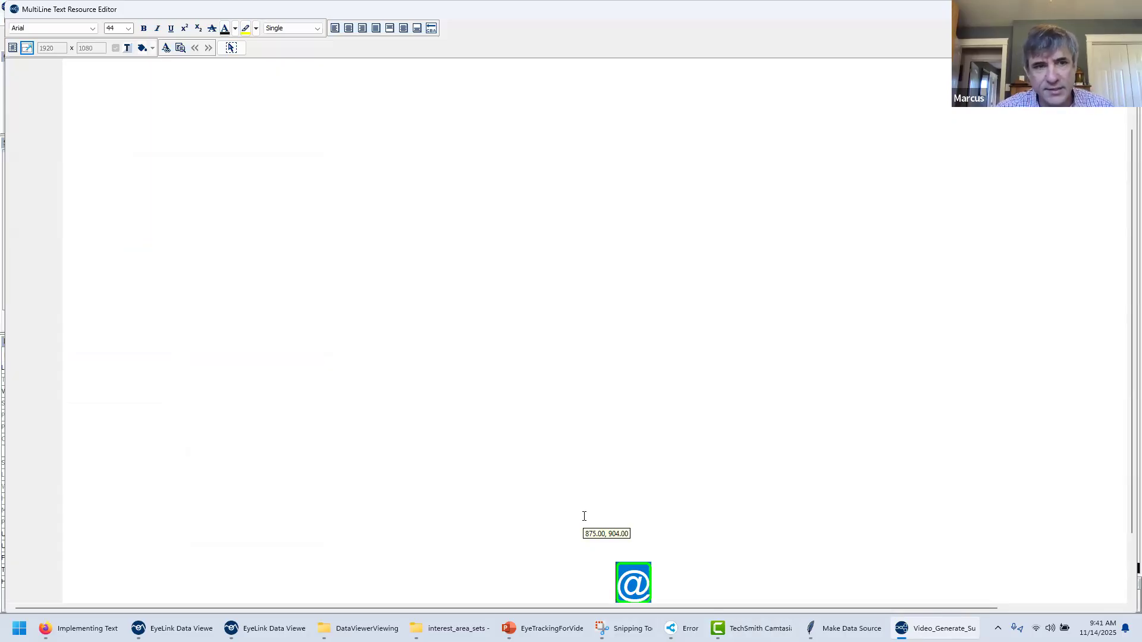
click(617, 469)
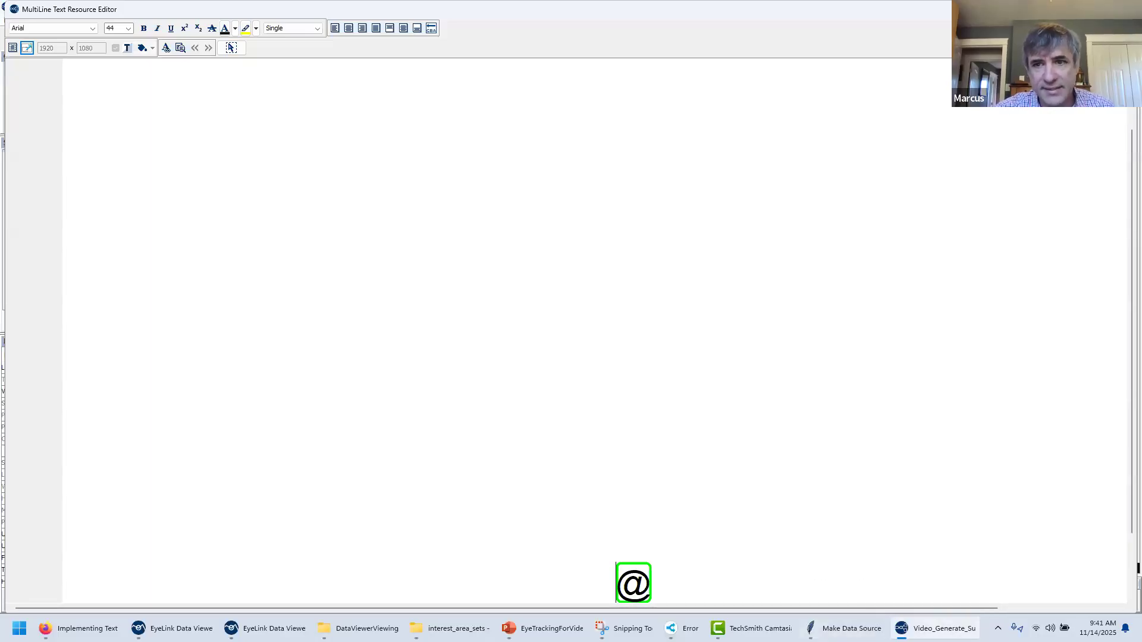
click(1124, 8)
In TRIAL_DataSource, select the SubtitleText cells and widen that column to show more of the subtitle text.
click(417, 57)
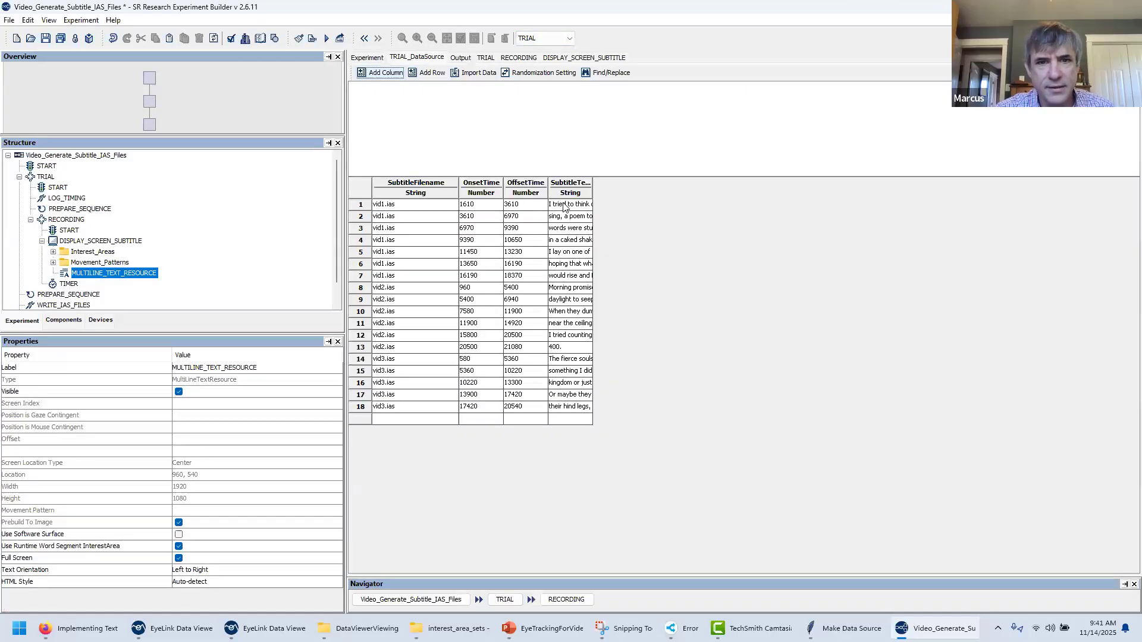
drag(565, 206, 567, 444)
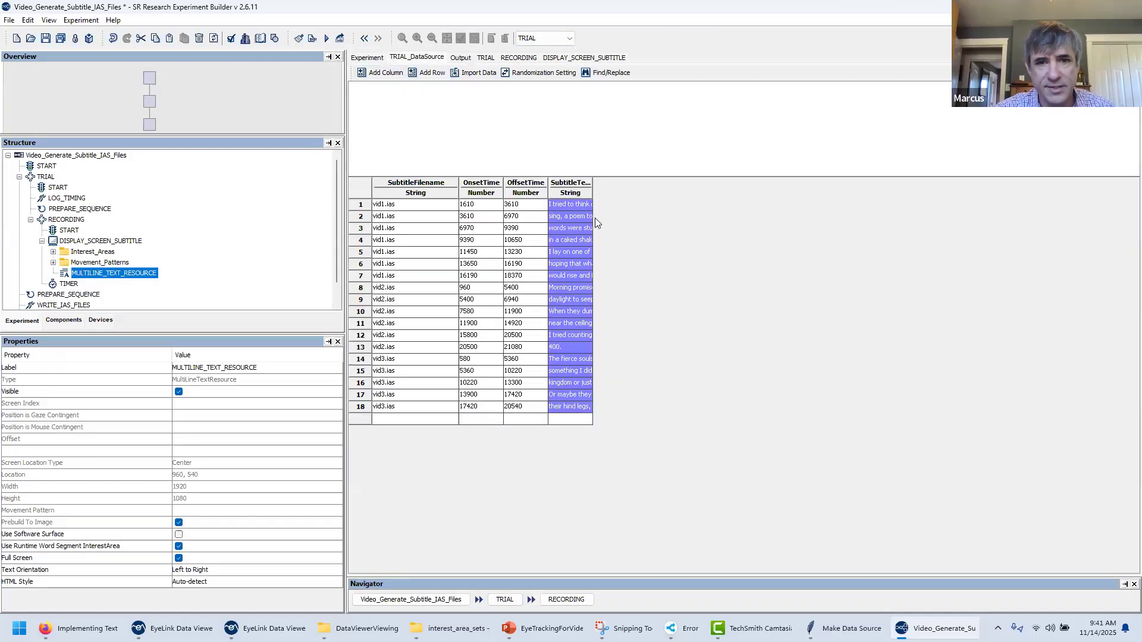
drag(591, 182, 711, 187)
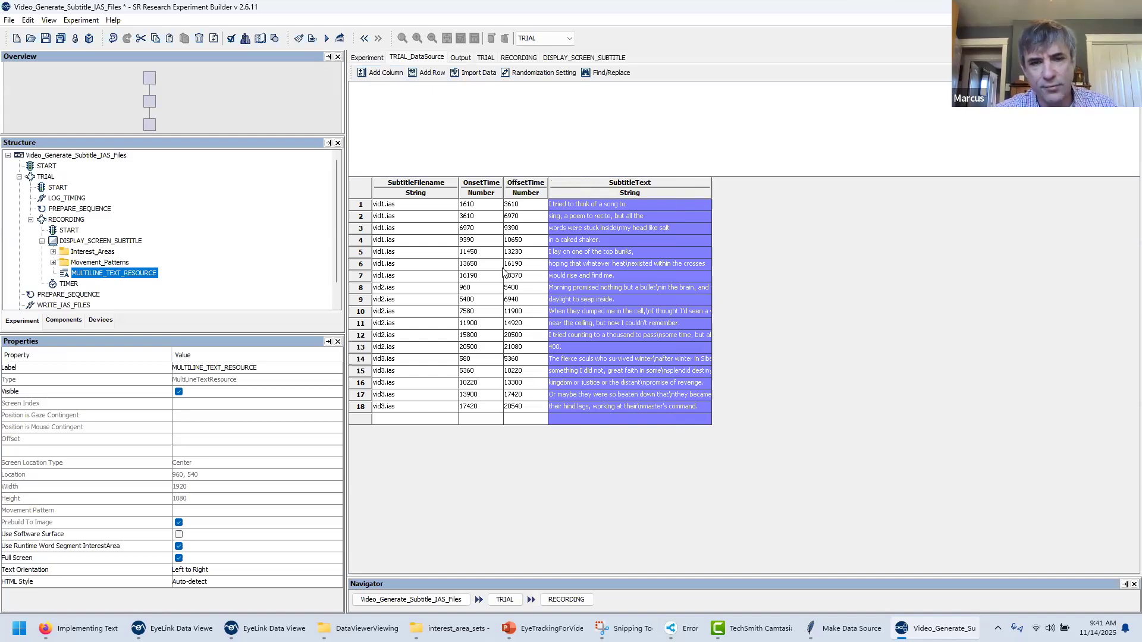
Review the first SubtitleText cell, then open the @ placeholder's reference in DISPLAY_SCREEN_SUBTITLE's MULTILINE_TEXT_RESOURCE.
click(581, 204)
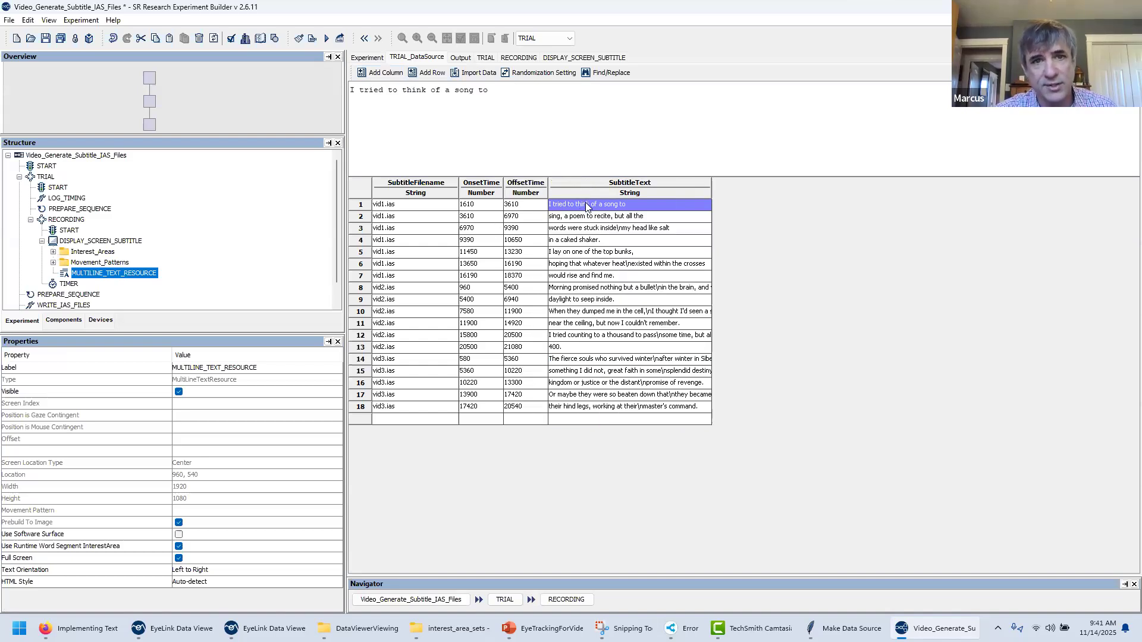
click(570, 58)
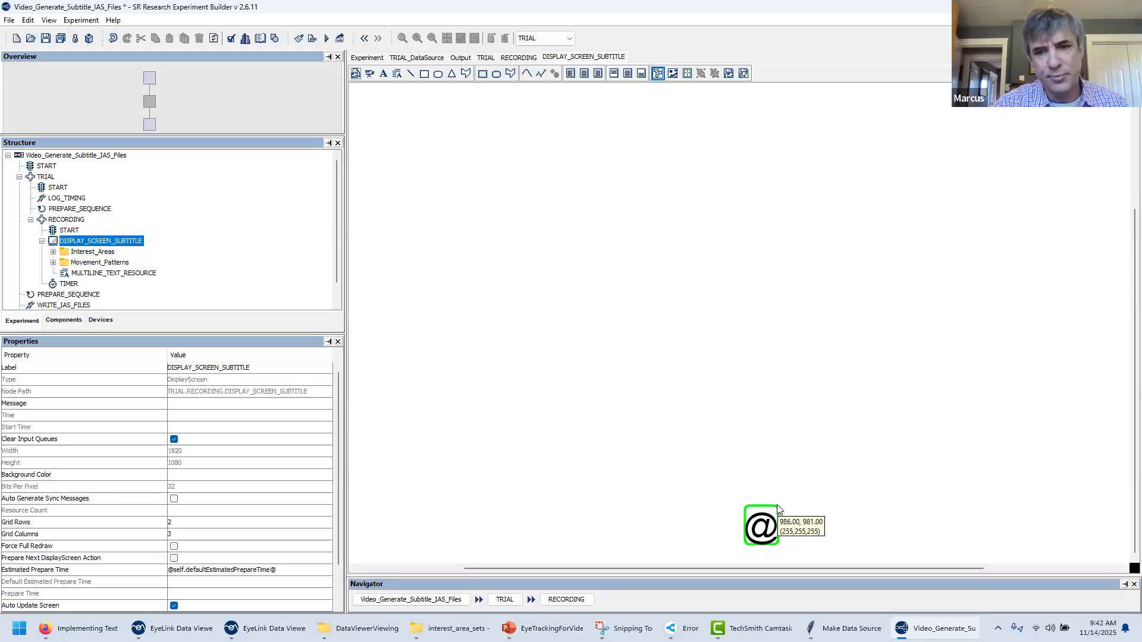
click(769, 445)
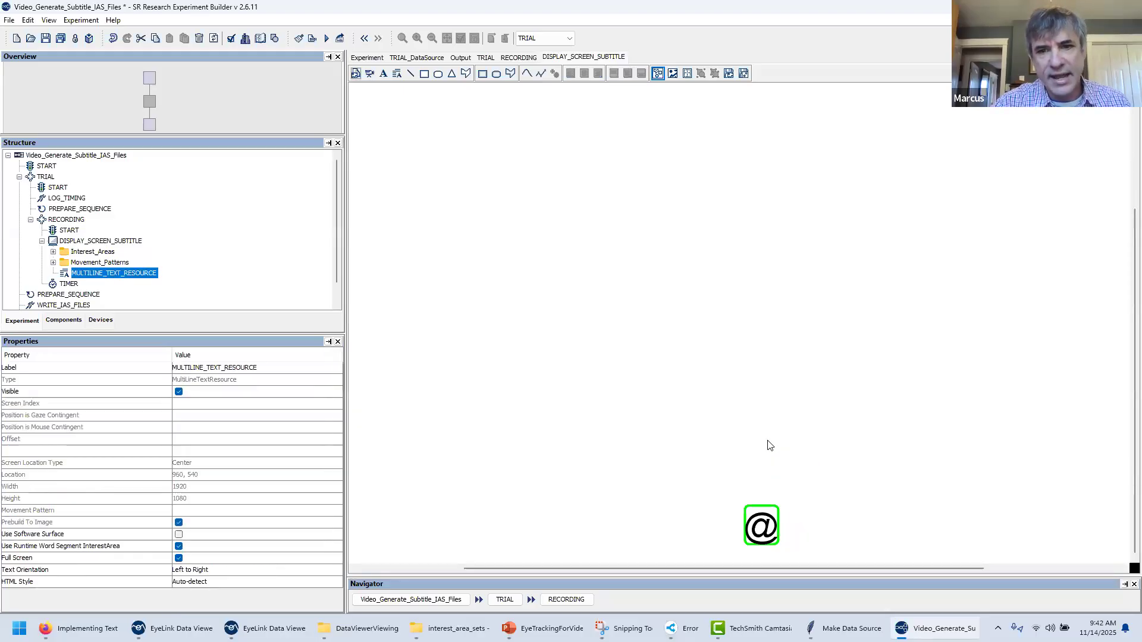
double_click(769, 445)
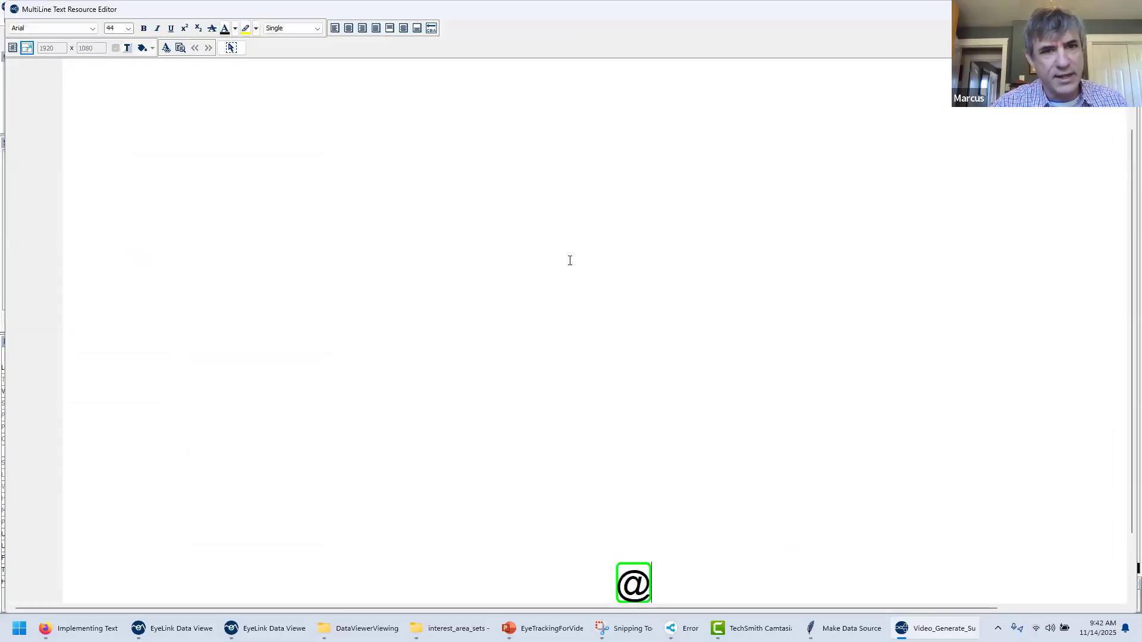
click(634, 581)
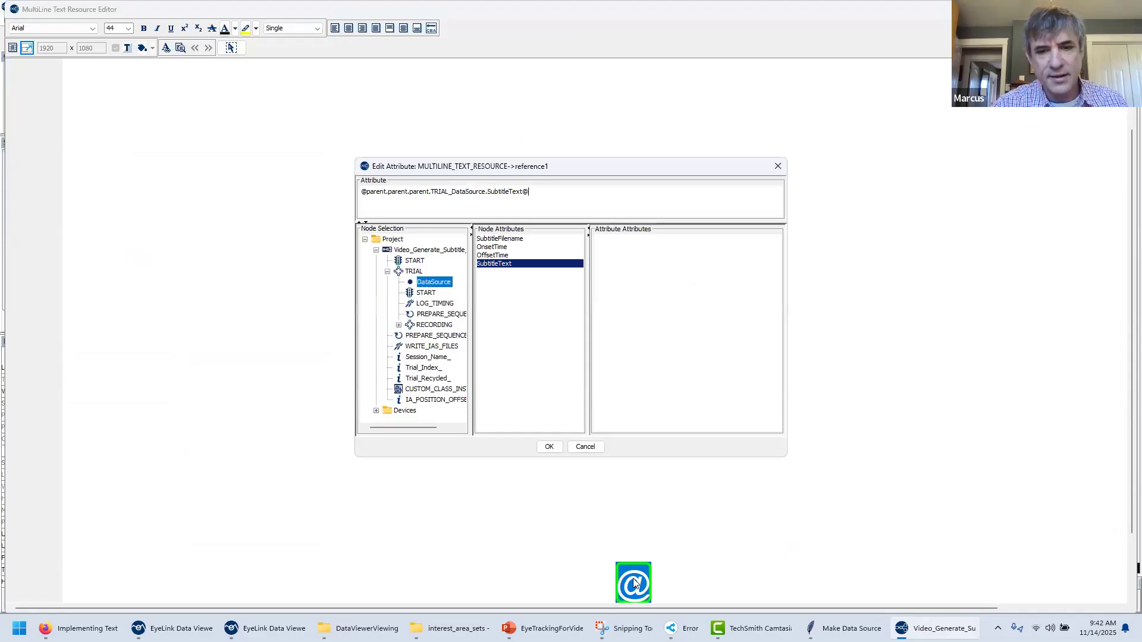
Examine how the placeholder's reference points to the SubtitleText attribute of the TRIAL DataSource.
click(493, 256)
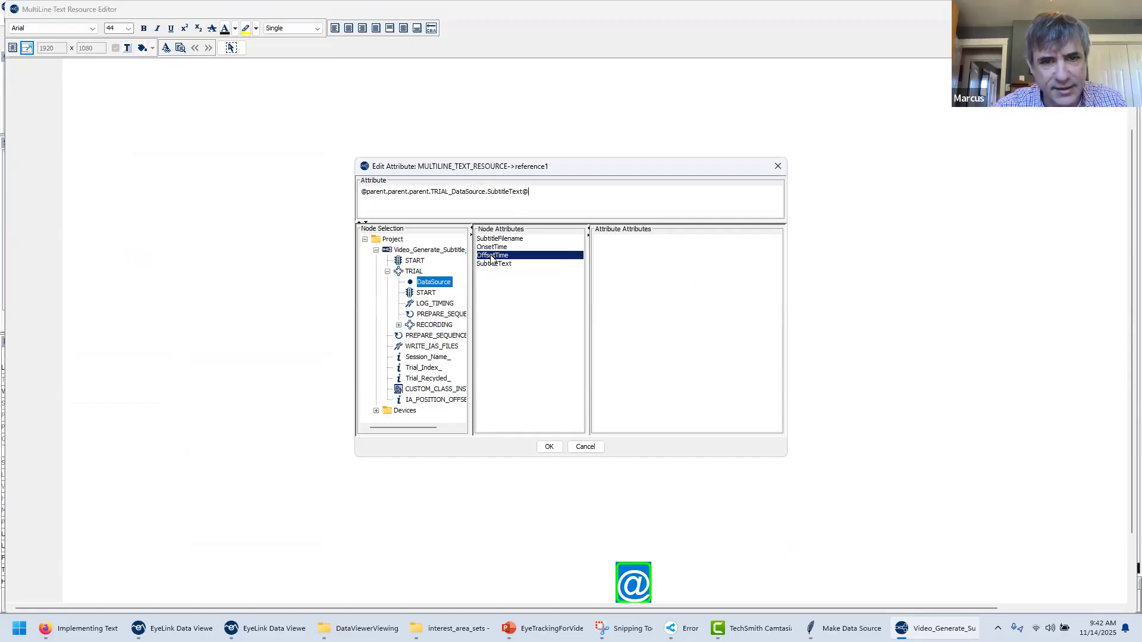
click(497, 265)
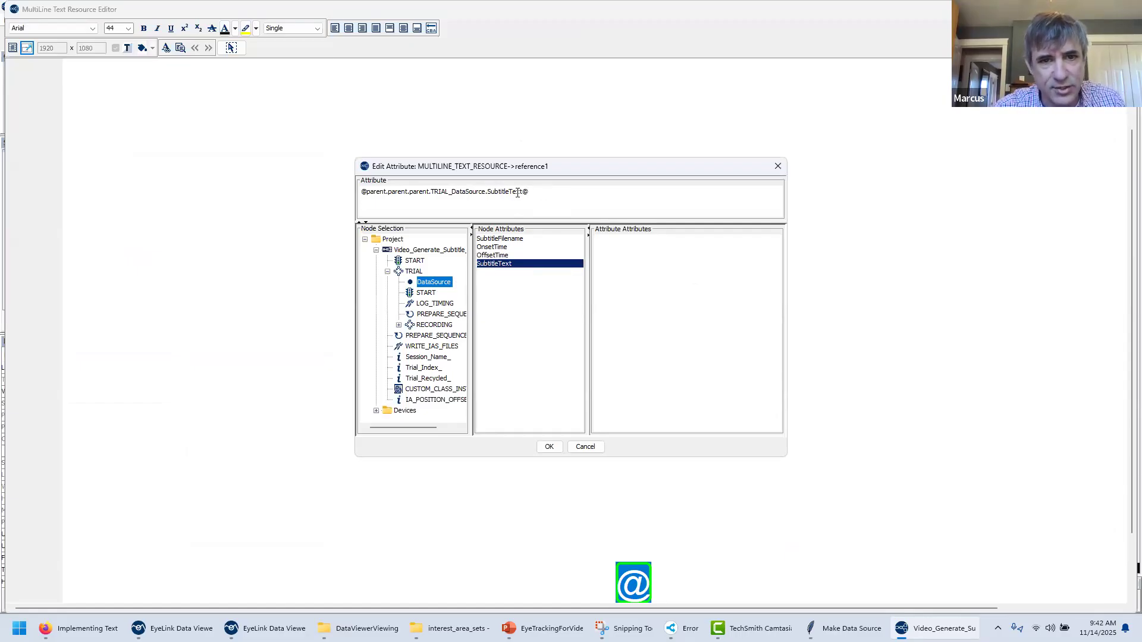
click(429, 304)
click(433, 282)
click(497, 264)
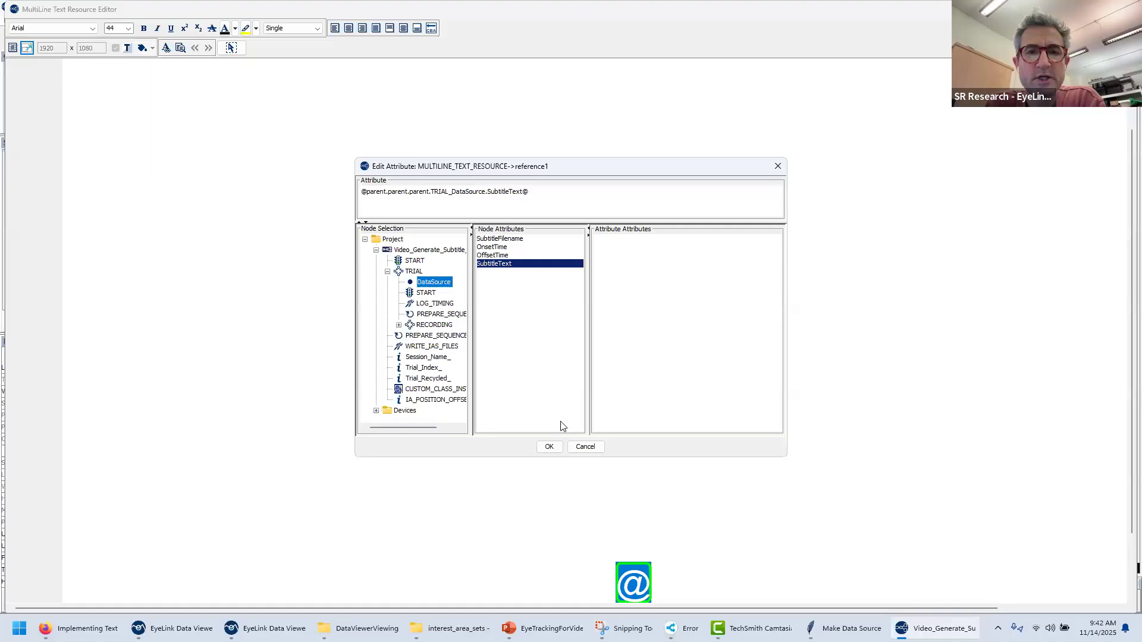
click(550, 449)
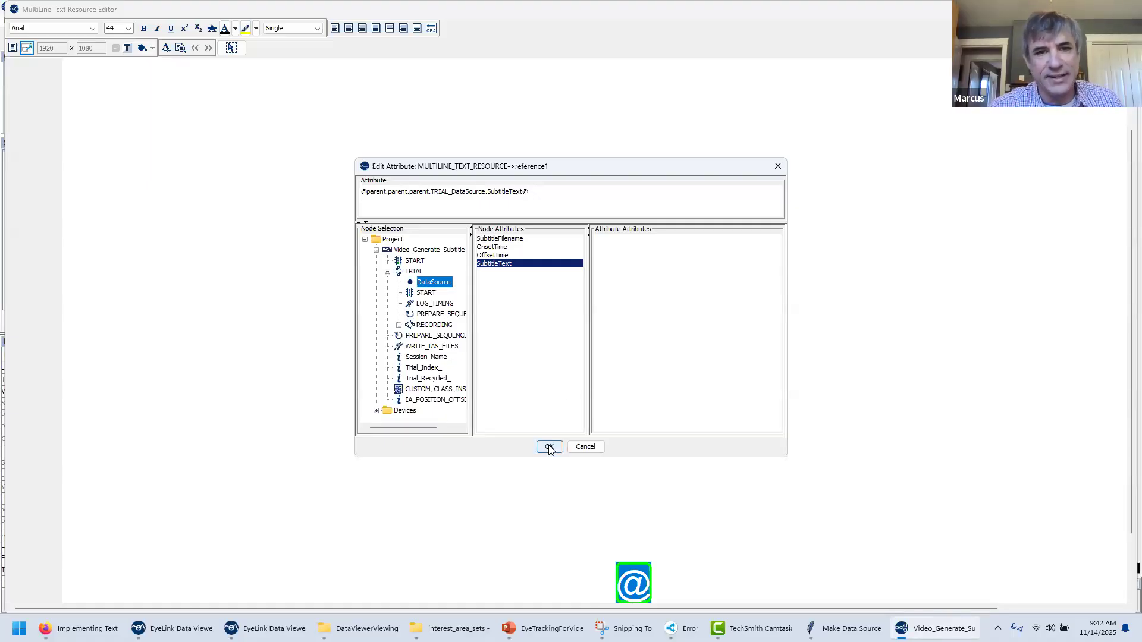
click(491, 238)
click(495, 263)
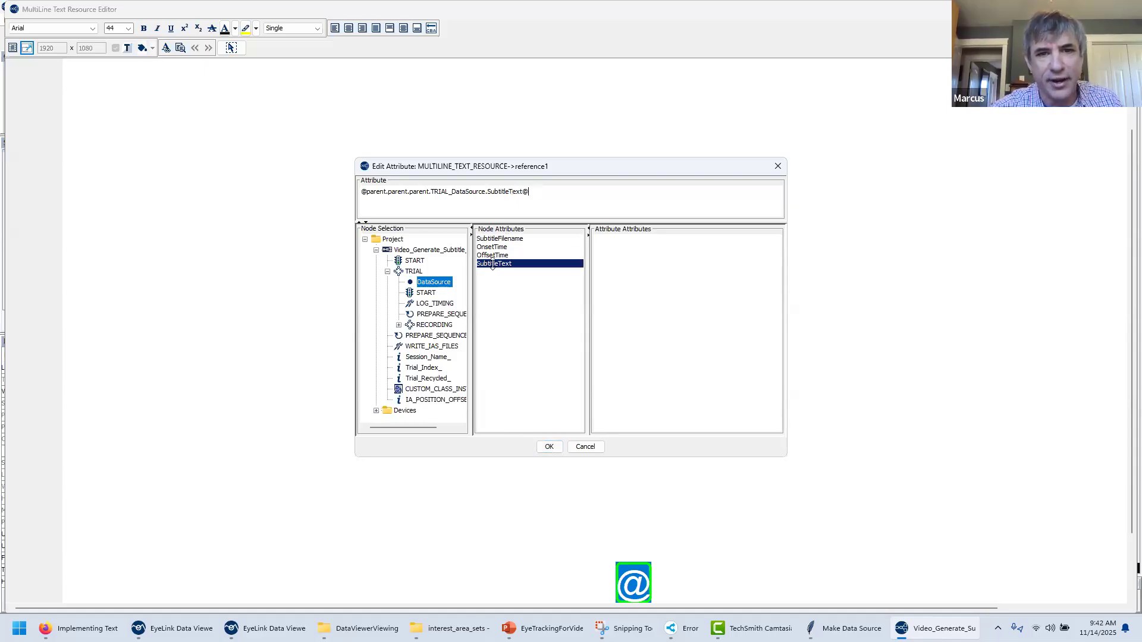
Clear the placeholder's reference, re-pick SubtitleText from the TRIAL DataSource, and confirm the attribute.
click(548, 192)
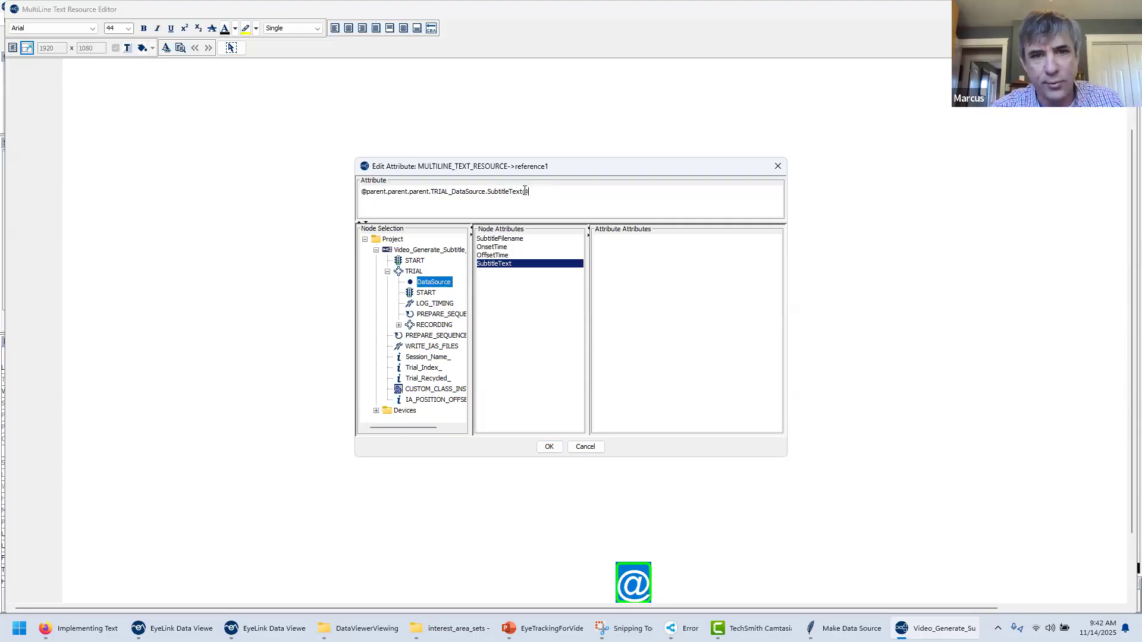
drag(549, 192, 250, 193)
key(BackSpace)
double_click(514, 267)
click(549, 447)
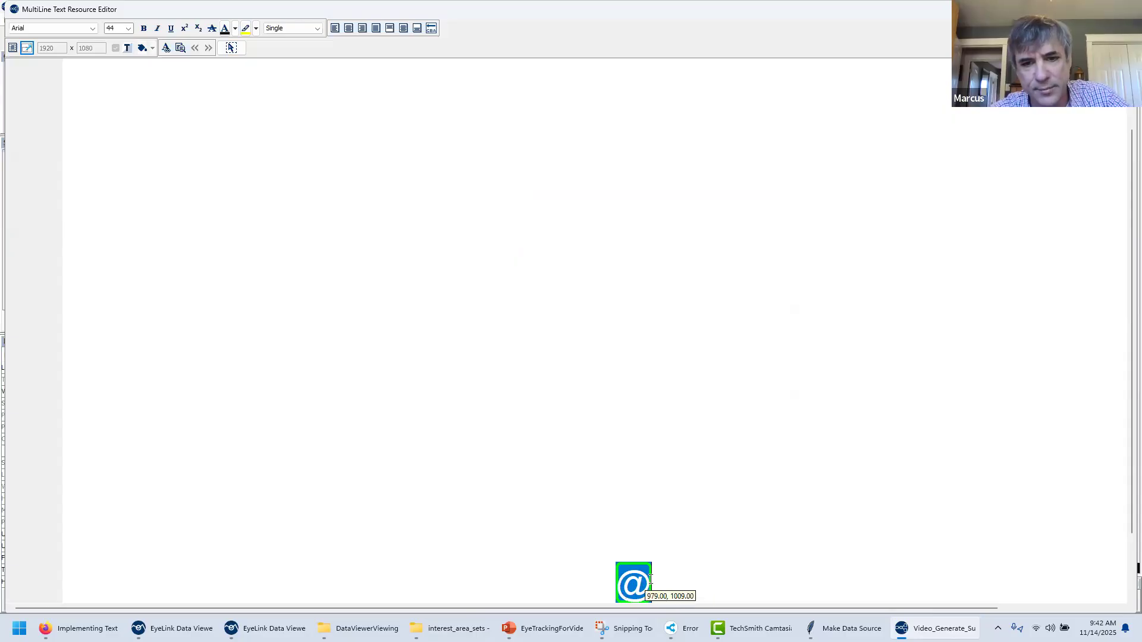
Try vertically centering the @ placeholder in the text editor, then align it back to the bottom.
click(700, 583)
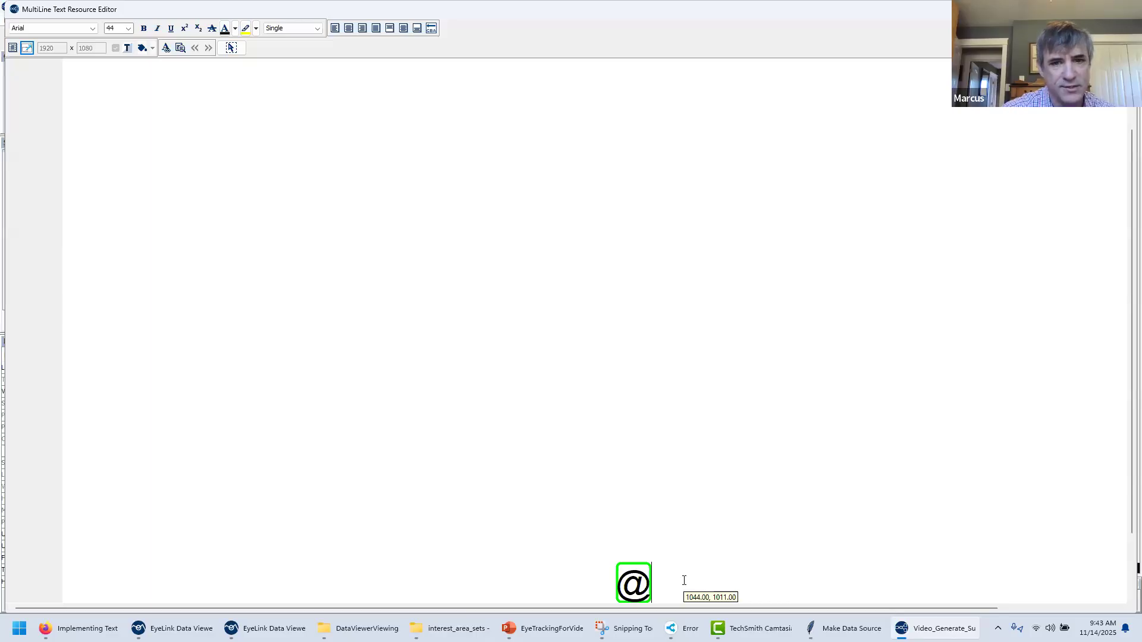
drag(670, 569, 569, 571)
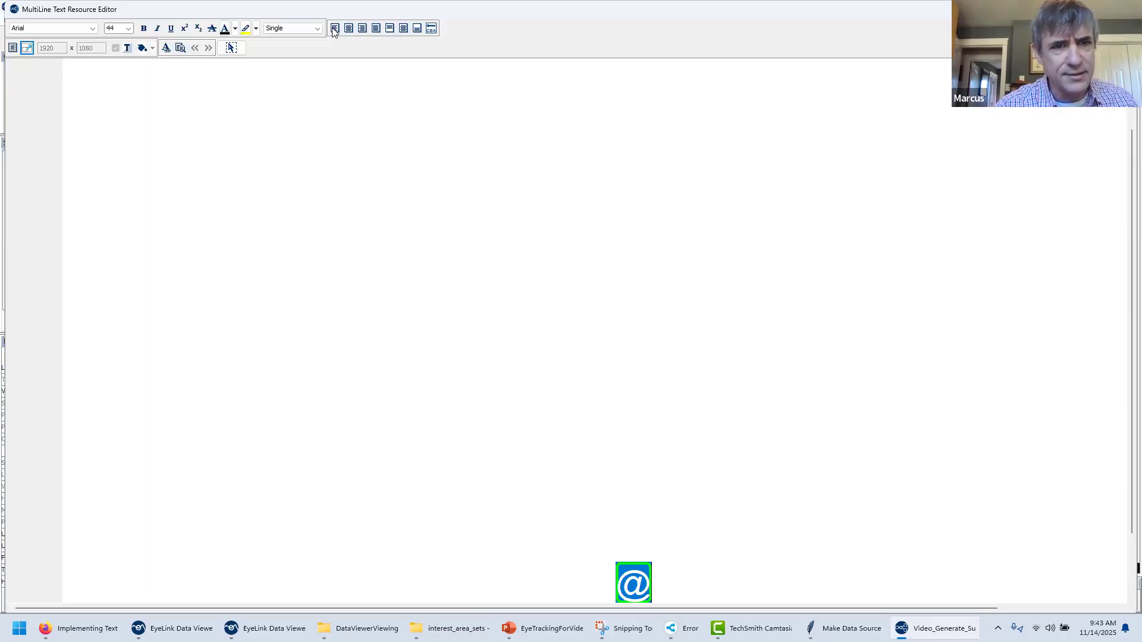
click(404, 30)
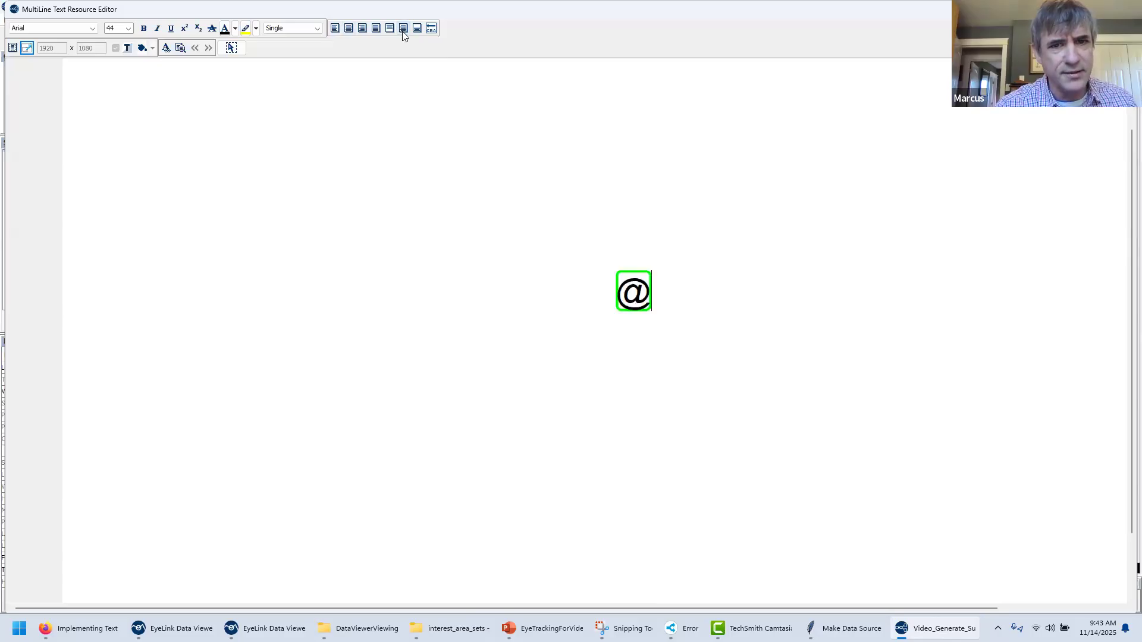
click(418, 29)
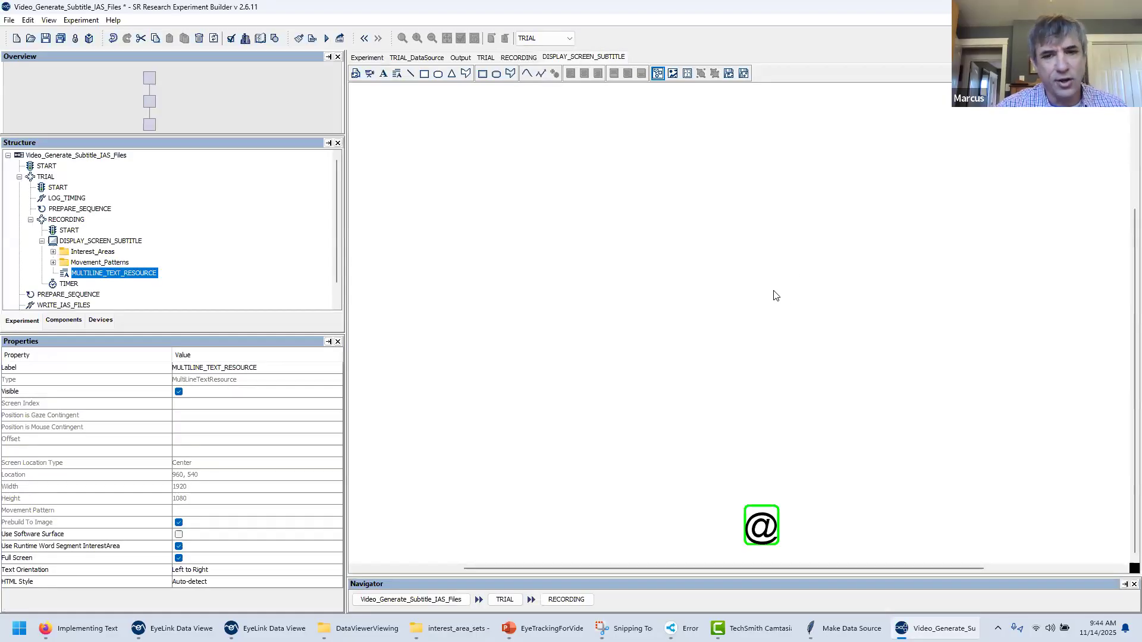
Inspect the Image library in the Library Manager and close it.
click(28, 20)
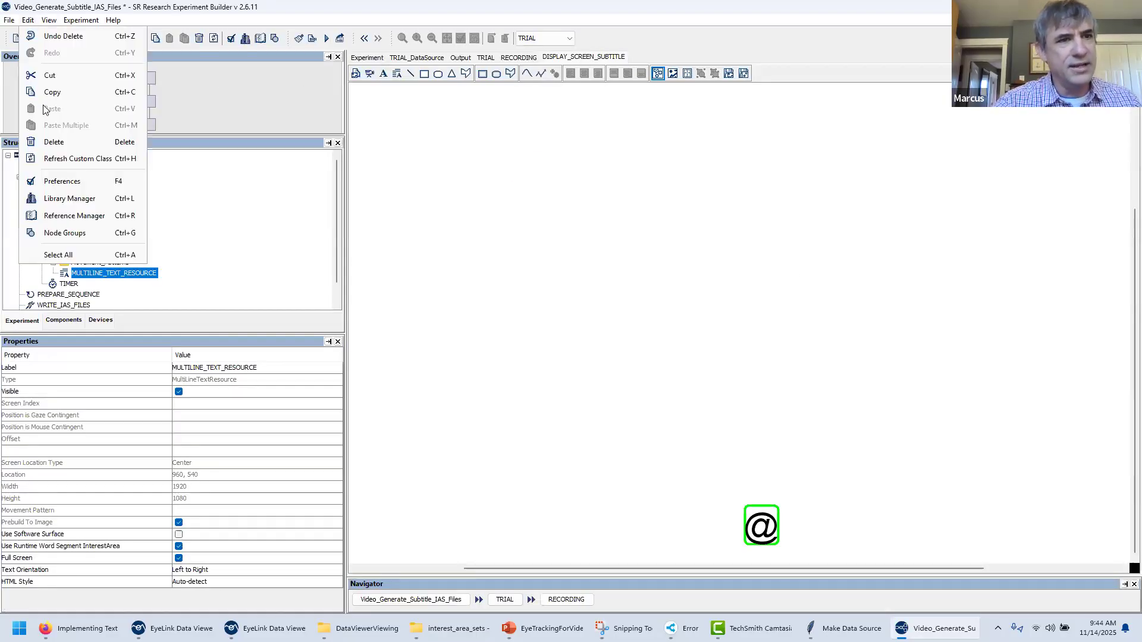
click(65, 203)
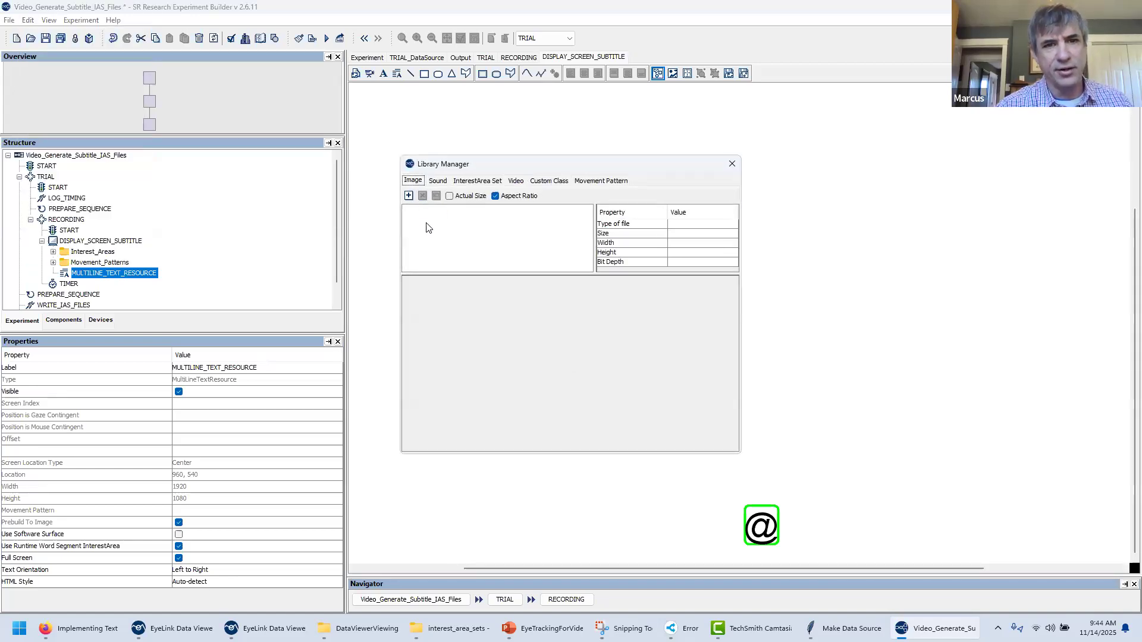
click(732, 164)
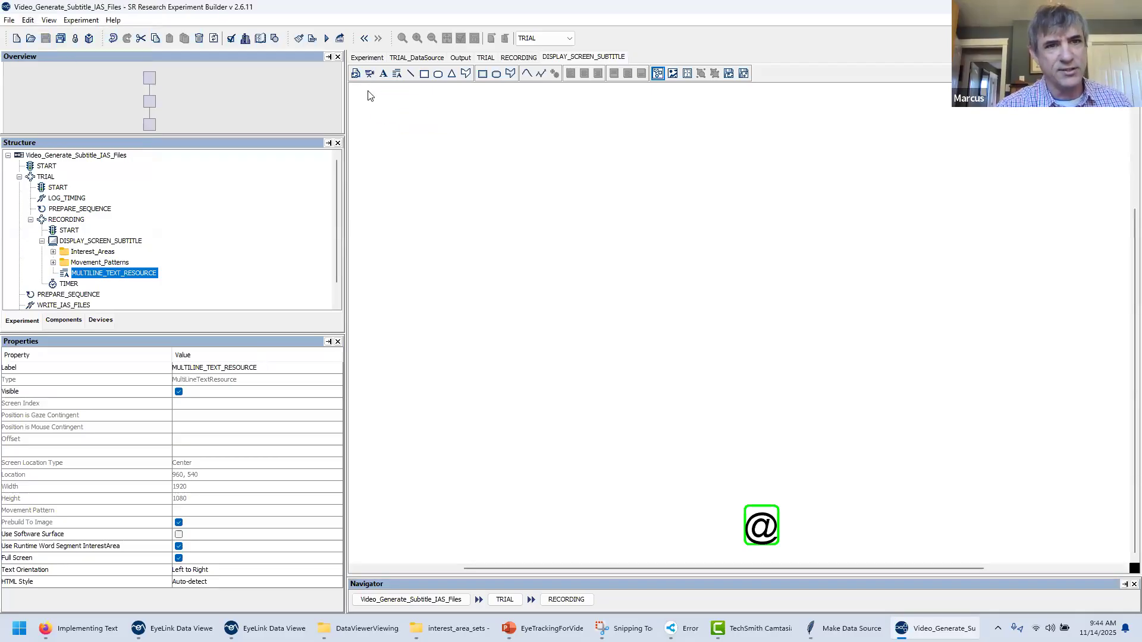
Try to insert an image resource on the DISPLAY_SCREEN_SUBTITLE canvas.
click(356, 73)
click(749, 267)
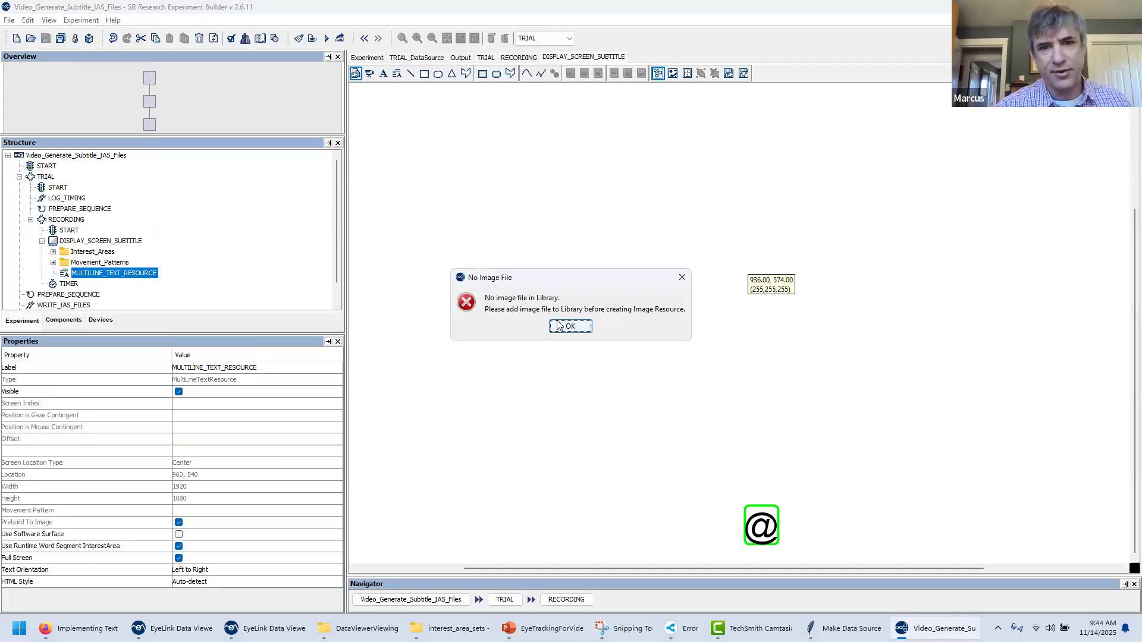
key(Return)
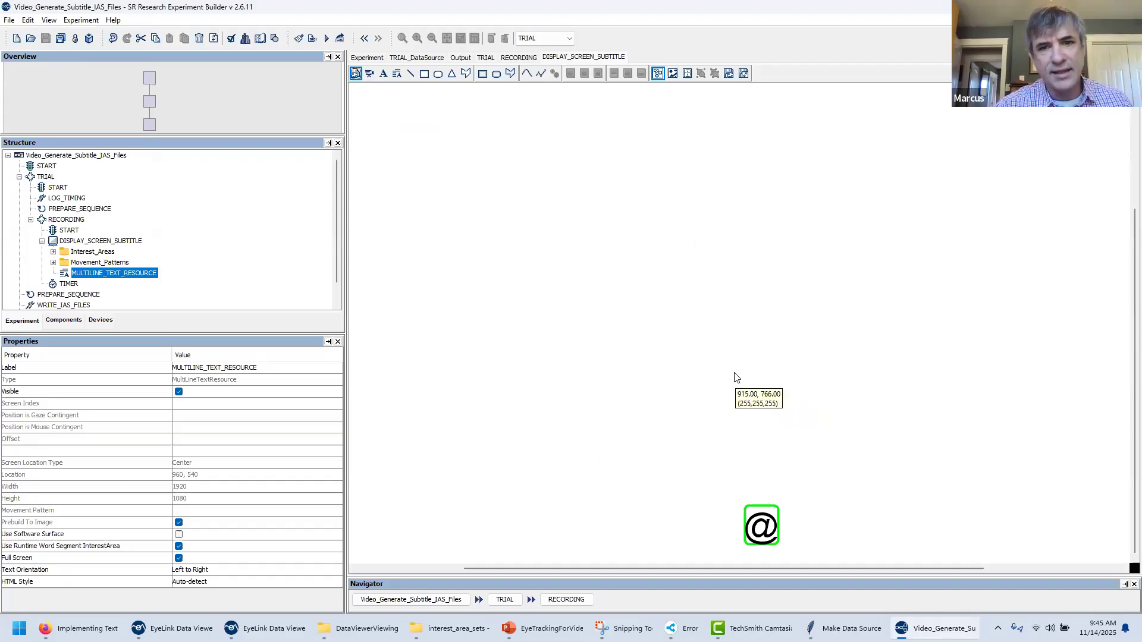
click(738, 392)
click(566, 327)
click(763, 343)
click(562, 327)
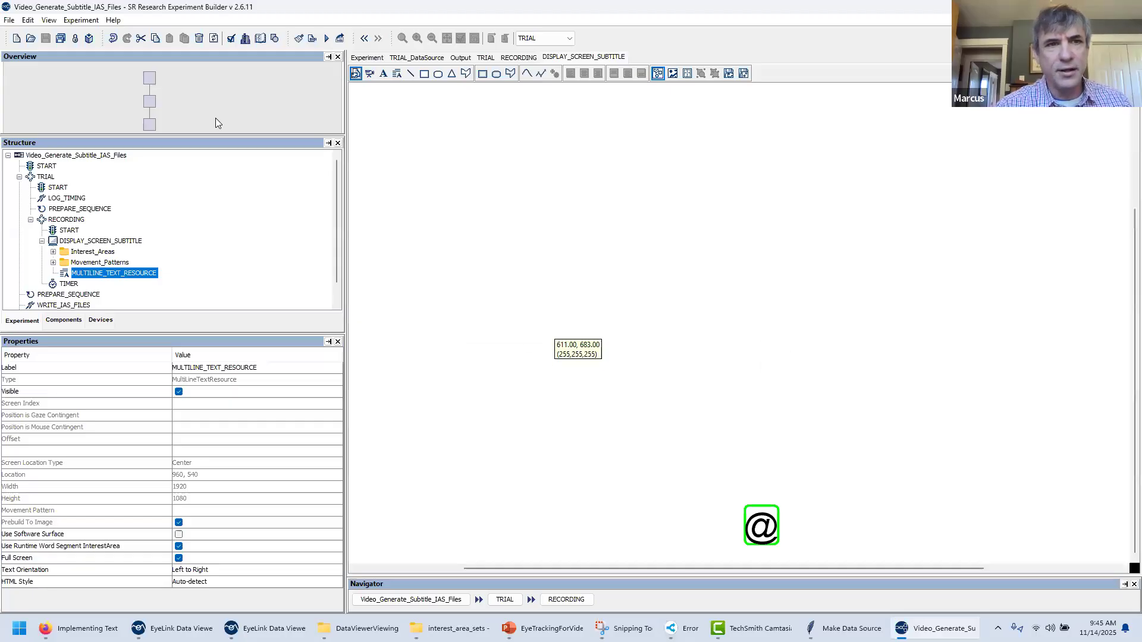
Preview the referenced subtitle text in MULTILINE_TEXT_RESOURCE, stepping forward and back through the data source rows.
double_click(127, 274)
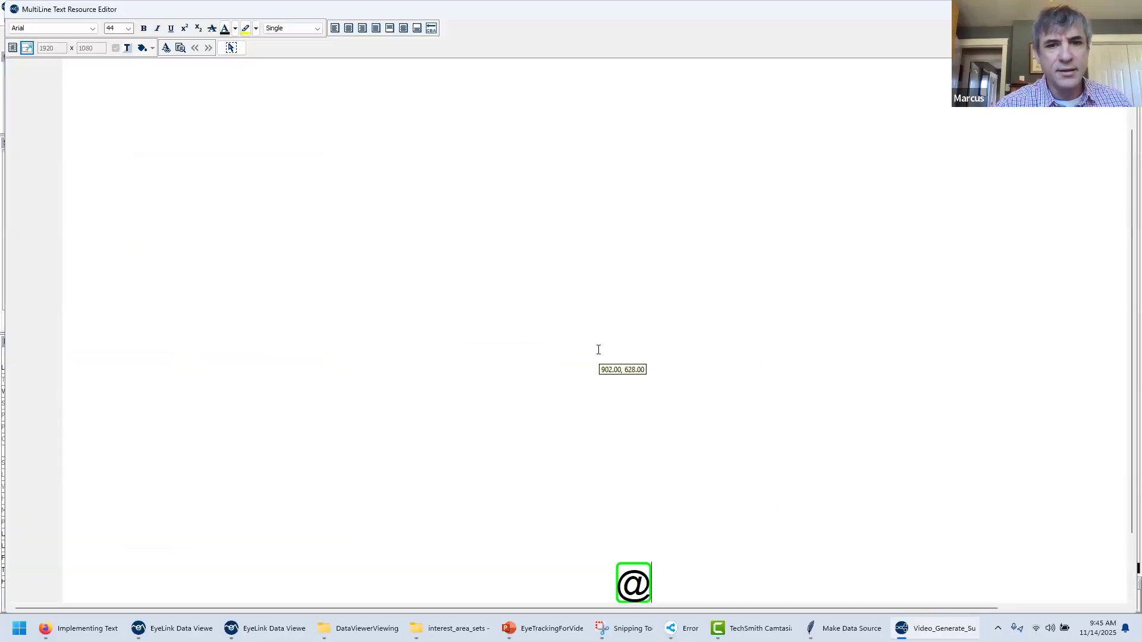
click(182, 47)
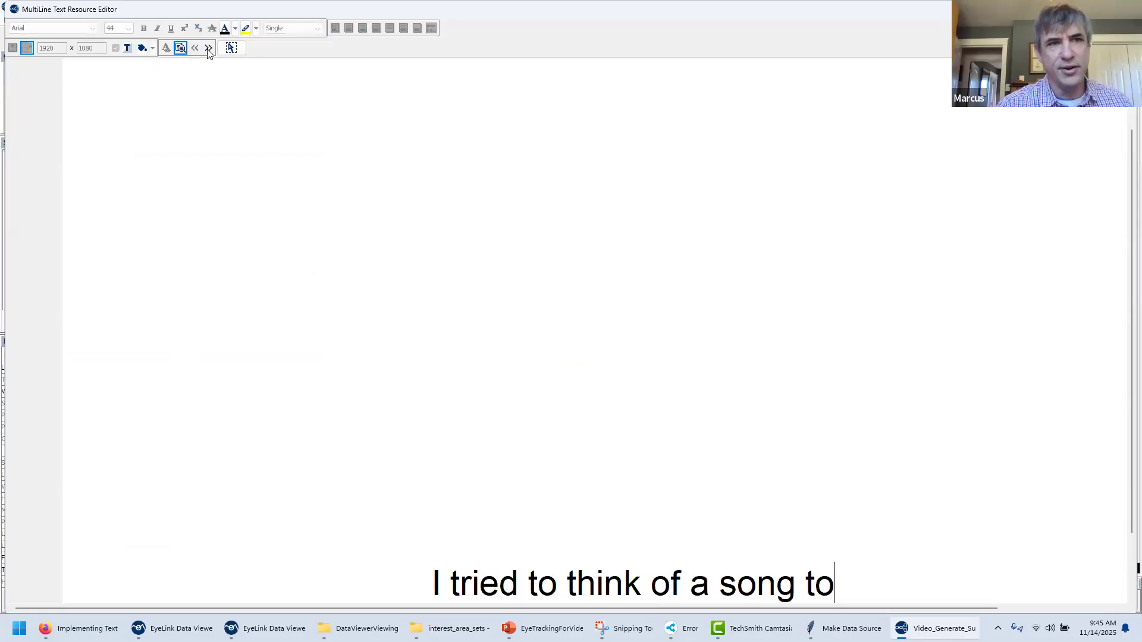
click(209, 48)
click(209, 47)
click(199, 49)
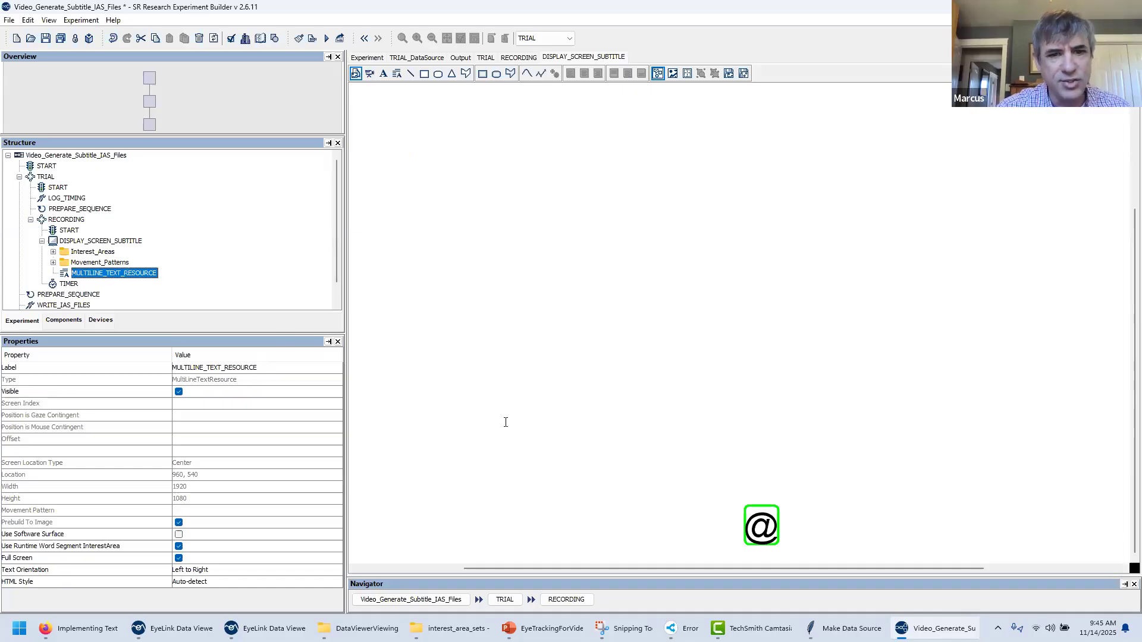
Reopen MULTILINE_TEXT_RESOURCE, select the @ placeholder, and review its line spacing options, choosing Single.
double_click(132, 273)
key(ctrl+a)
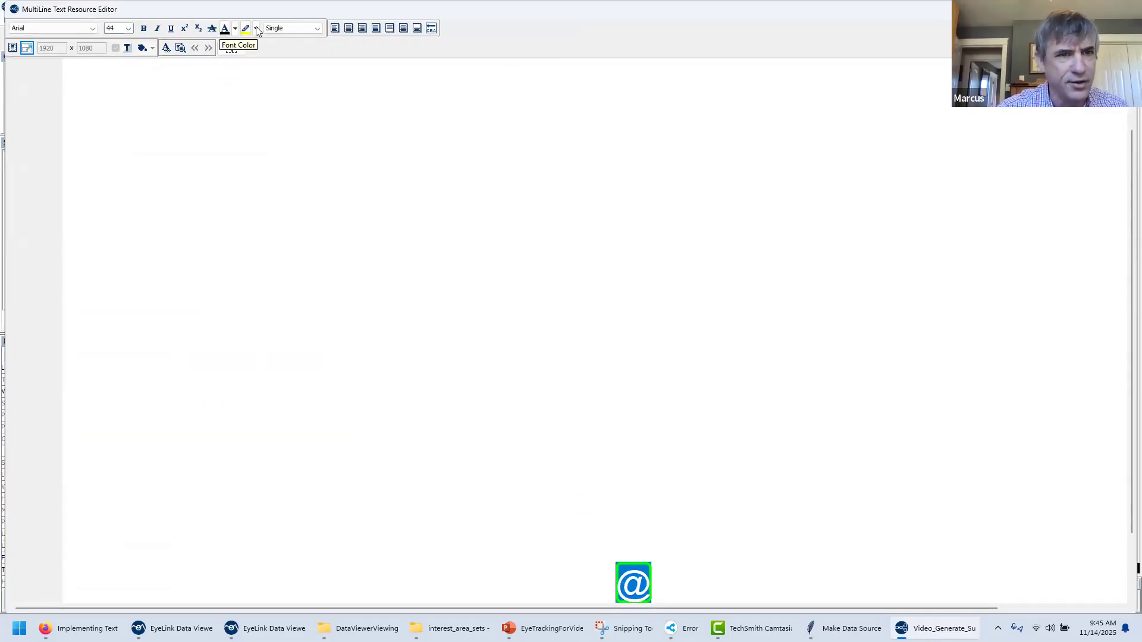
click(279, 33)
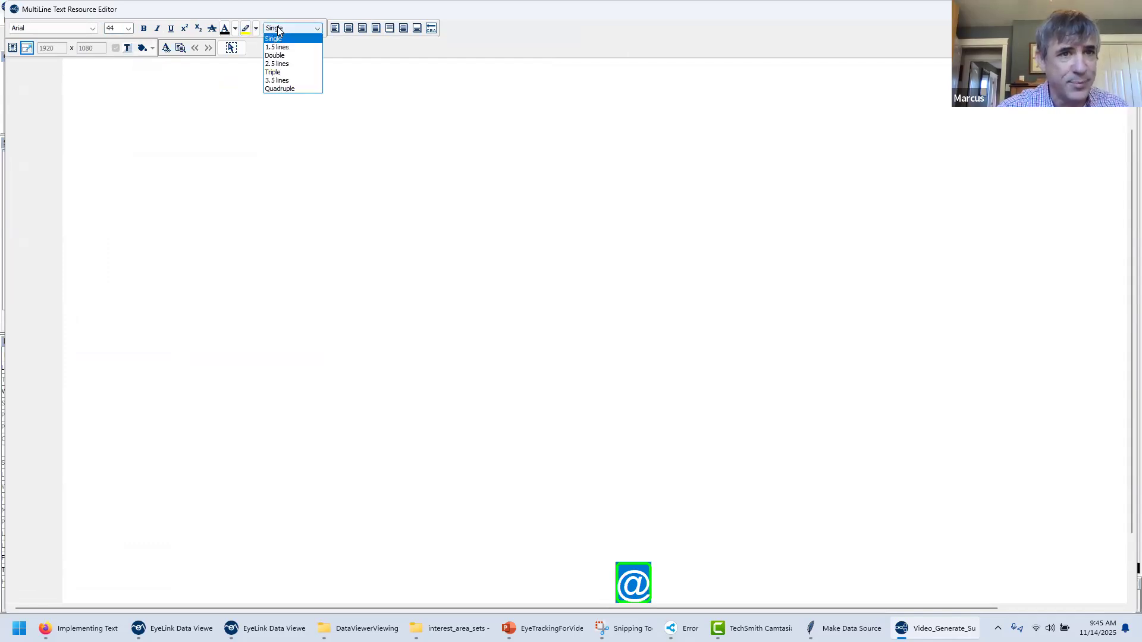
click(278, 38)
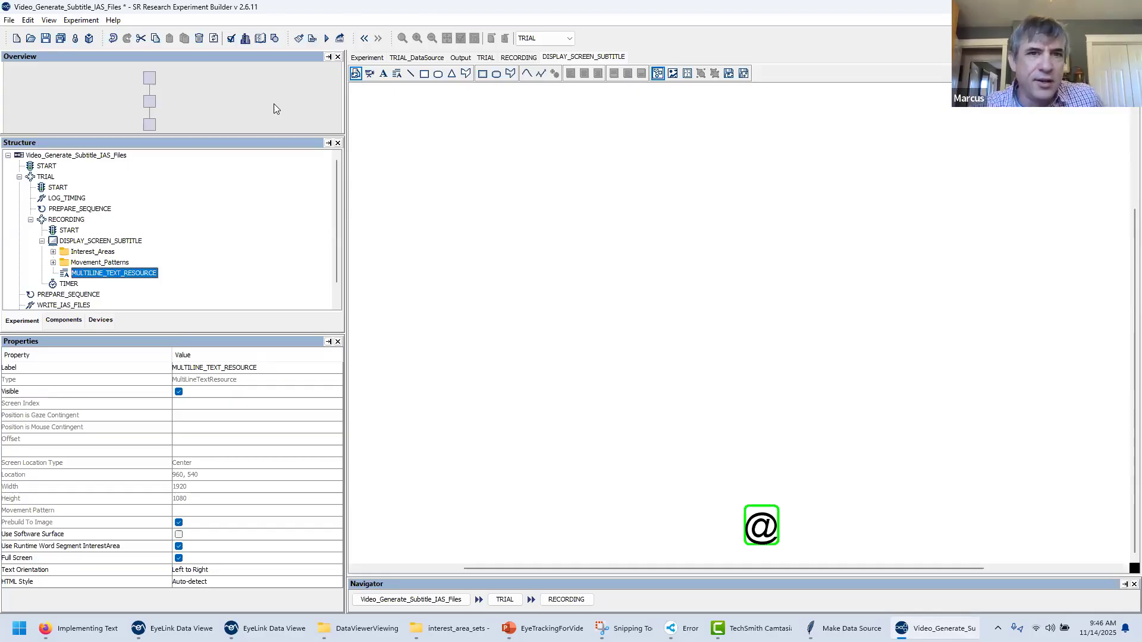
Review the SubtitleText entries in TRIAL_DataSource and the Delimiter Character setting in the WORD_SEGMENT preferences.
click(417, 57)
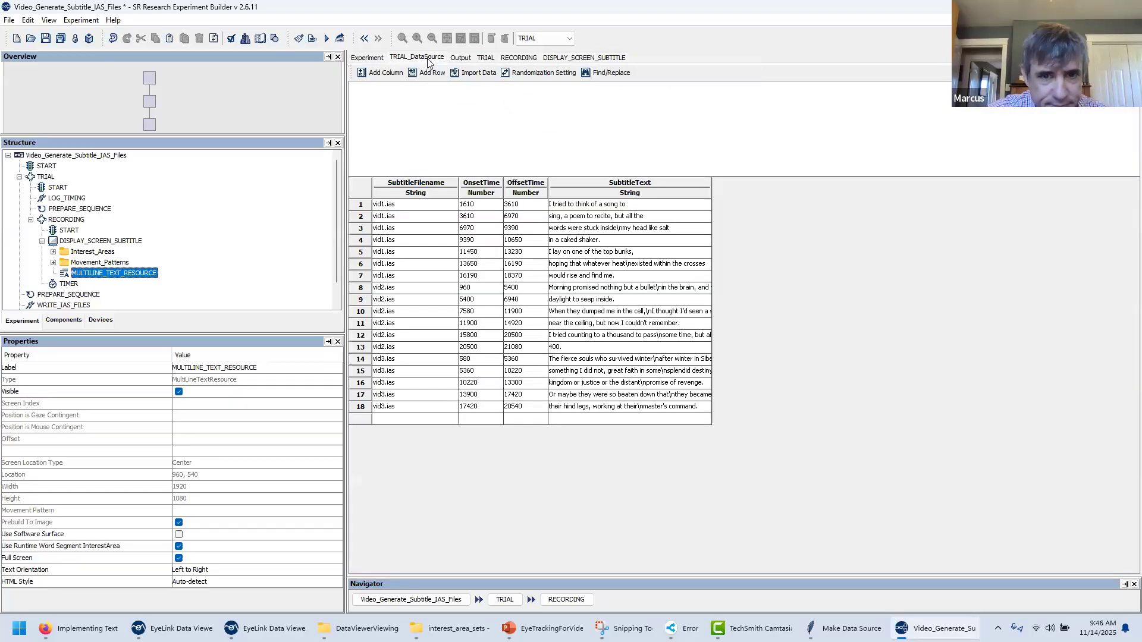
drag(632, 205, 637, 414)
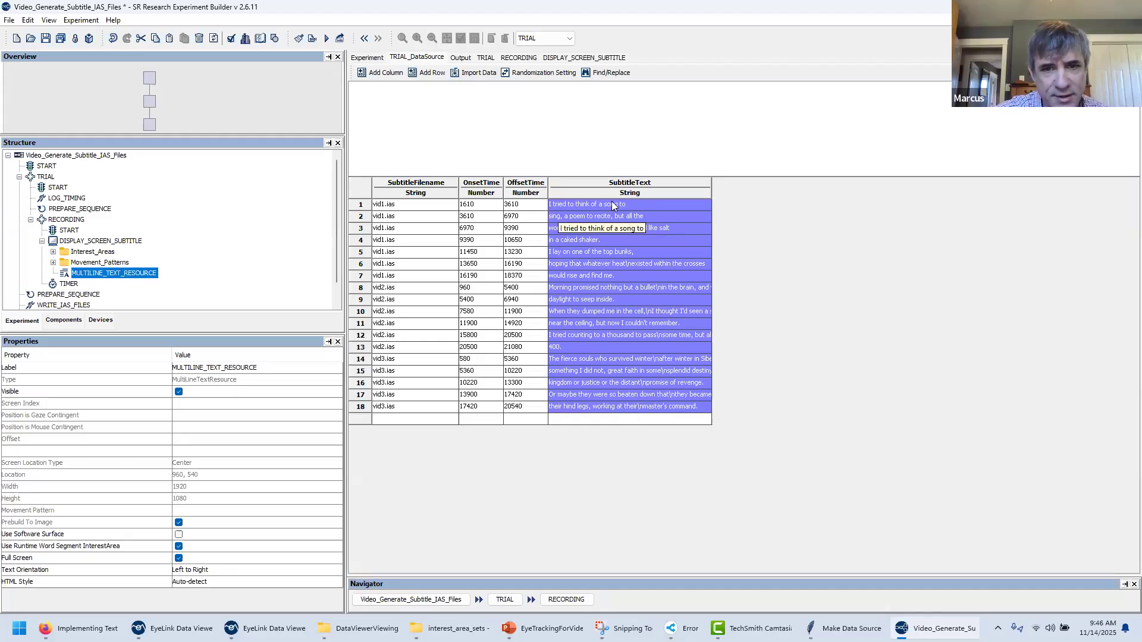
click(30, 22)
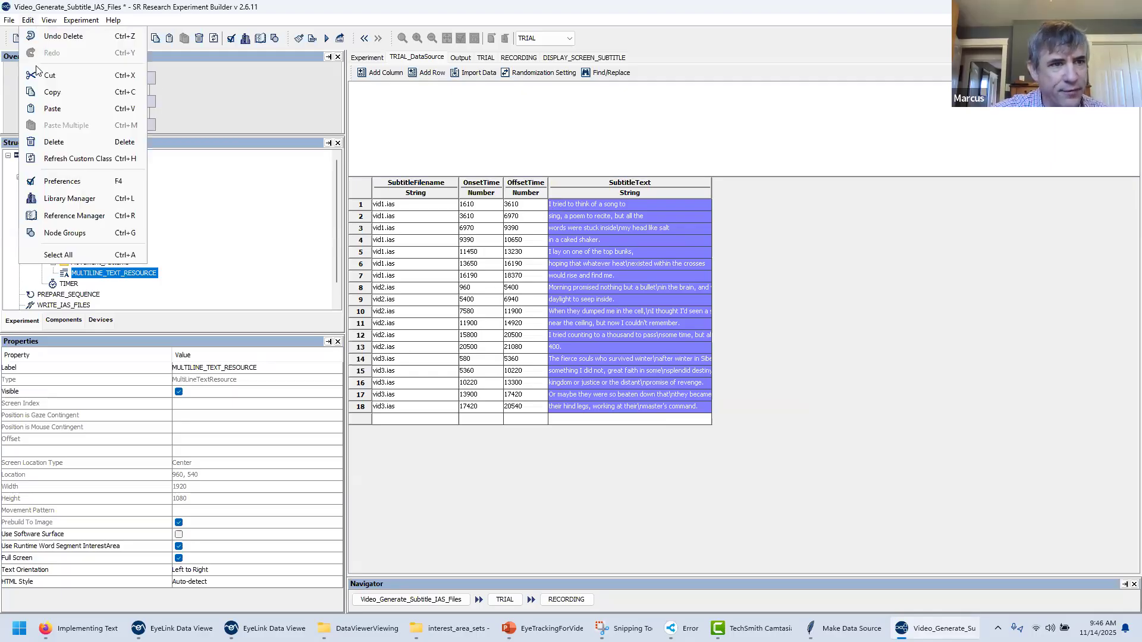
click(49, 181)
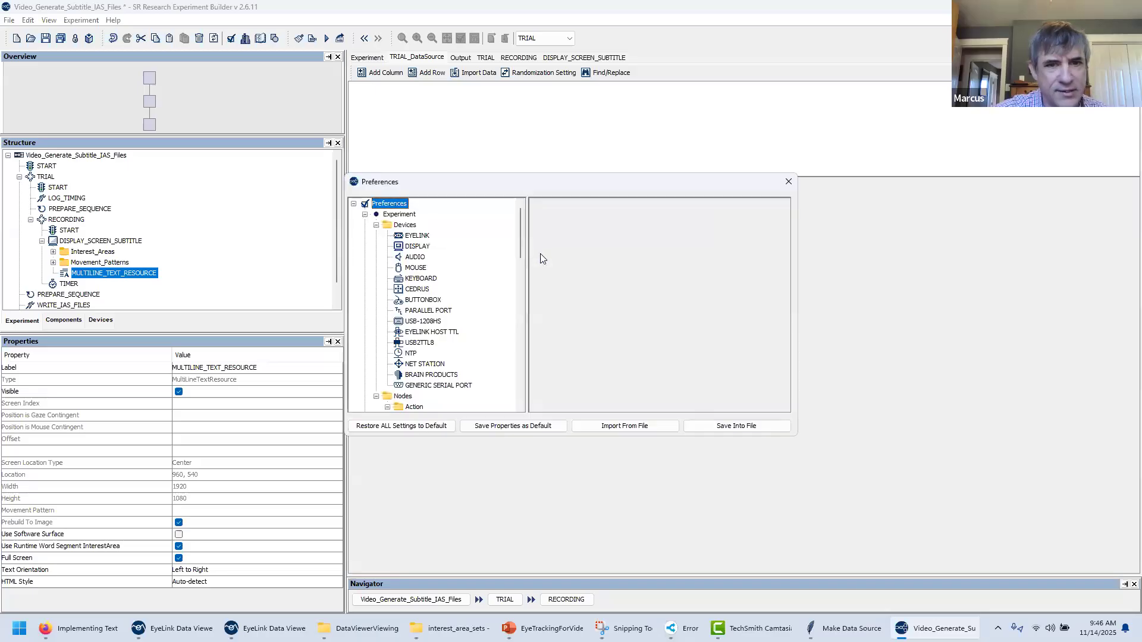
drag(524, 253, 524, 394)
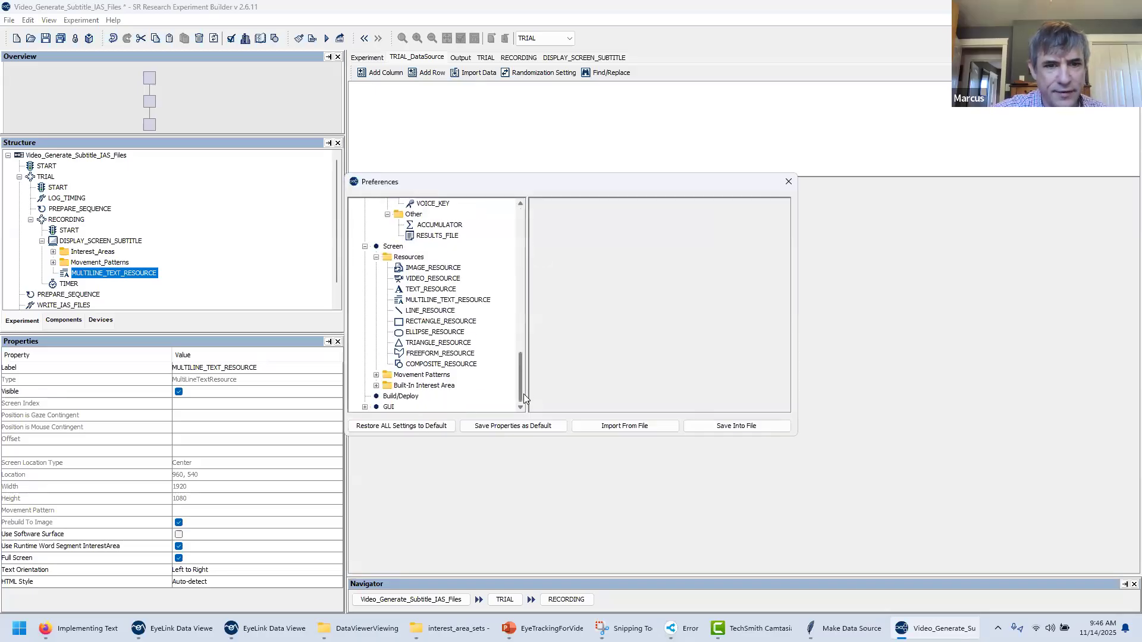
click(377, 386)
click(424, 409)
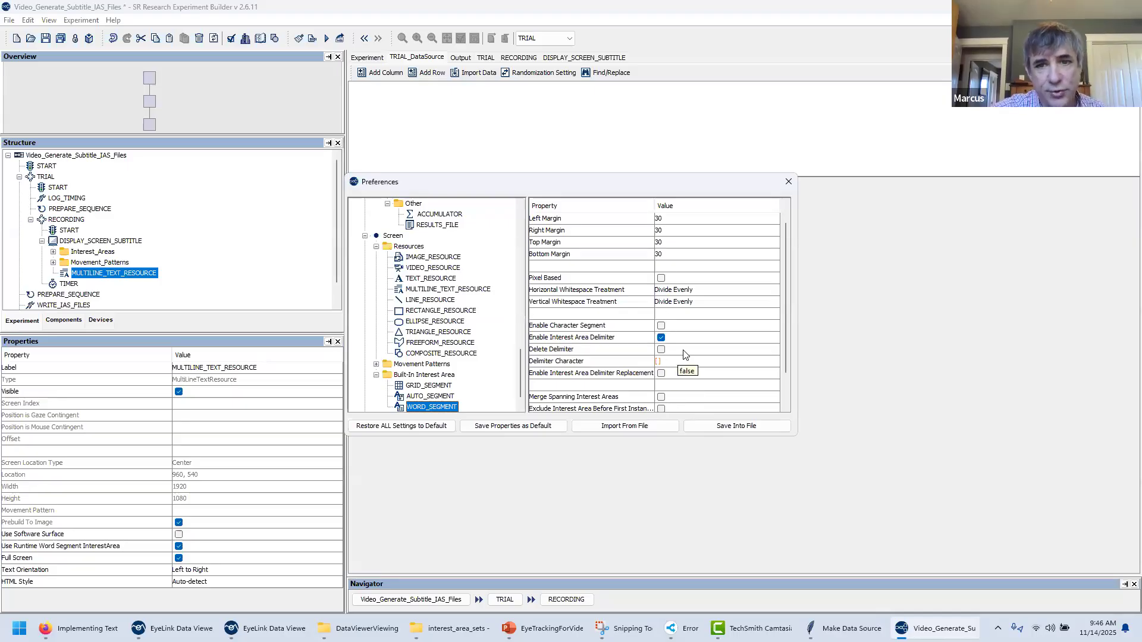
click(670, 361)
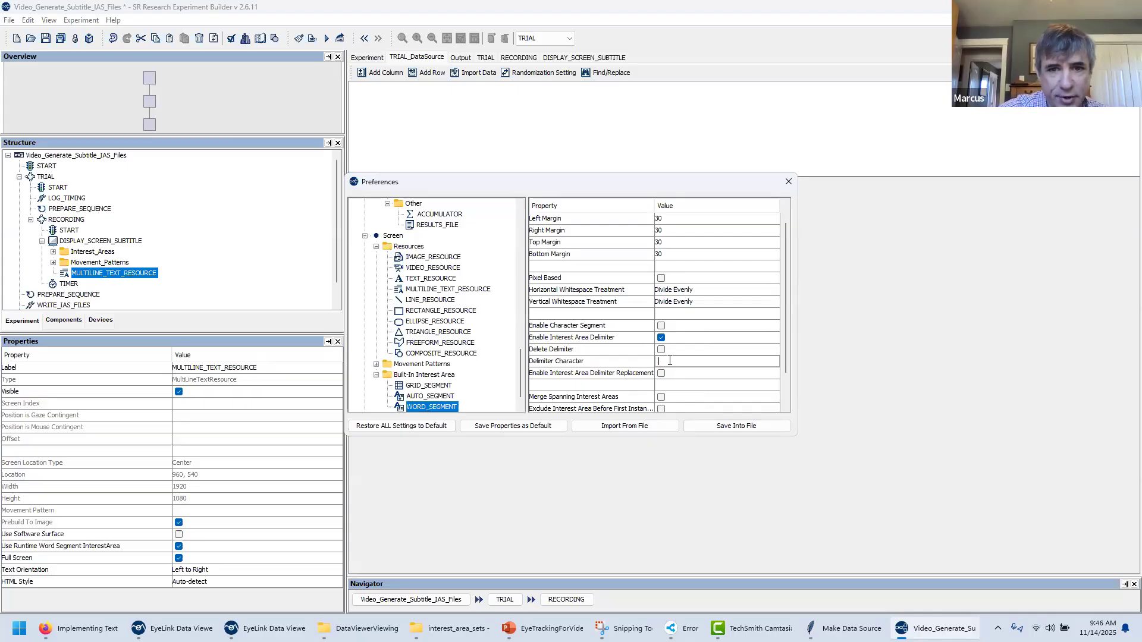
key(Return)
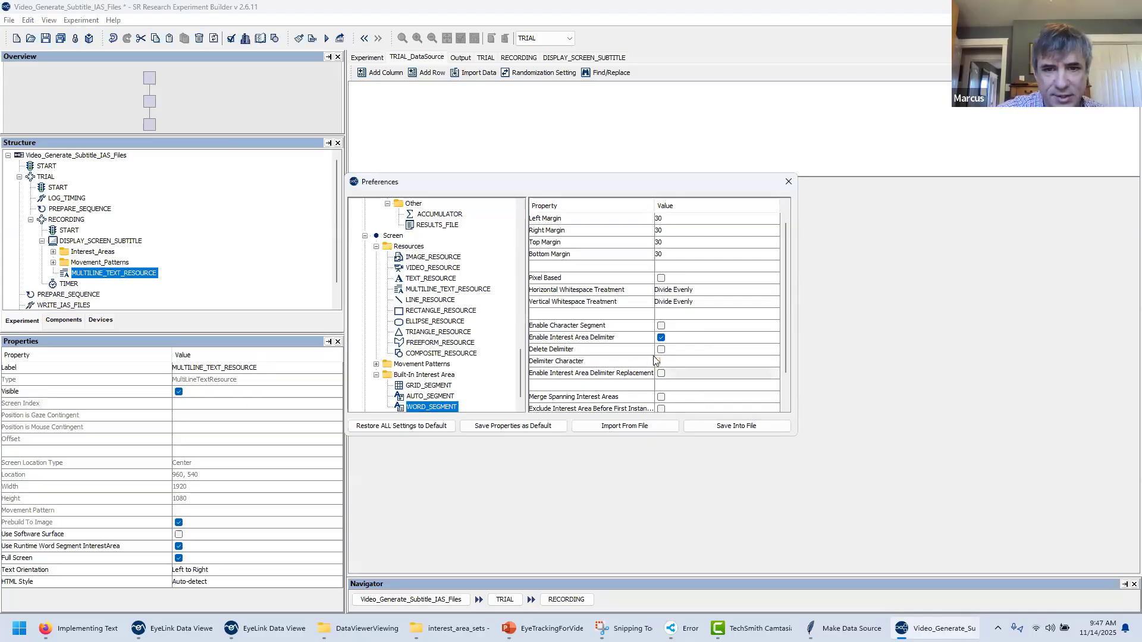
click(788, 181)
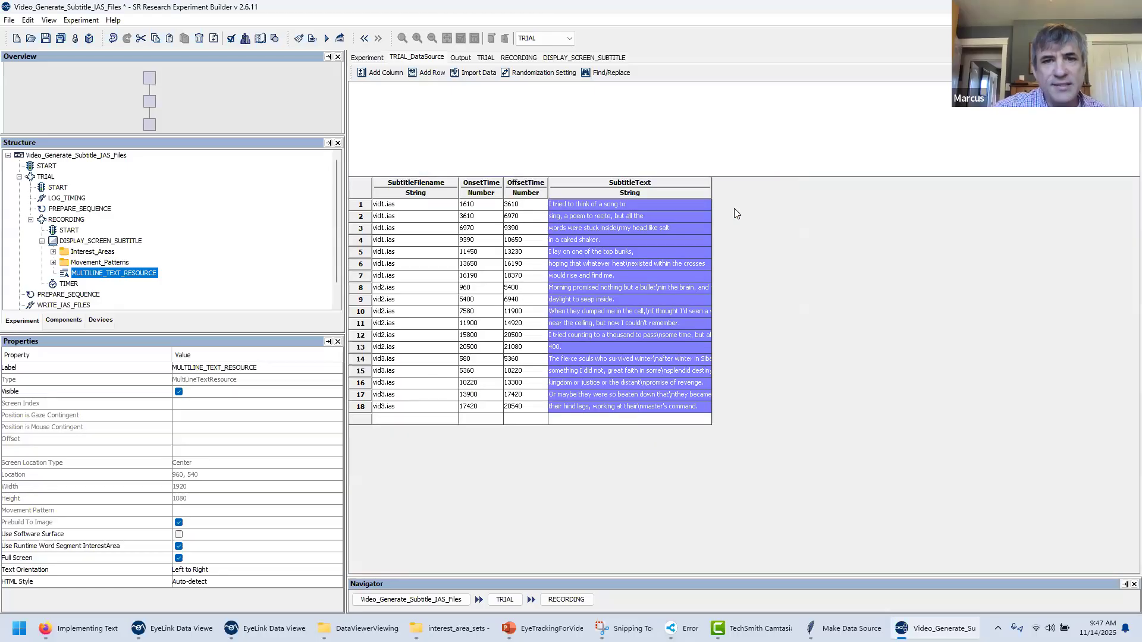
Widen the SubtitleText column and replace every space in row 6's subtitle with an asterisk followed by a space.
click(599, 231)
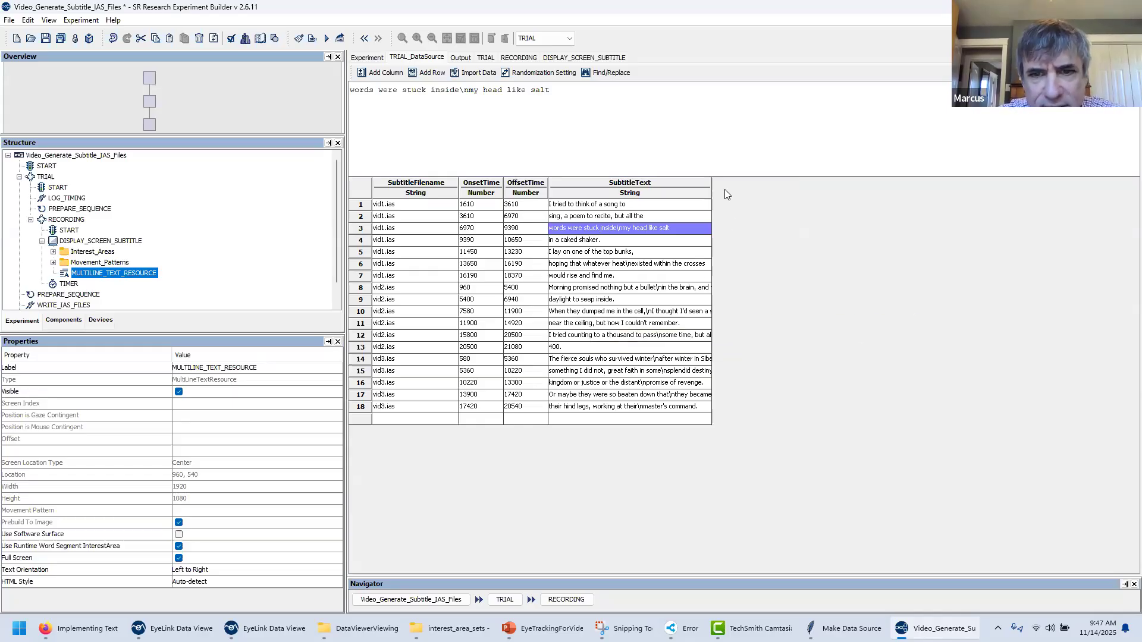
drag(711, 182, 906, 182)
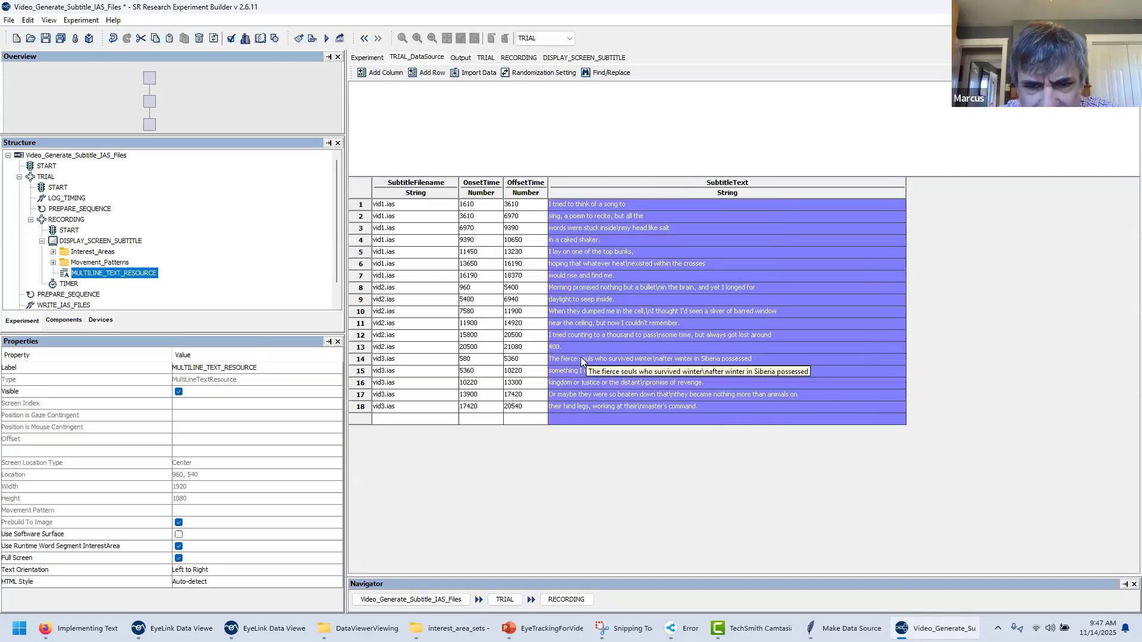
click(597, 265)
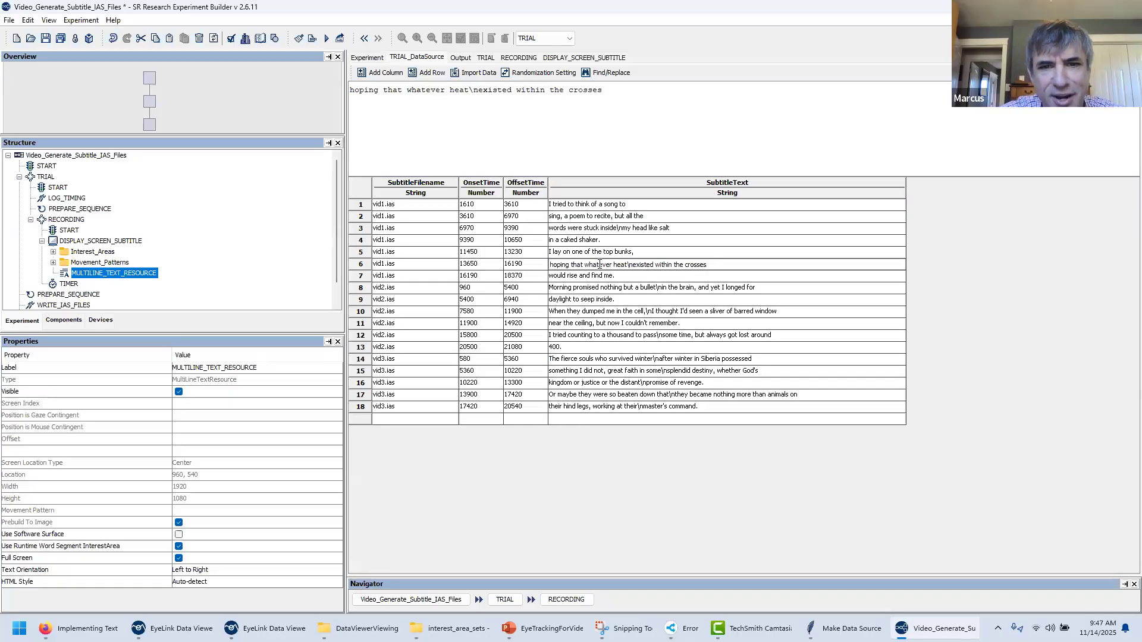
click(656, 150)
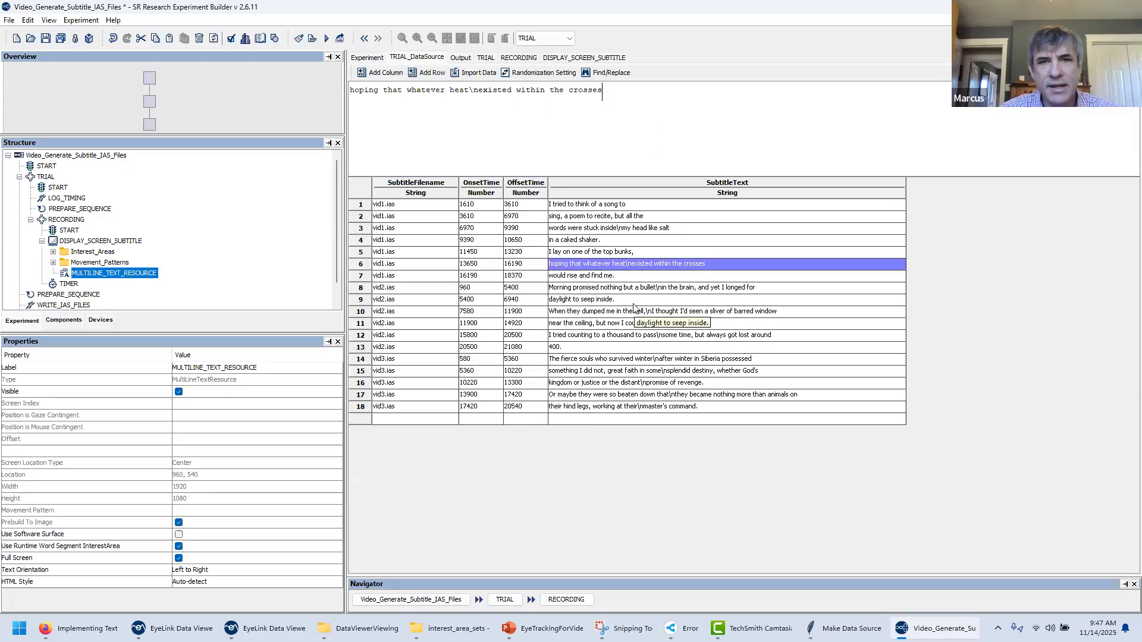
click(611, 75)
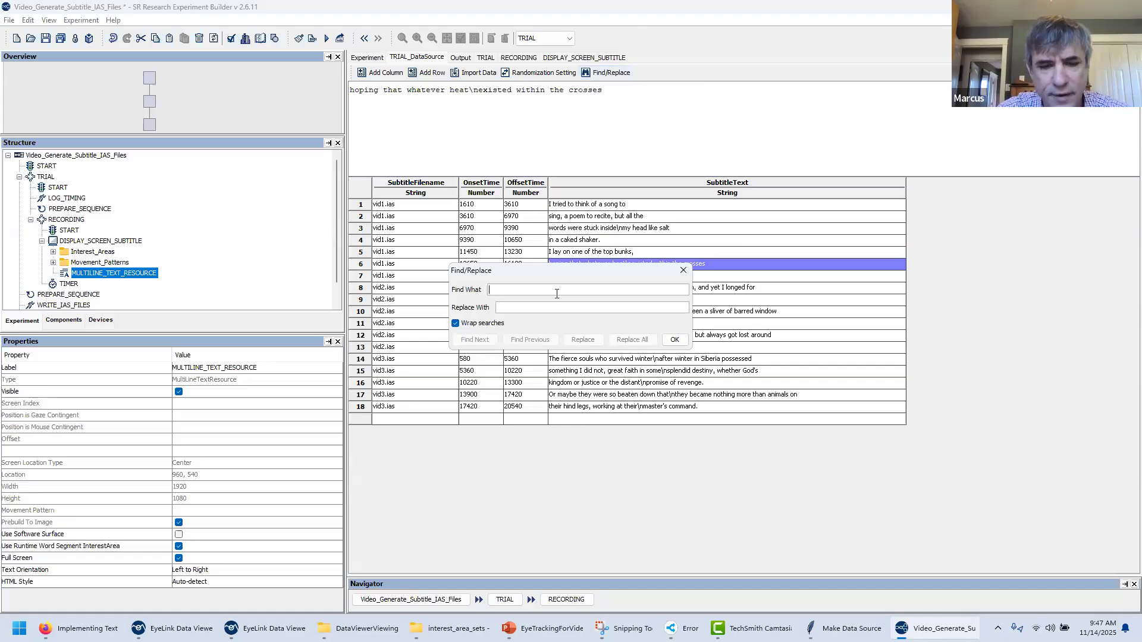
click(557, 294)
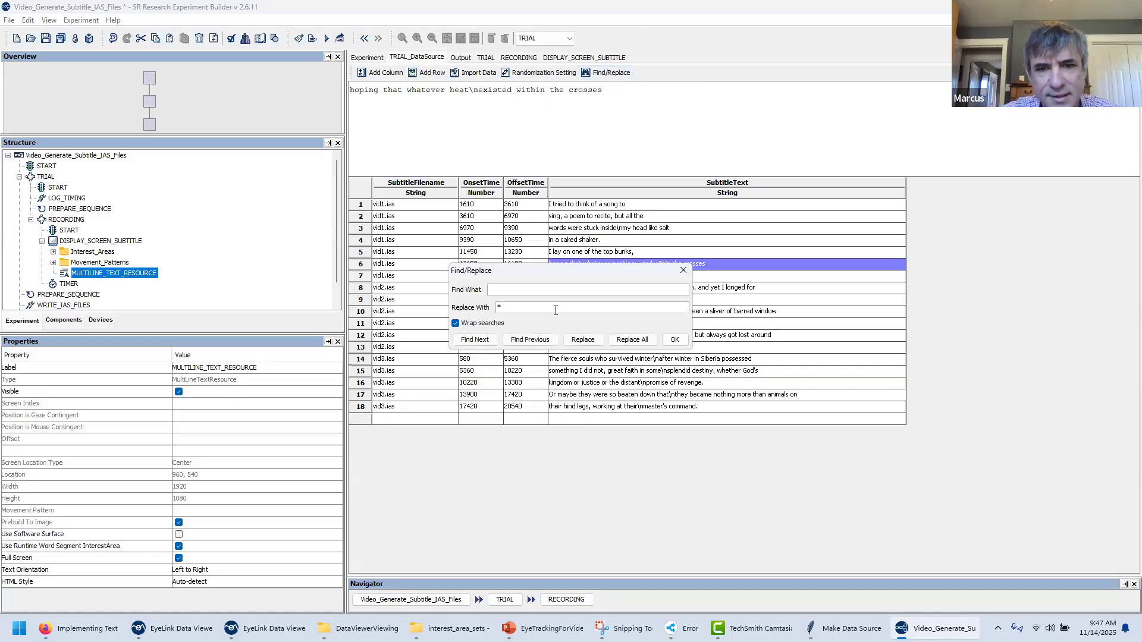
click(630, 340)
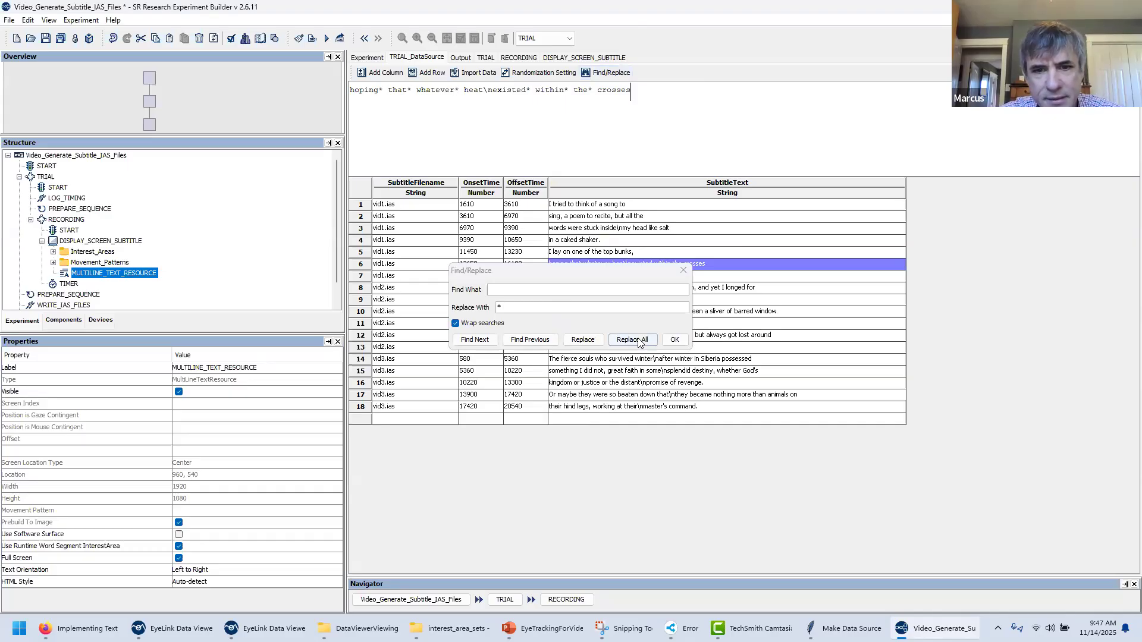
click(670, 340)
Replace all spaces throughout the SubtitleText column with an asterisk followed by a space.
click(655, 184)
click(608, 72)
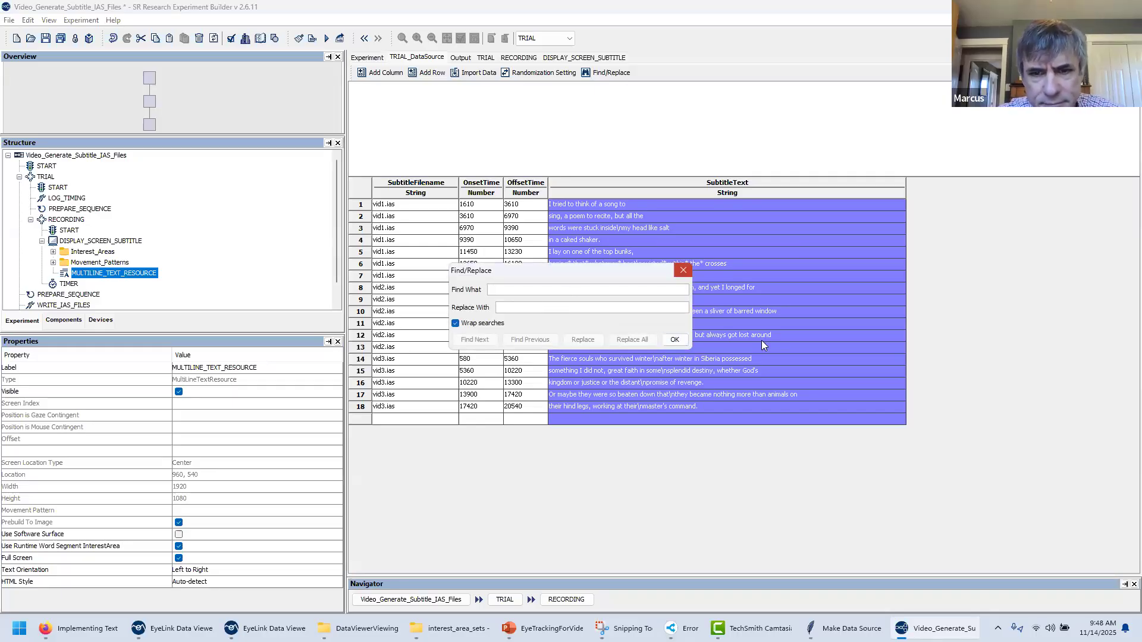
click(683, 270)
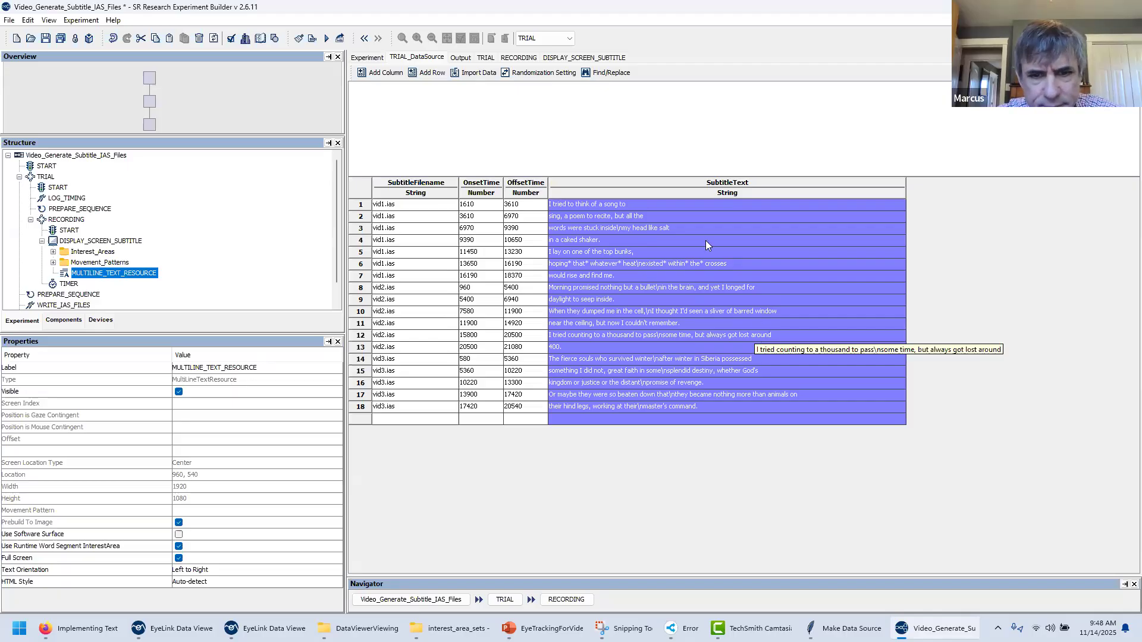
click(604, 73)
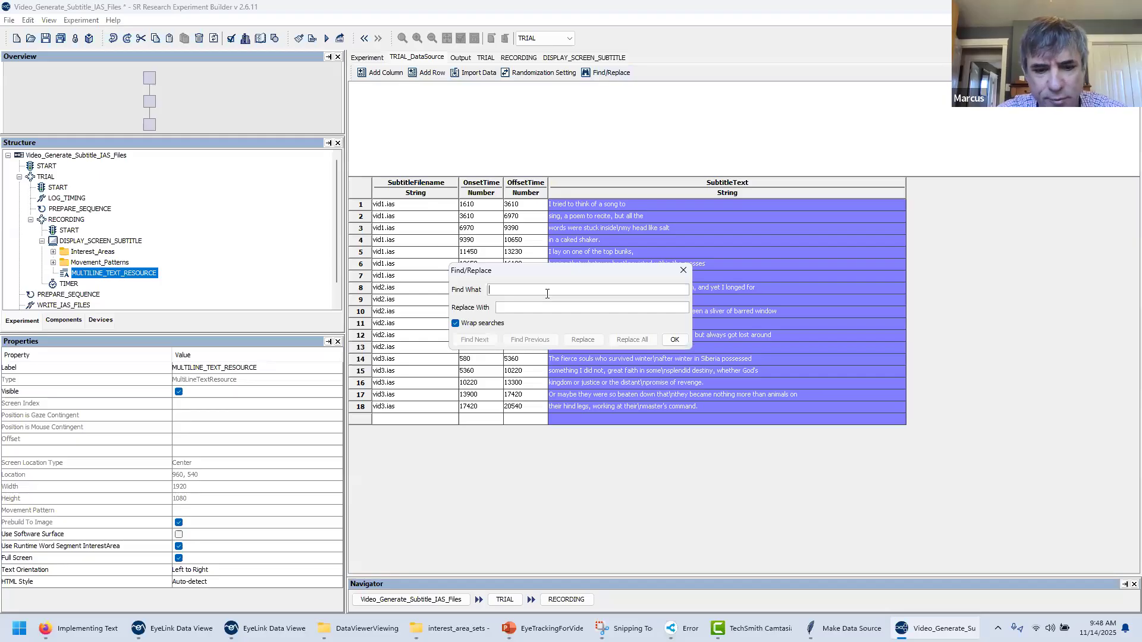
click(544, 304)
text(*)
click(644, 340)
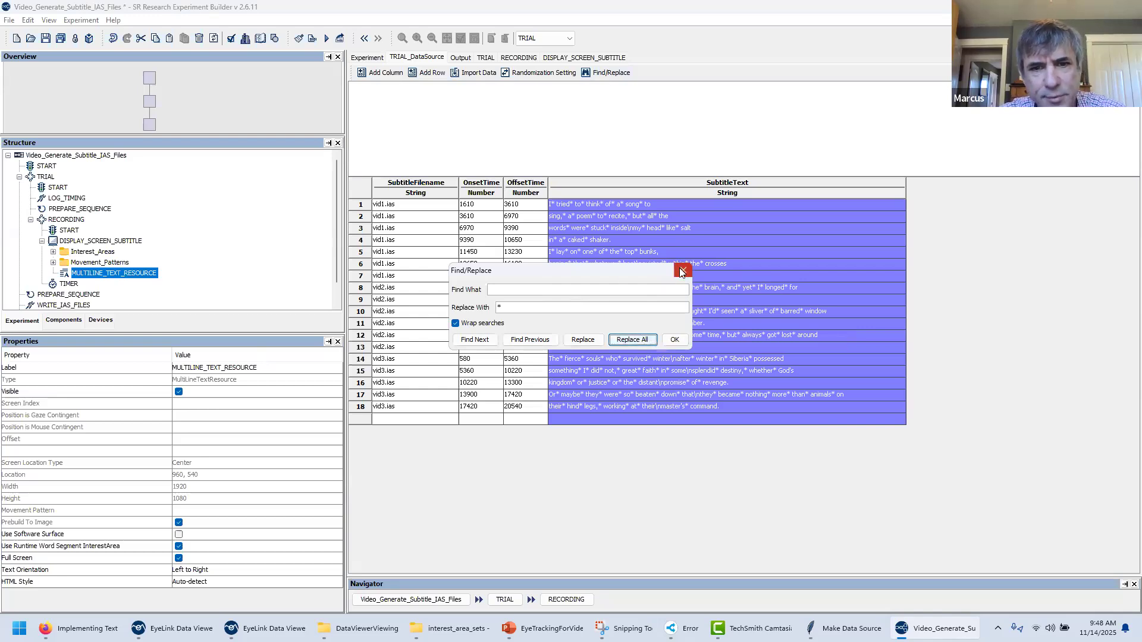
click(683, 272)
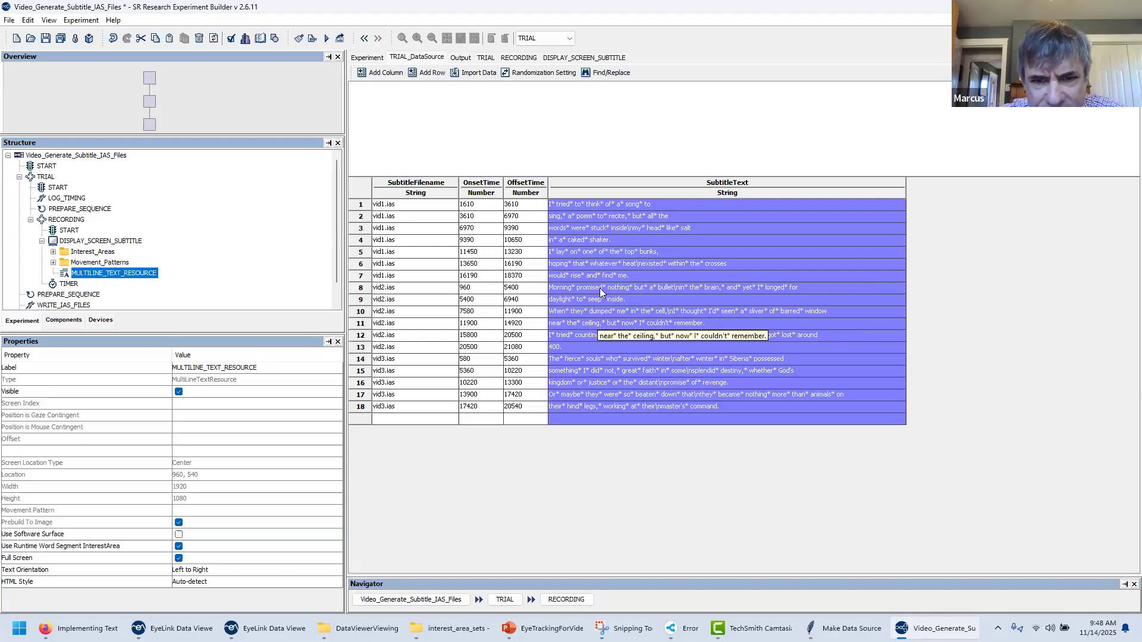
Insert asterisks inside words to make "what*ever" in row 6 and "some*thing" in row 15 of SubtitleText.
click(607, 265)
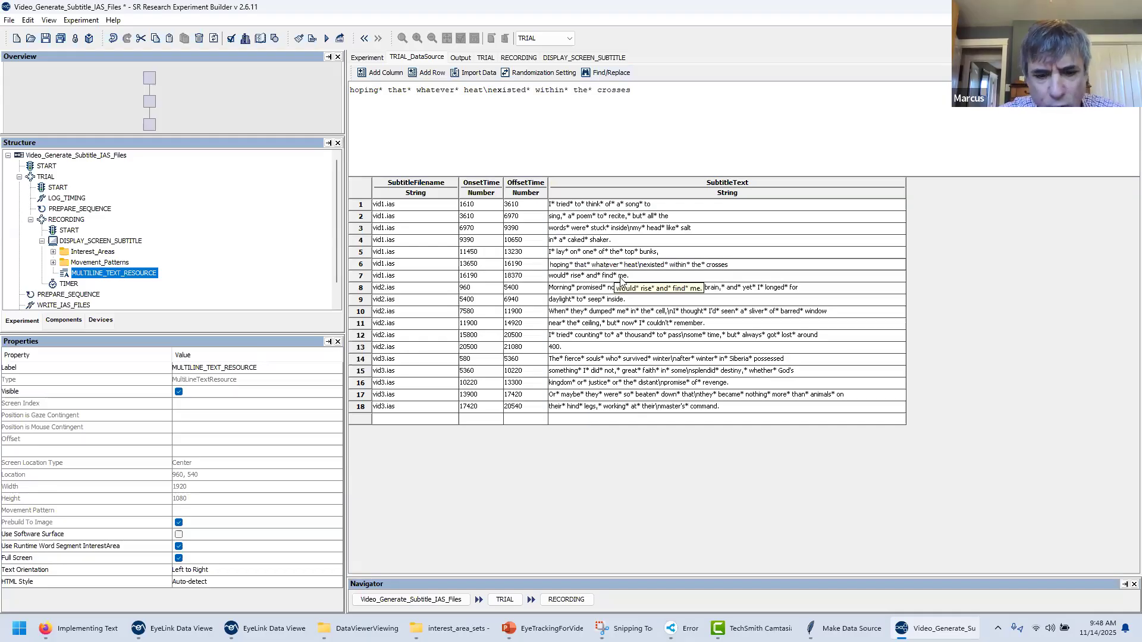
text(*)
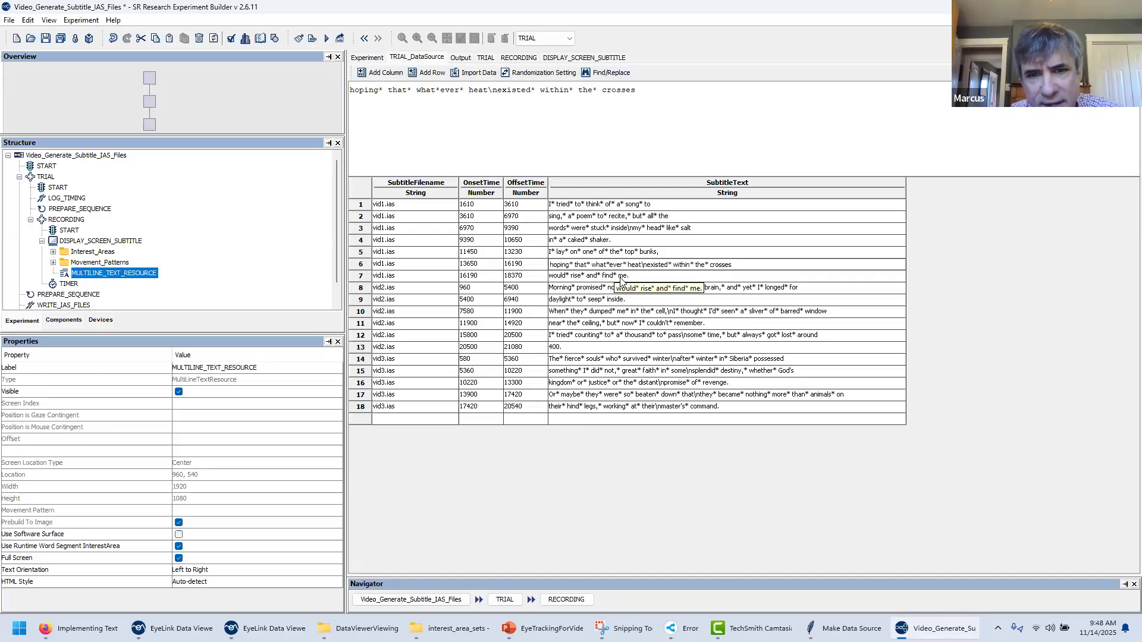
click(641, 339)
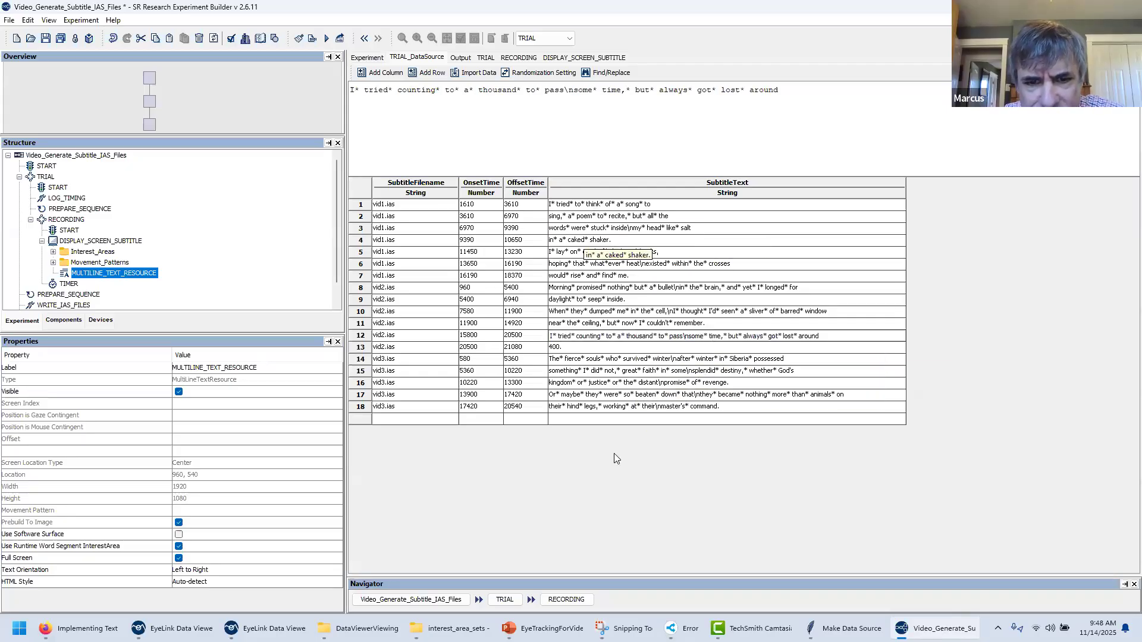
click(566, 372)
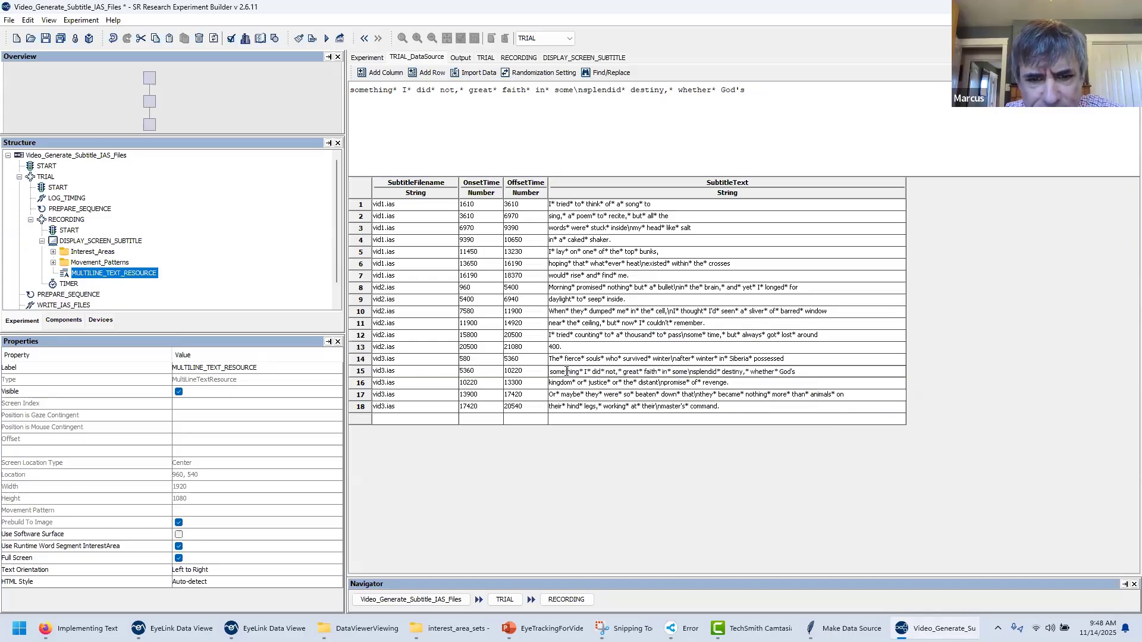
text(*)
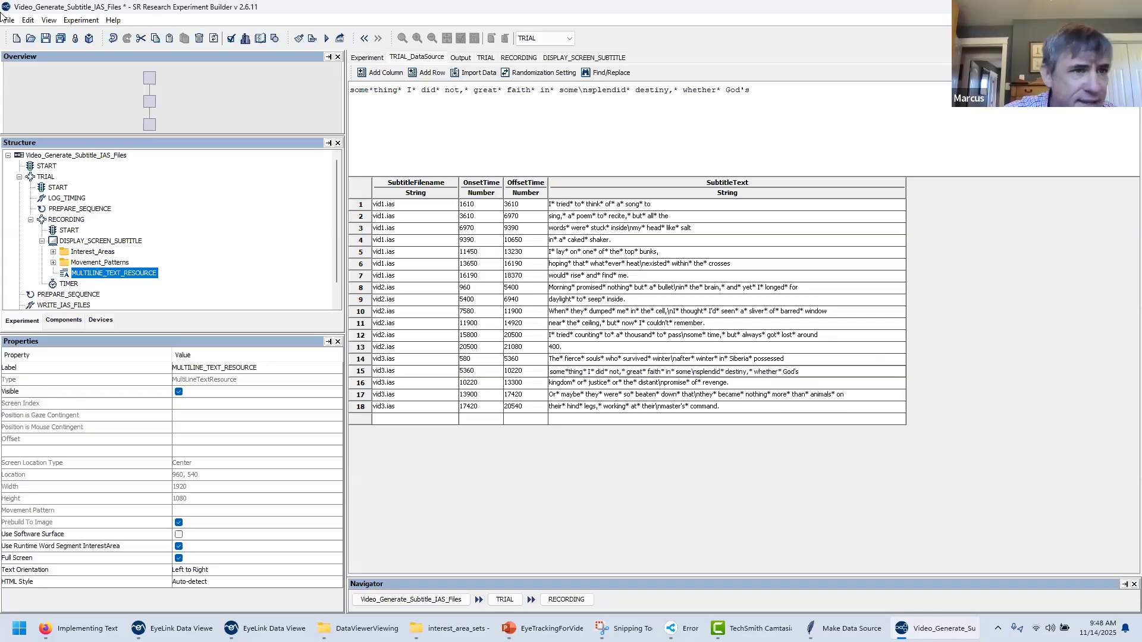
Set the WORD_SEGMENT Delimiter Character to * and enable Delete Delimiter in the preferences.
click(29, 21)
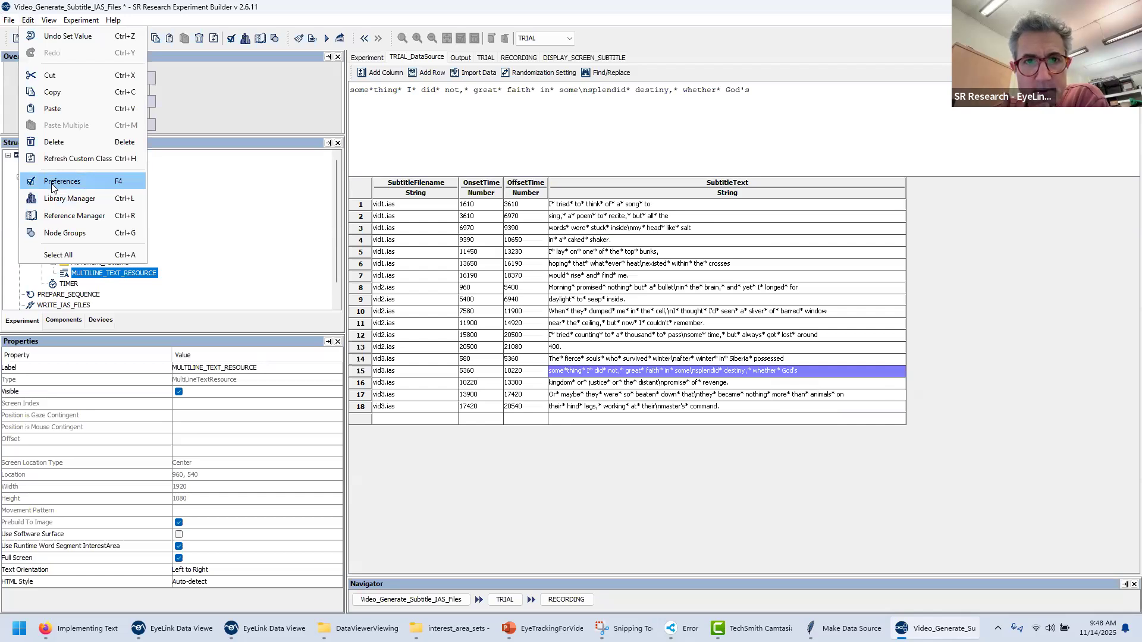
click(647, 345)
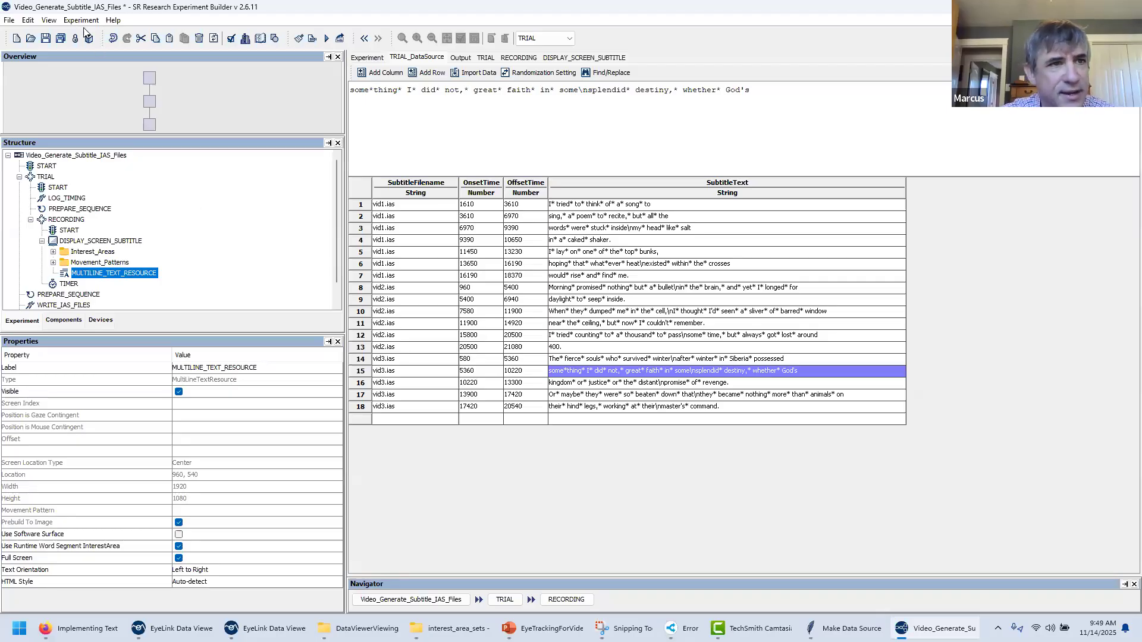
click(30, 22)
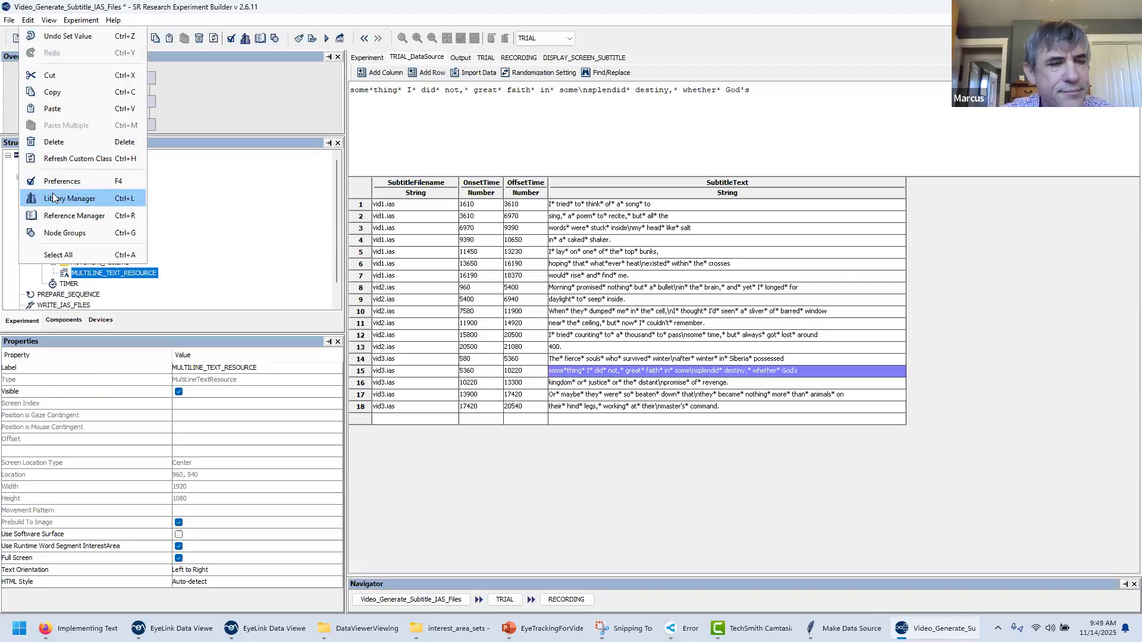
click(53, 188)
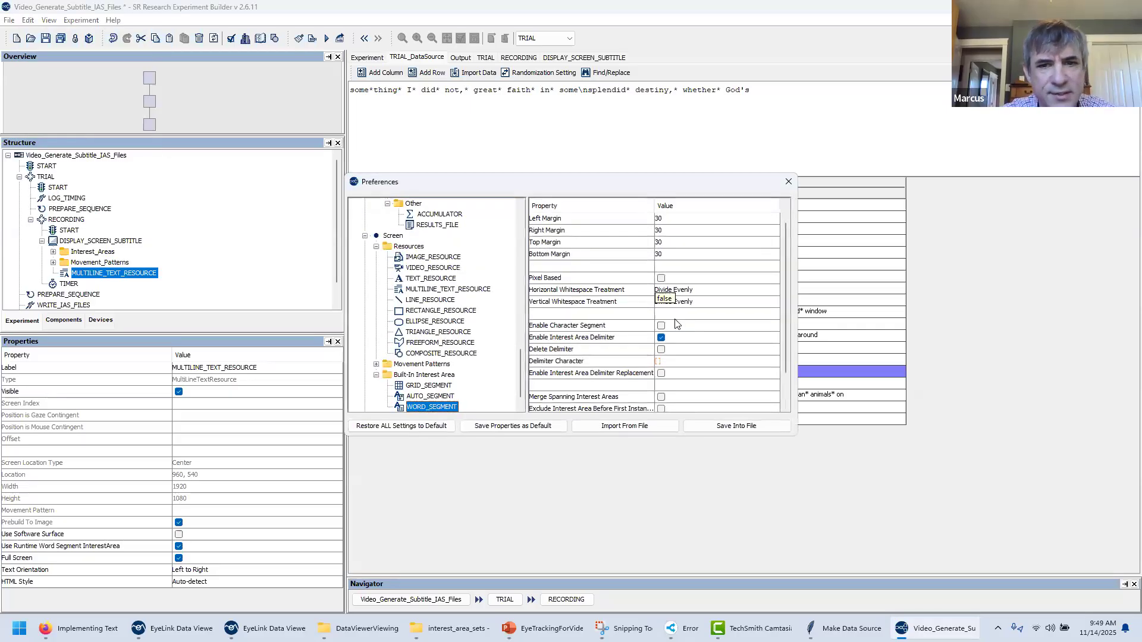
click(665, 362)
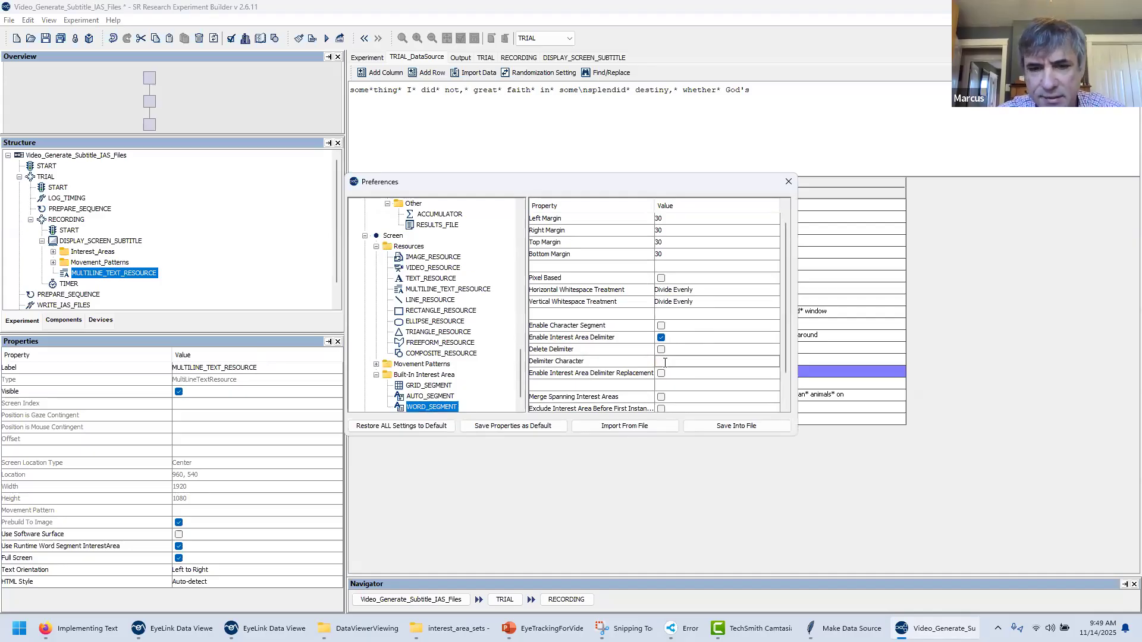
text(*)
key(Return)
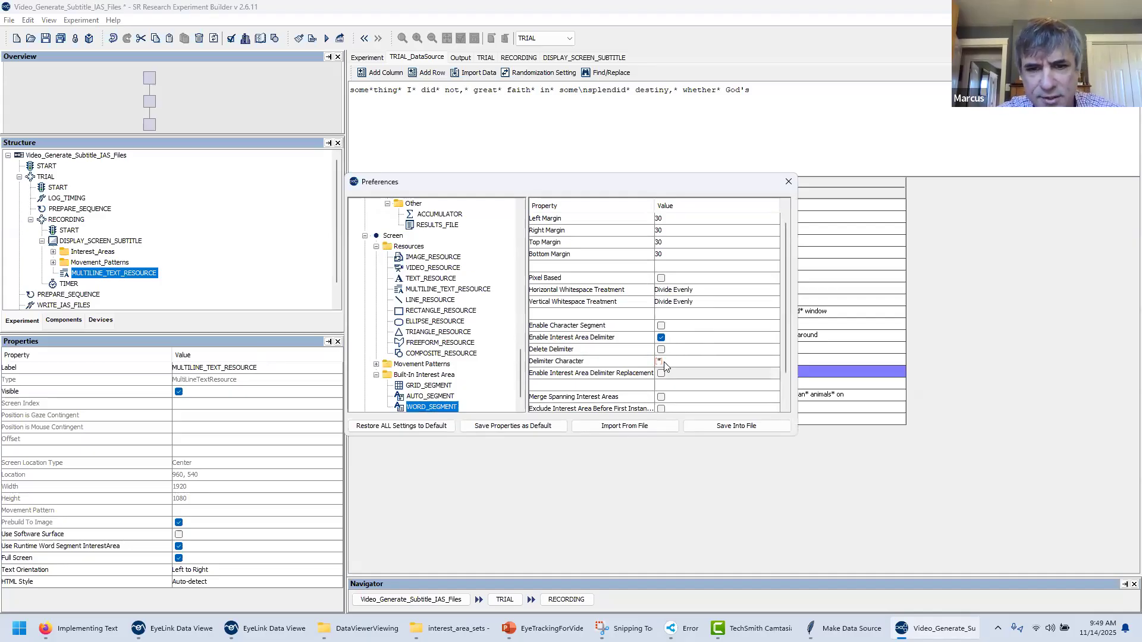
scroll(717, 354, down, 1)
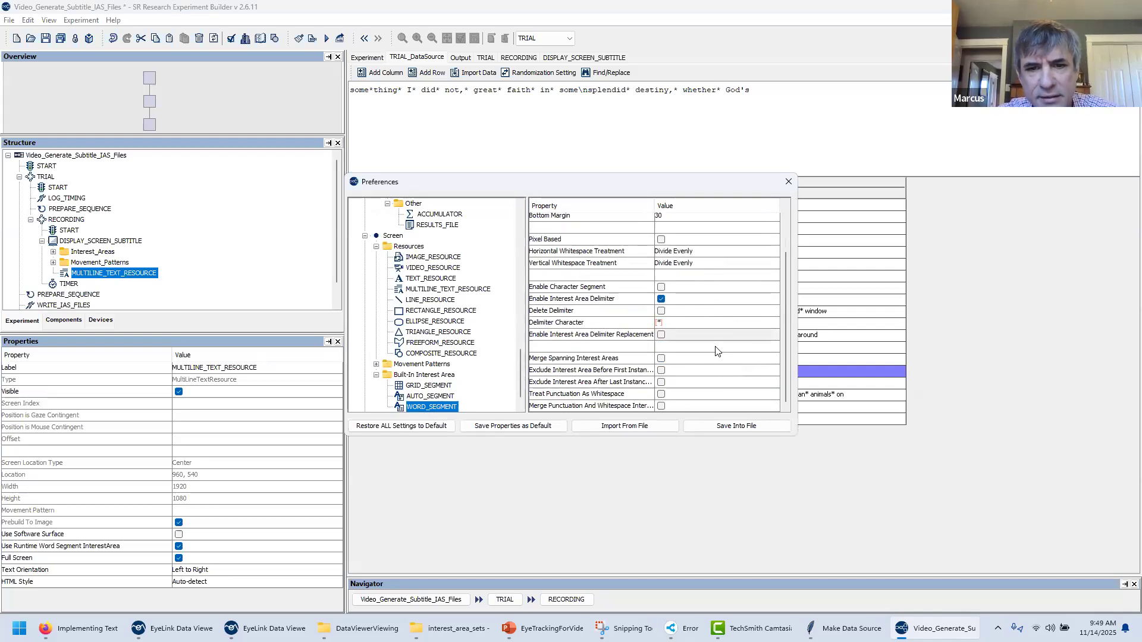
click(661, 311)
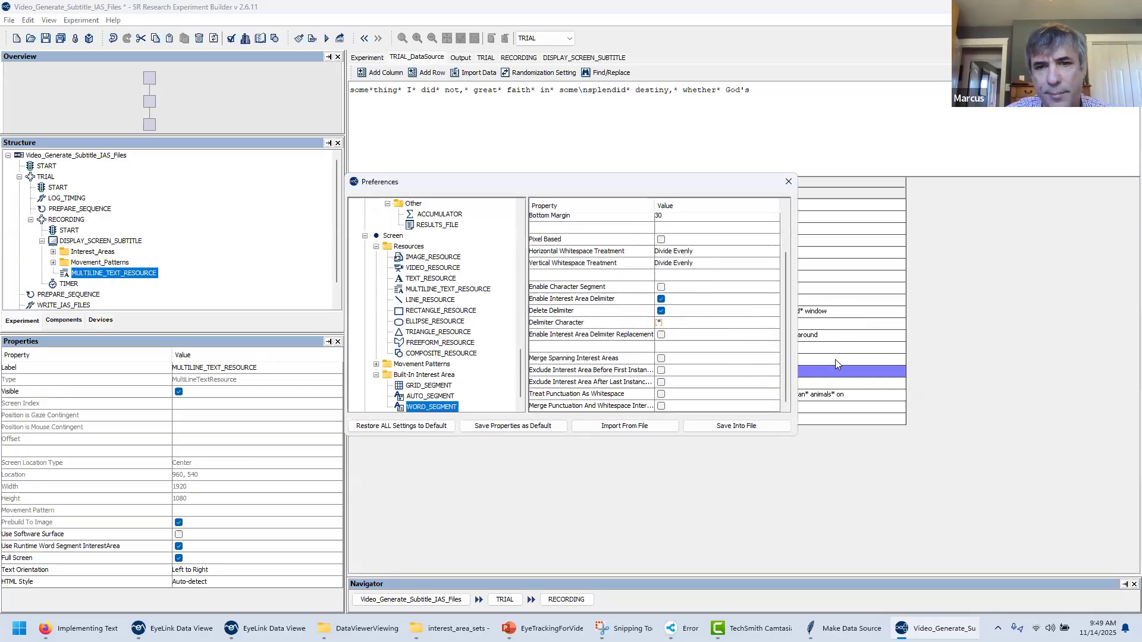
click(789, 181)
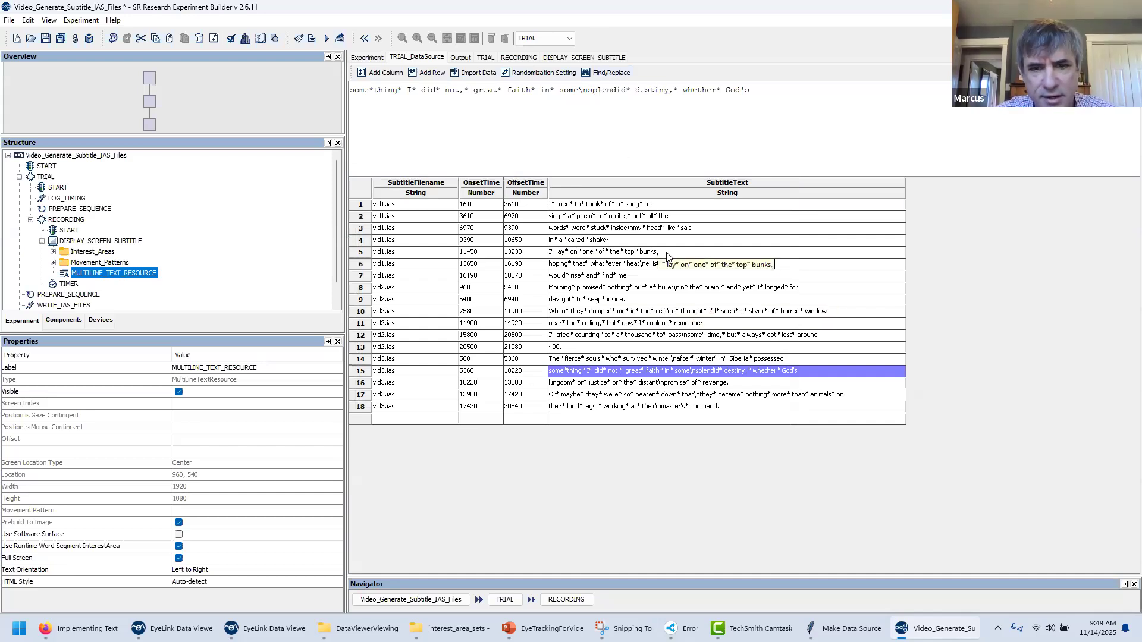
Undo the preceding asterisk edits in the SubtitleText column and the related delimiter preference changes.
click(685, 276)
key(ctrl+z)
key(ctrl+z)
key(ctrl+z)
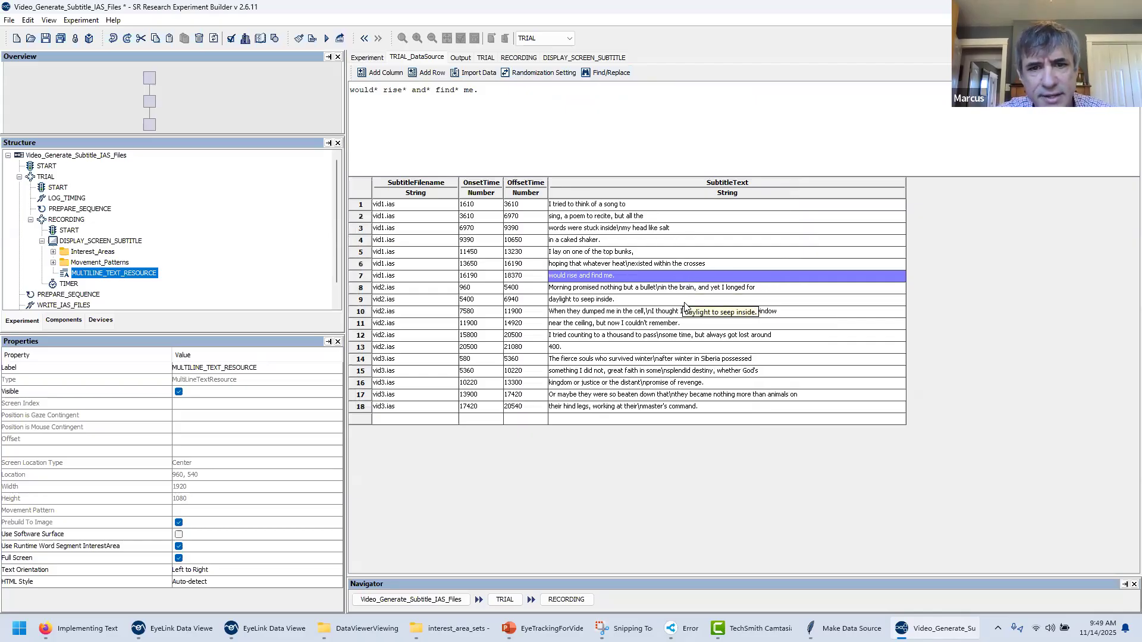
click(685, 299)
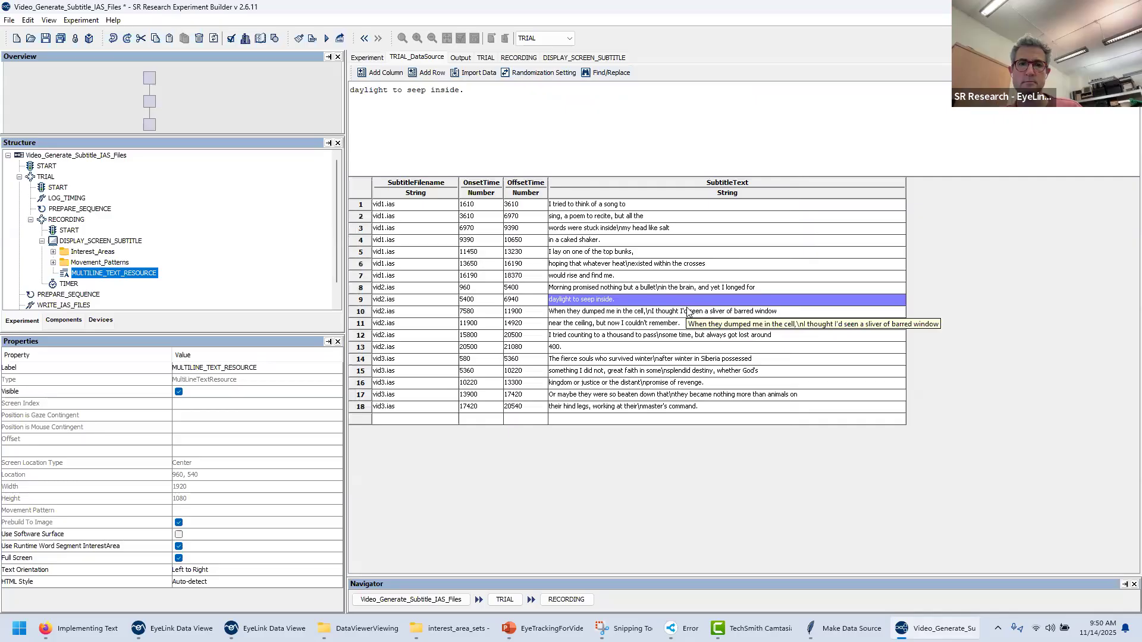
Replace every space in the SubtitleText column with an asterisk, and restore the space between "promised" and "nothing" in row 8.
click(619, 74)
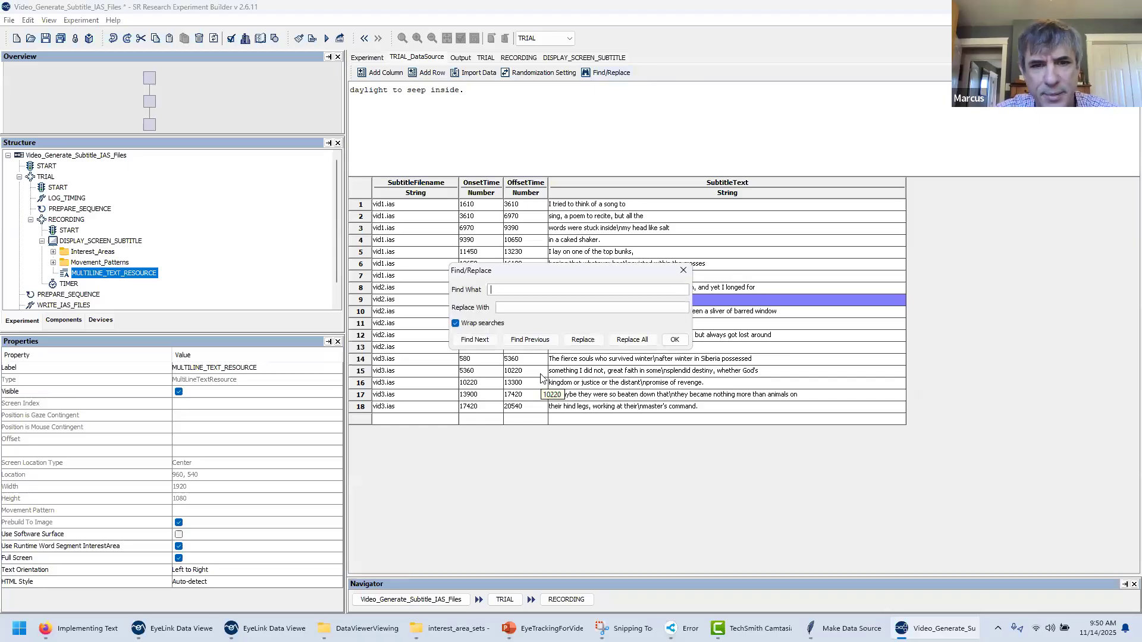
click(539, 310)
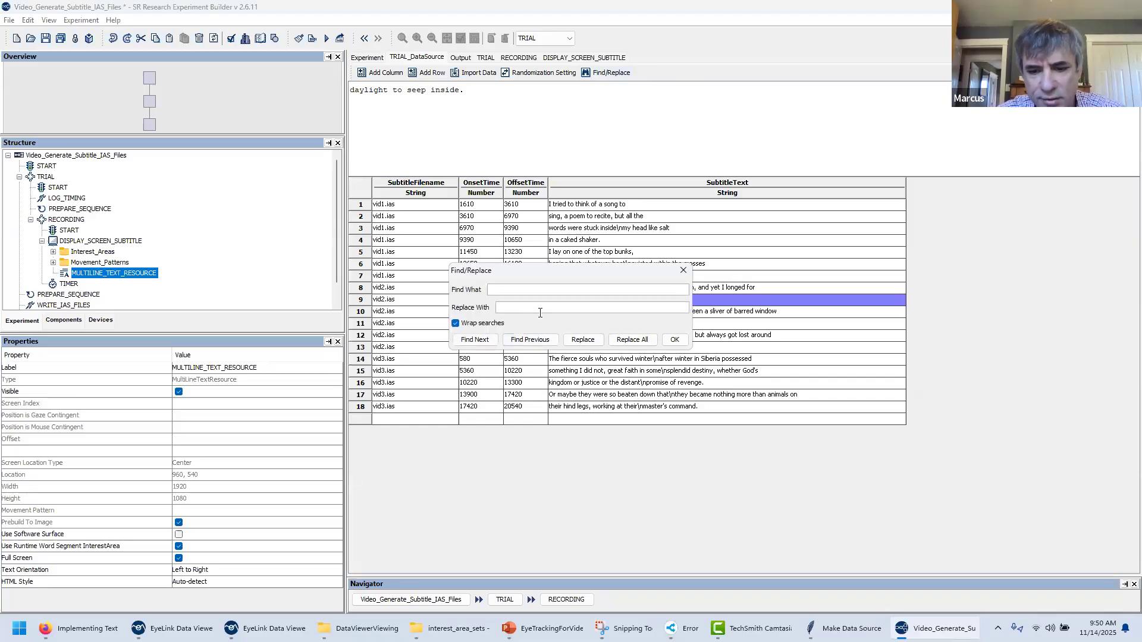
text(*)
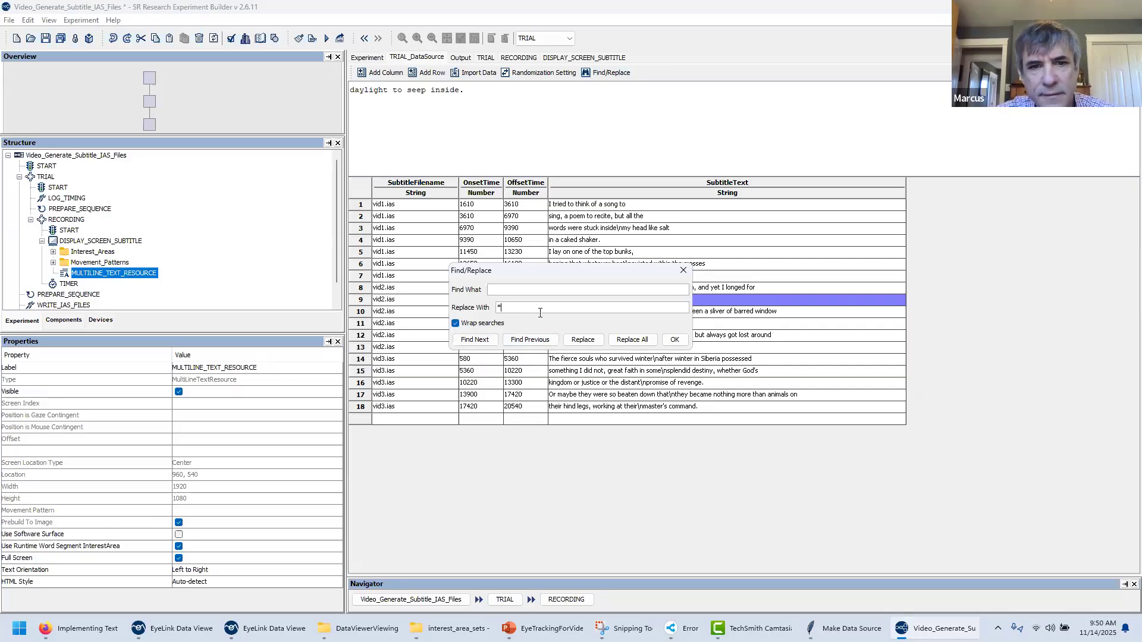
click(632, 340)
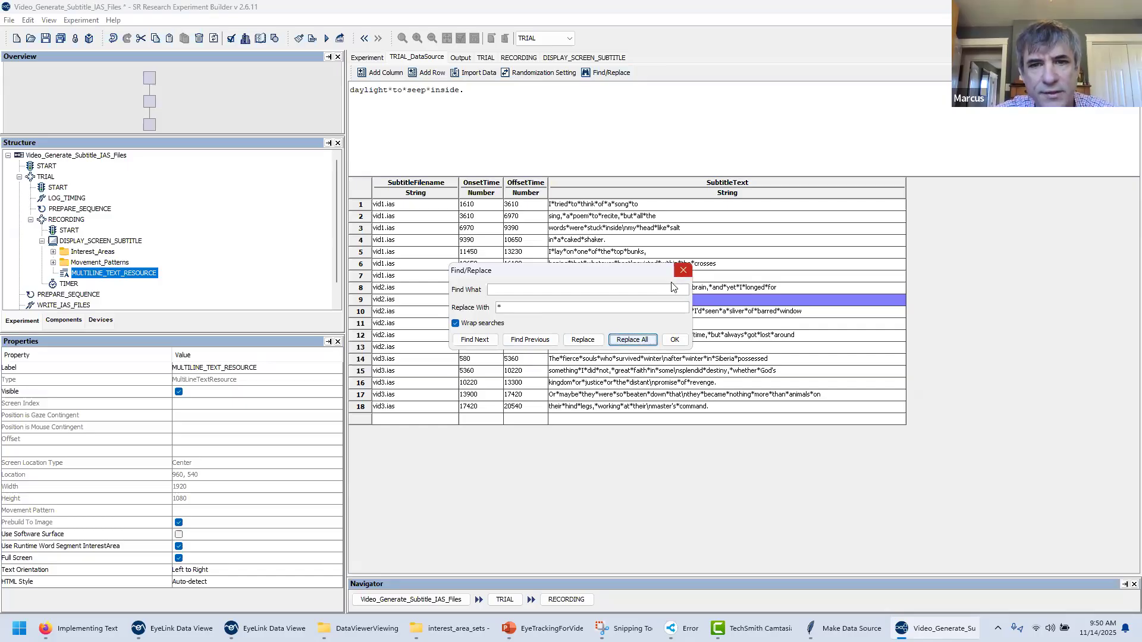
click(683, 270)
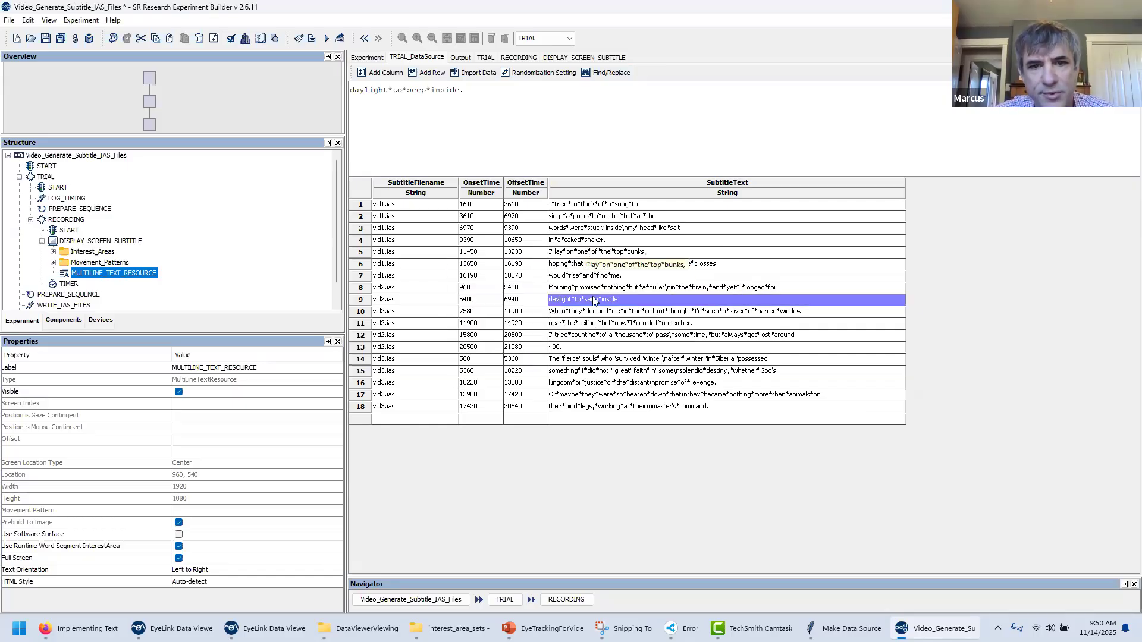
double_click(605, 290)
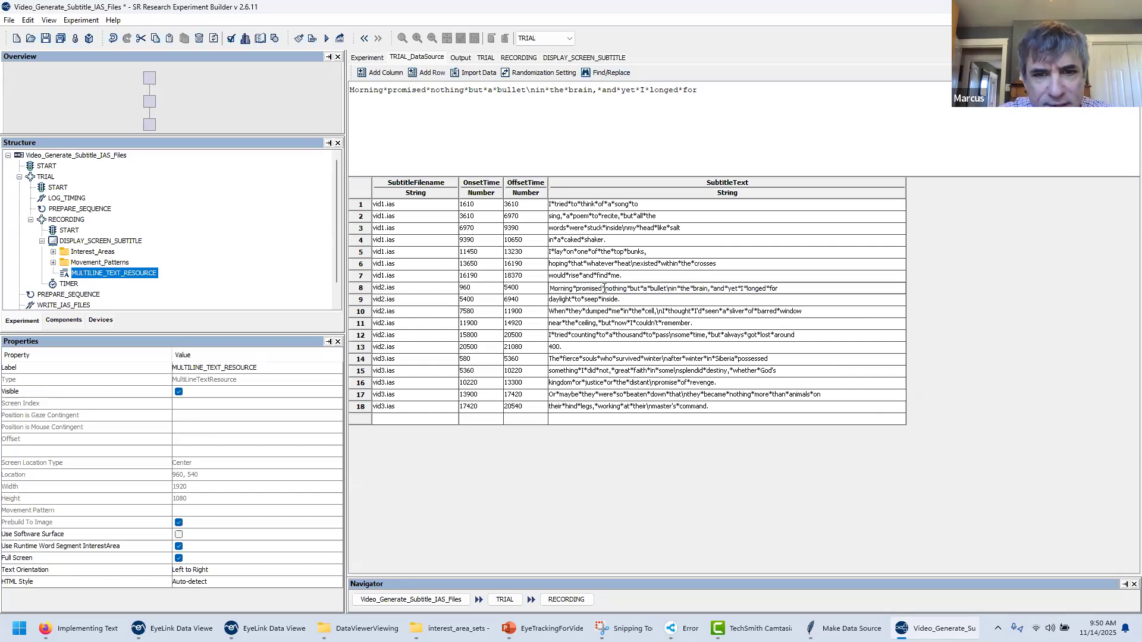
key(BackSpace)
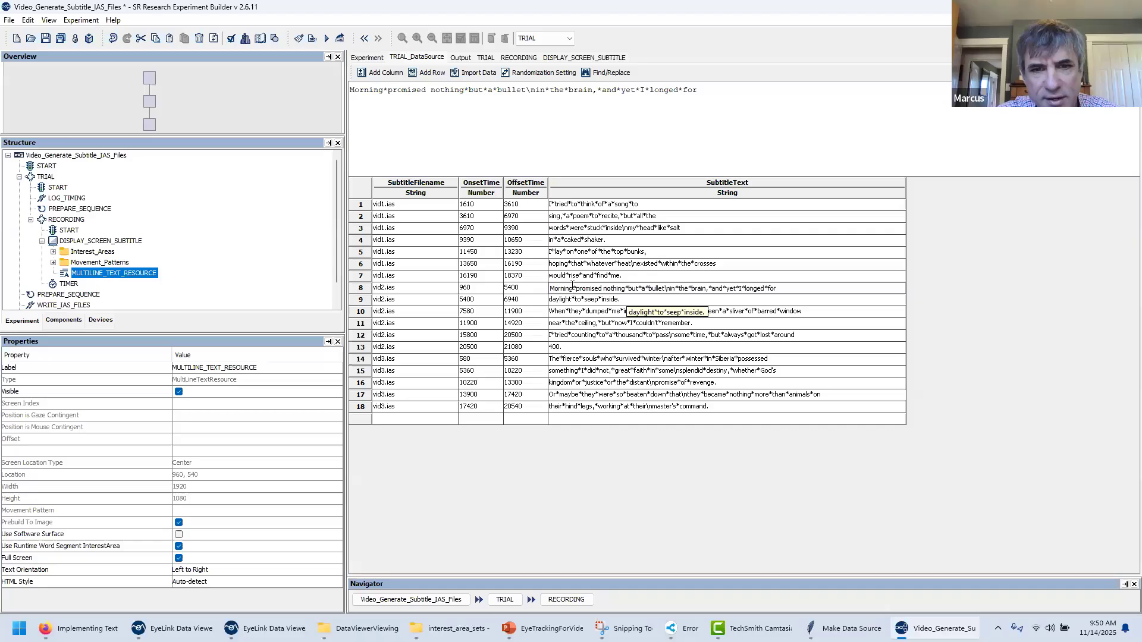
In the WORD_SEGMENT preferences, set the Delimiter Character to *, enable Interest Area Delimiter Replacement and open its replacement character for editing.
click(28, 19)
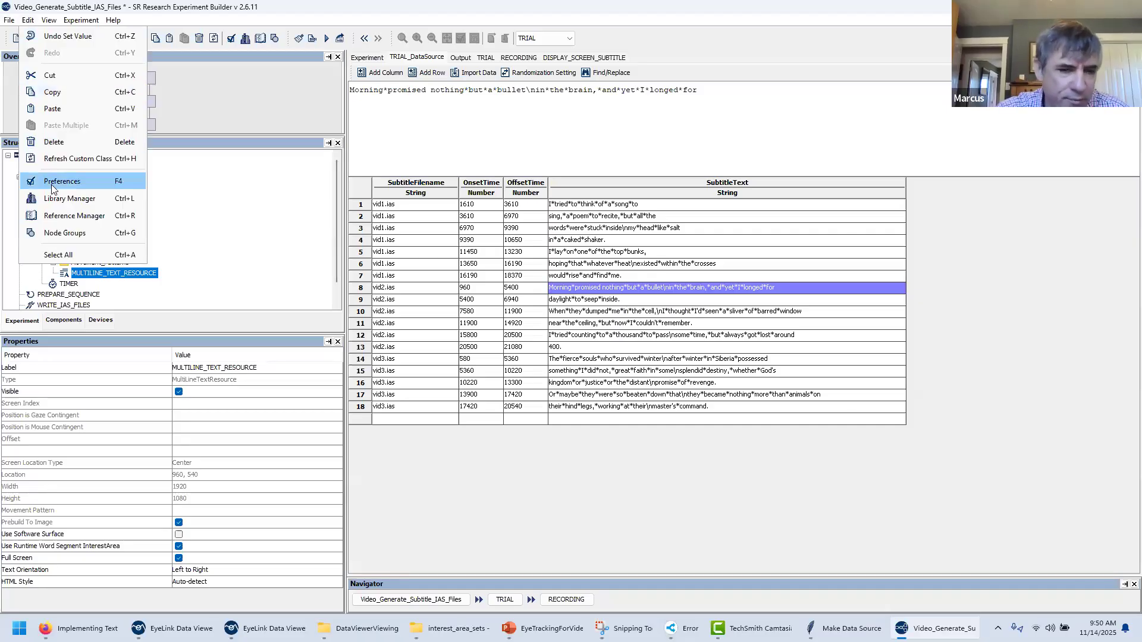
click(62, 181)
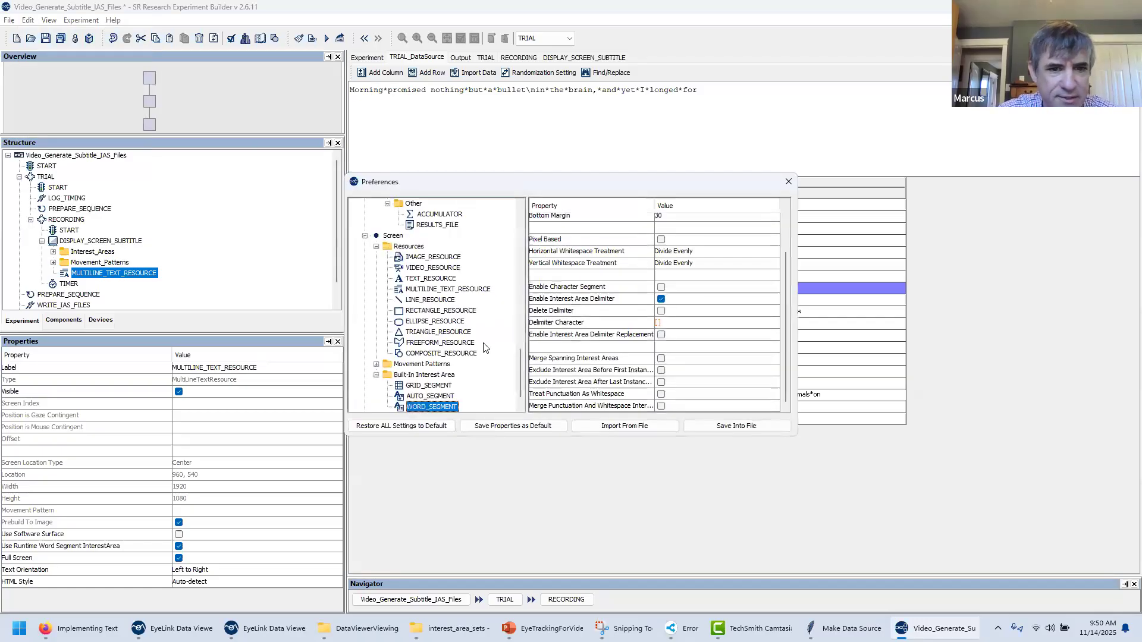
click(671, 326)
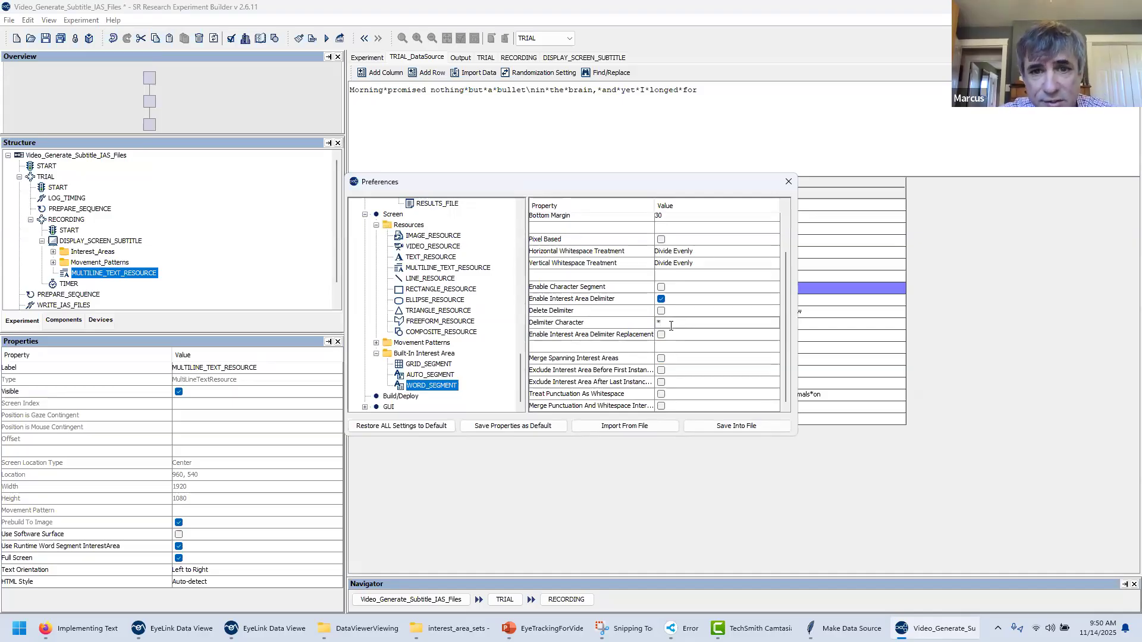
click(662, 335)
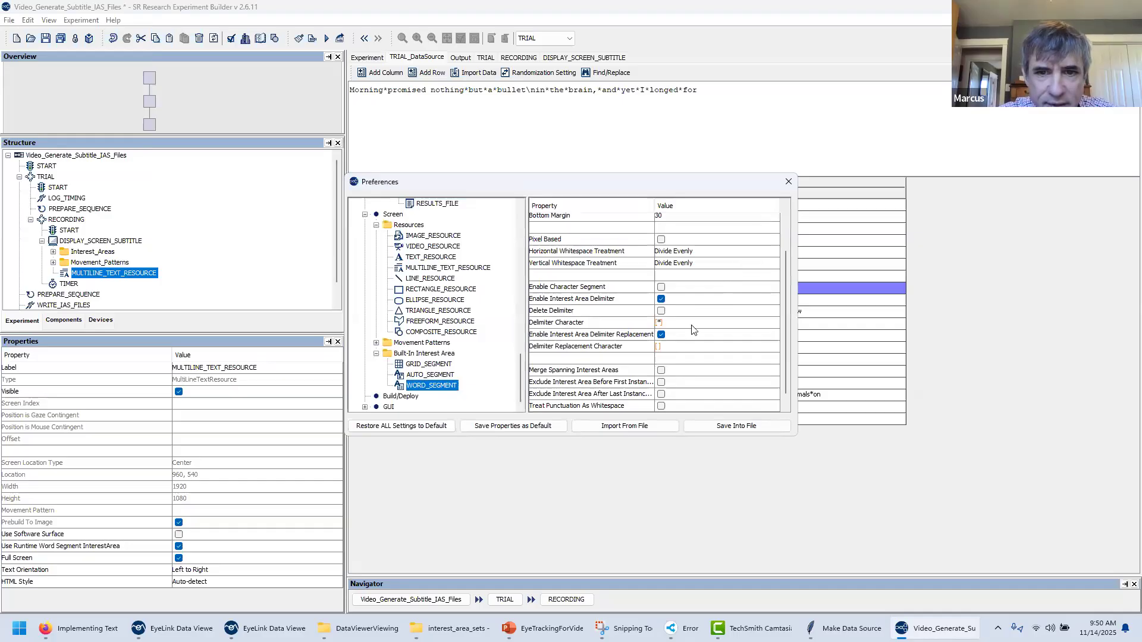
click(662, 348)
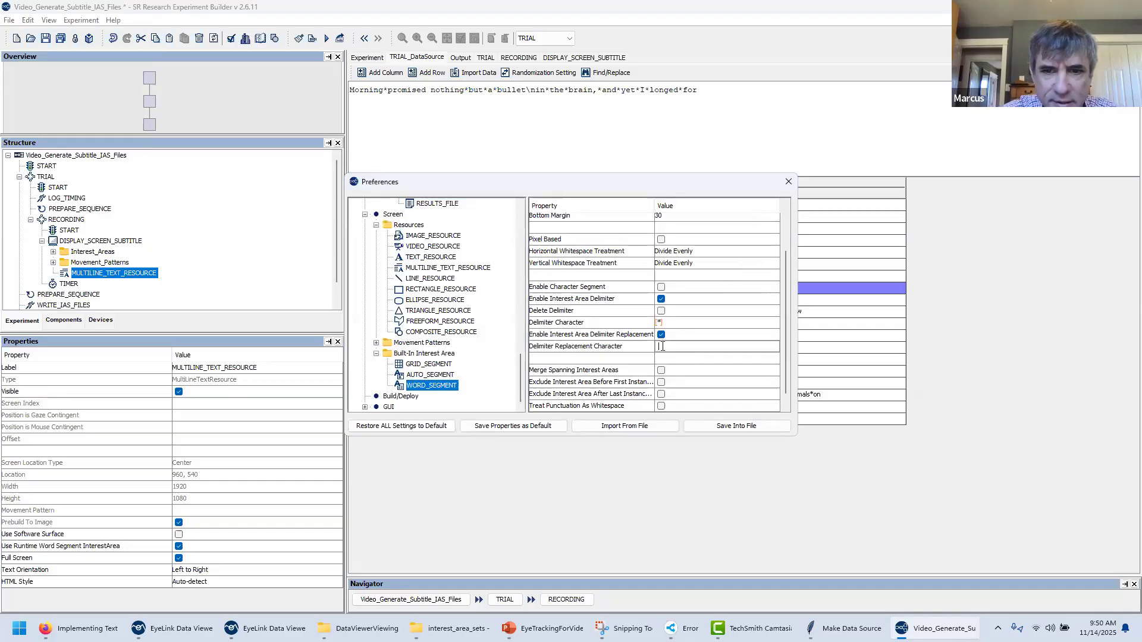
click(789, 181)
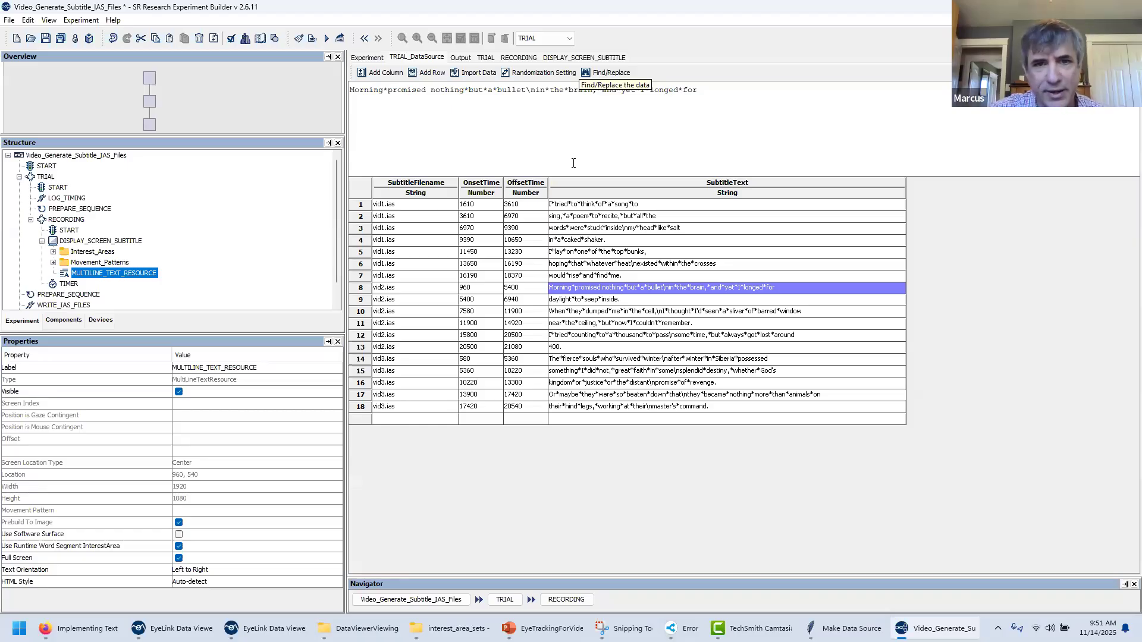
Undo the space-to-asterisk replacement and the row 8 edit in the SubtitleText column.
click(613, 336)
key(ctrl+z)
key(ctrl+z)
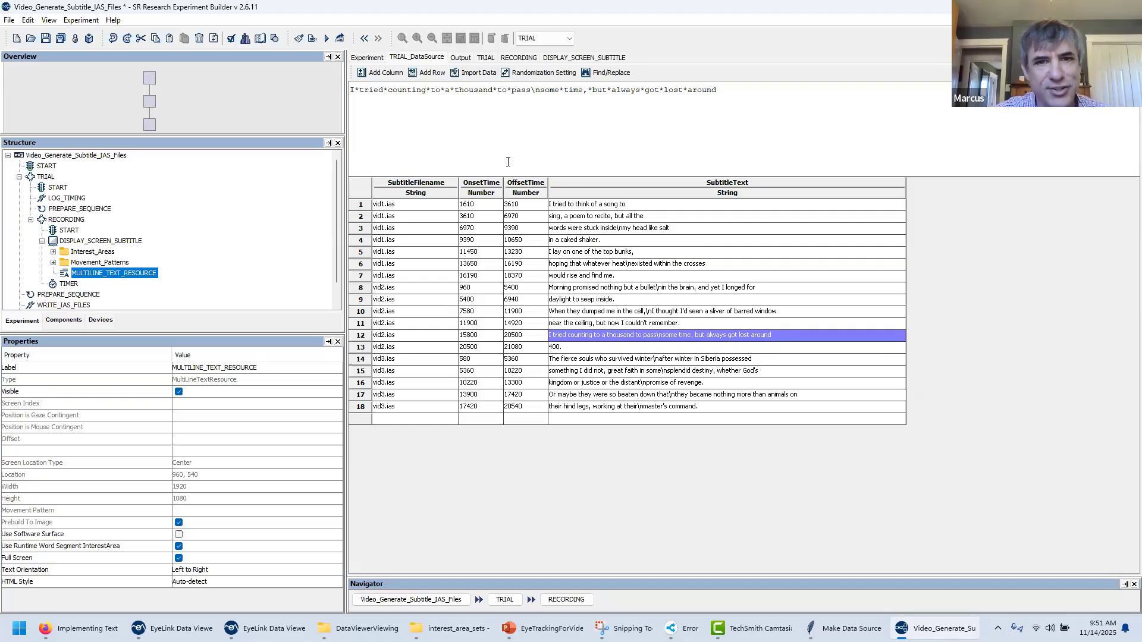
Turn Enable Character Segment on and off again in the WORD_SEGMENT preferences, and toggle Enable Interest Area Delimiter.
click(29, 21)
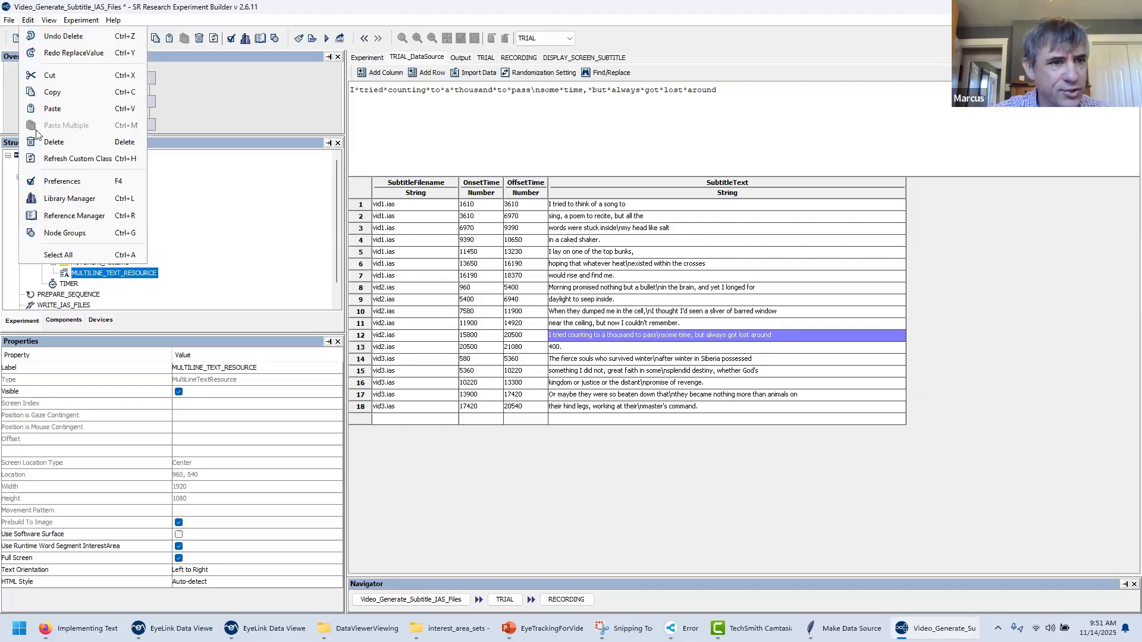
click(43, 186)
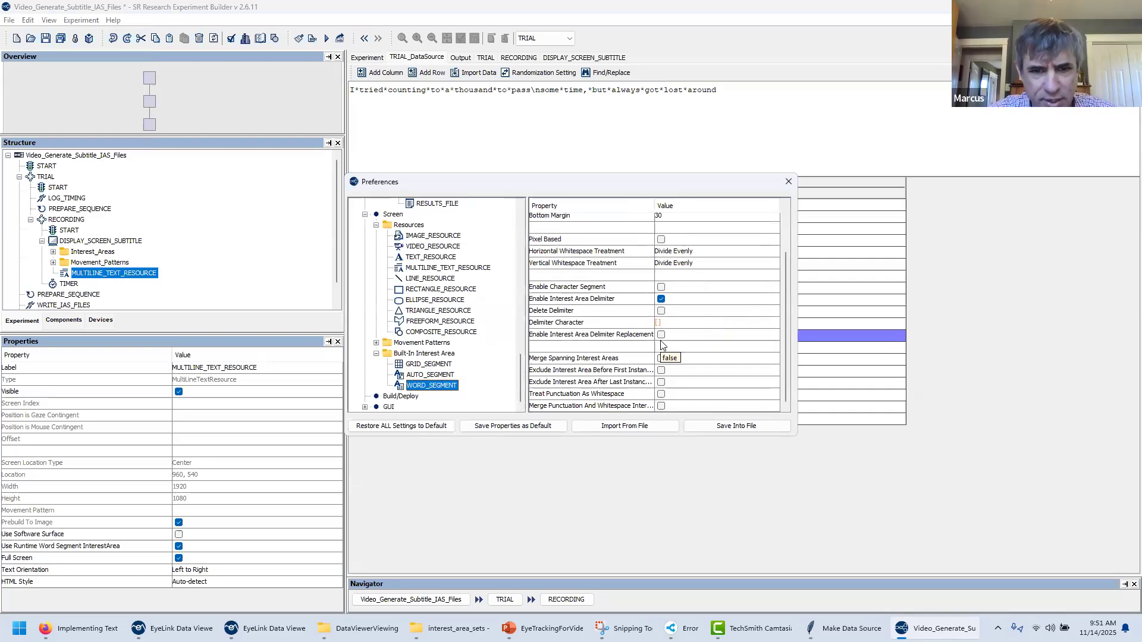
click(661, 288)
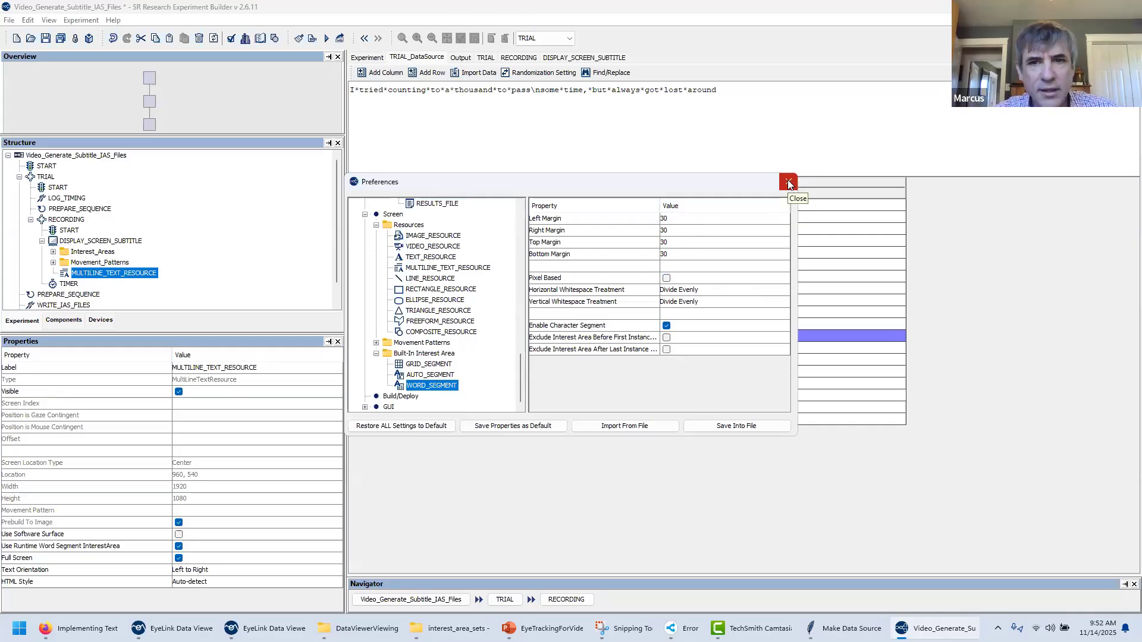
click(667, 326)
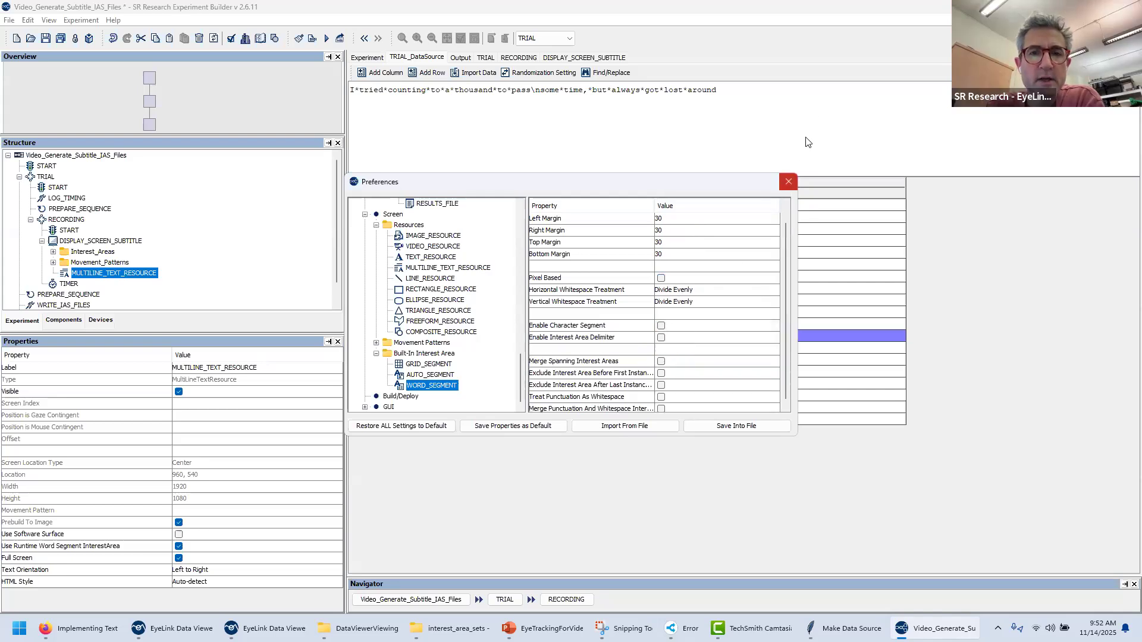
click(661, 338)
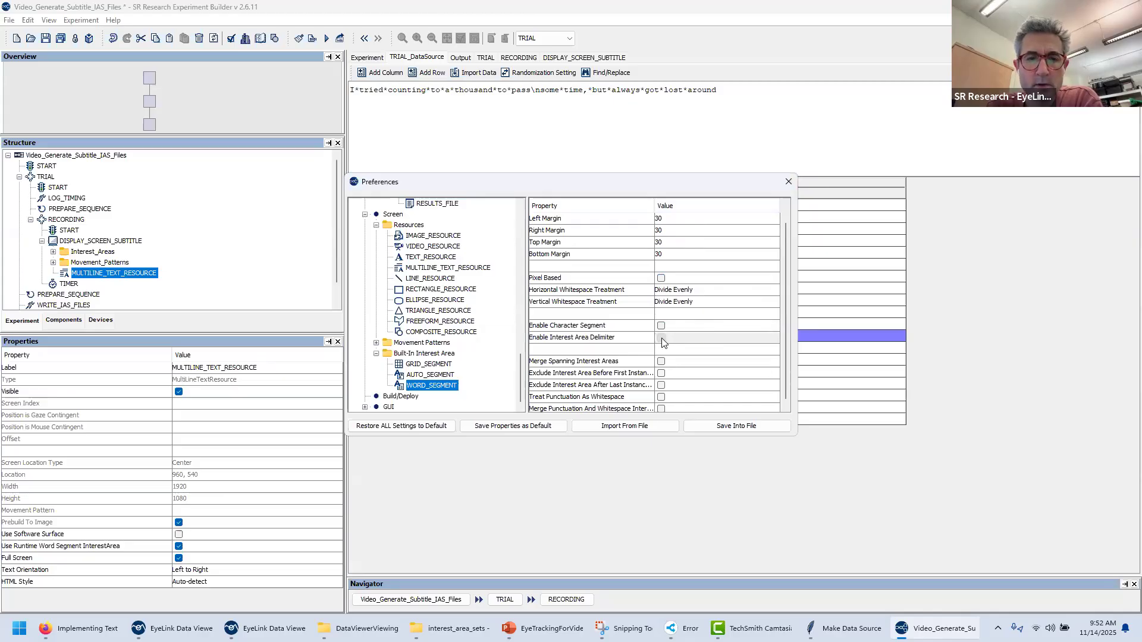
click(787, 182)
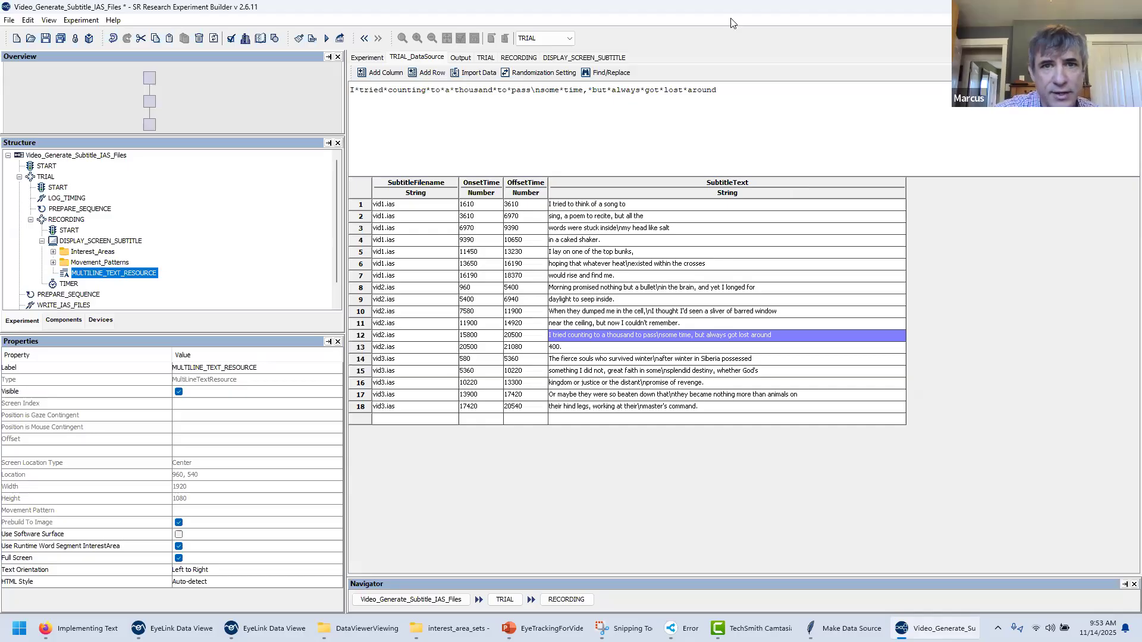
Look through the DISPLAY_SCREEN_SUBTITLE, TRIAL_DataSource and RECORDING editors, and return to the top-level experiment graph.
click(604, 58)
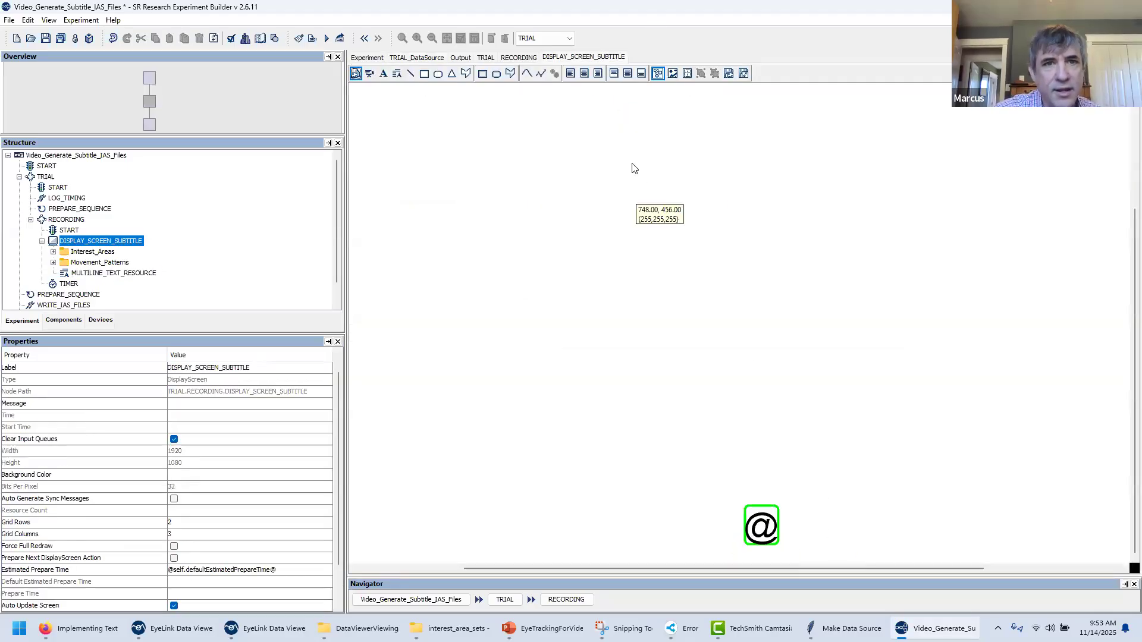
click(28, 20)
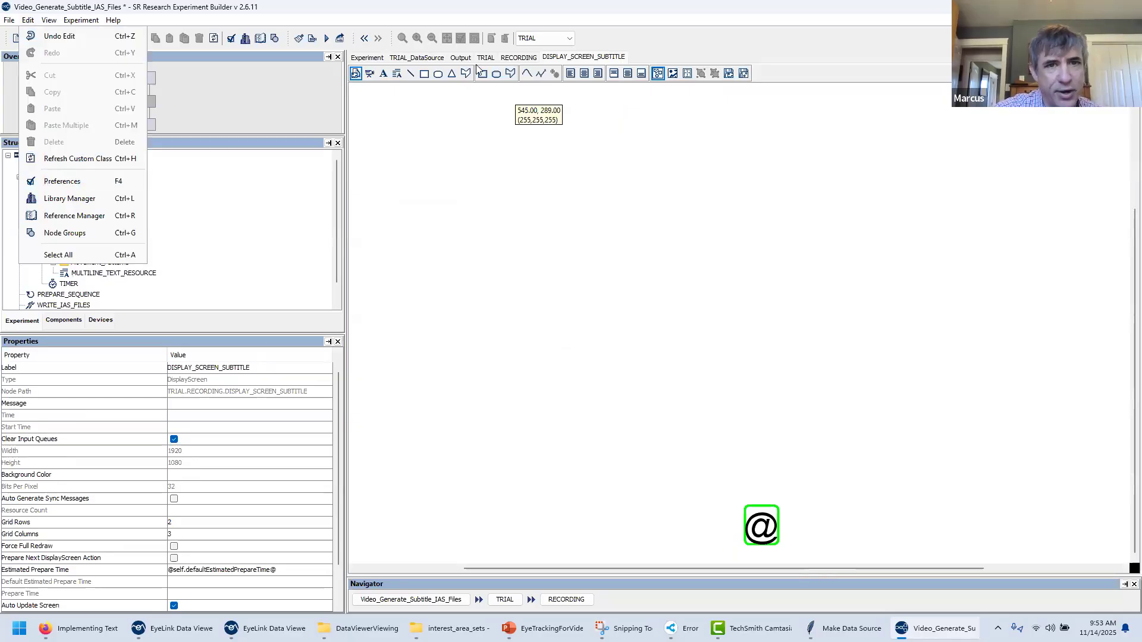
click(740, 229)
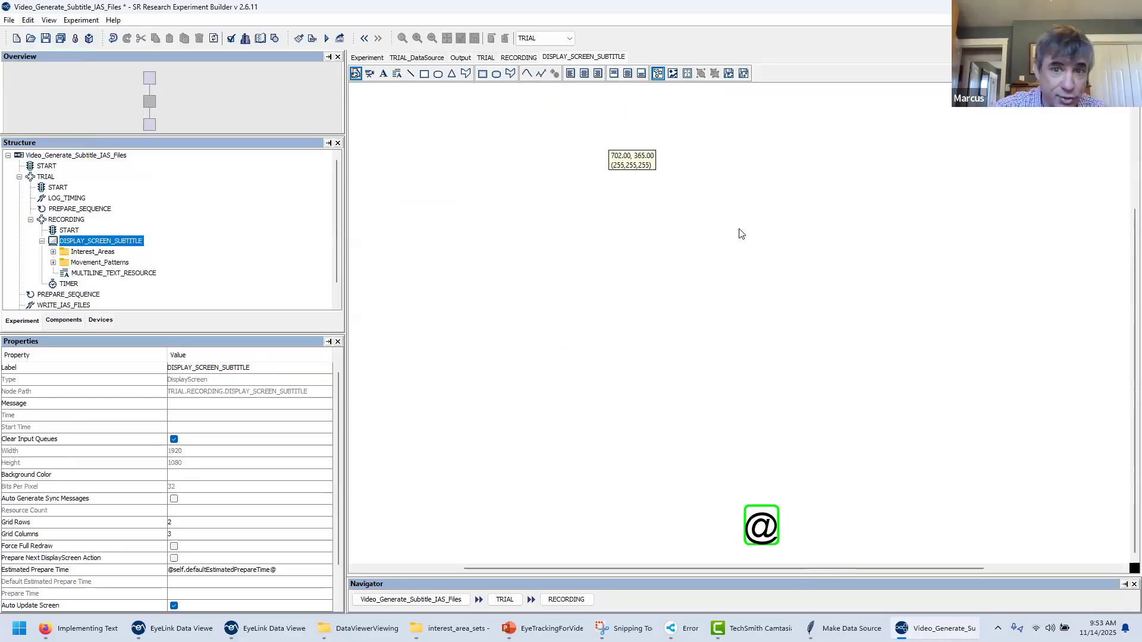
click(446, 60)
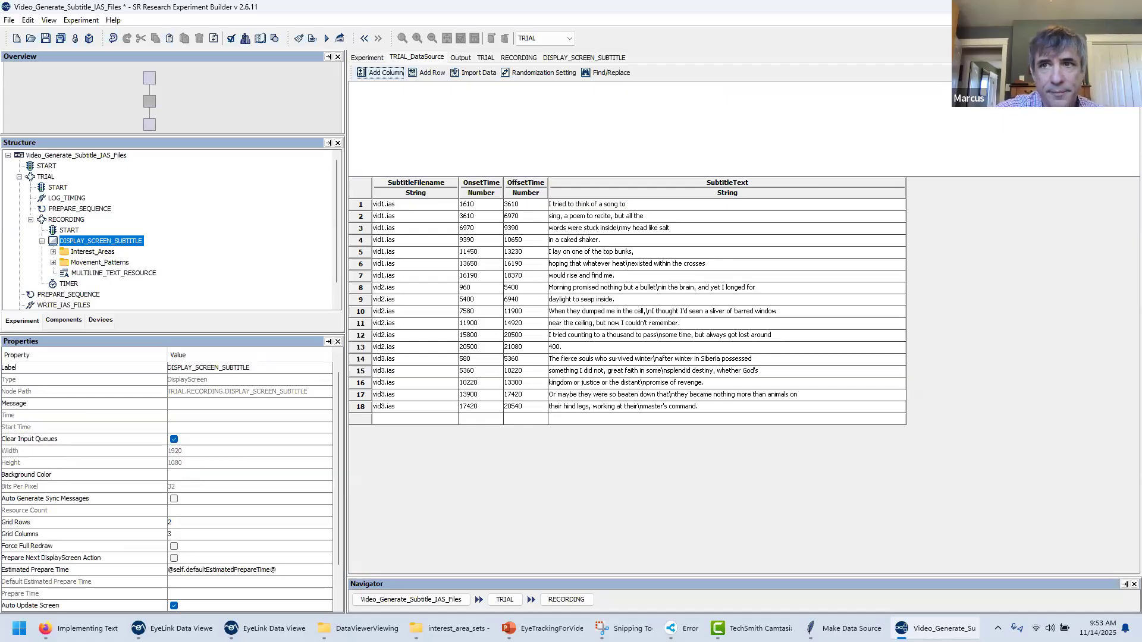
click(516, 57)
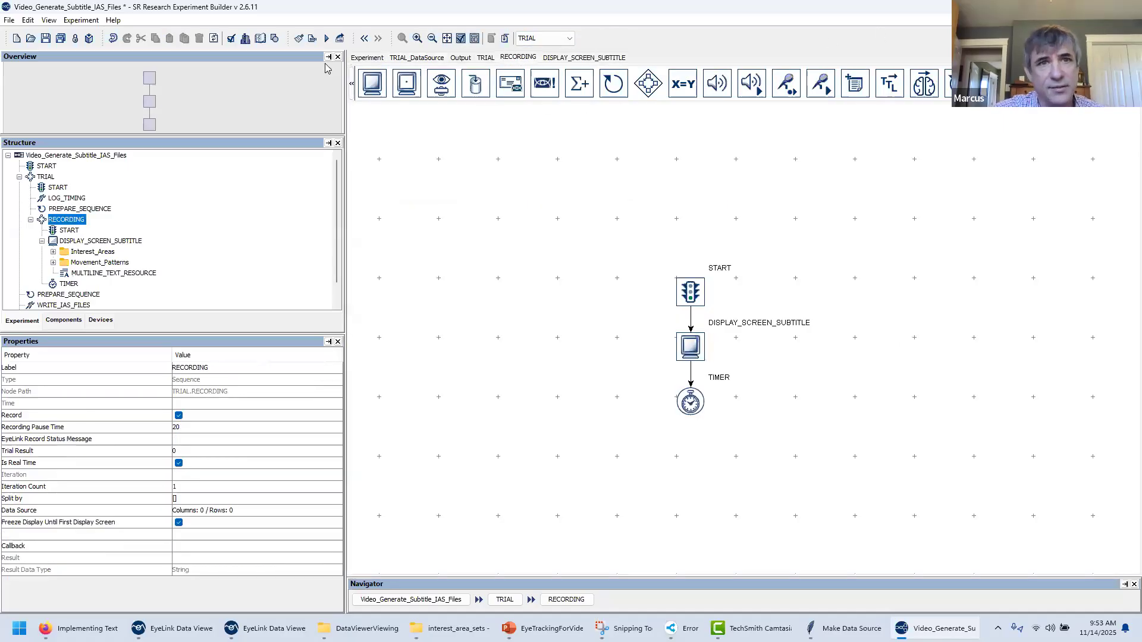
click(367, 58)
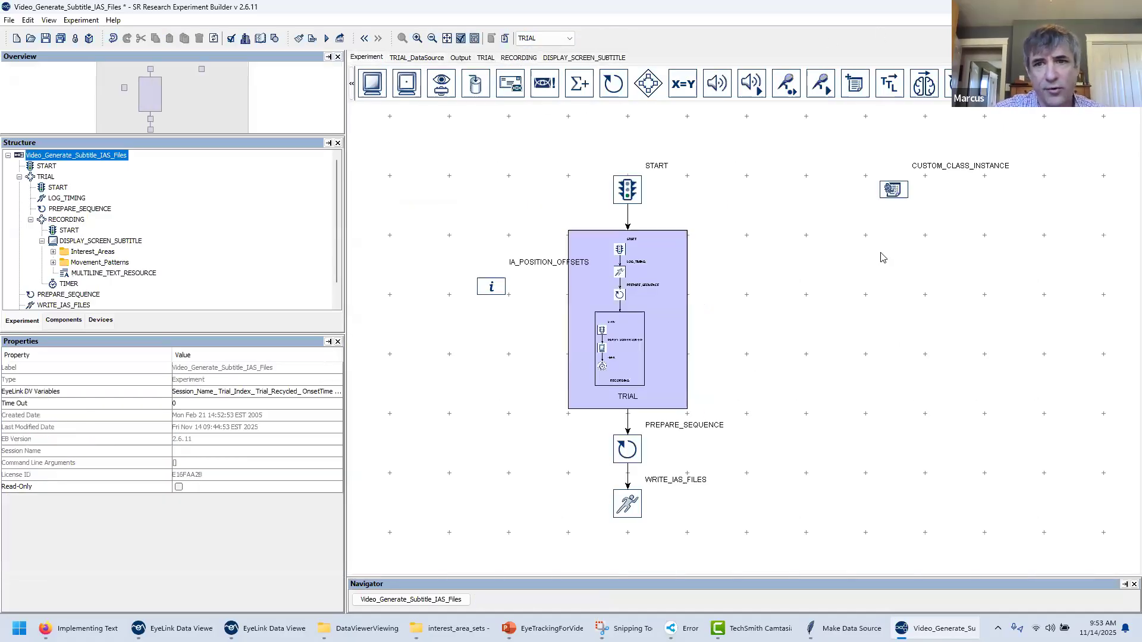
Select the IA_POSITION_OFFSETS variable in the experiment graph to inspect its properties.
click(498, 282)
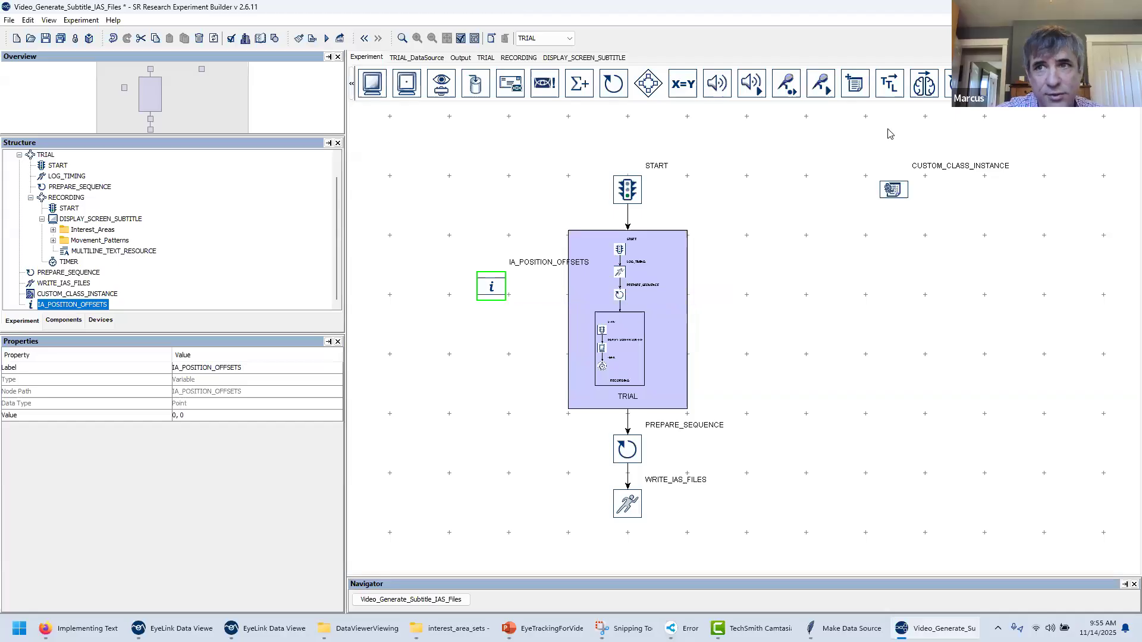
click(1074, 6)
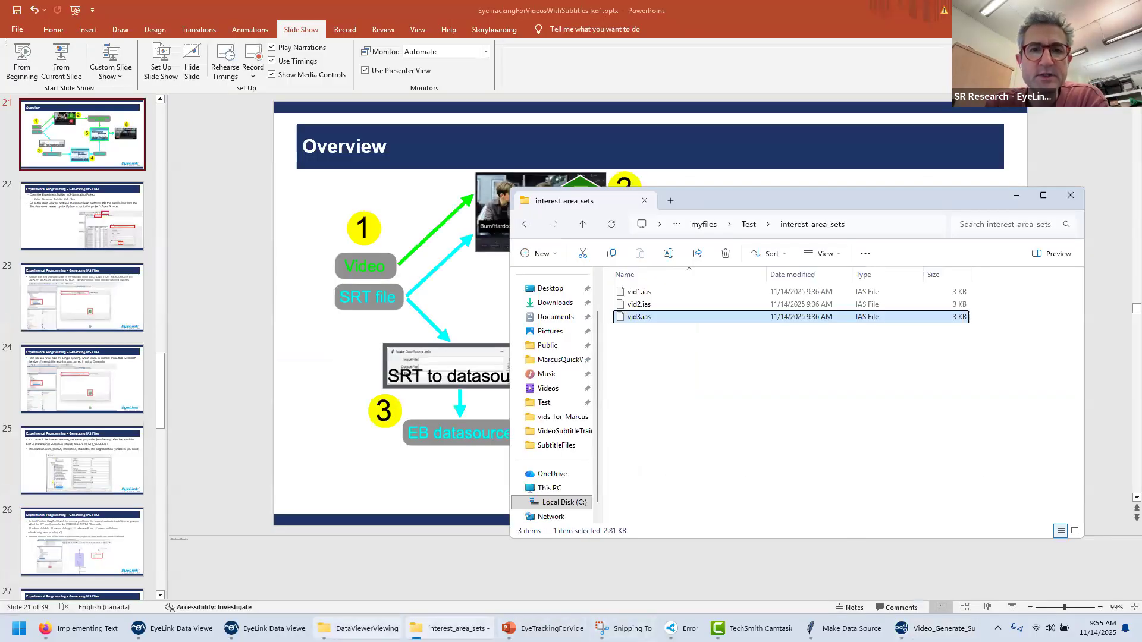
click(935, 628)
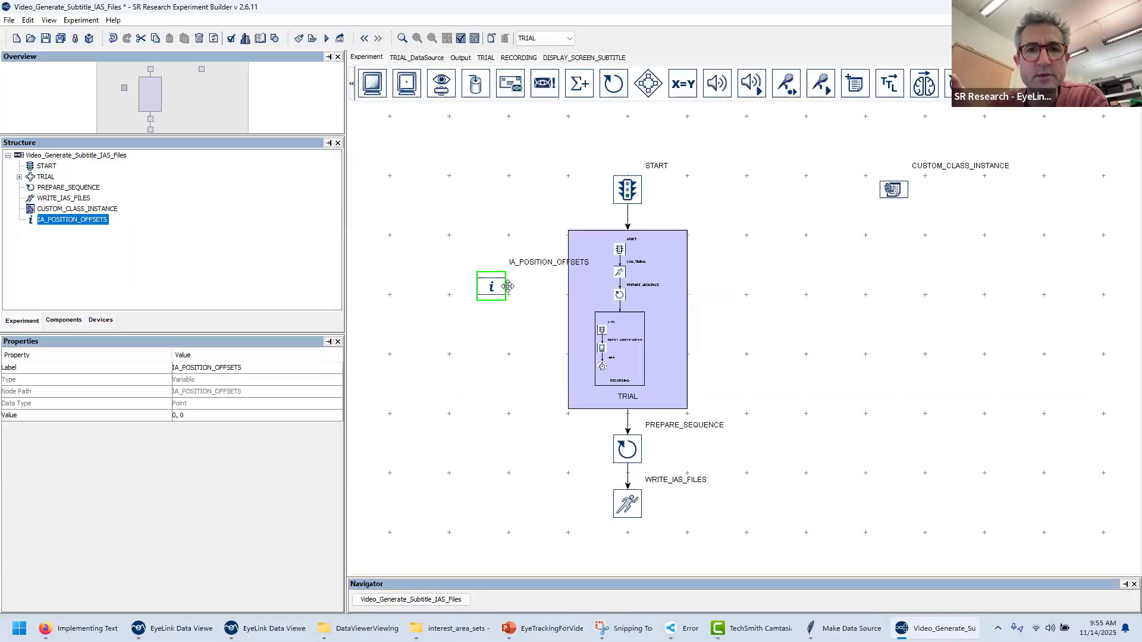
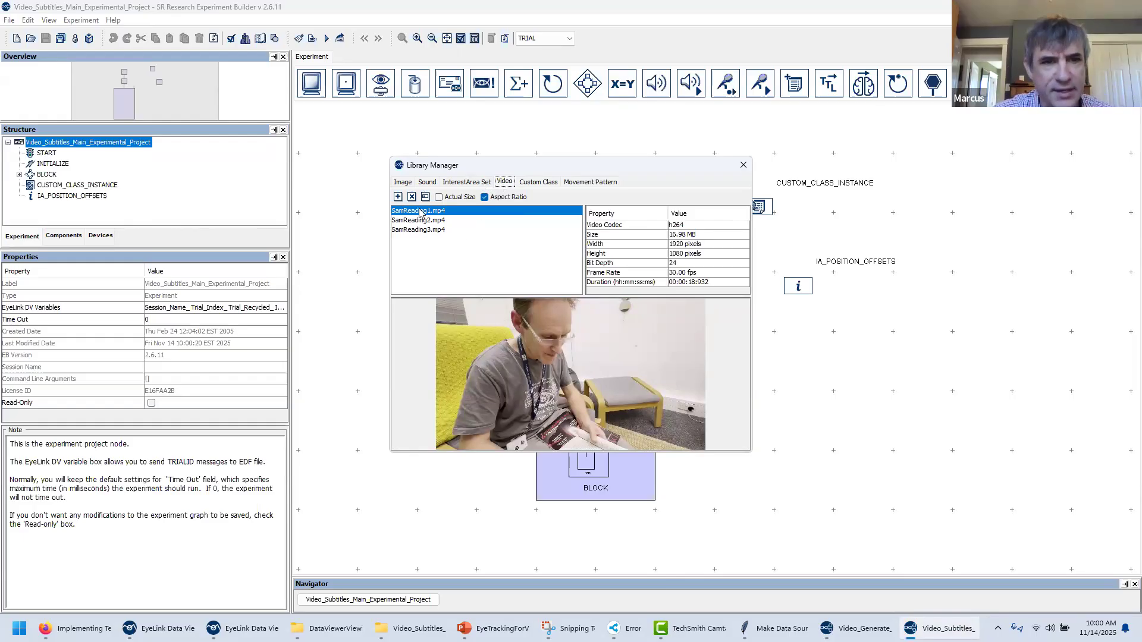
Start adding videos to the library and browse to the VideoSubtitleTraining folder on the C: drive.
click(398, 197)
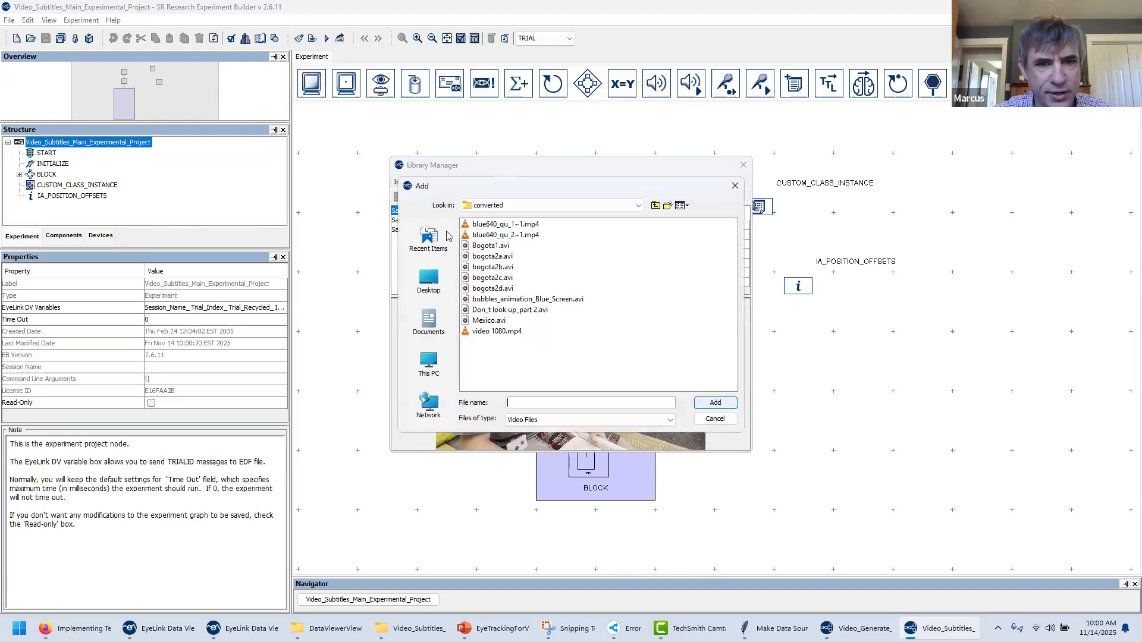
click(643, 206)
click(655, 208)
click(654, 208)
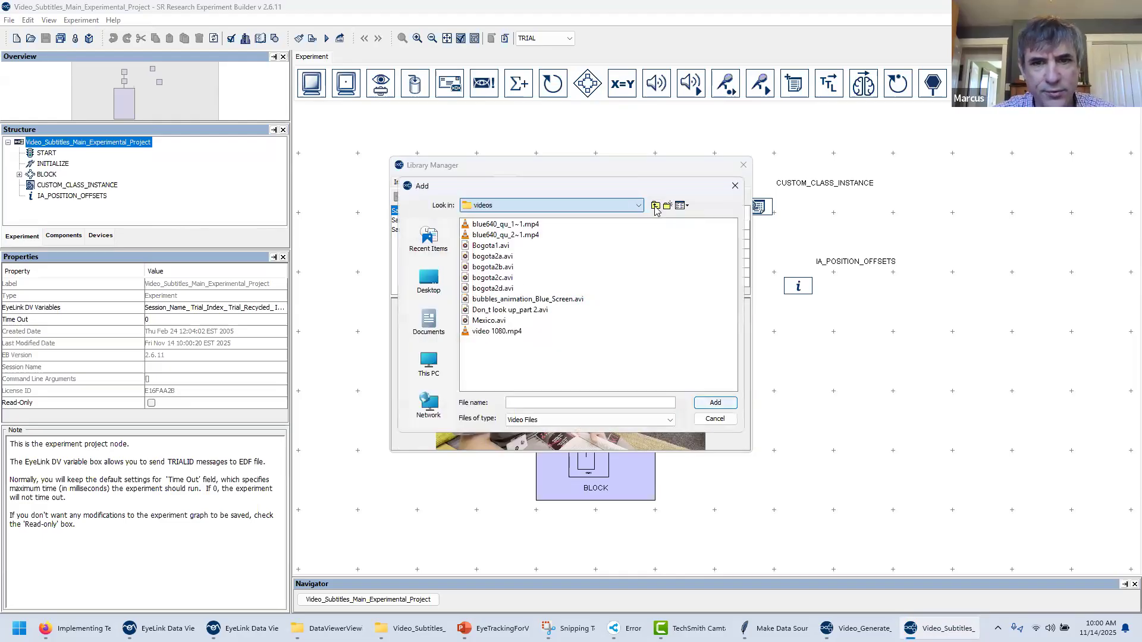
click(654, 208)
click(428, 363)
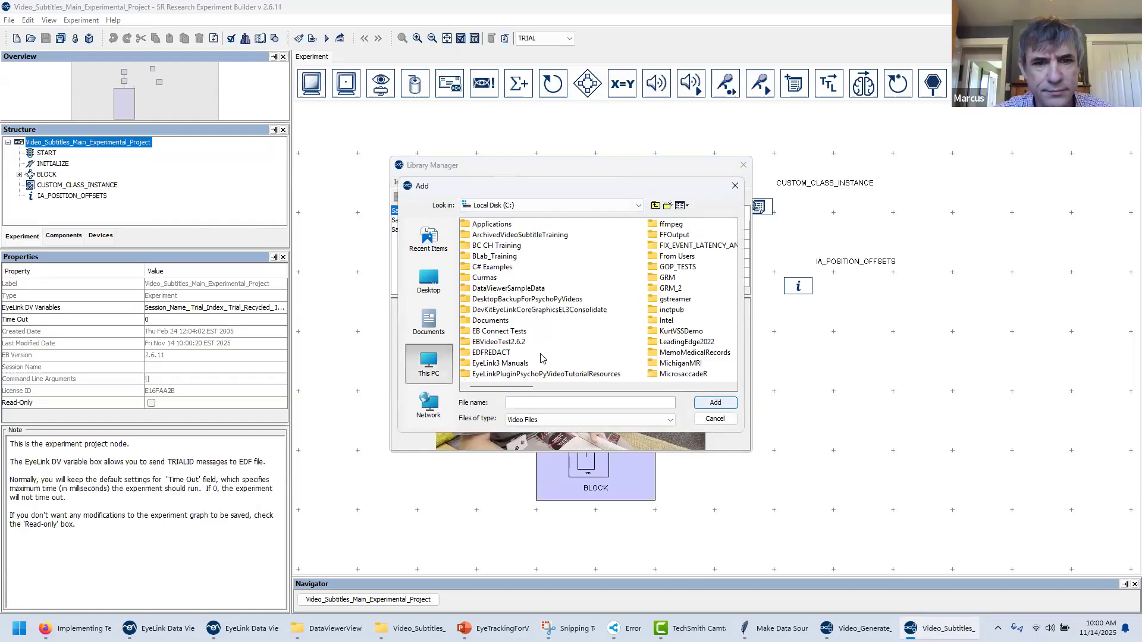
double_click(478, 225)
scroll(568, 305, down, 6)
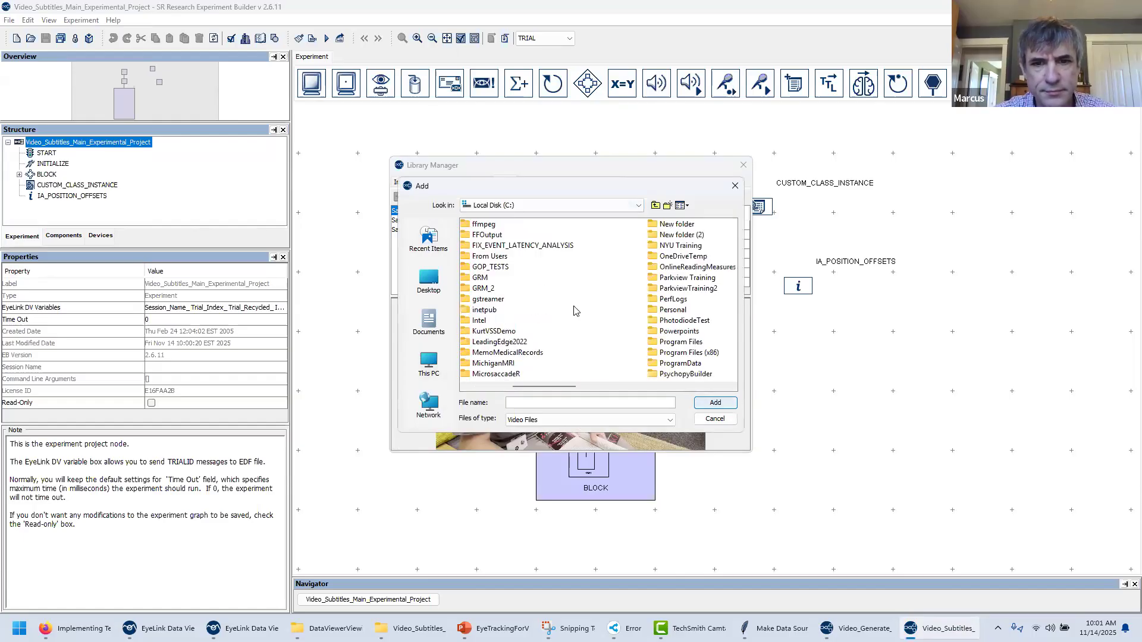
double_click(515, 353)
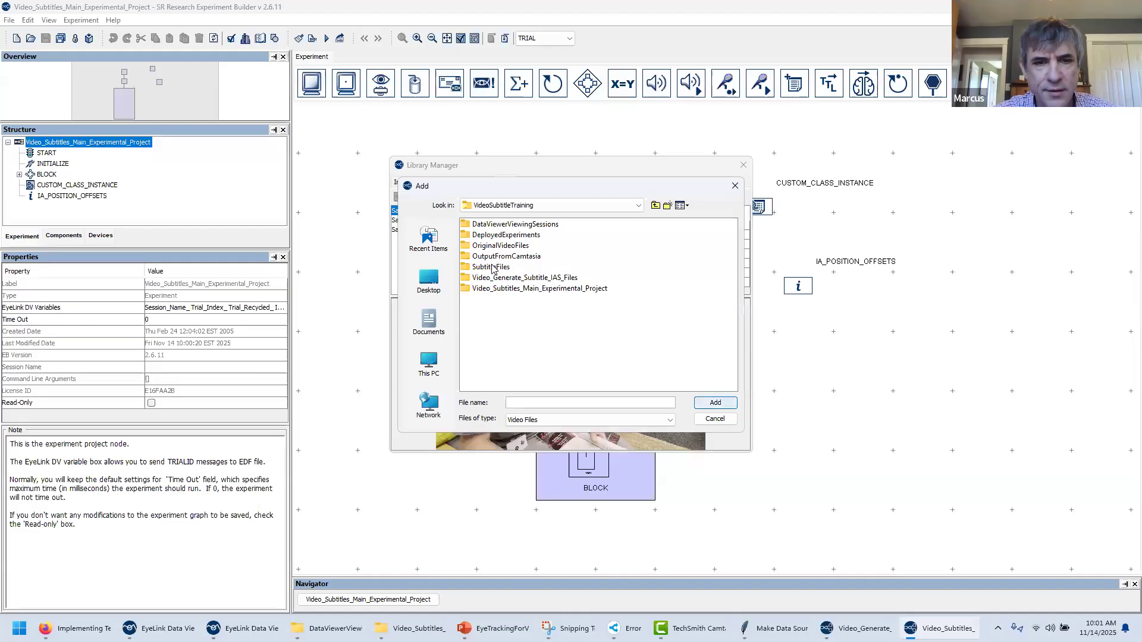
Add SamReading1.mp4, SamReading2.mp4 and SamReading3.mp4 from the OutputFromCamtasia folder, overwriting the existing library copies.
double_click(492, 256)
click(489, 225)
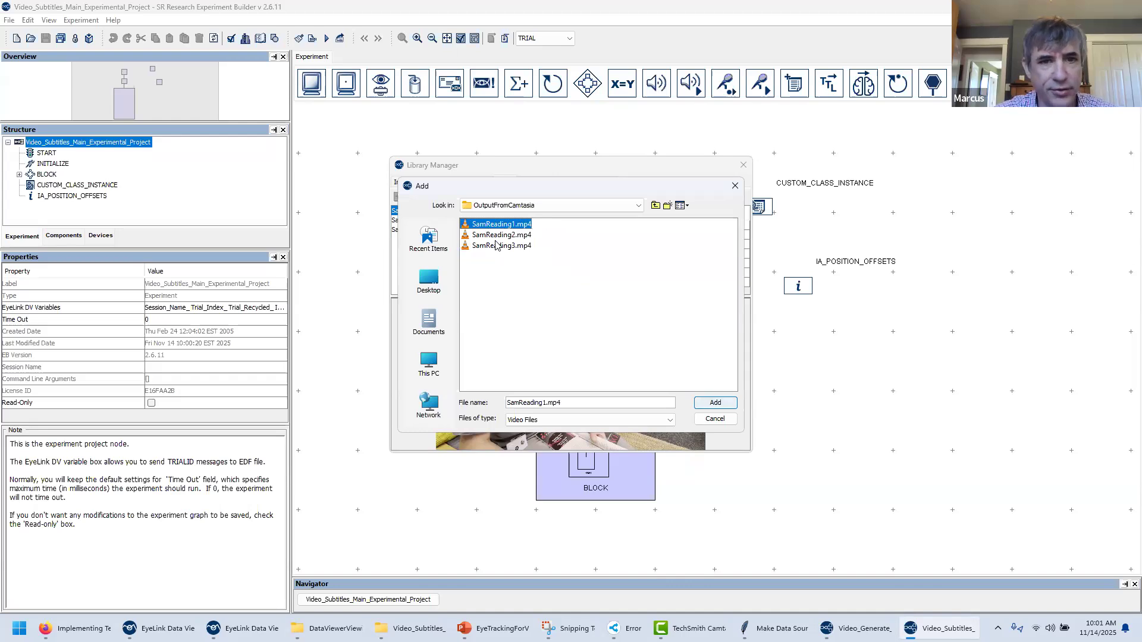
shift+click(497, 245)
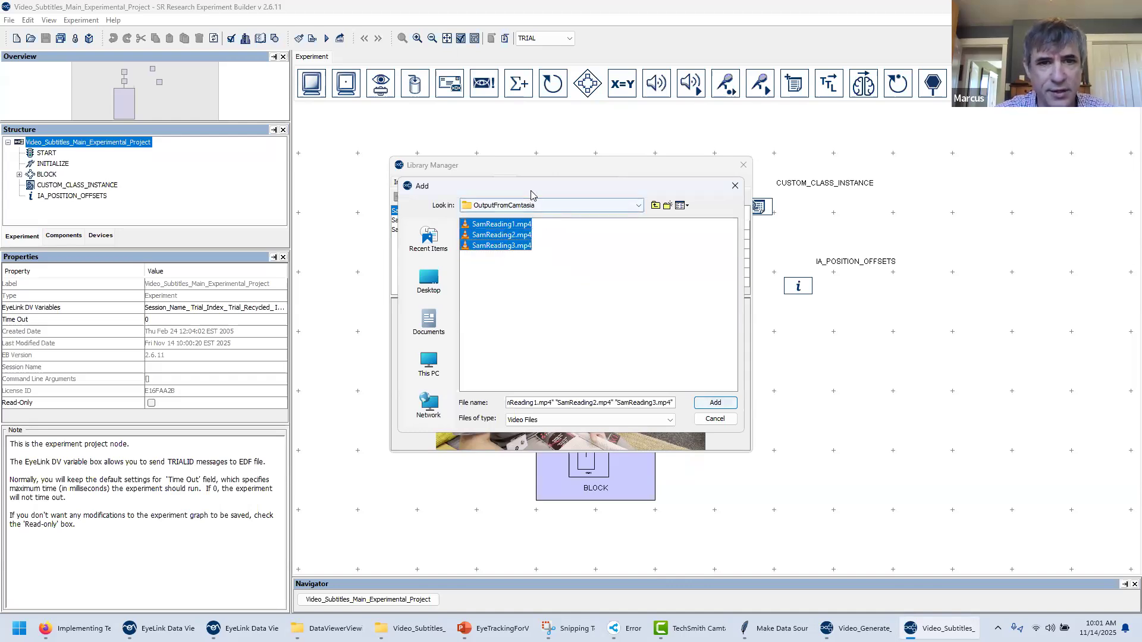
drag(532, 195, 829, 238)
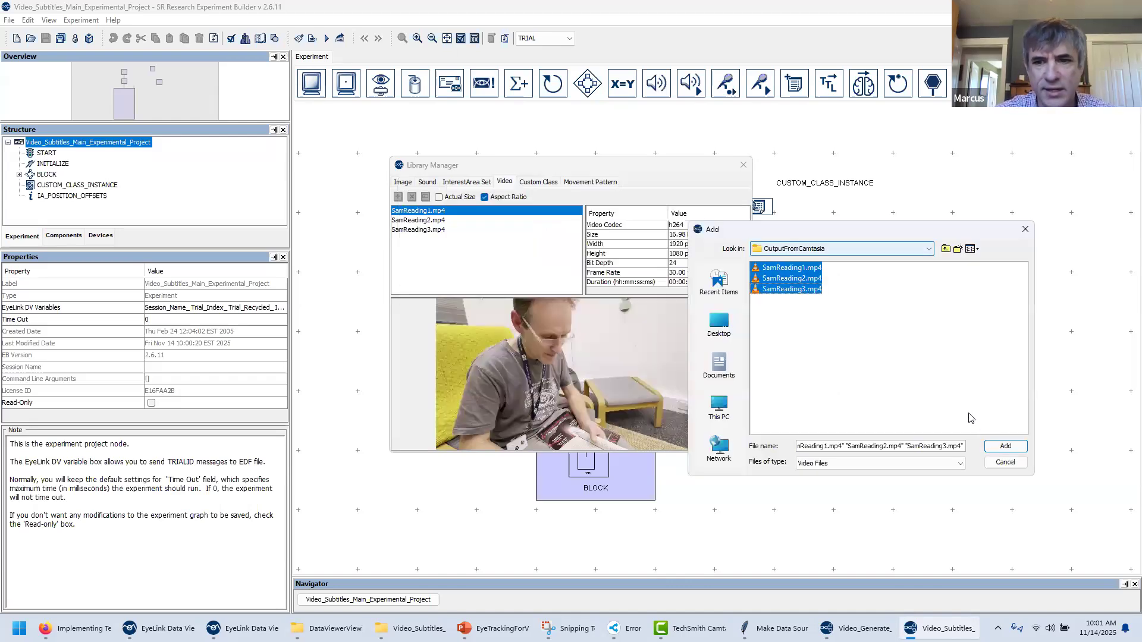
click(1005, 447)
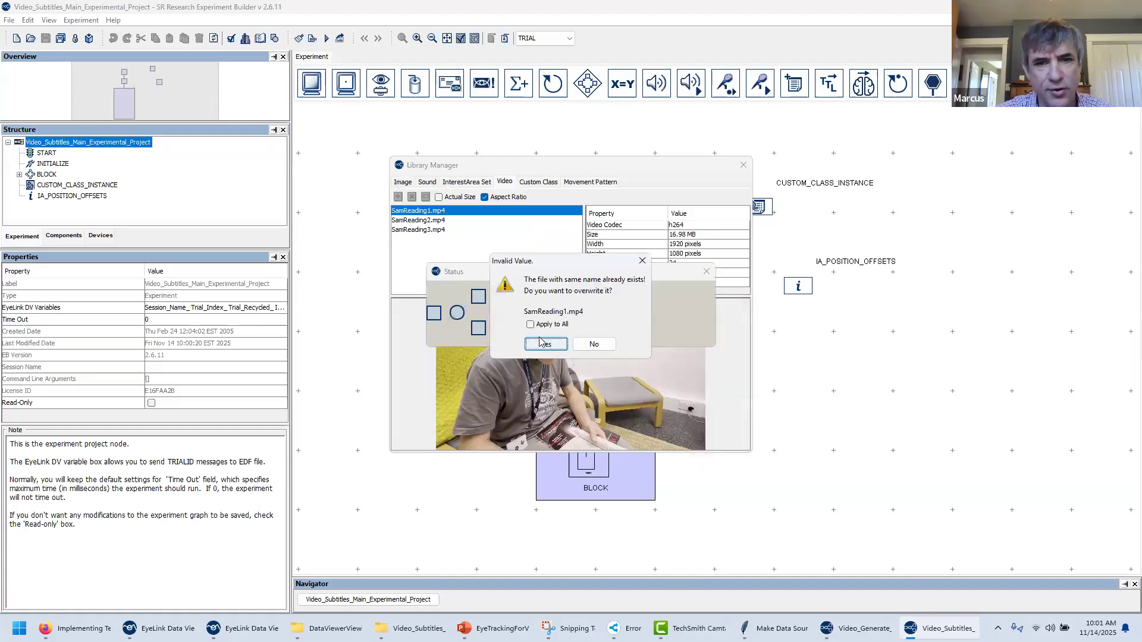
click(543, 345)
click(545, 342)
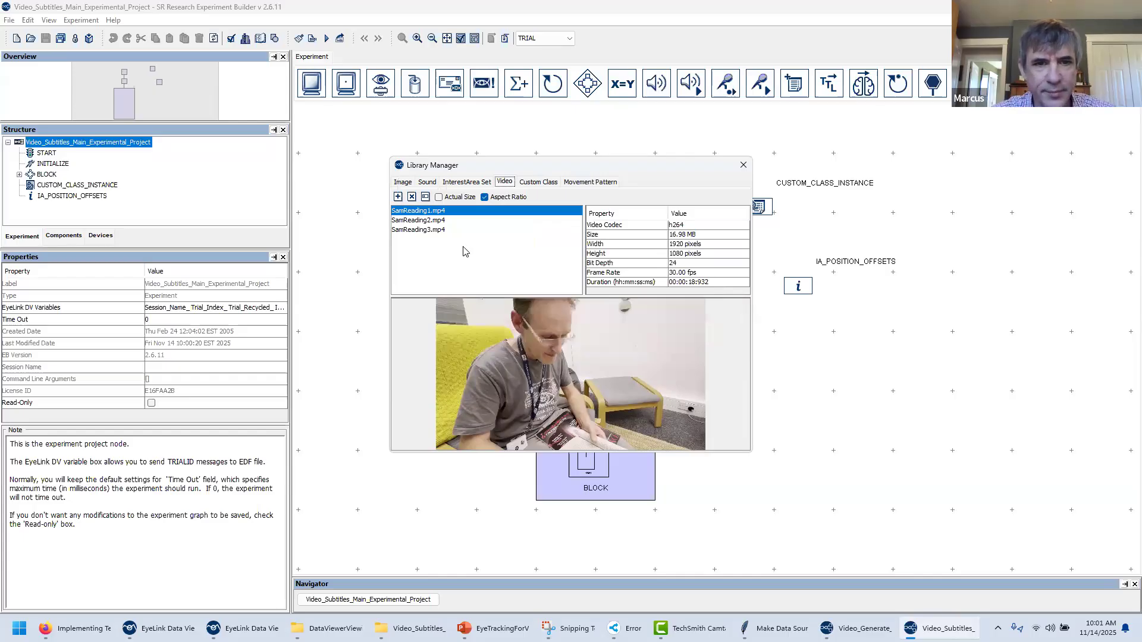
Check the SamReading1 and SamReading2 video properties in the library, and inspect the DISPLAY device's resolution and refresh rate settings.
click(439, 221)
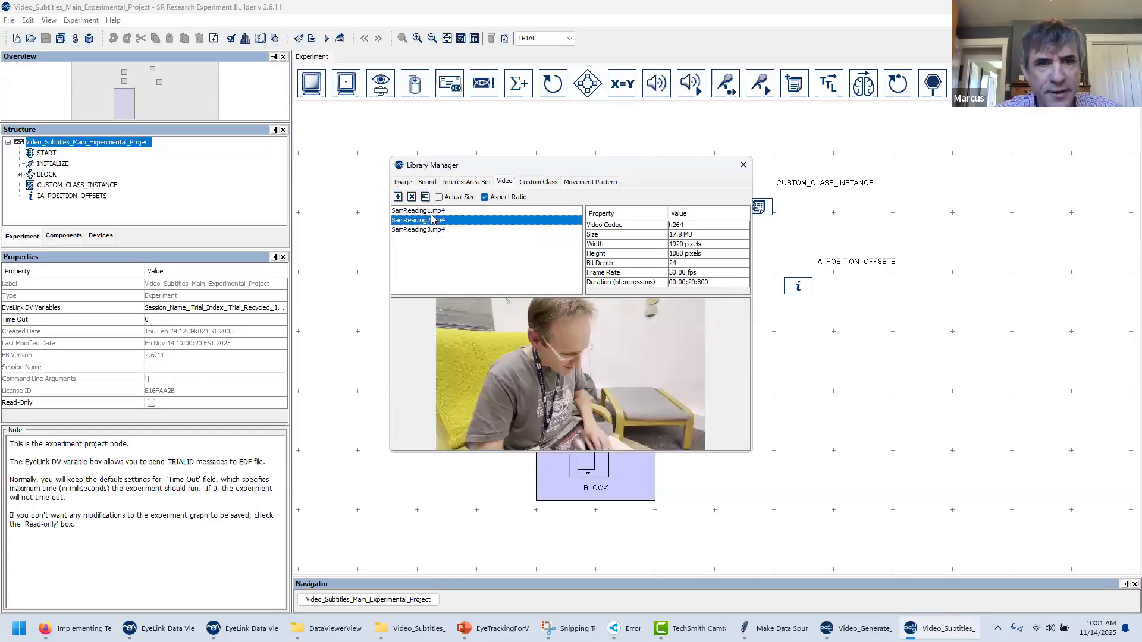
click(430, 212)
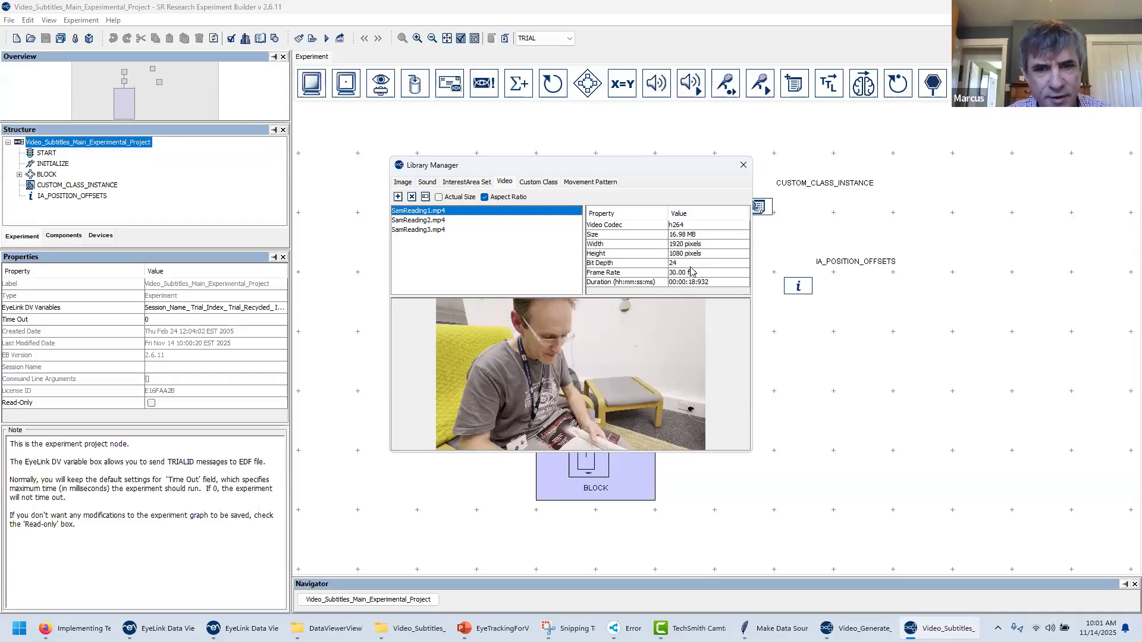
click(743, 166)
click(101, 236)
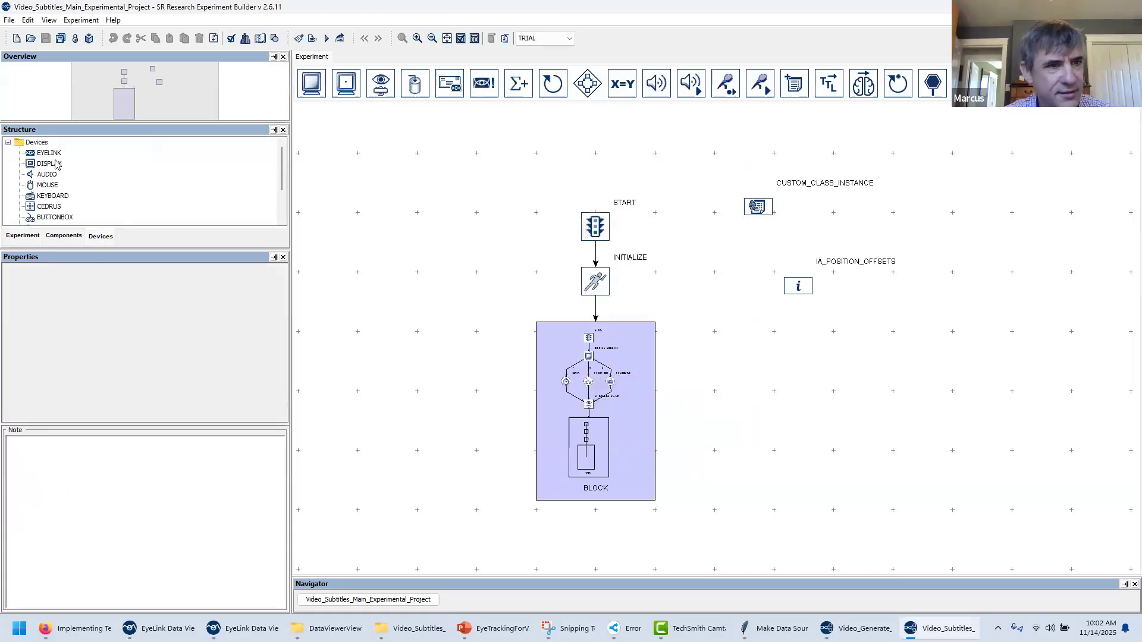
click(57, 165)
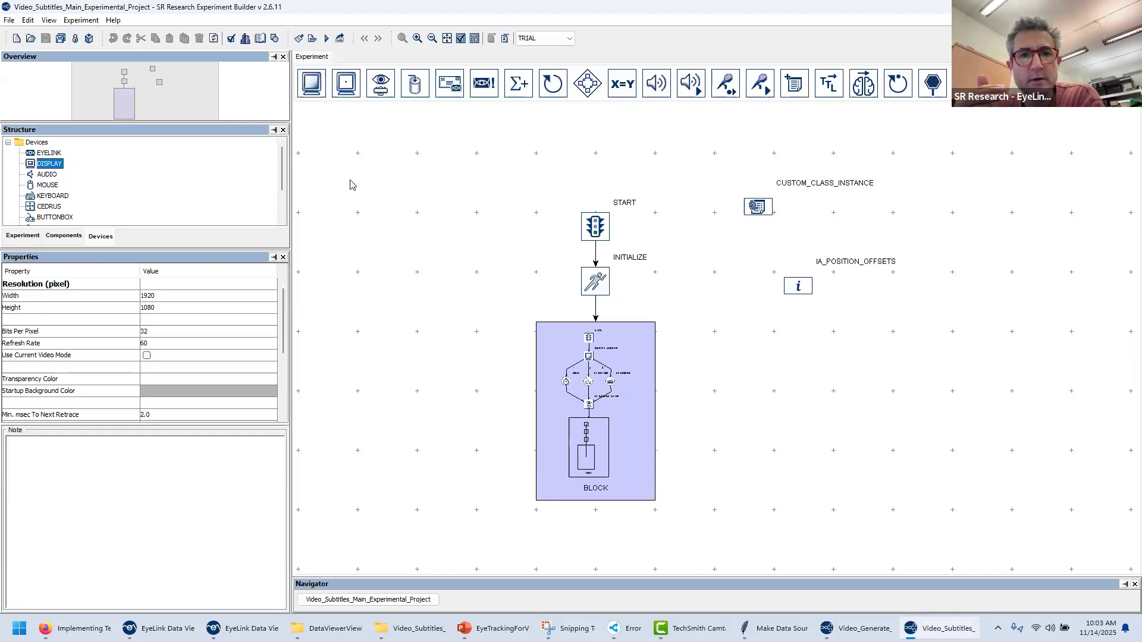
Open the DISPLAY_VIDEO screen inside the RECORDING sequence and review the properties of its VIDEO_RESOURCE.
double_click(572, 396)
double_click(655, 436)
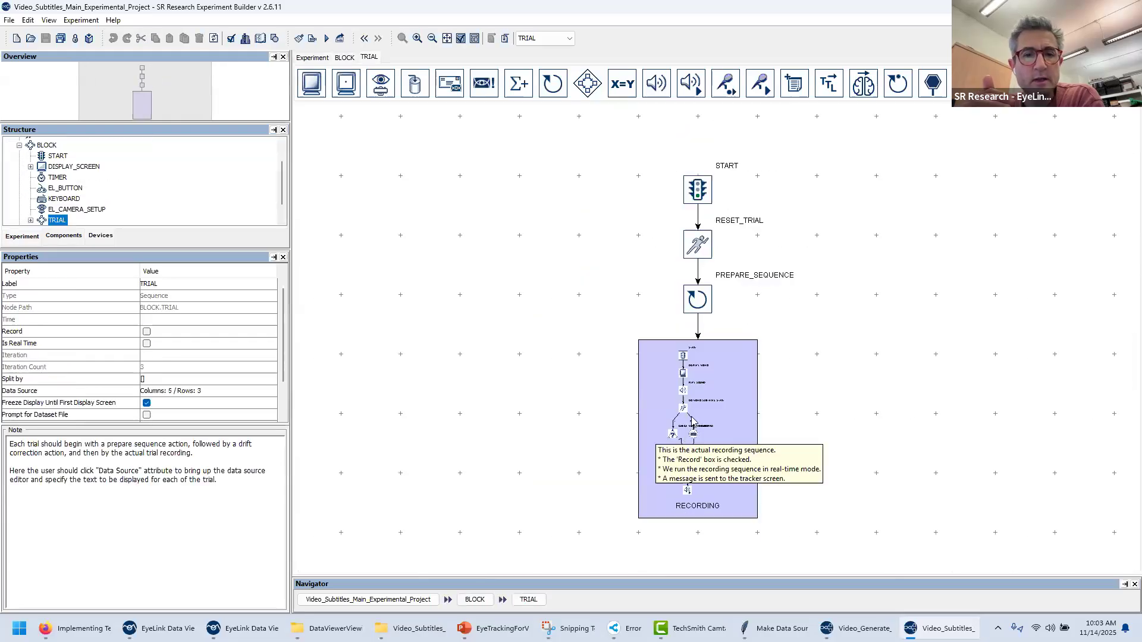
double_click(688, 428)
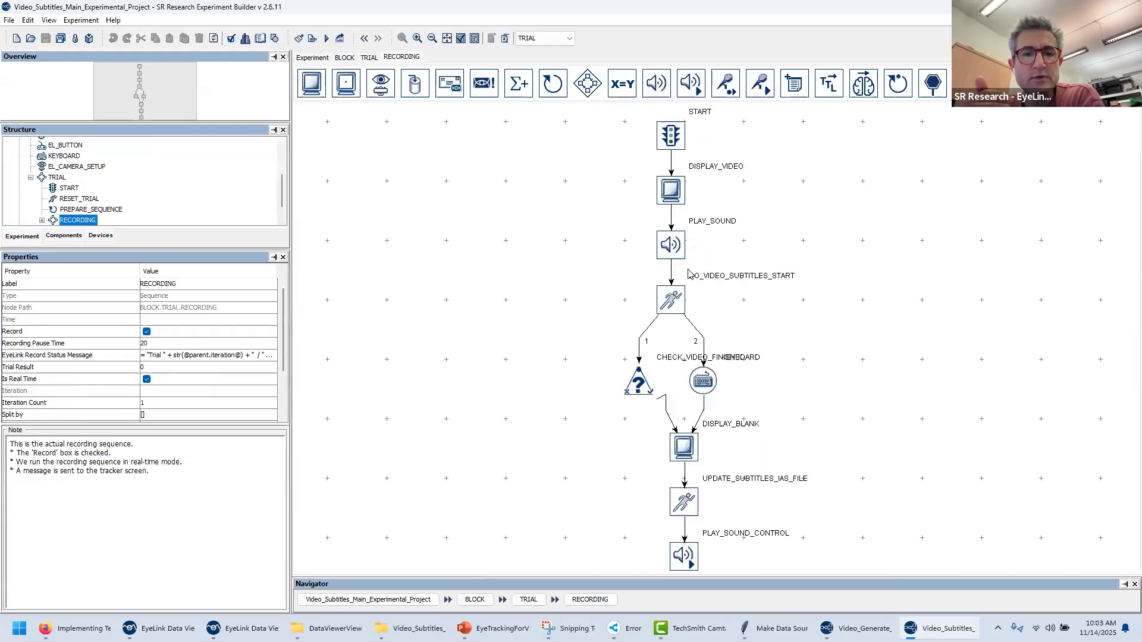
double_click(671, 191)
click(696, 314)
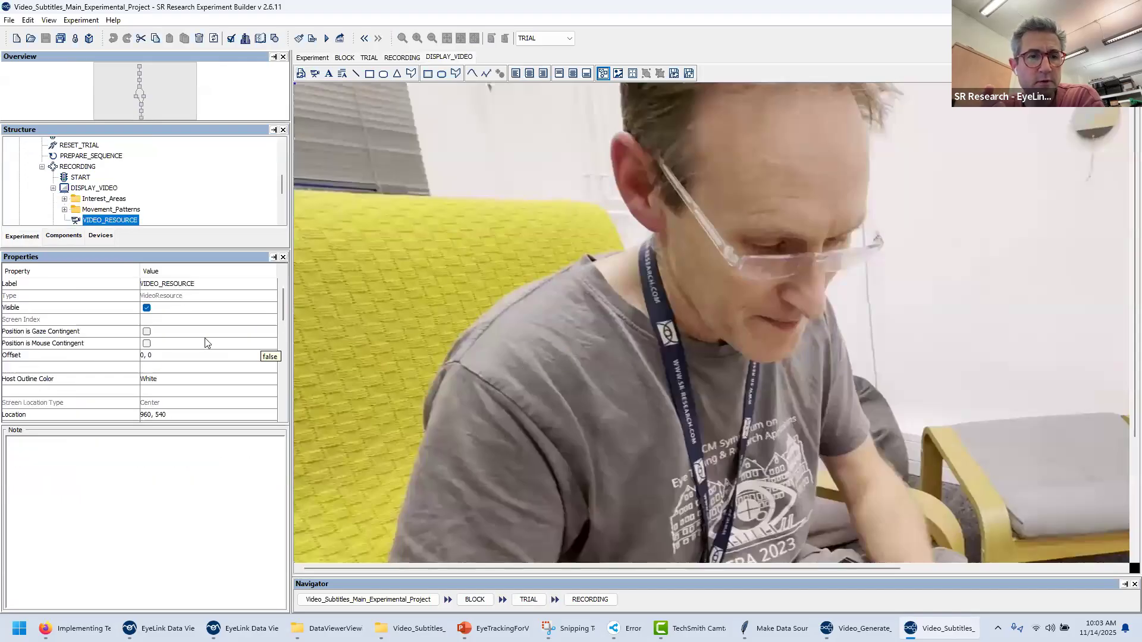
scroll(232, 348, down, 3)
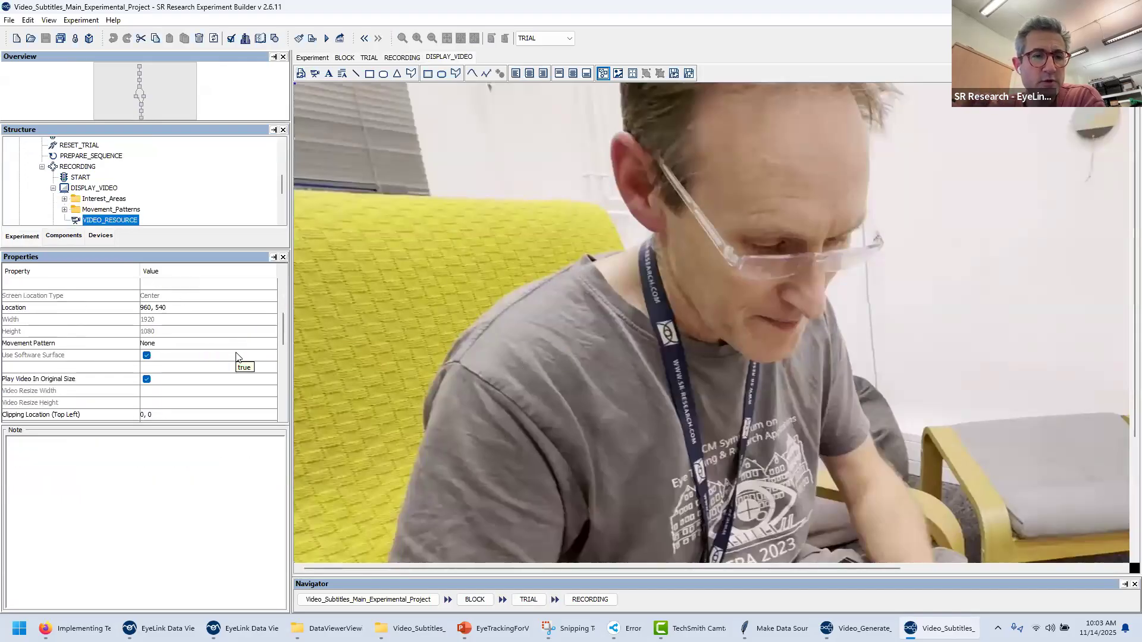
scroll(238, 353, down, 1)
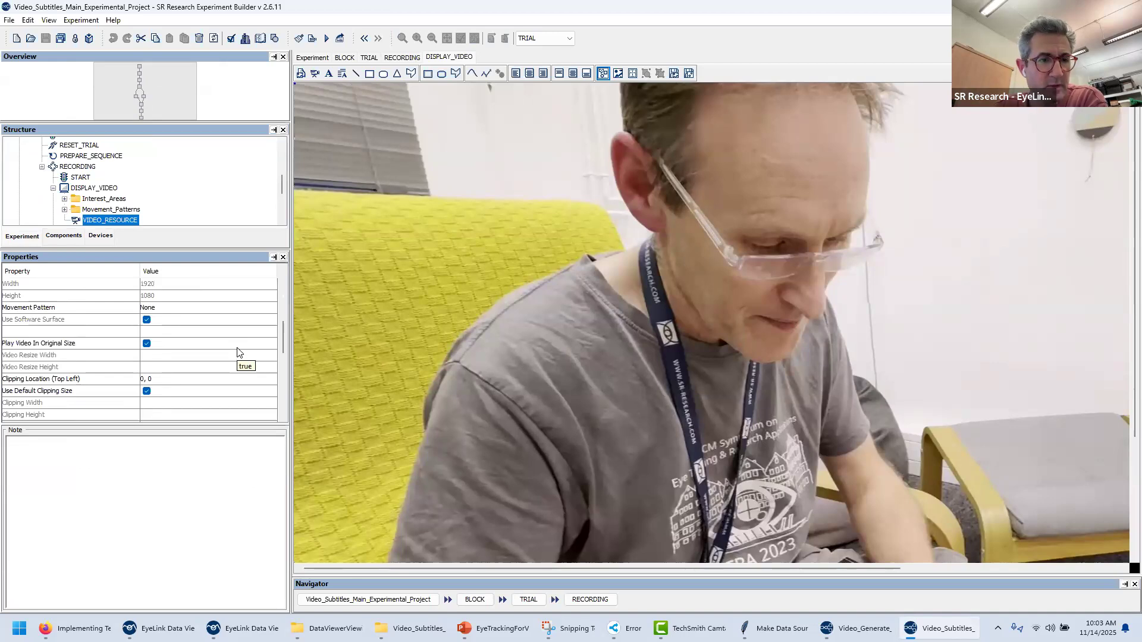
scroll(237, 353, down, 2)
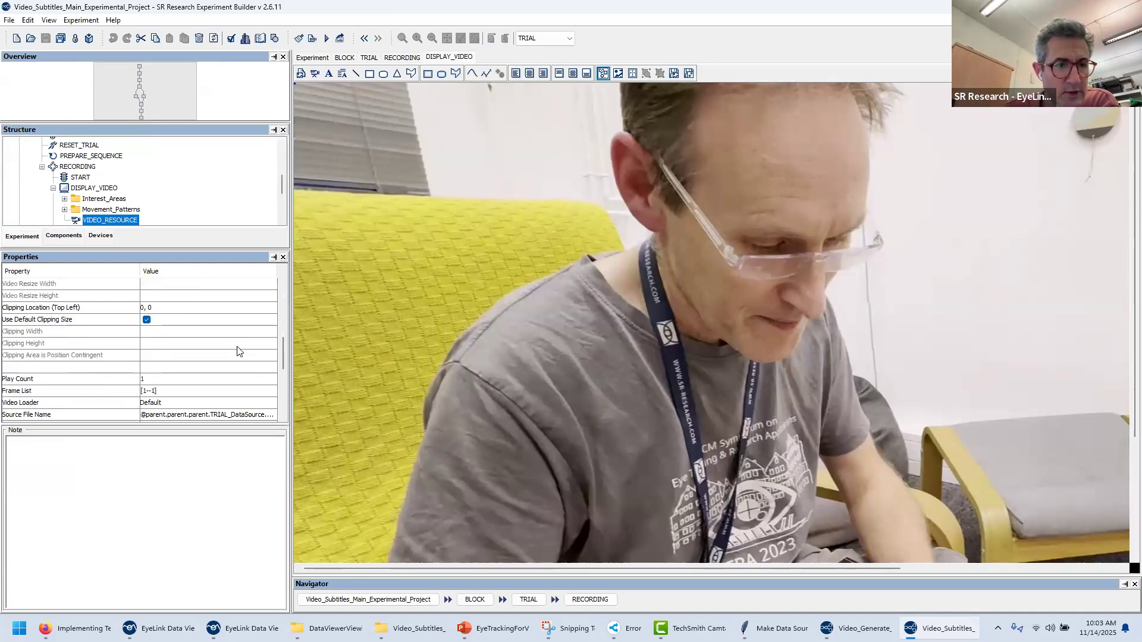
scroll(238, 352, down, 2)
scroll(237, 352, up, 2)
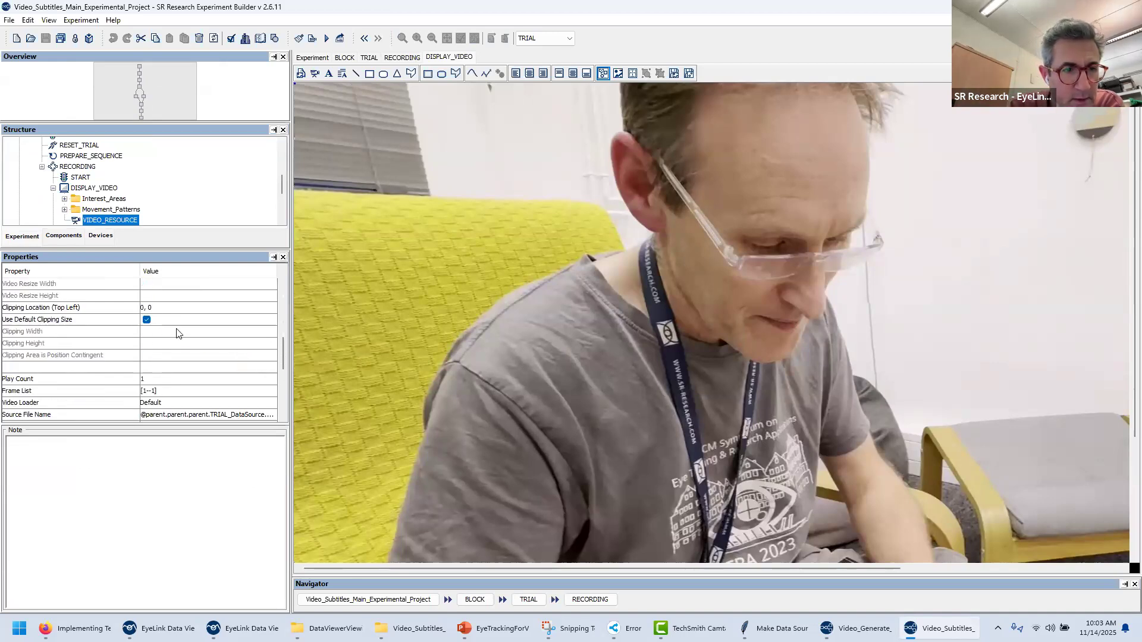
Turn Play Video In Original Size off and on again for the VIDEO_RESOURCE.
scroll(179, 333, up, 2)
click(147, 344)
click(147, 344)
scroll(182, 346, down, 2)
scroll(185, 347, down, 1)
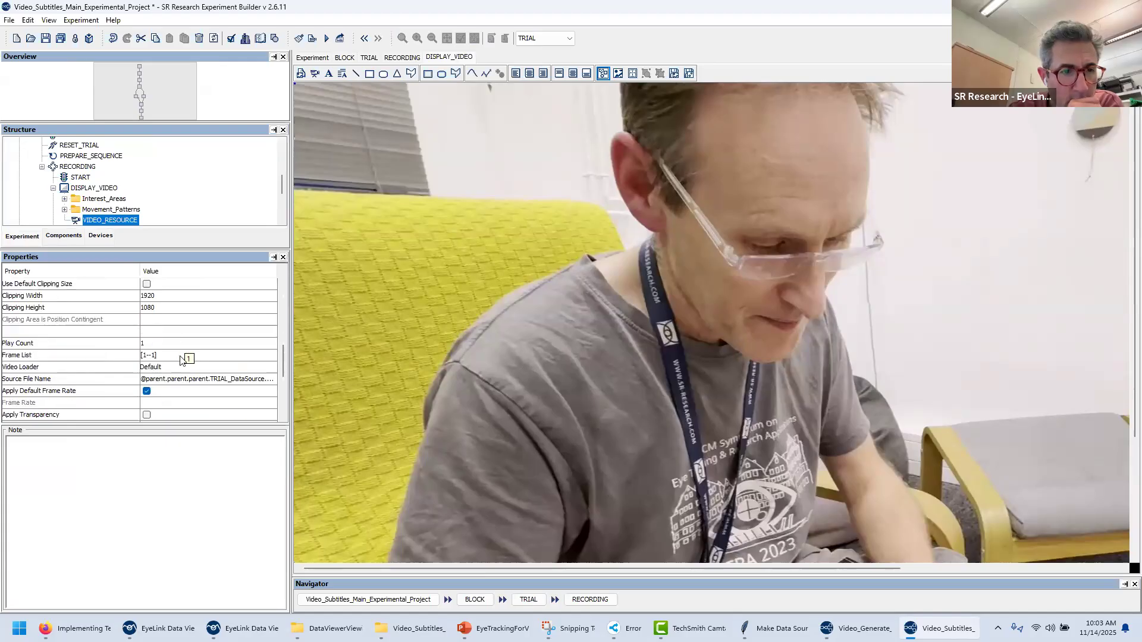
Toggle Apply Default Frame Rate off and on for the VIDEO_RESOURCE, leaving it enabled.
click(148, 393)
click(147, 393)
click(148, 393)
click(147, 391)
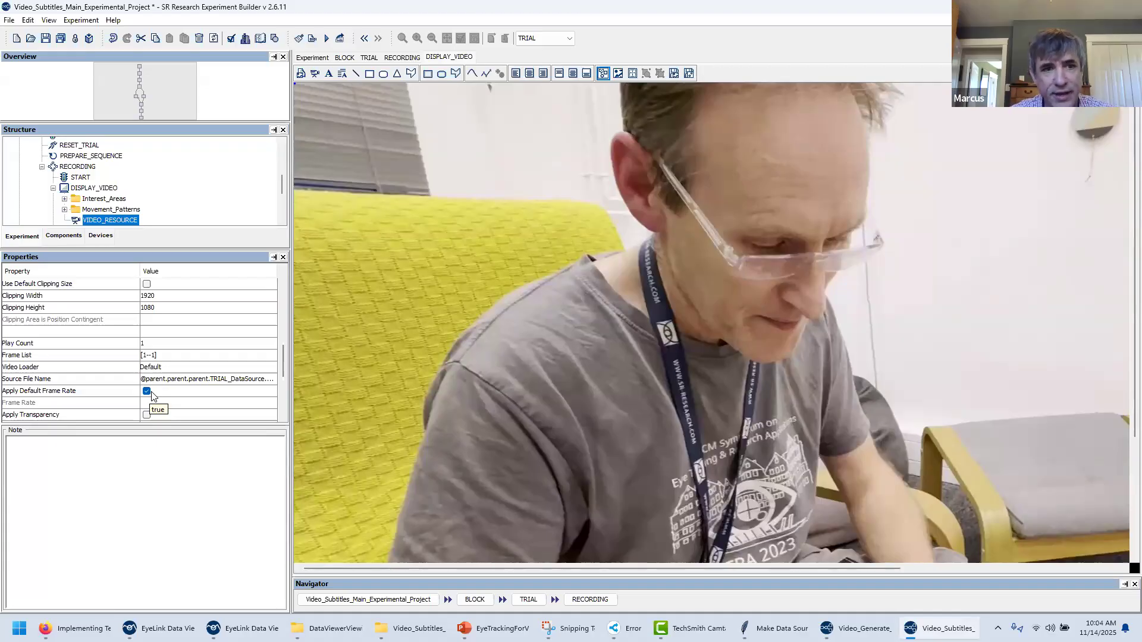
Disable Apply Default Frame Rate for the VIDEO_RESOURCE and set its frame rate to 60.
click(150, 393)
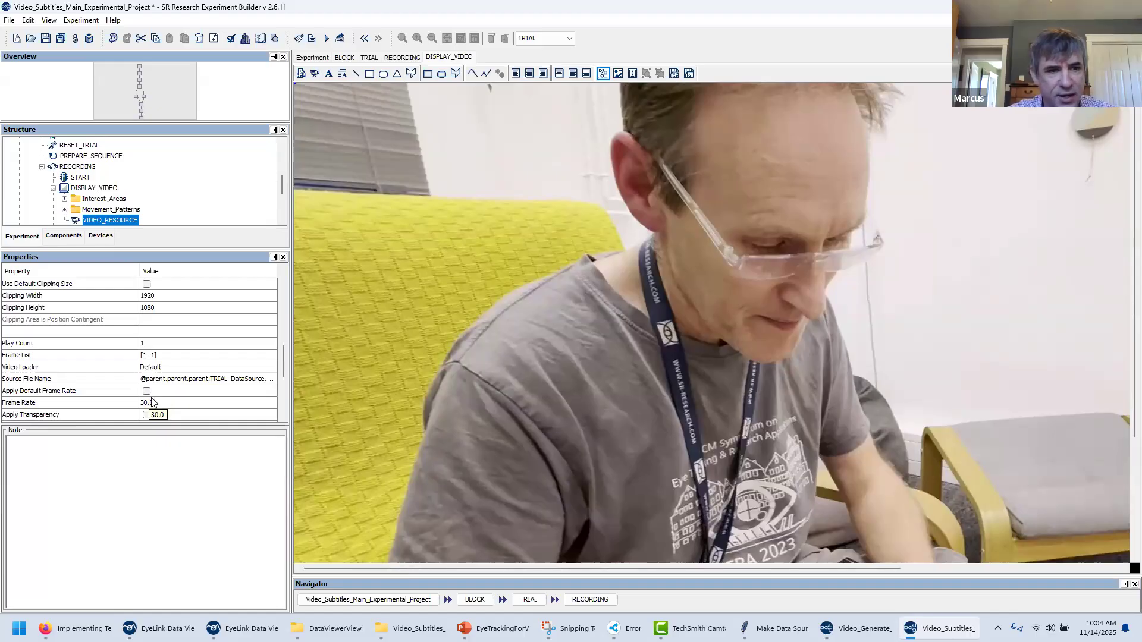
click(149, 403)
text(60)
key(Return)
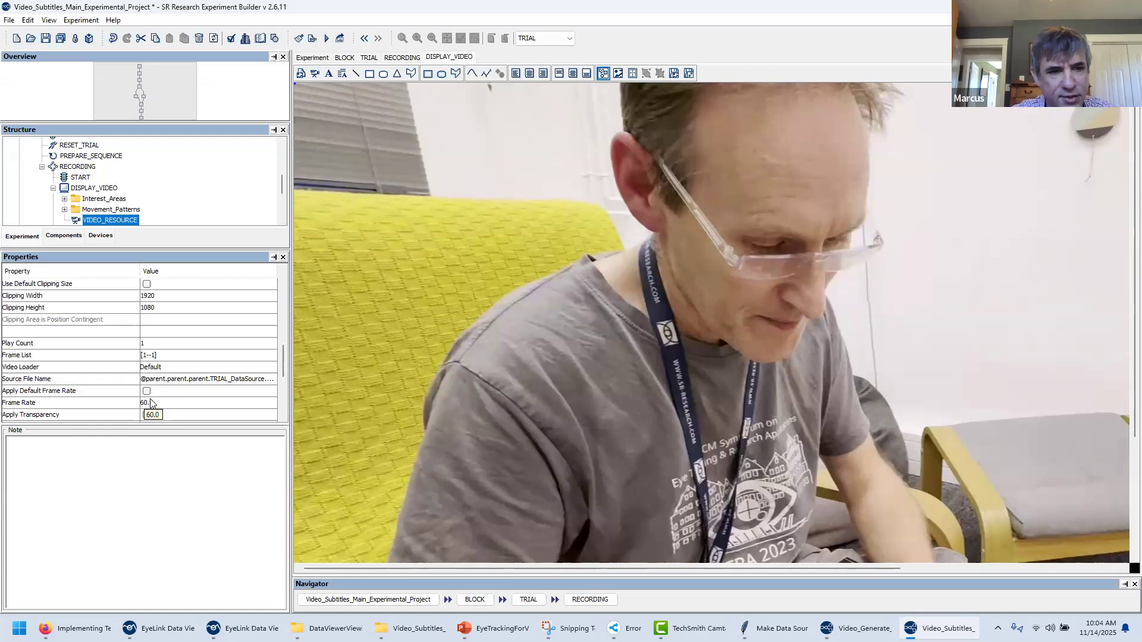
Set the VIDEO_RESOURCE frame rate to 30 and re-enable Apply Default Frame Rate.
click(148, 393)
click(147, 392)
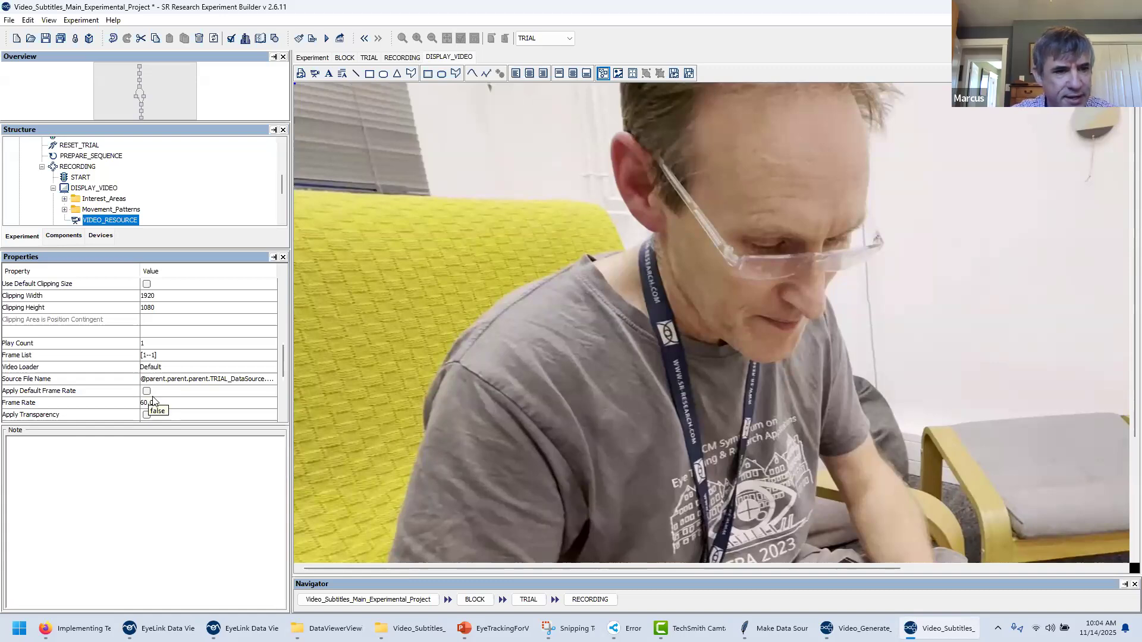
click(160, 403)
drag(158, 403, 128, 404)
text(30)
key(Return)
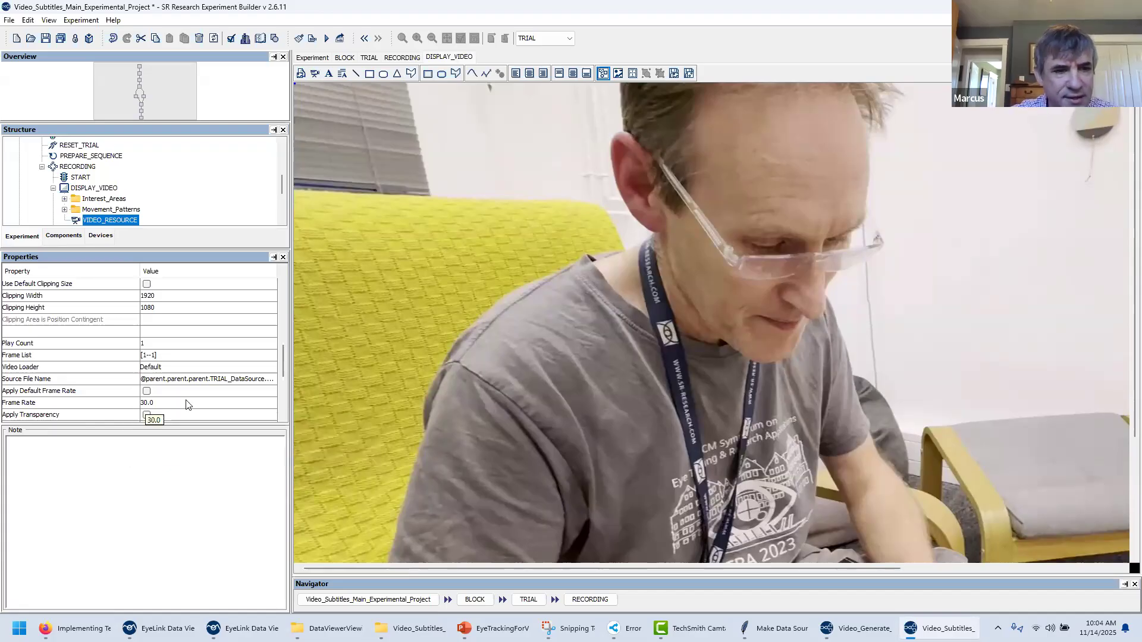
click(147, 393)
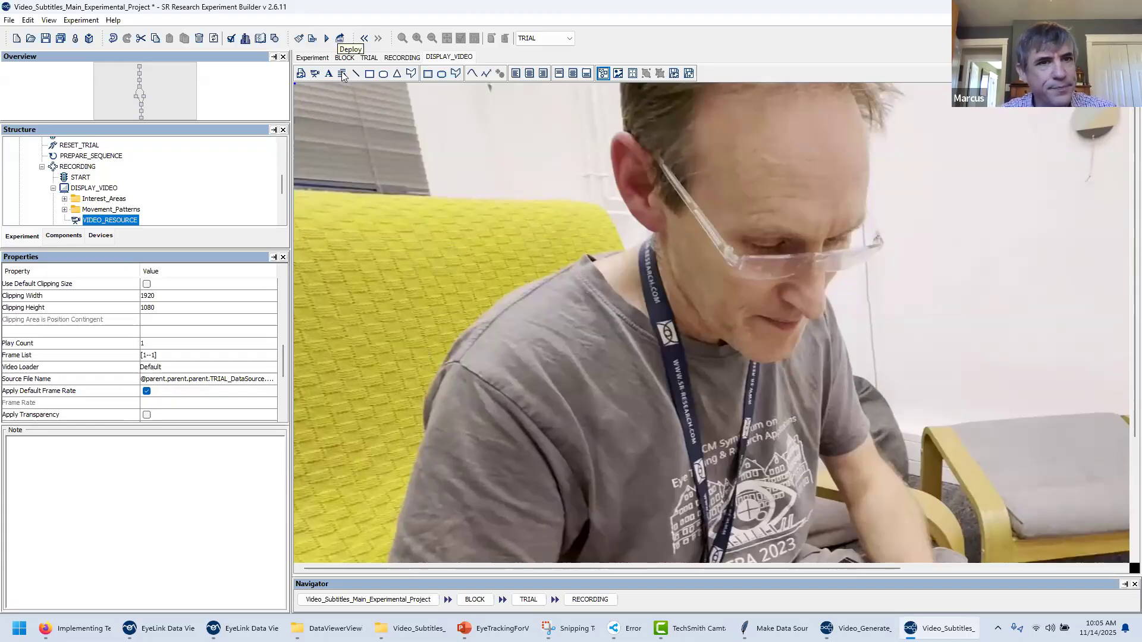
Open the Library Manager and view the project's sound files alongside its videos.
click(28, 20)
click(70, 198)
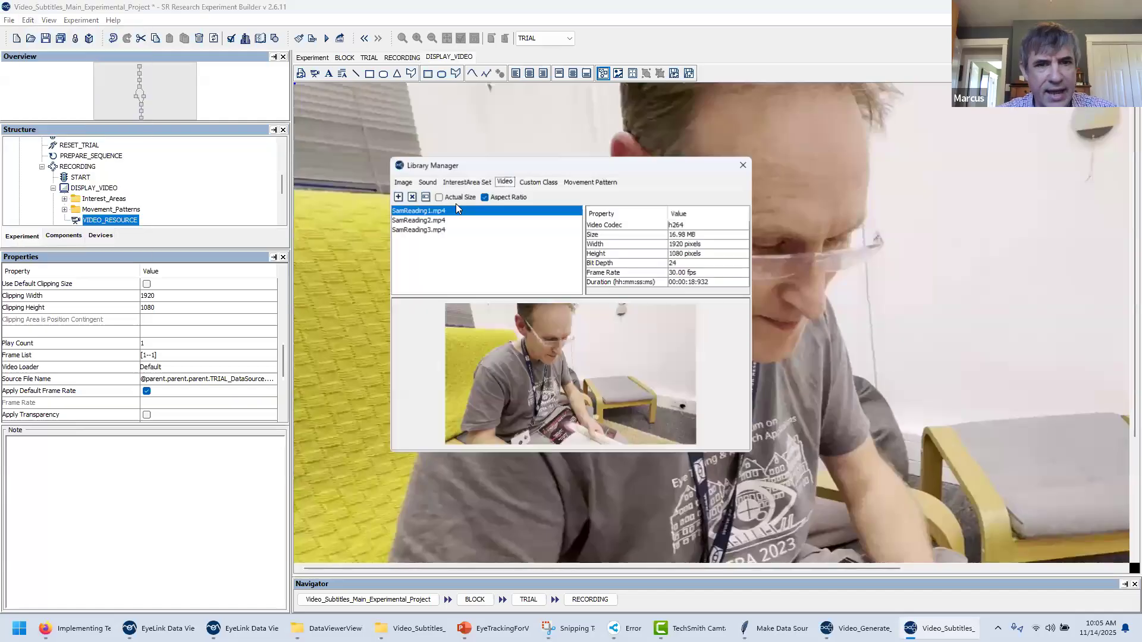
click(427, 182)
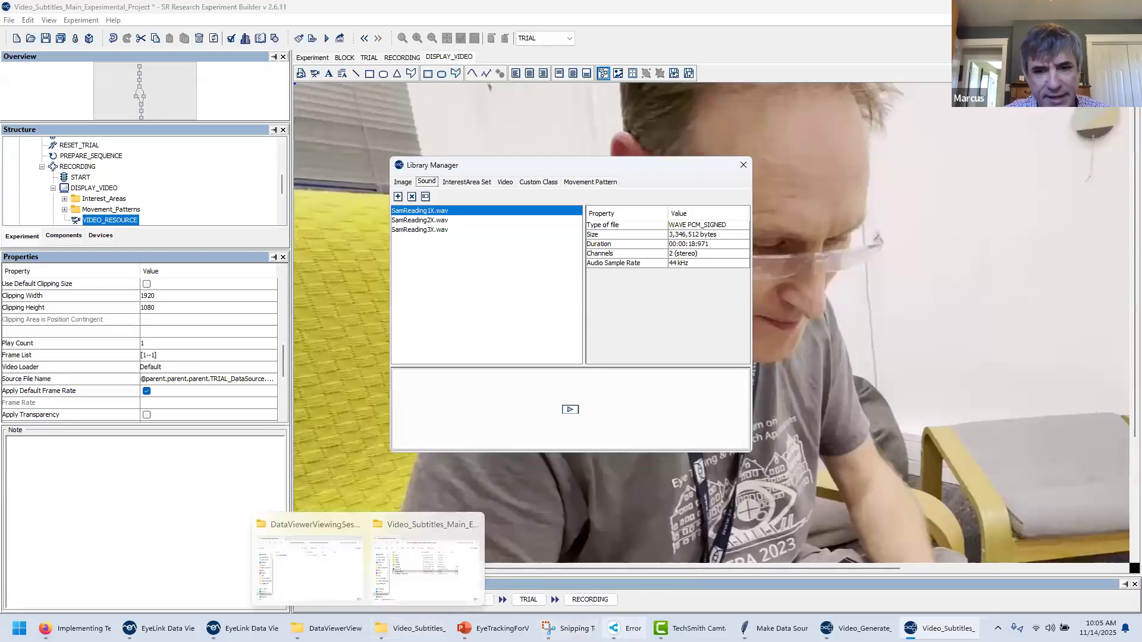
Dismiss the open error window and launch the Split AVI program.
click(623, 628)
click(652, 337)
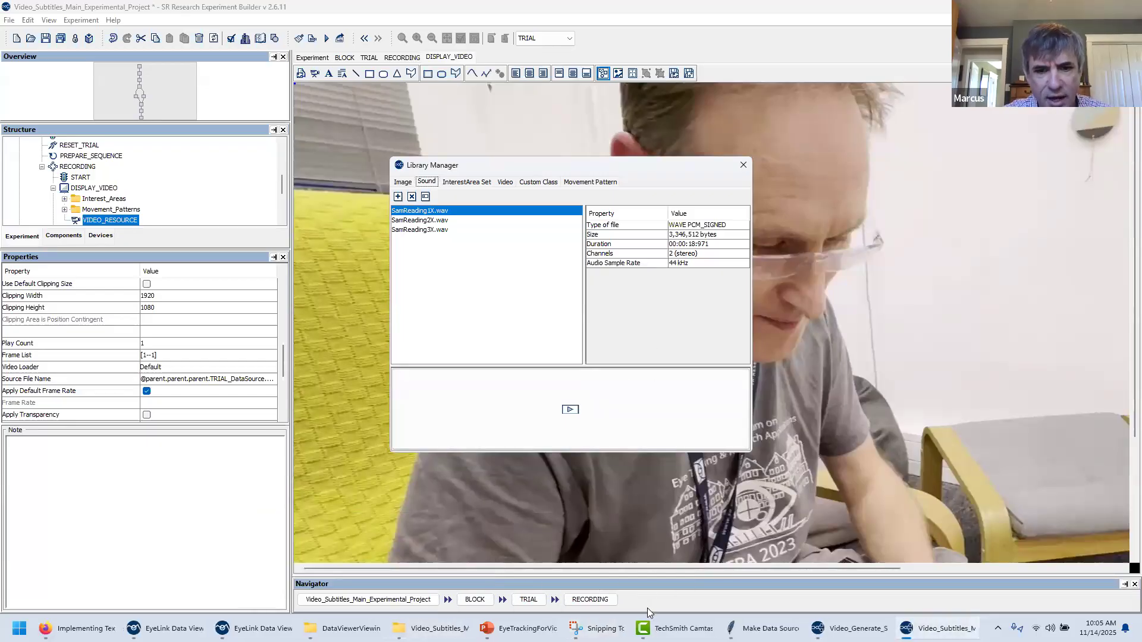
click(19, 629)
text(split)
key(Return)
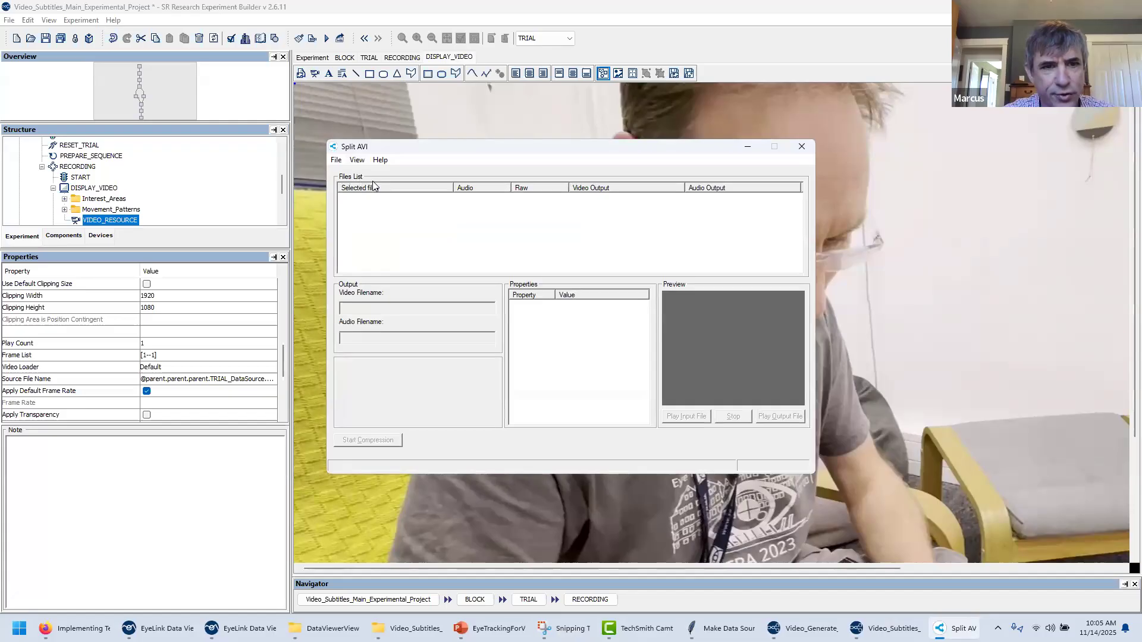
Review the Split AVI options with Extract Audio Only enabled, accept them and close the program.
click(357, 161)
click(376, 174)
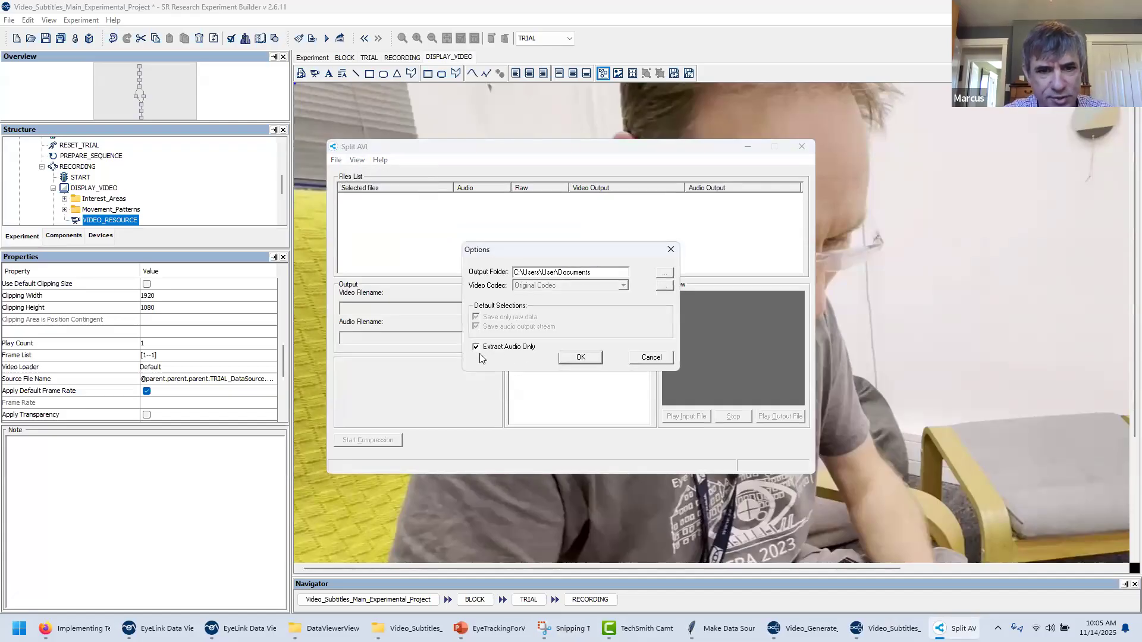
click(580, 358)
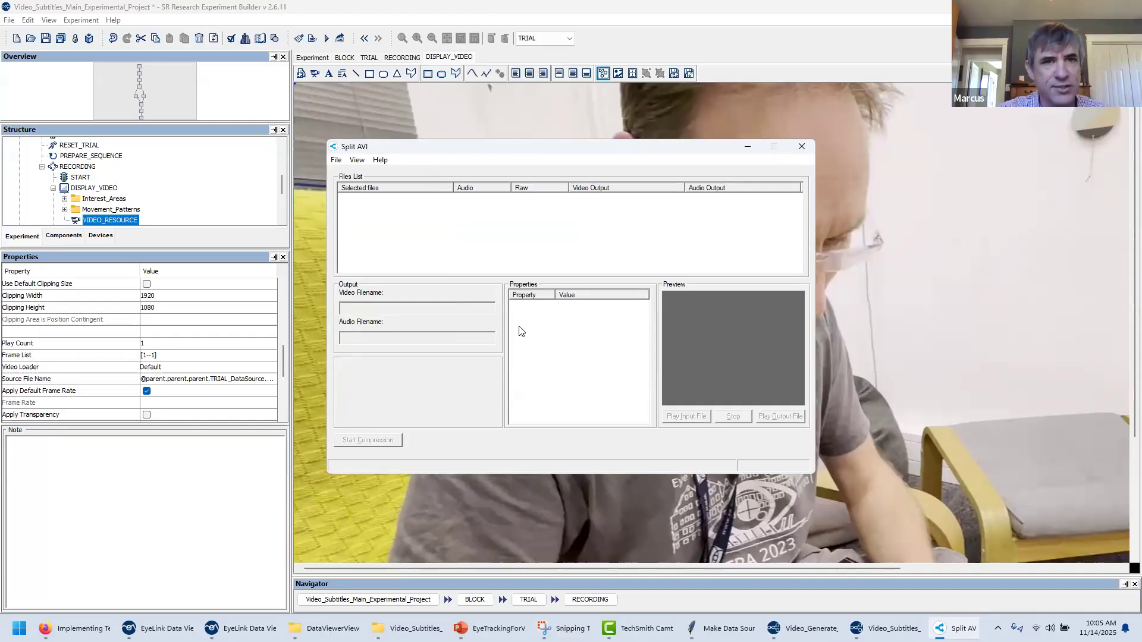
click(807, 152)
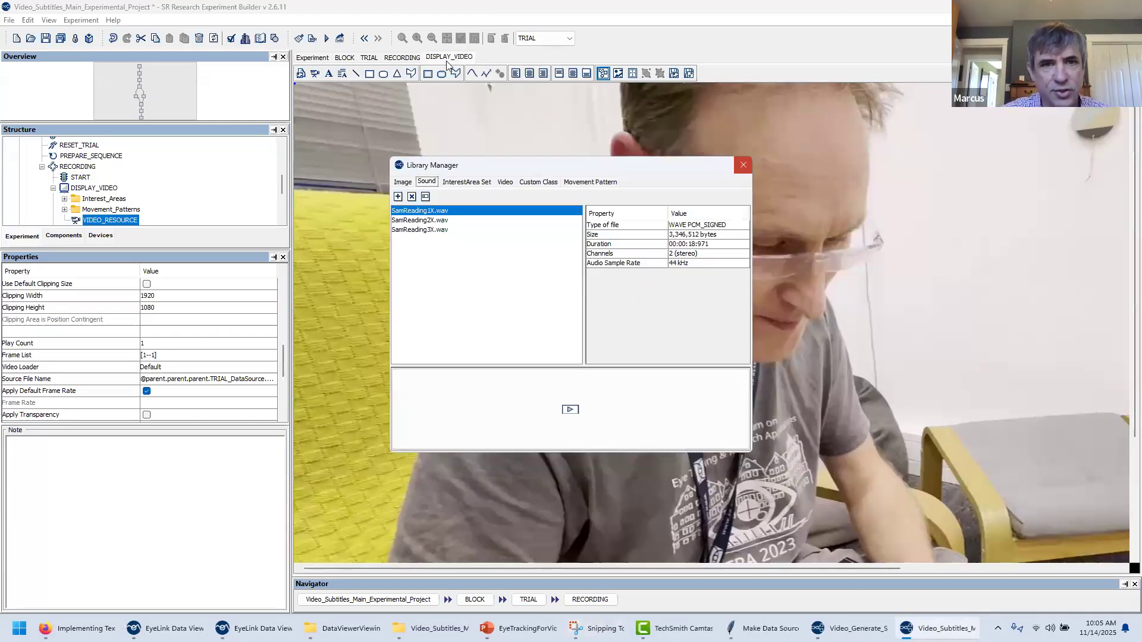
Return to the RECORDING sequence and start adding files to the interest area sets in the Library Manager.
click(410, 58)
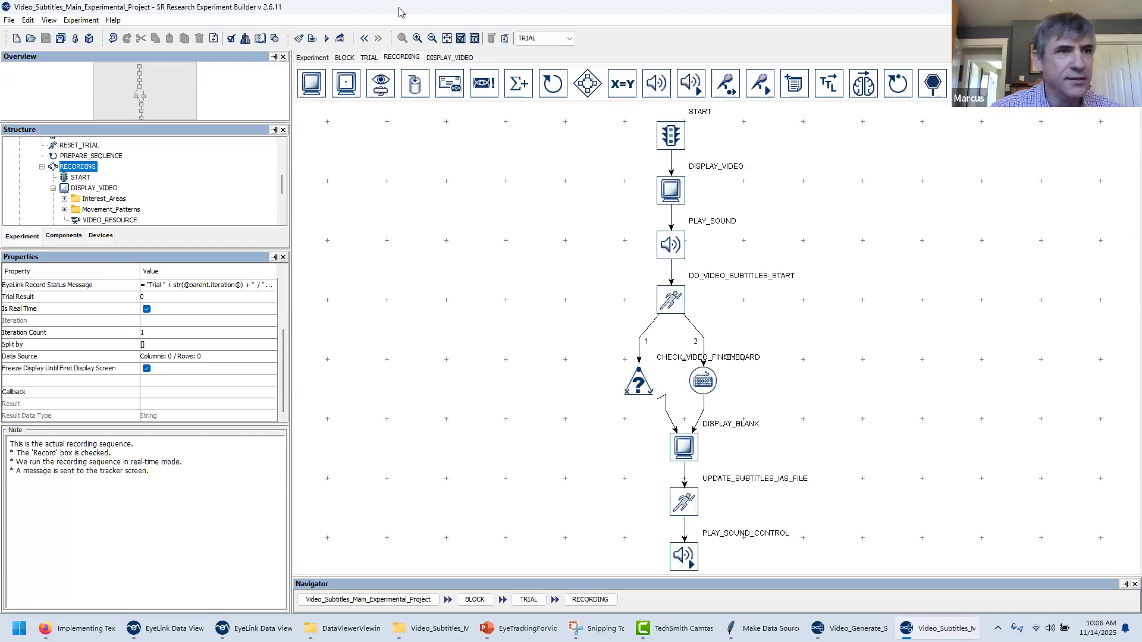
click(28, 21)
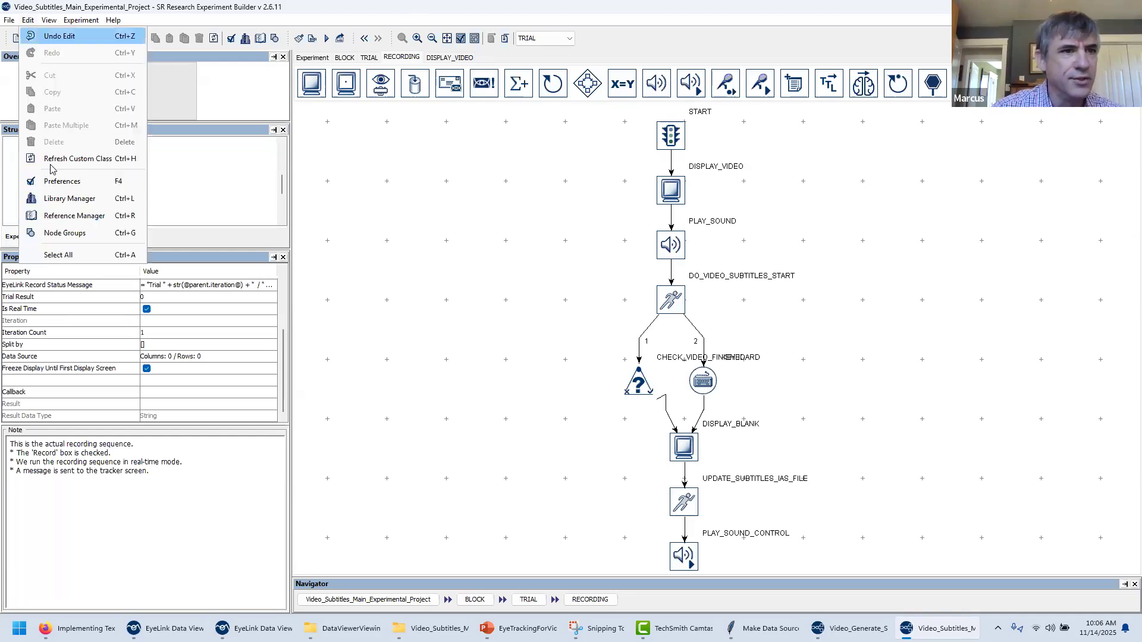
click(60, 199)
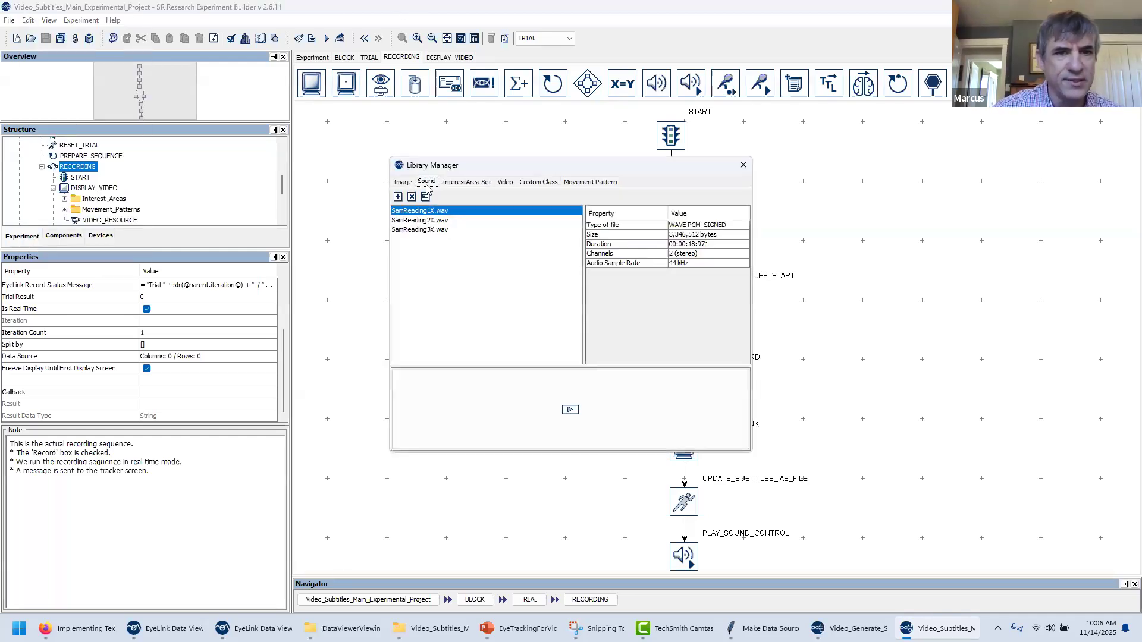
click(467, 182)
click(398, 197)
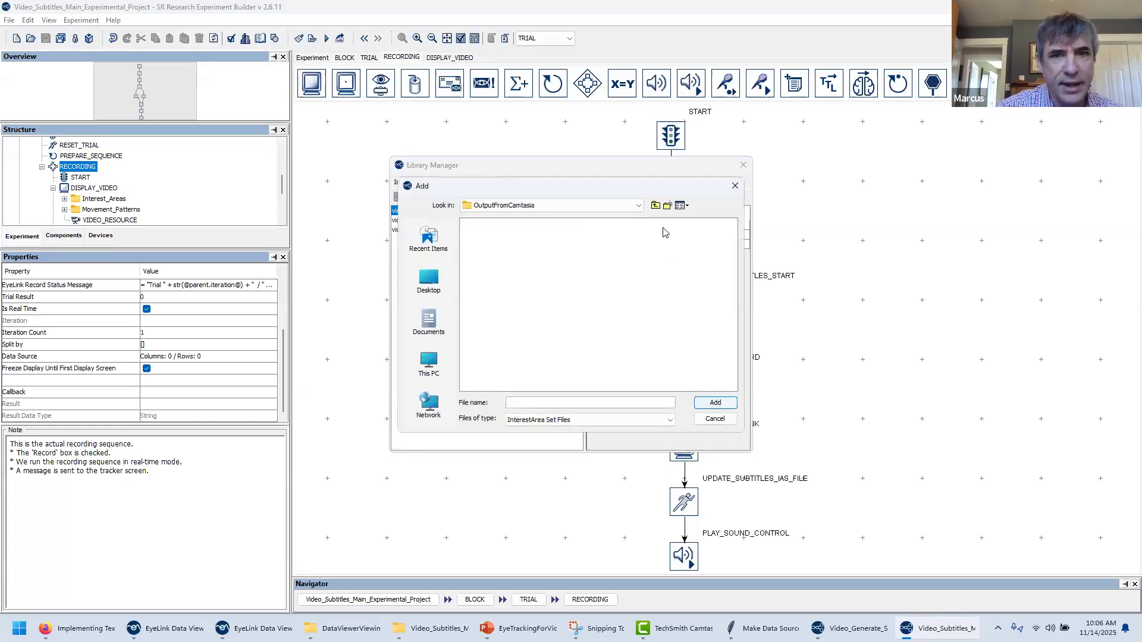
Browse in VideoSubtitleTraining to Video_Generate_Subtitle_IAS_Files > myfiles > Test > interest_area_sets.
click(638, 206)
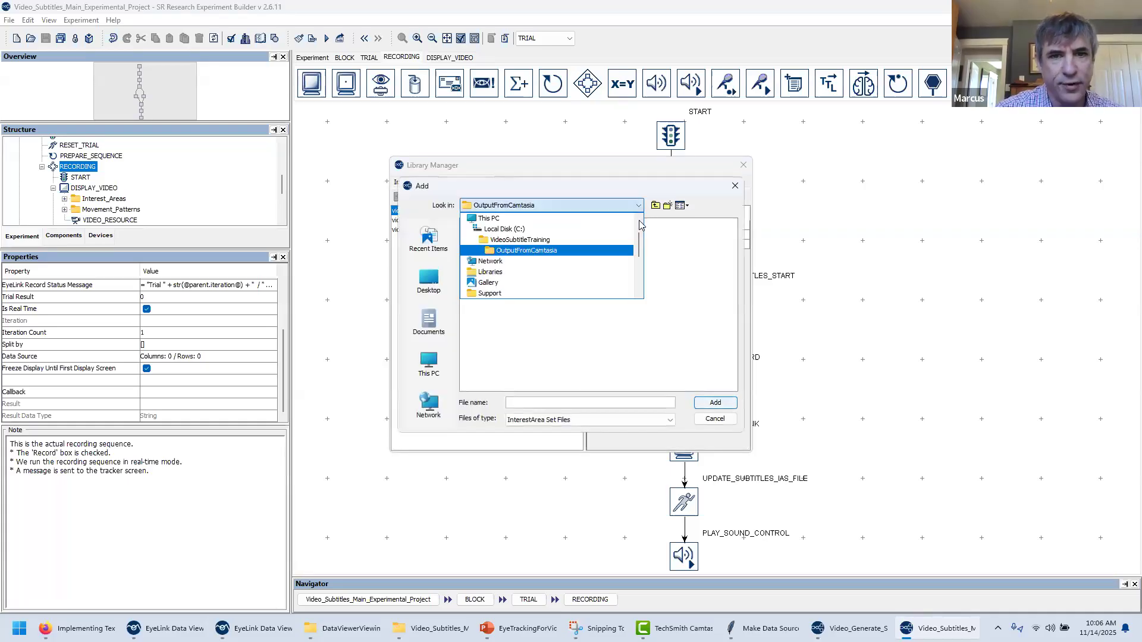
click(571, 240)
double_click(531, 282)
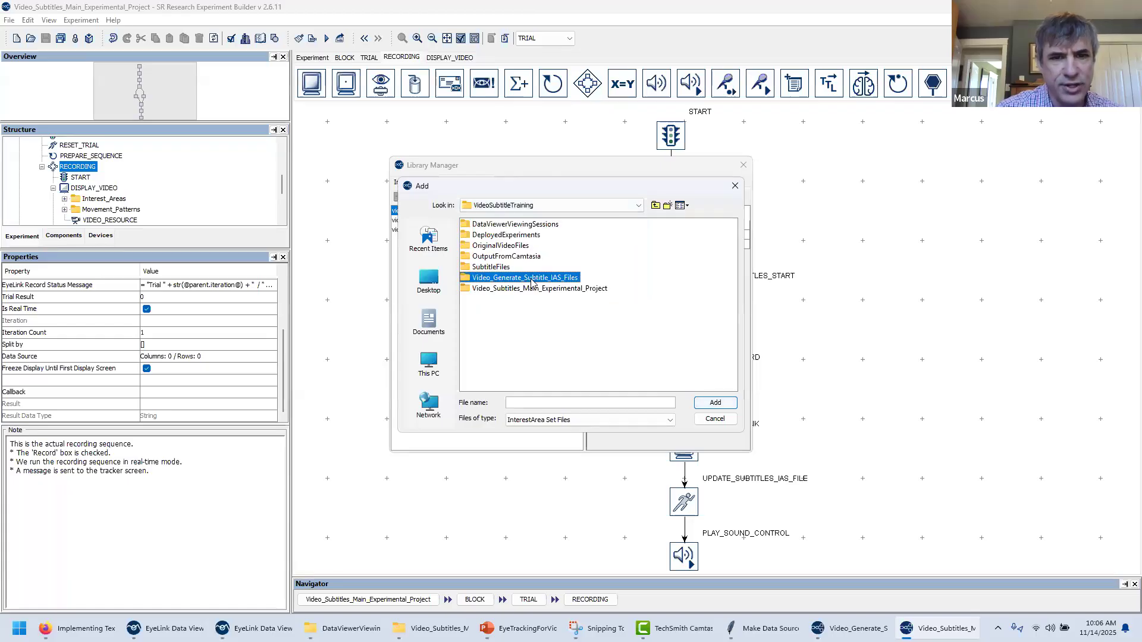
double_click(480, 246)
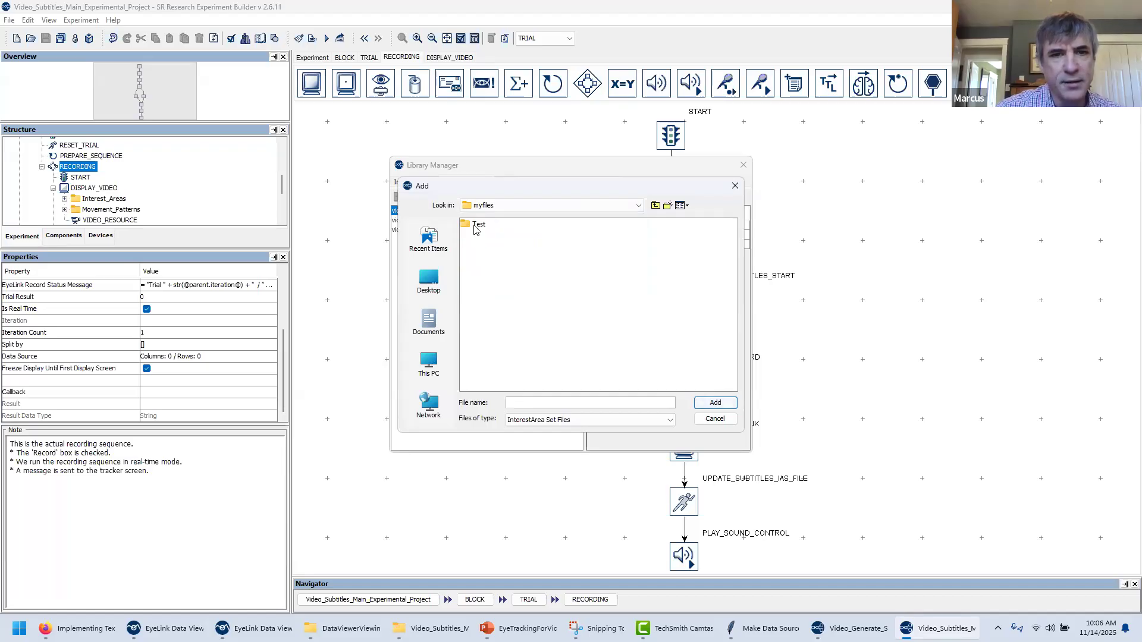
double_click(476, 226)
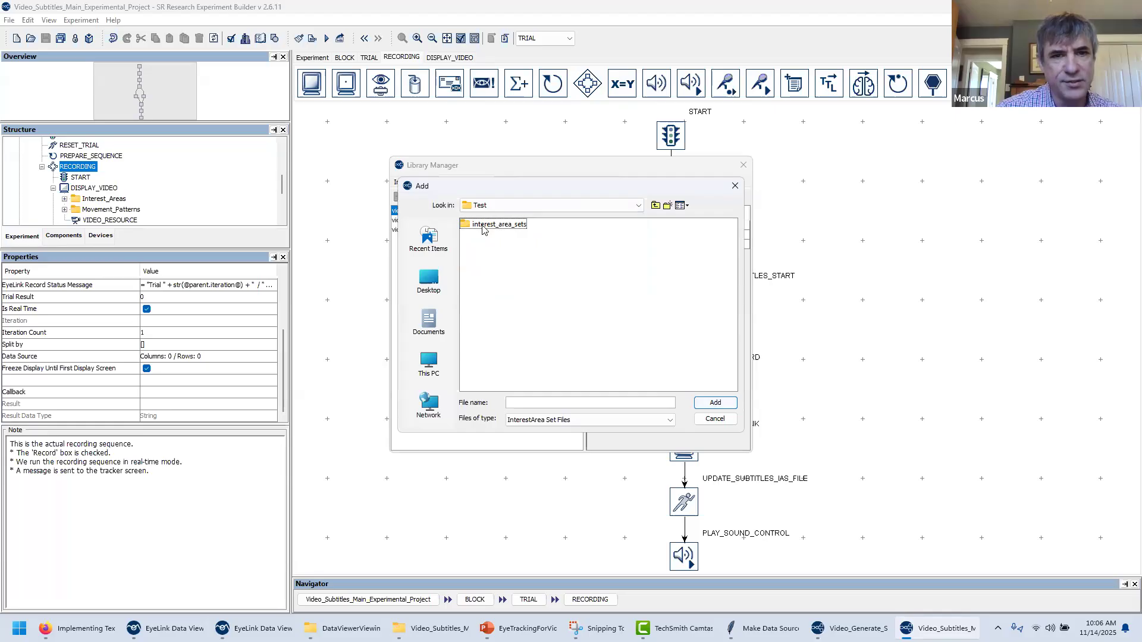
double_click(486, 226)
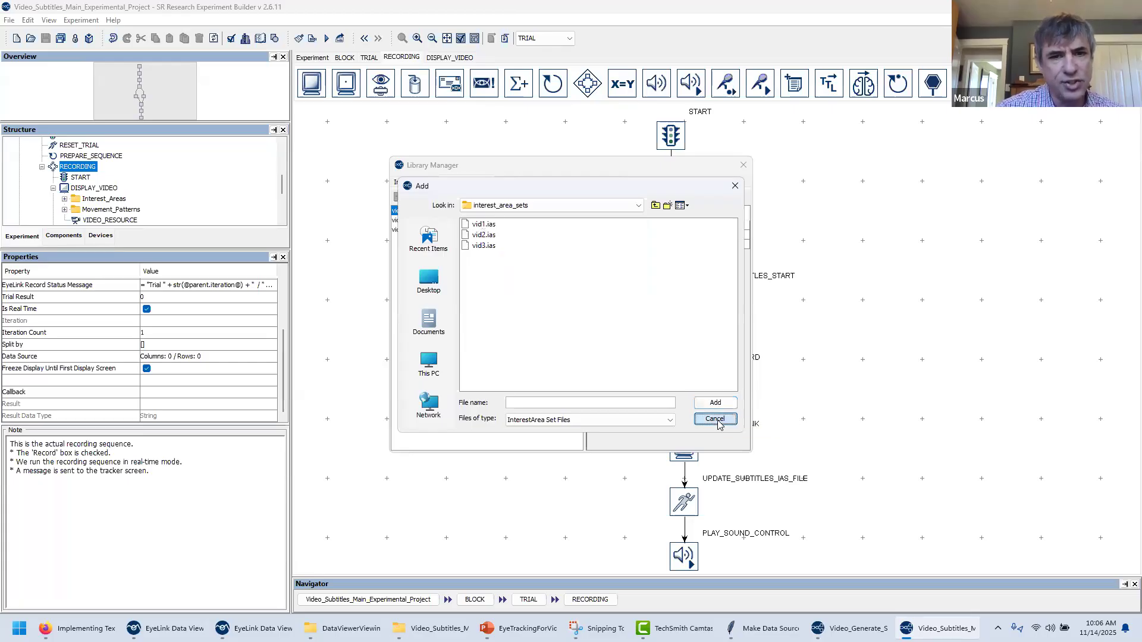
Examine the interest area files in the aoi folder of the generating project's results > Test session folder.
click(655, 205)
click(654, 206)
click(655, 206)
double_click(482, 258)
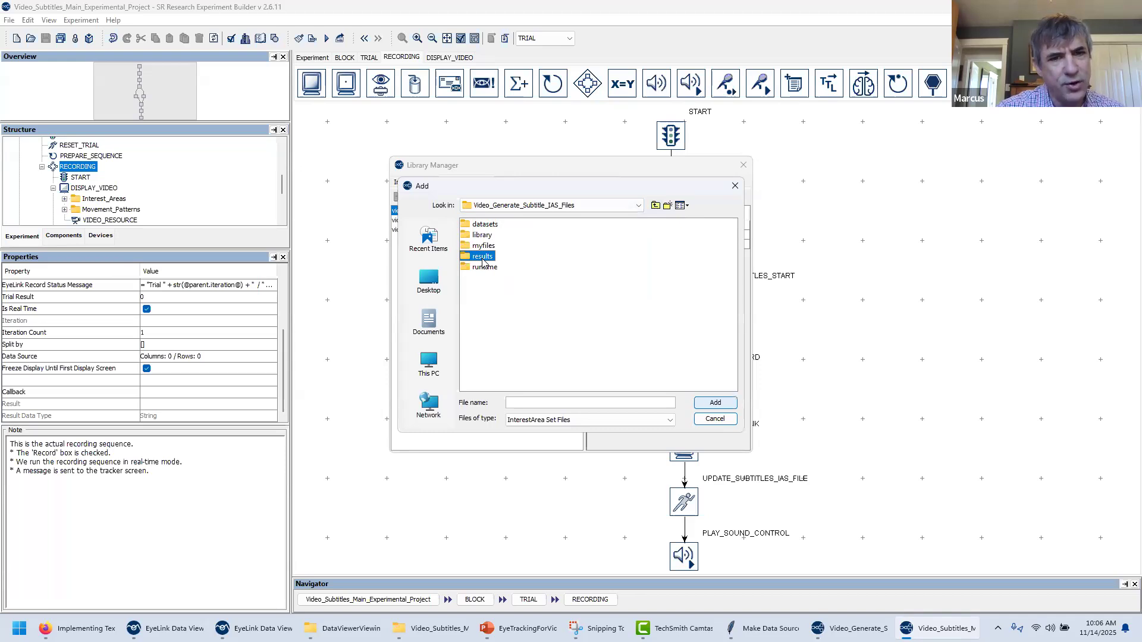
double_click(477, 225)
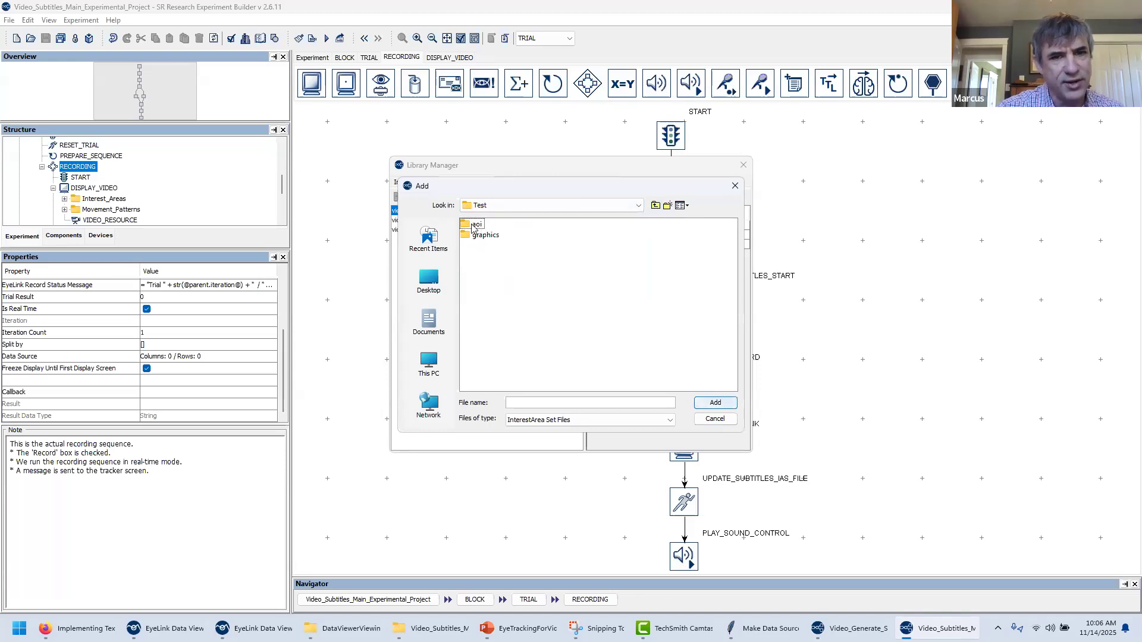
click(476, 225)
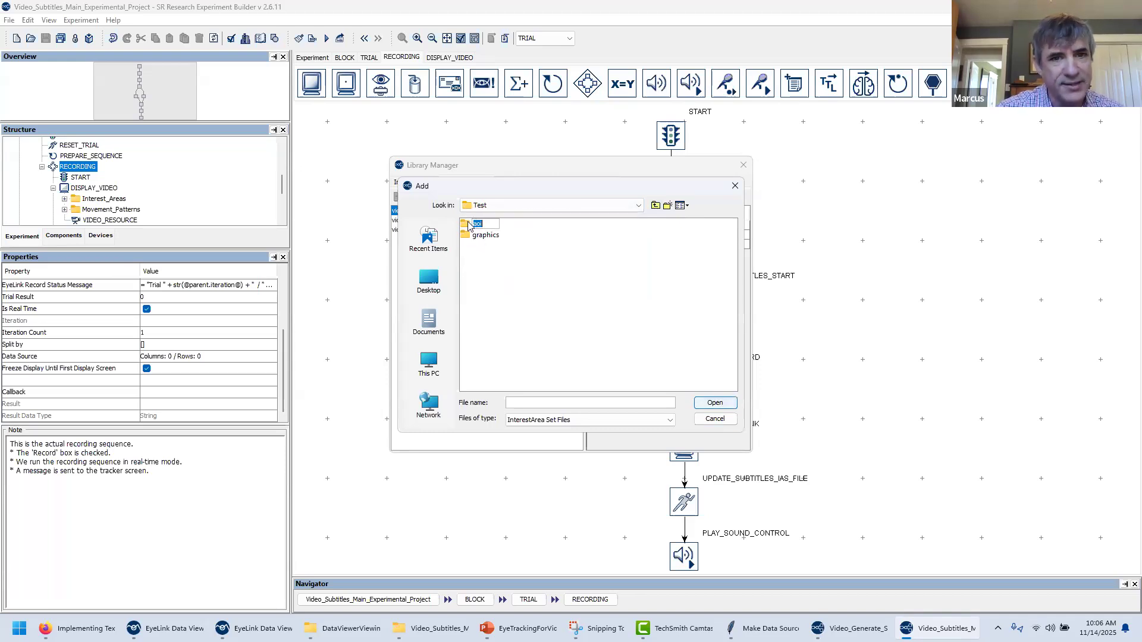
double_click(476, 225)
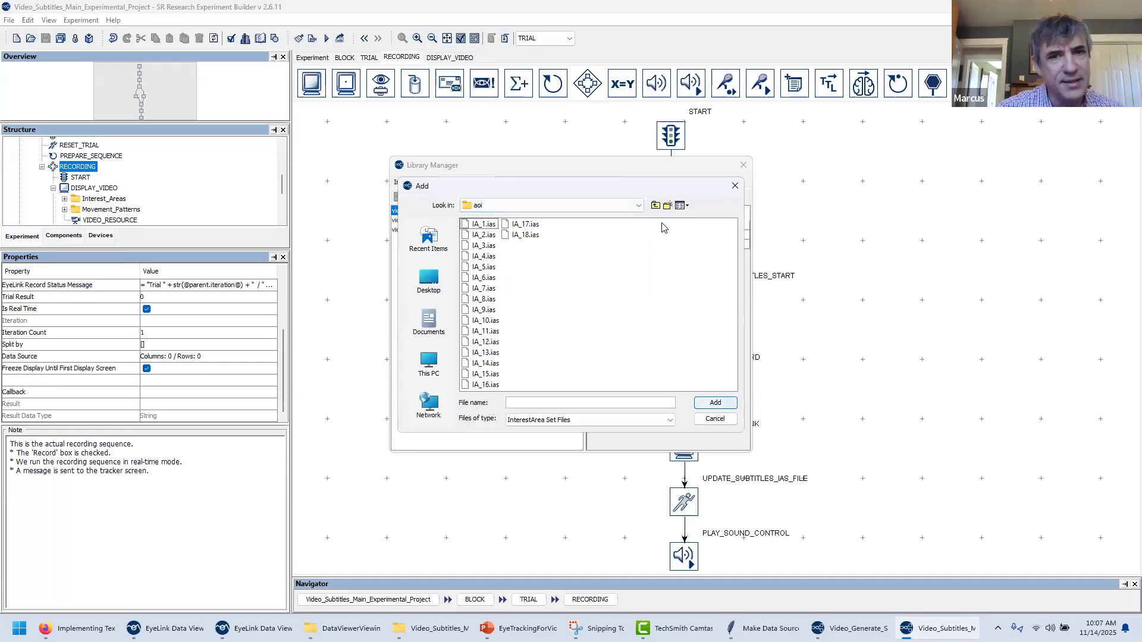
click(655, 206)
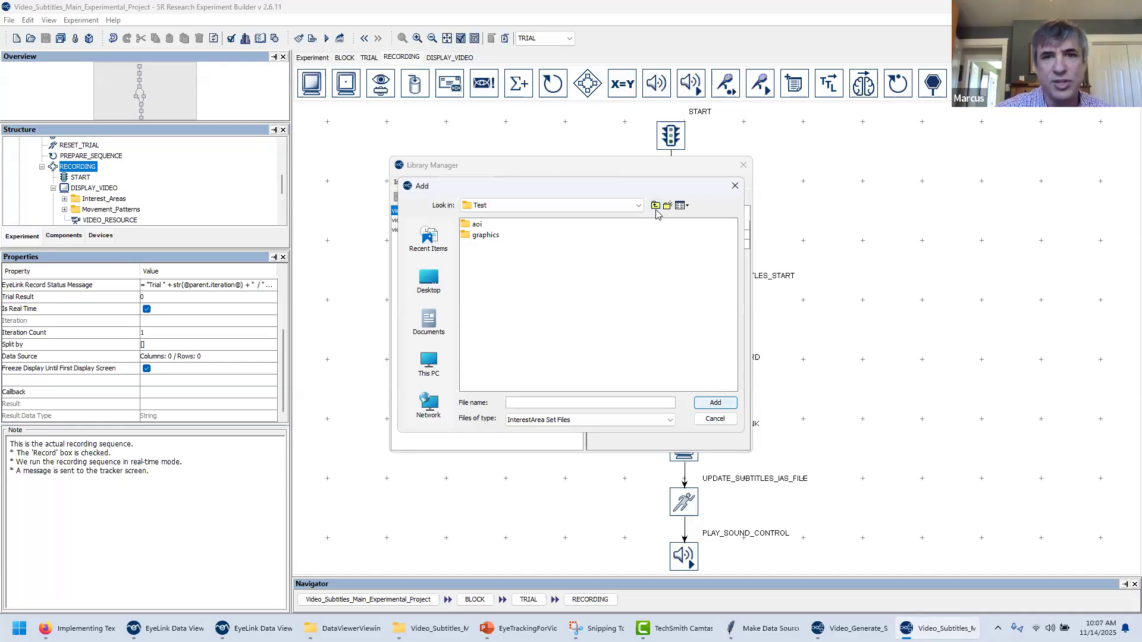
click(656, 207)
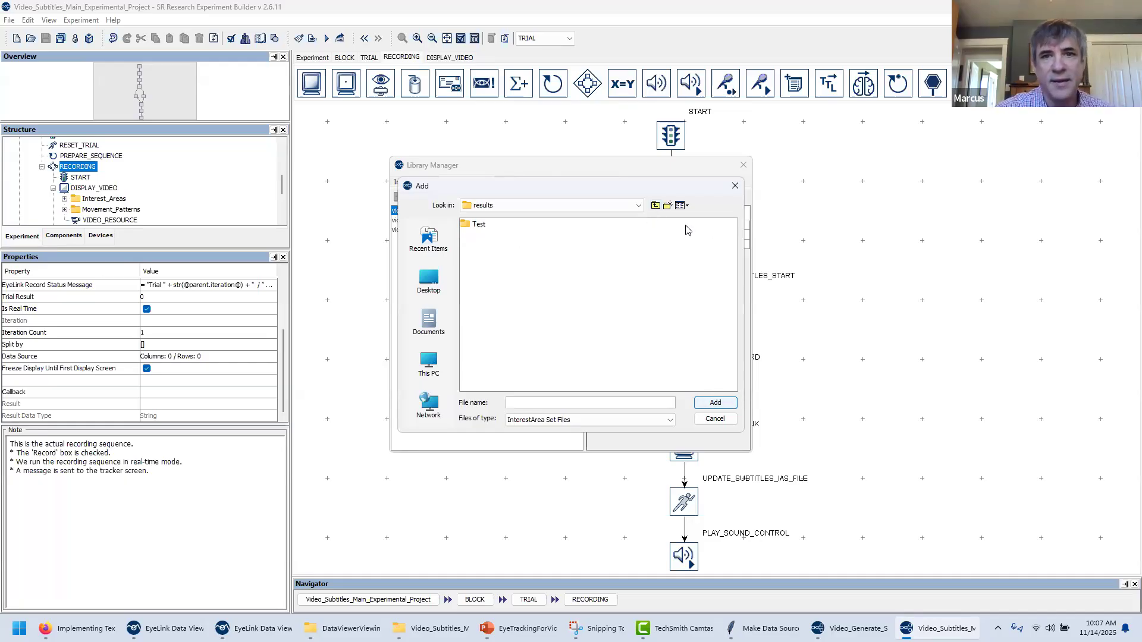
double_click(480, 226)
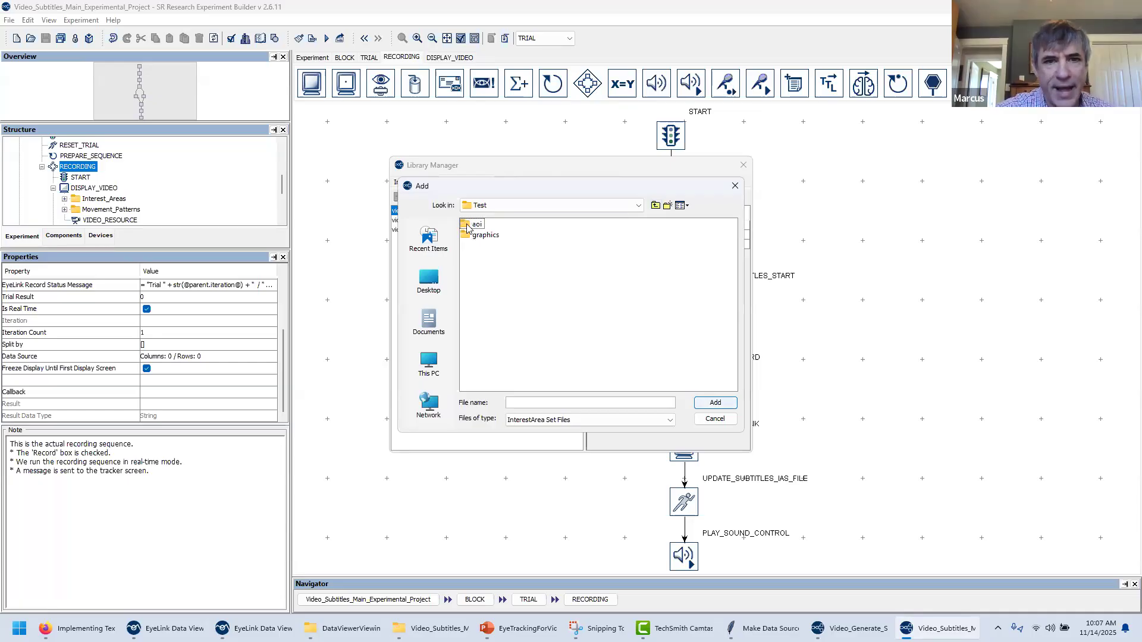
double_click(471, 225)
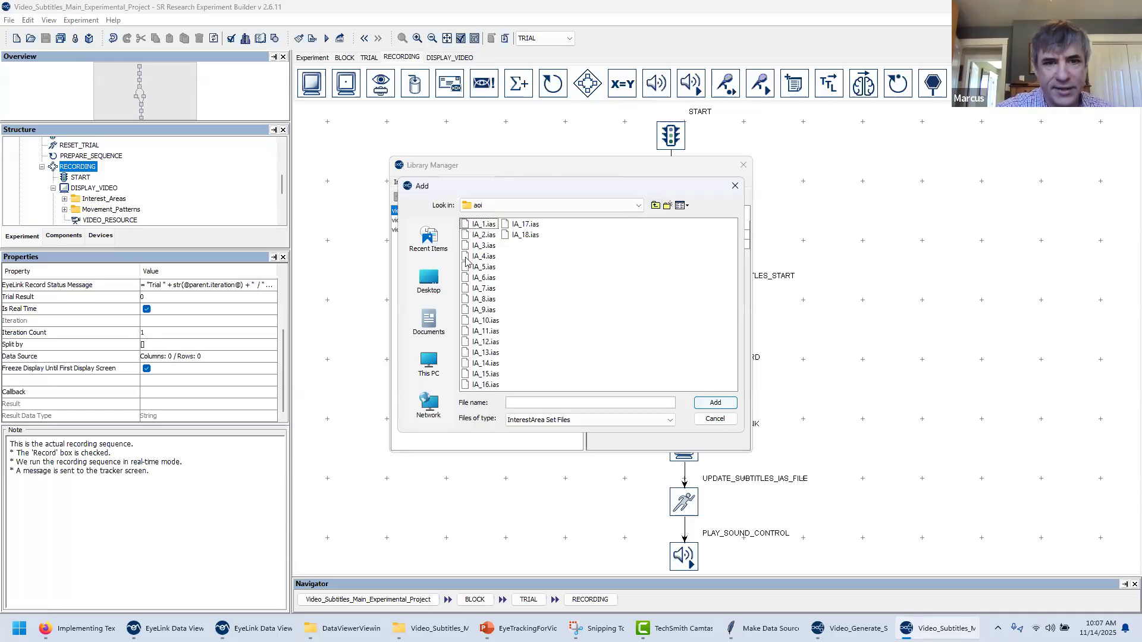
Go back up to the Video_Generate_Subtitle_IAS_Files folder and open myfiles > Test > interest_area_sets.
click(655, 206)
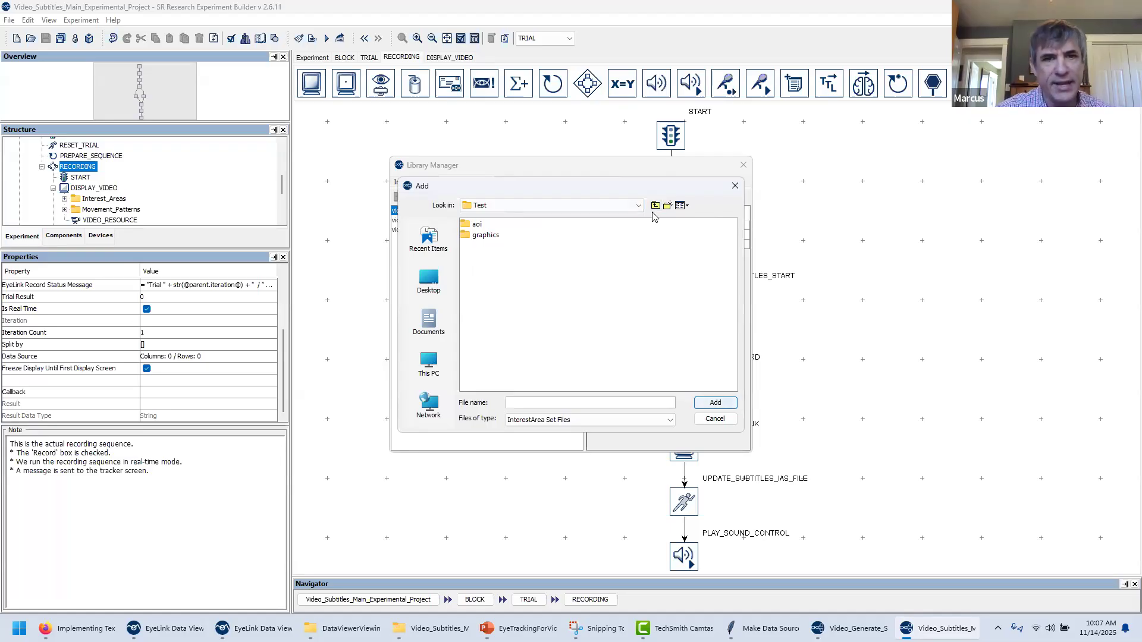
click(656, 206)
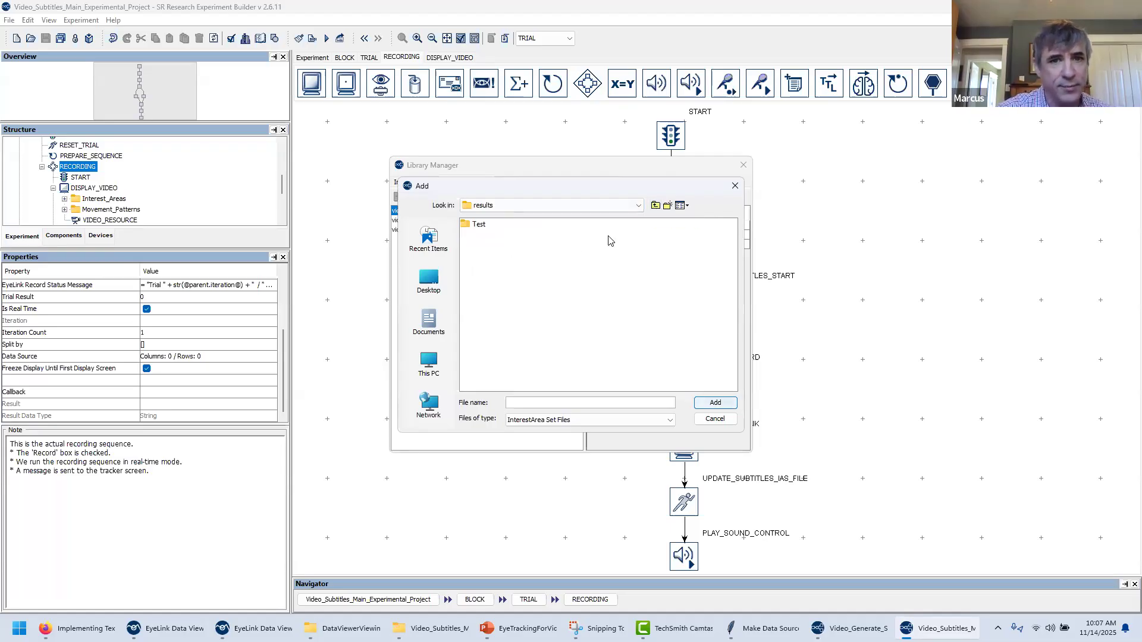
click(655, 206)
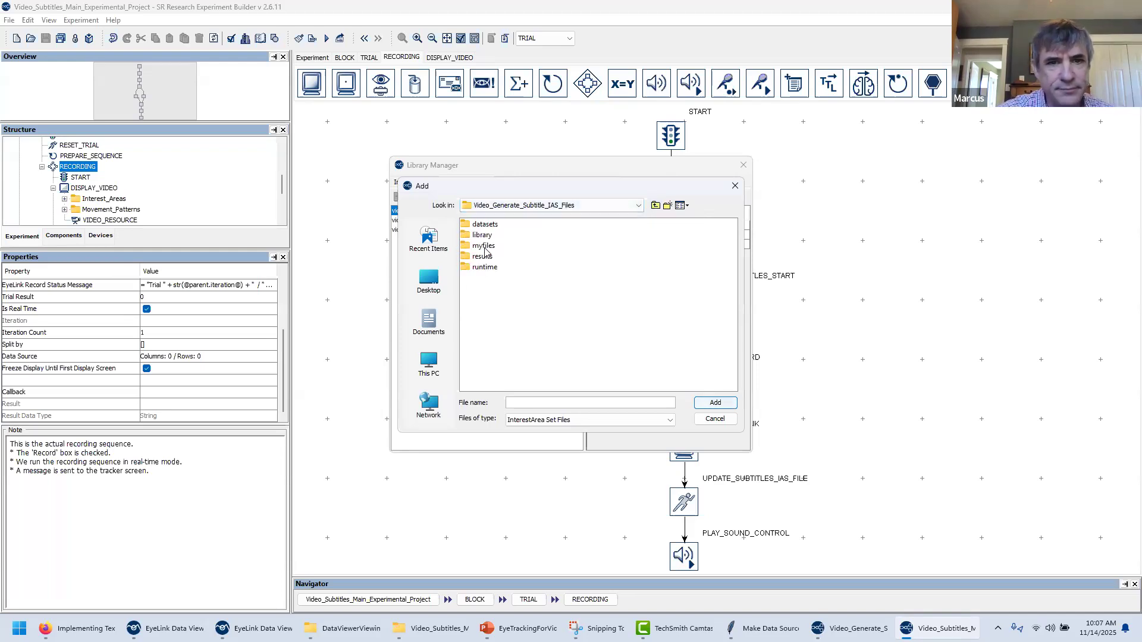
double_click(484, 245)
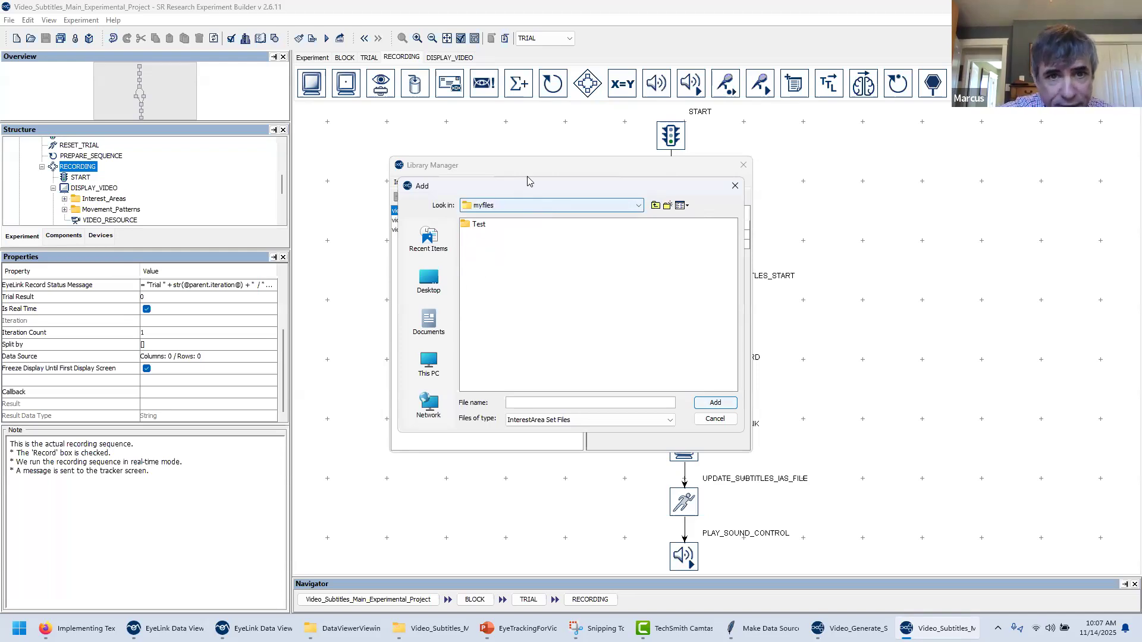
double_click(476, 224)
double_click(482, 225)
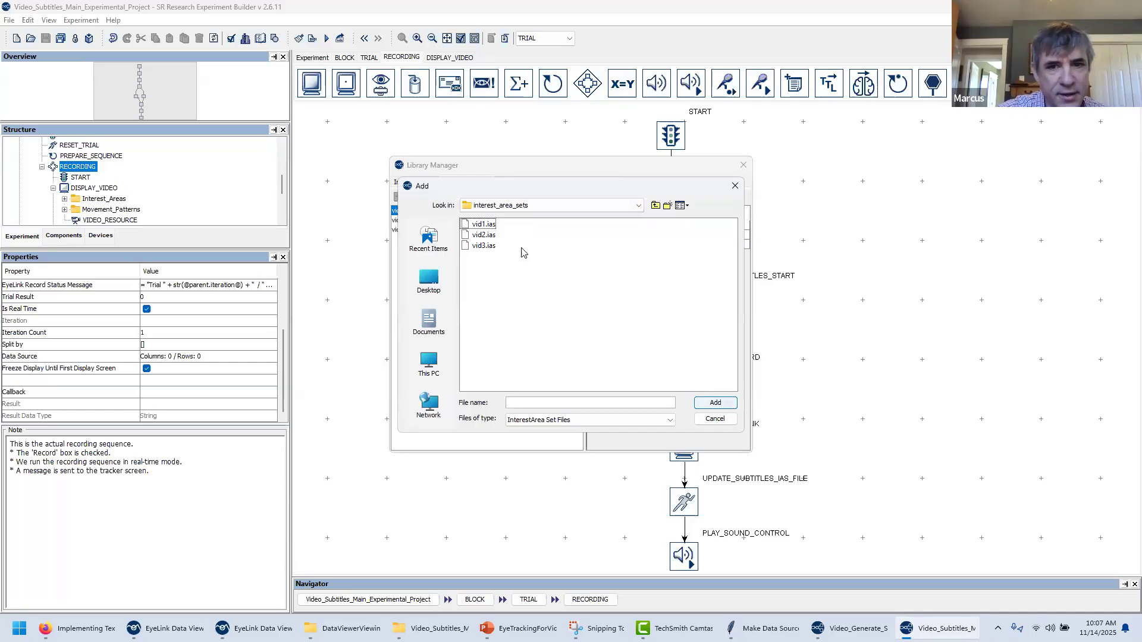
Import the generated vid .ias files into the library, overwriting same-named files with Apply to All, and close the Library Manager.
click(485, 226)
shift+click(488, 244)
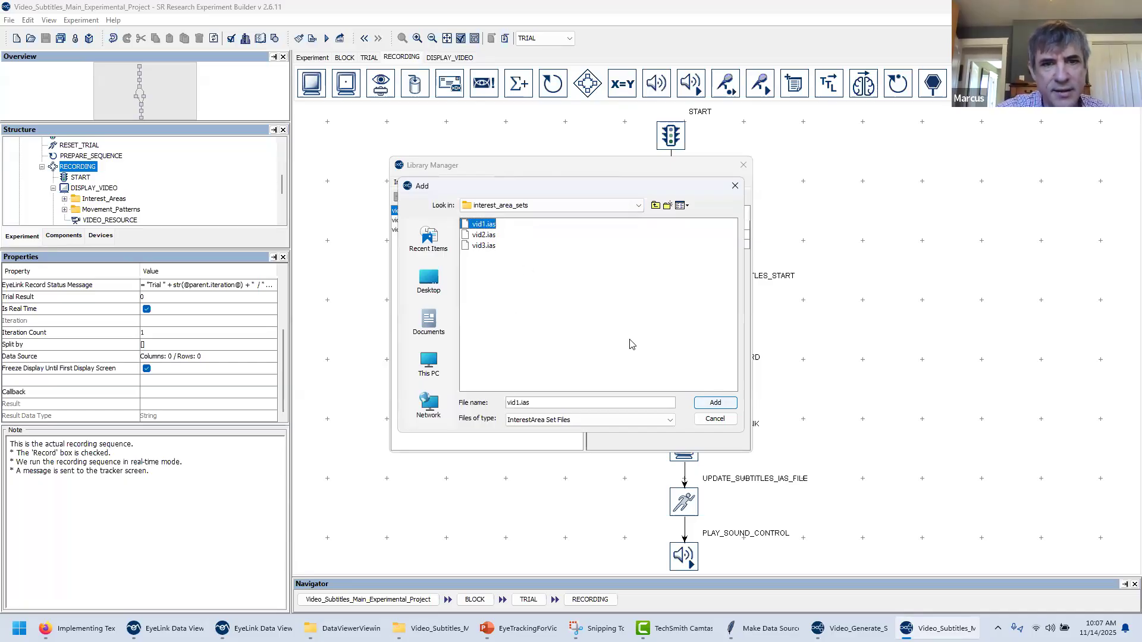
click(725, 404)
click(525, 325)
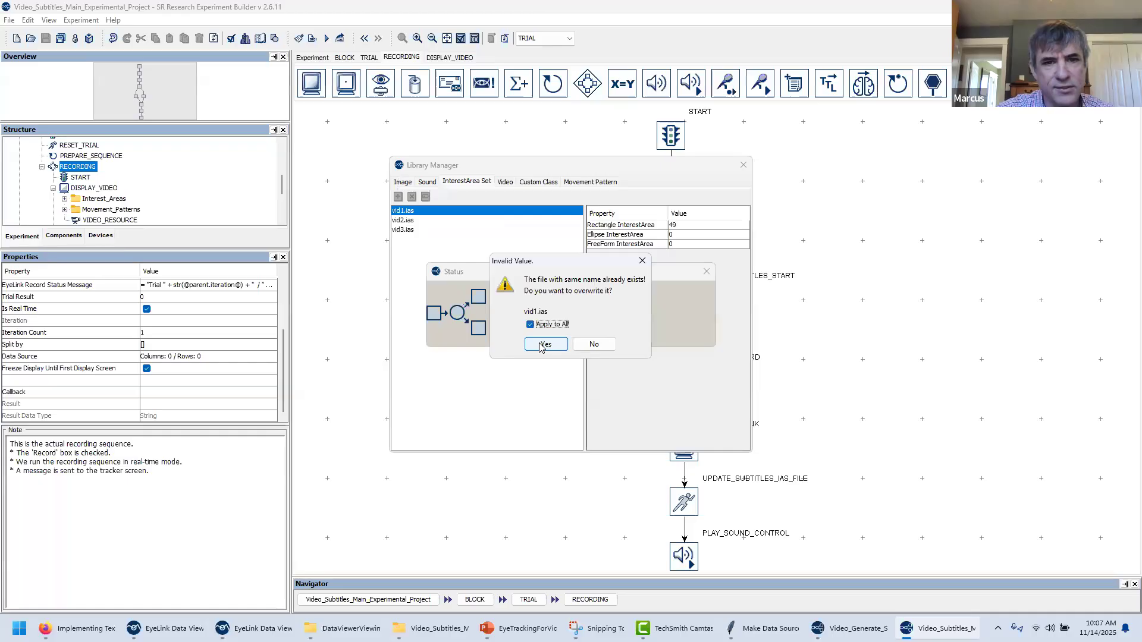
click(541, 346)
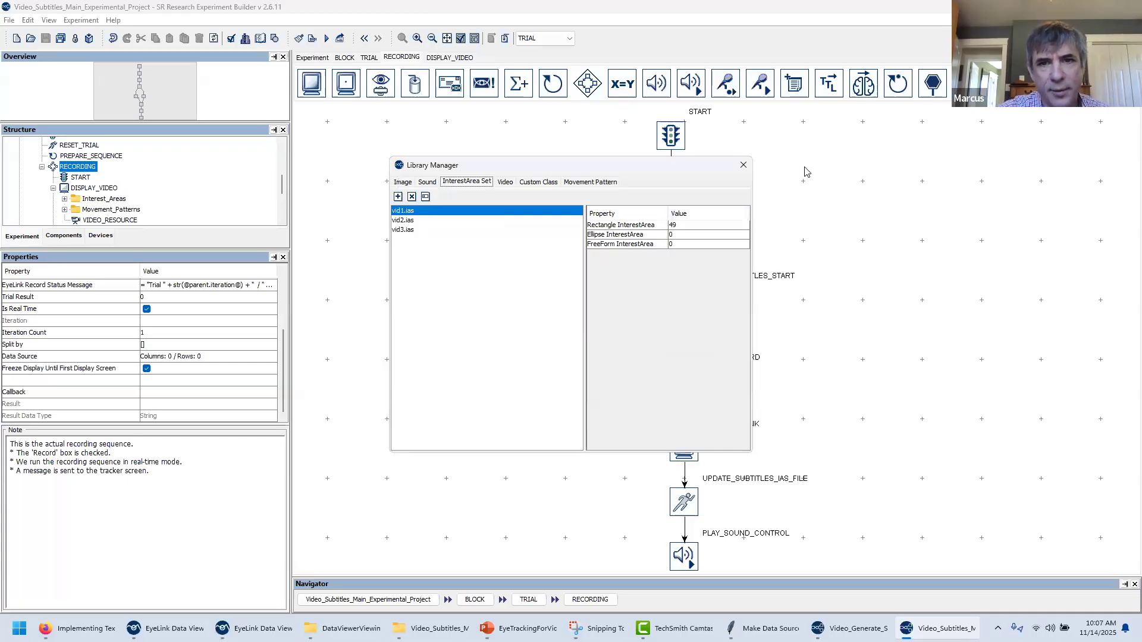
click(745, 166)
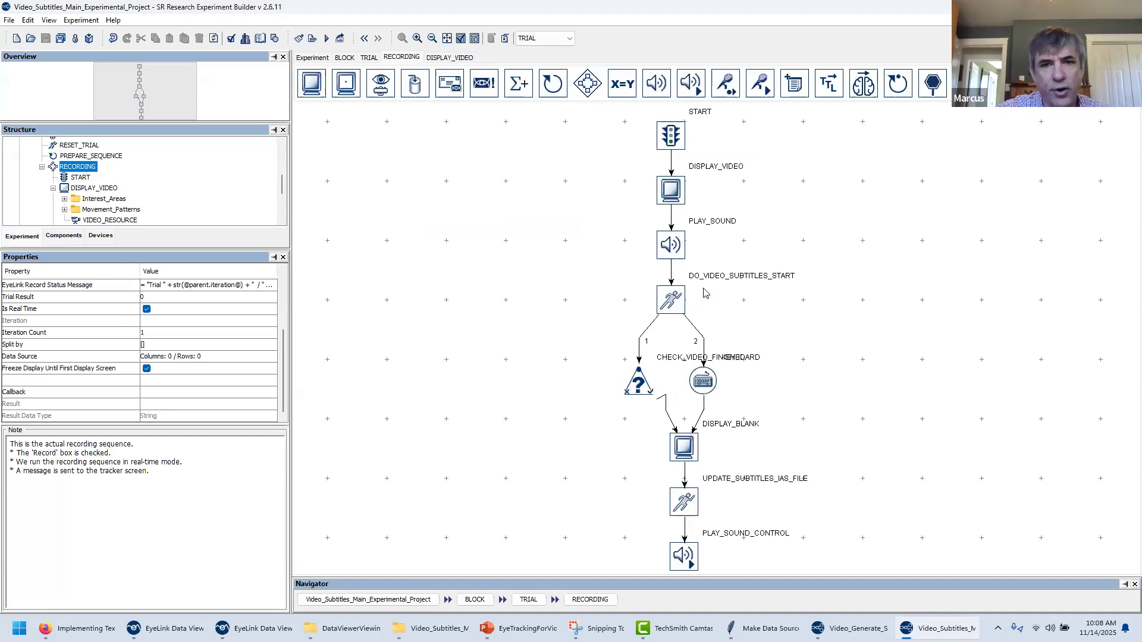
Inspect the DO_VIDEO_SUBTITLES_START node and its doSubtitles.py code, and return to the top-level Experiment graph.
click(671, 302)
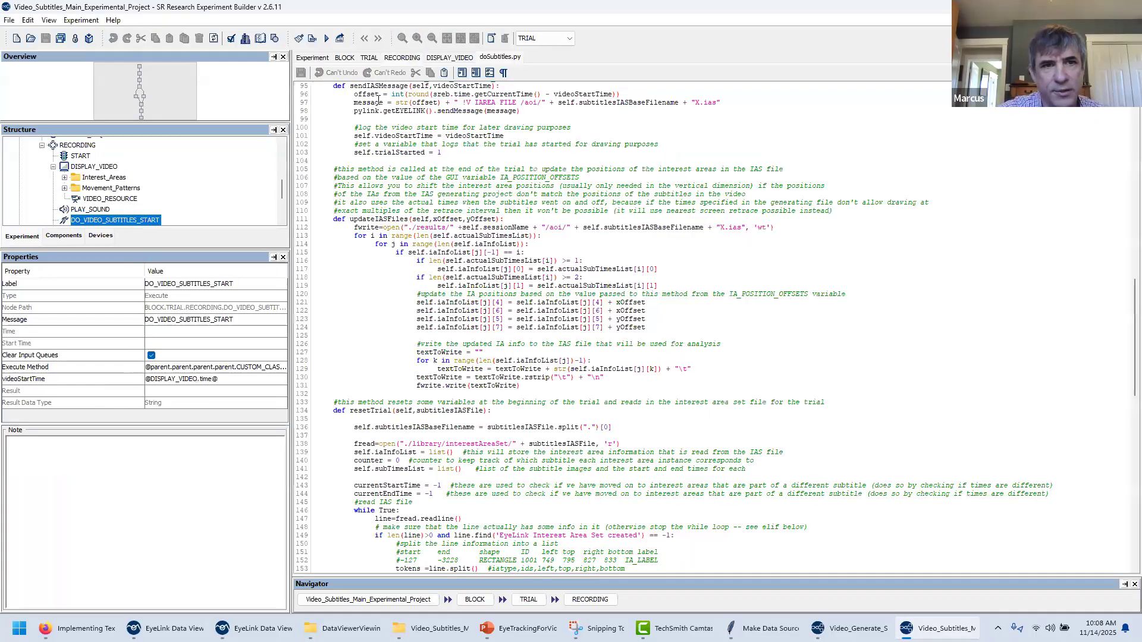
click(314, 58)
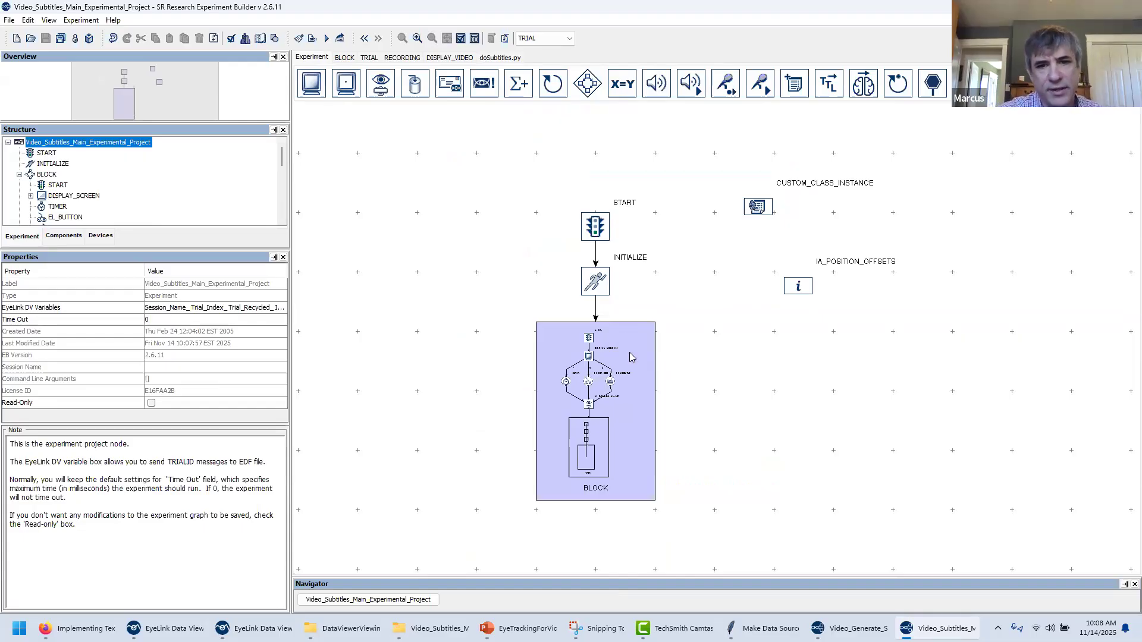
Open the RECORDING sequence inside BLOCK and TRIAL and inspect the DISPLAY_VIDEO node's properties.
double_click(631, 353)
click(670, 399)
double_click(670, 398)
double_click(670, 404)
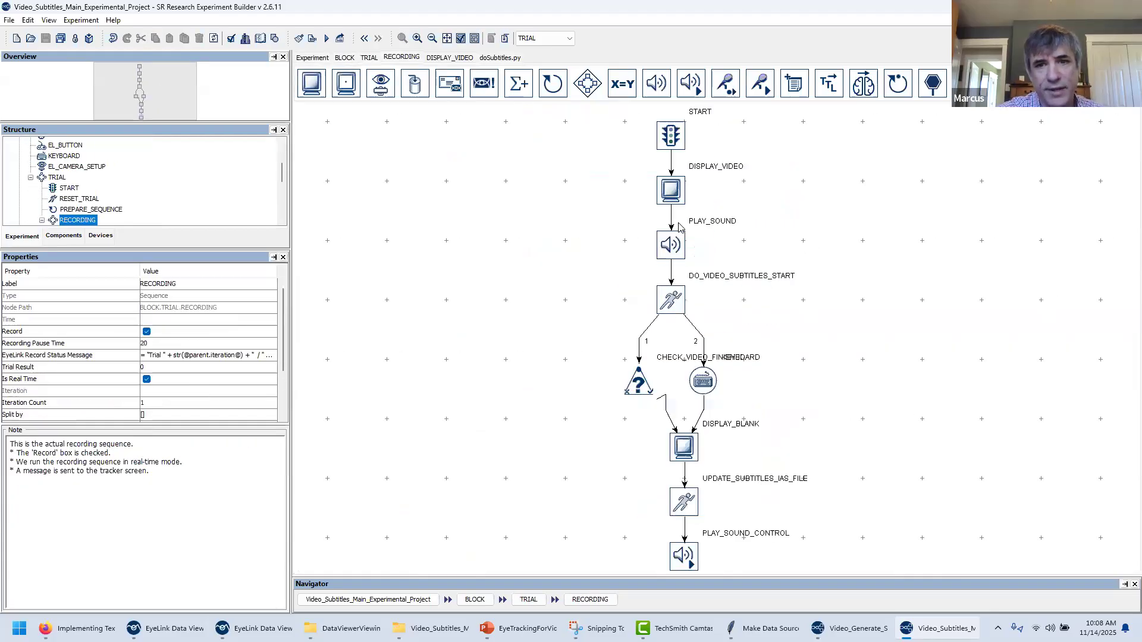
click(672, 193)
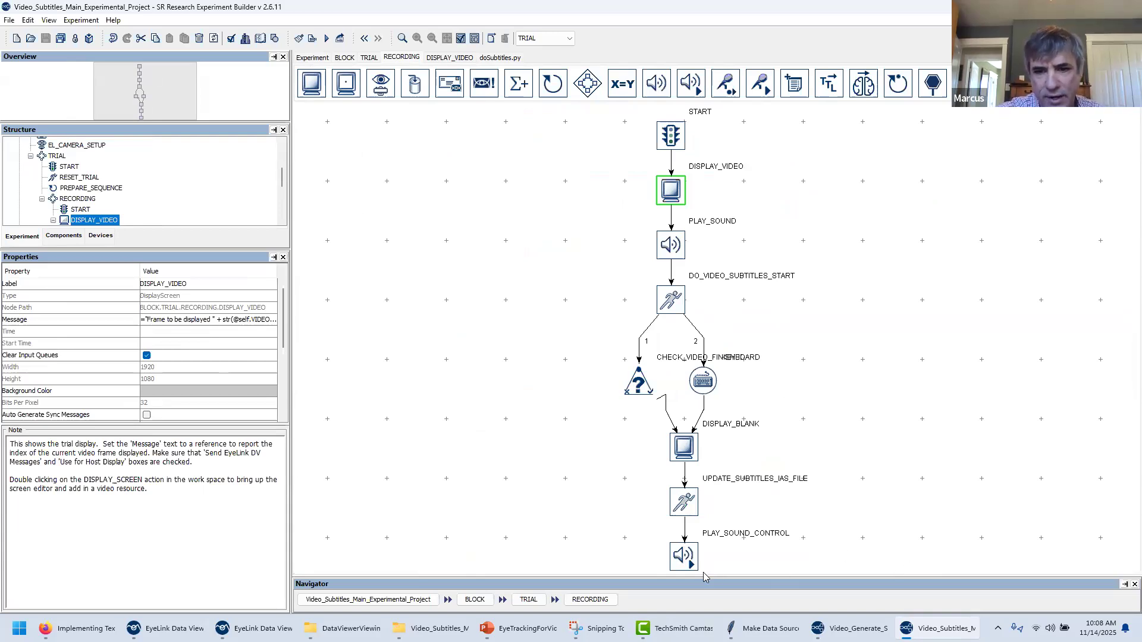
mouse_move(684, 557)
mouse_down()
mouse_move(885, 551)
mouse_move(690, 557)
mouse_up()
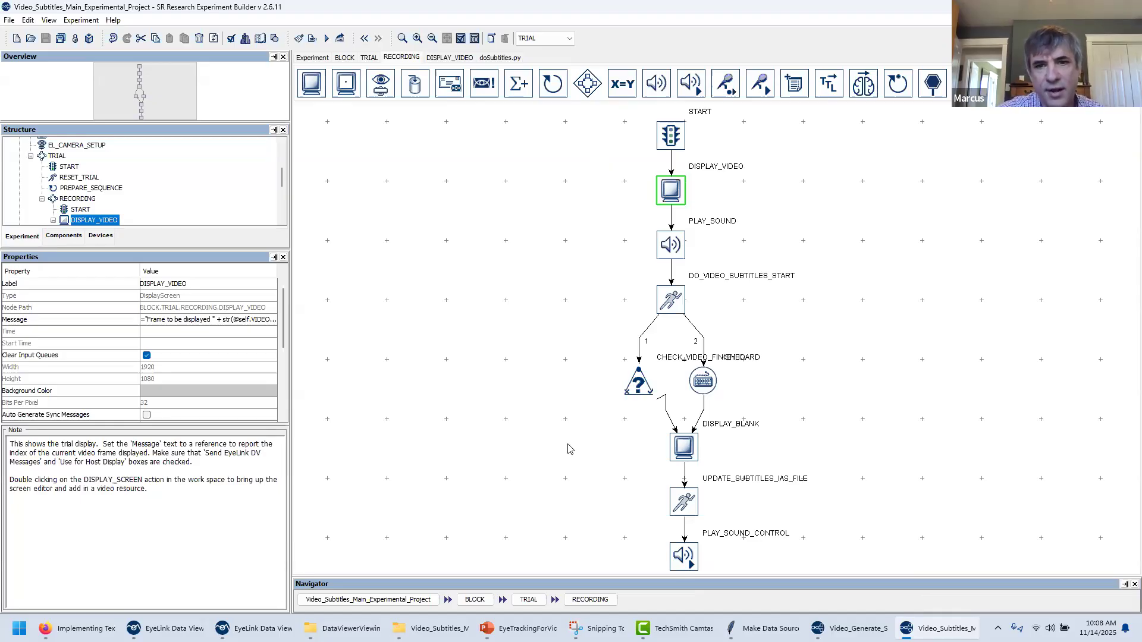
Inspect the CHECK_VIDEO_FINISHED conditional, widening the Value column to read its attribute, and the KEYBOARD trigger.
click(637, 377)
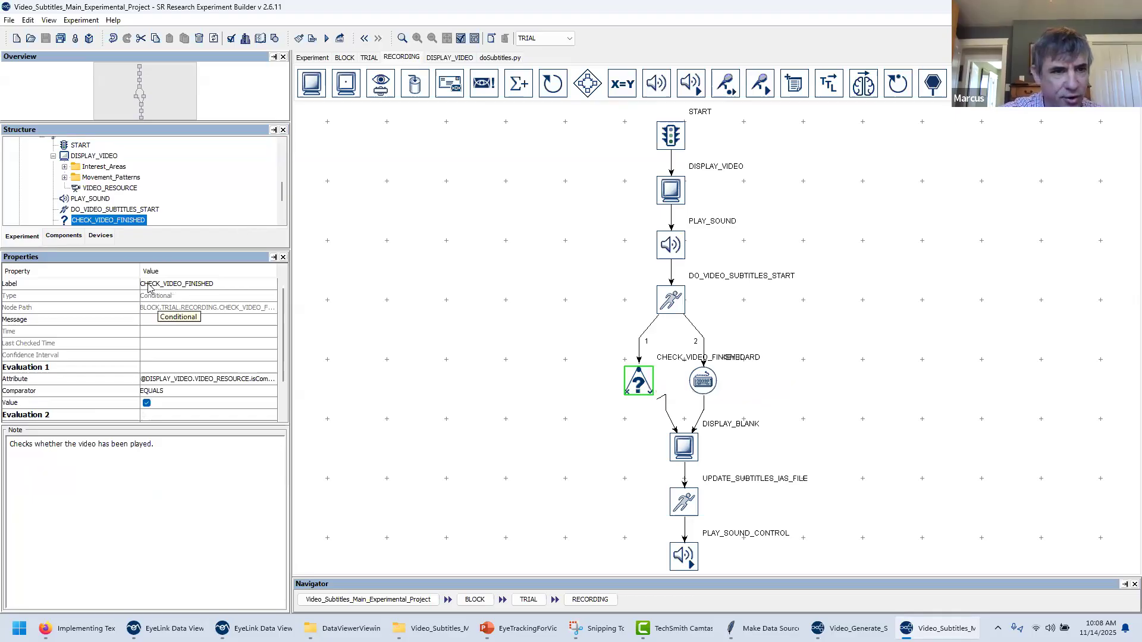
drag(140, 271, 85, 272)
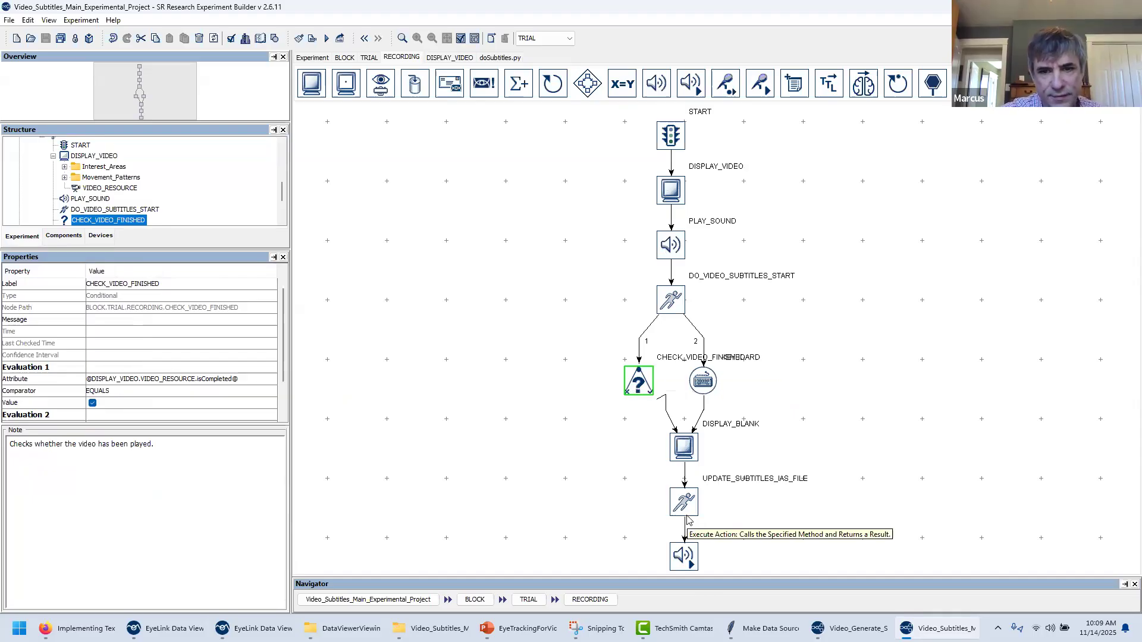
click(702, 383)
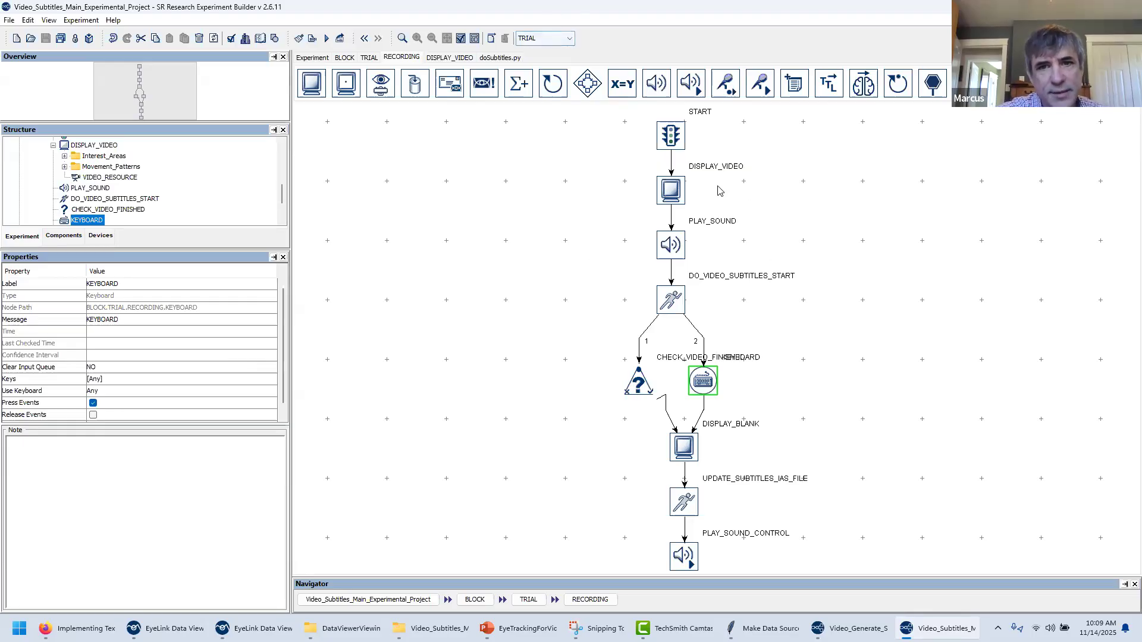
mouse_move(672, 199)
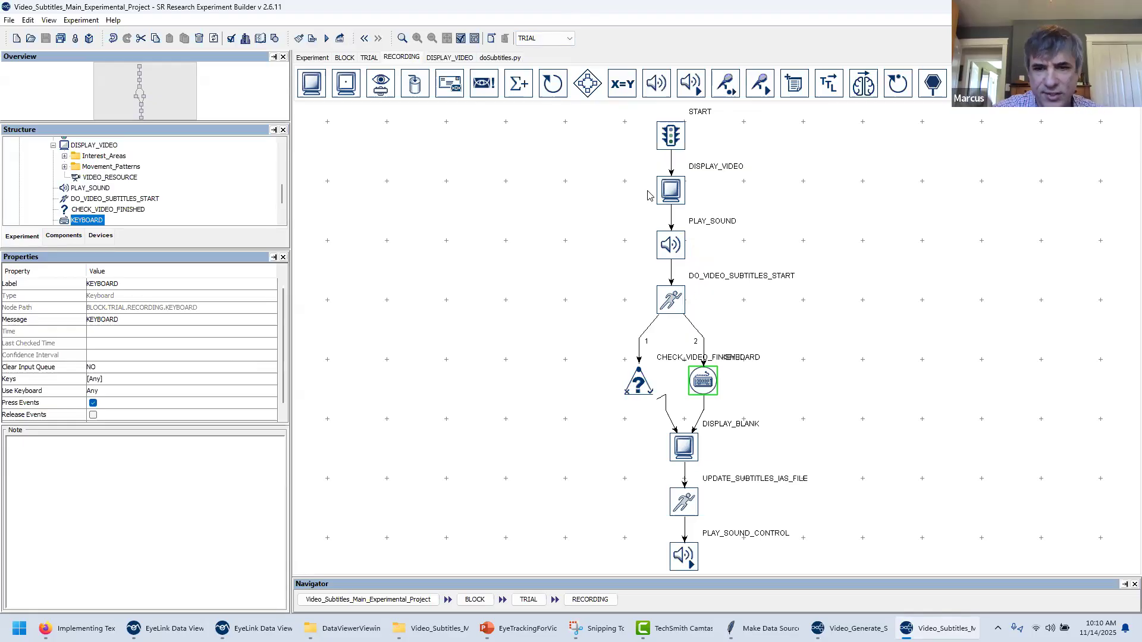
Check the built-in example projects for the Video example without opening it.
click(13, 21)
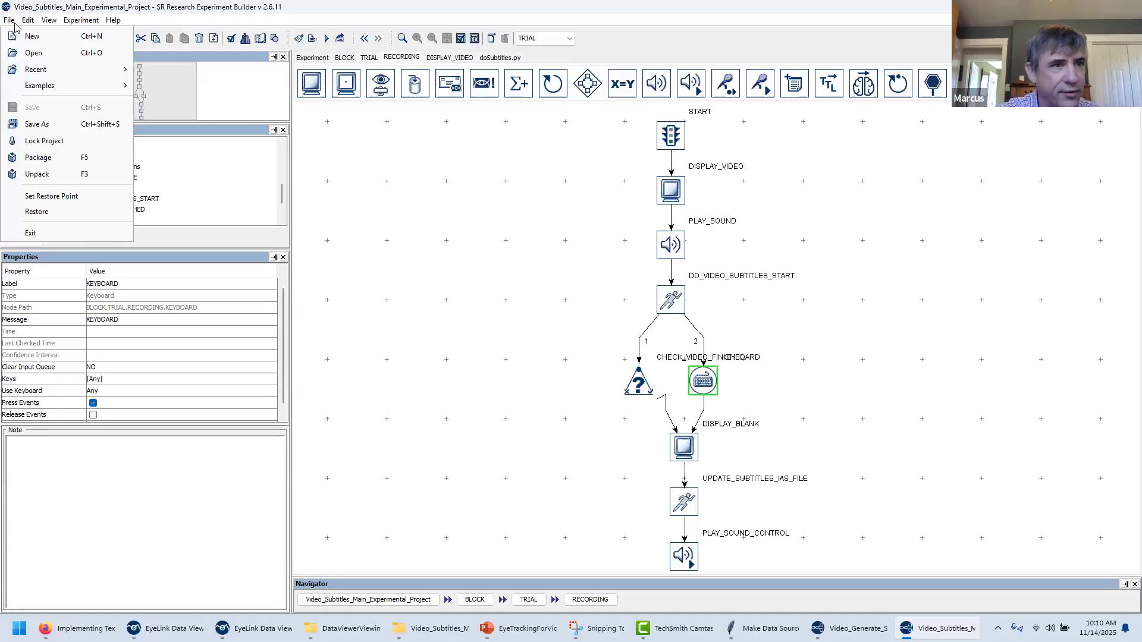
mouse_move(21, 90)
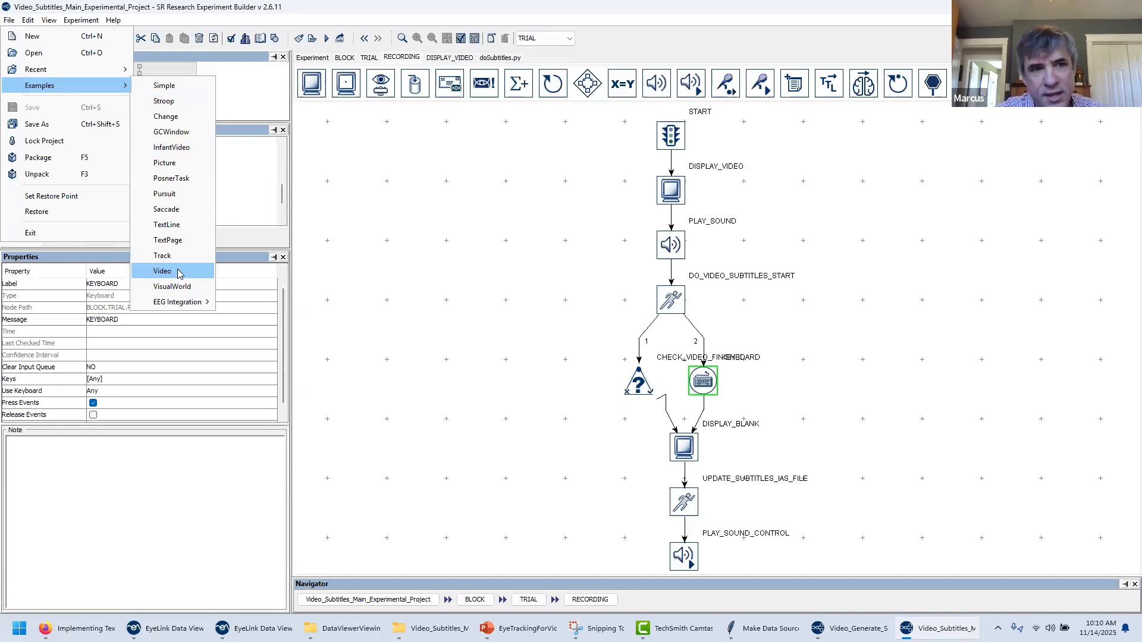
click(481, 270)
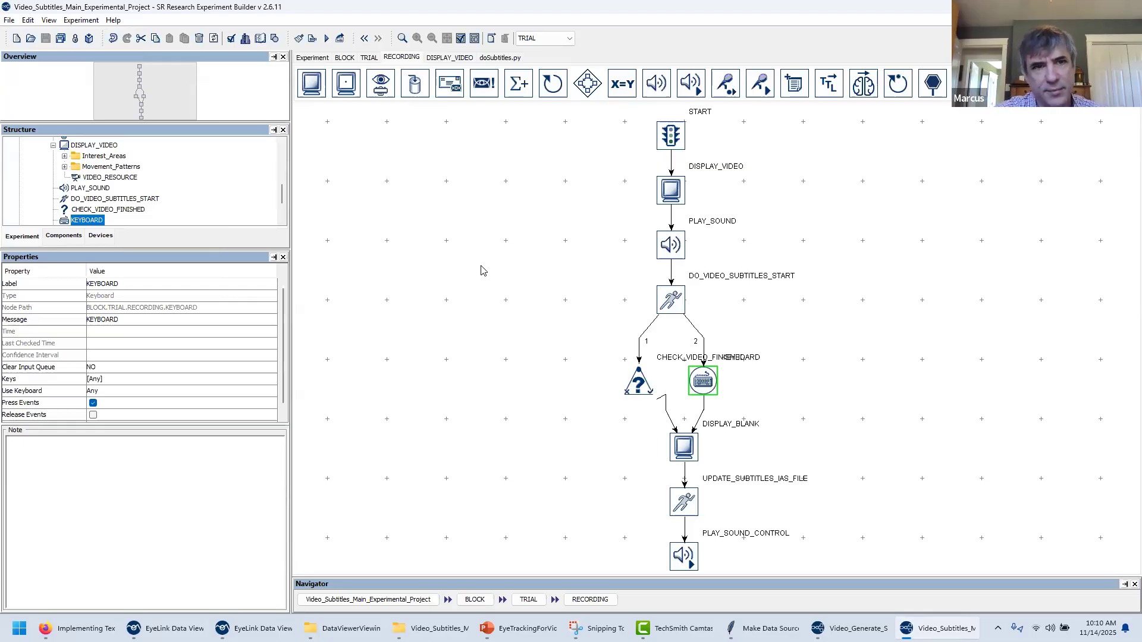
Return to the top-level Experiment graph and inspect the IA_POSITION_OFFSETS variable.
click(311, 57)
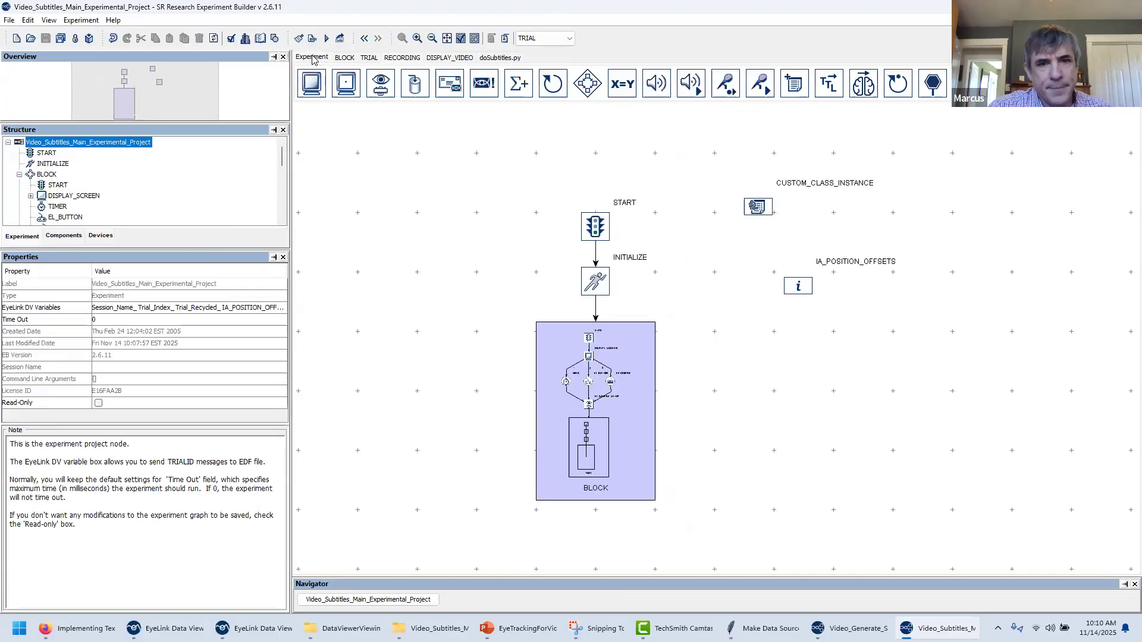
click(800, 283)
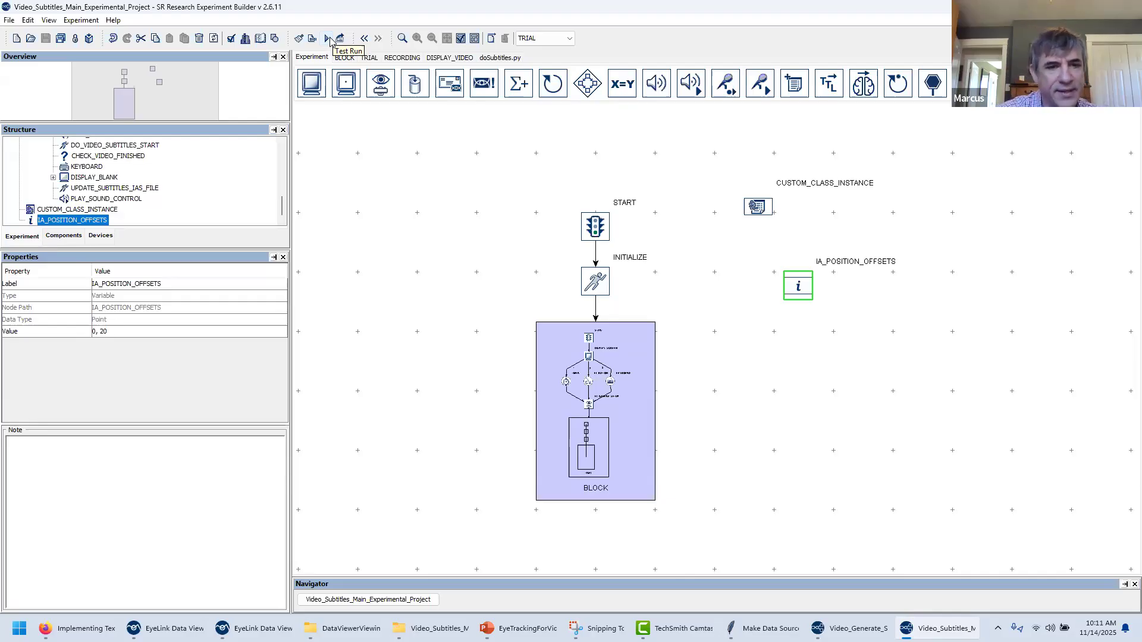
Switch to EyeLink Data Viewer, play the animation of Part1 Trial 2 and pause it while the first subtitle is showing.
click(255, 628)
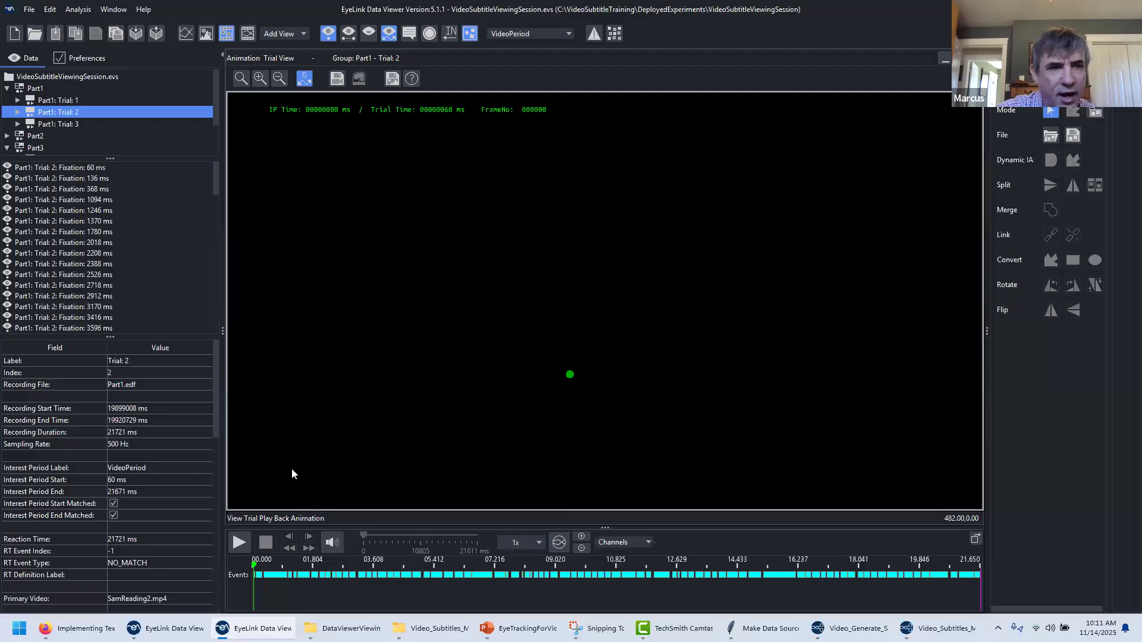
click(238, 543)
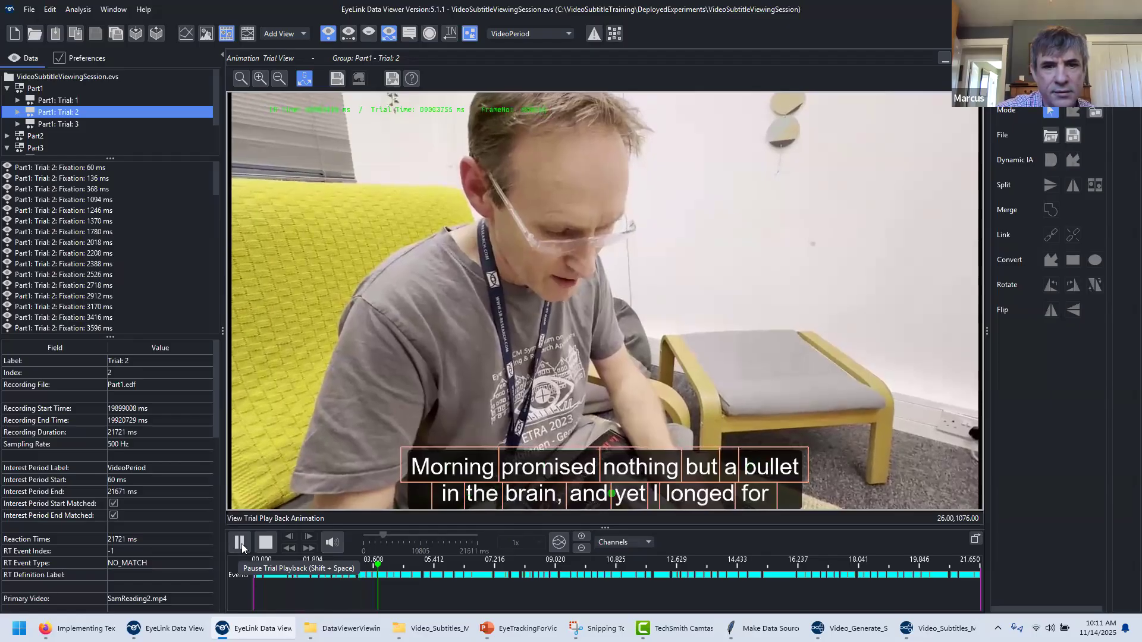
click(241, 546)
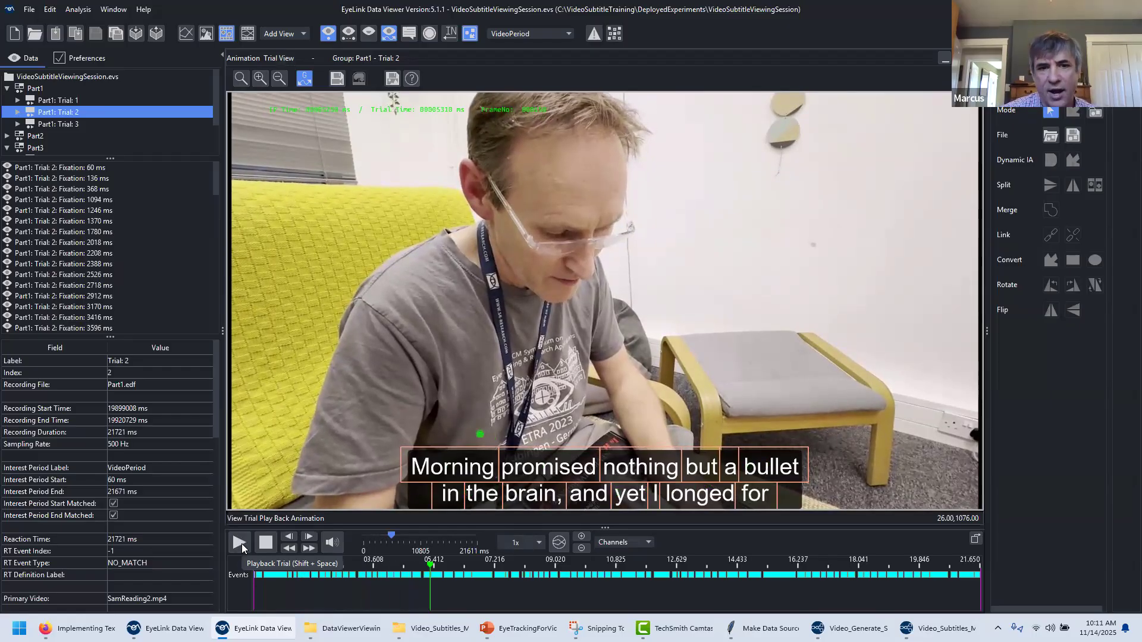
Inspect the interest areas of the subtitle words Morning, promised and nothing, and resume the trial playback.
click(416, 471)
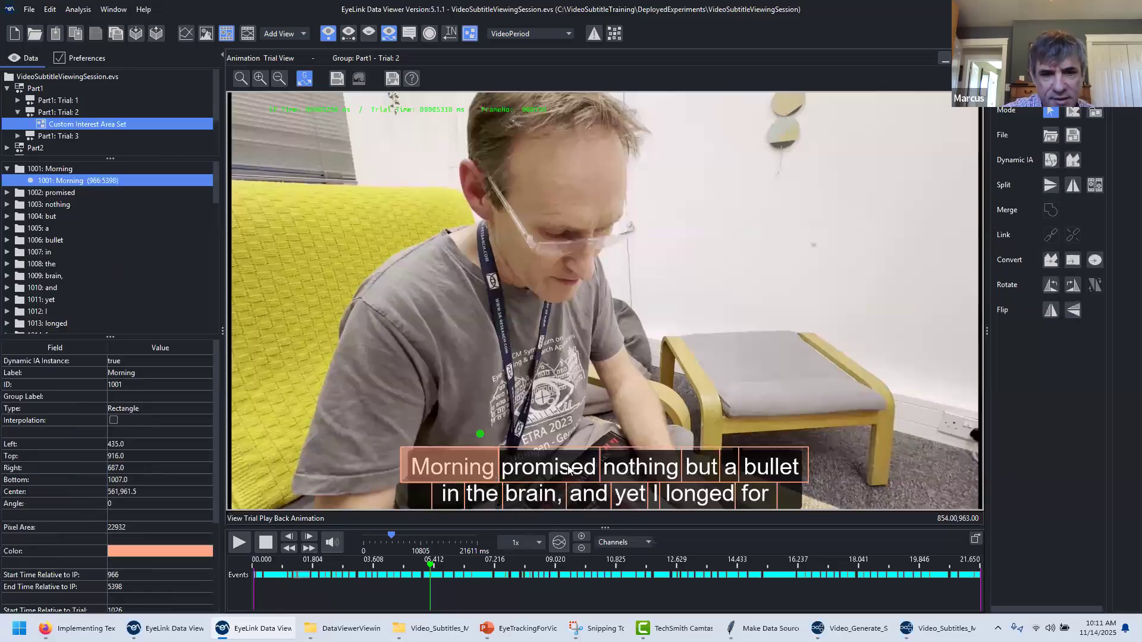
click(569, 470)
click(607, 463)
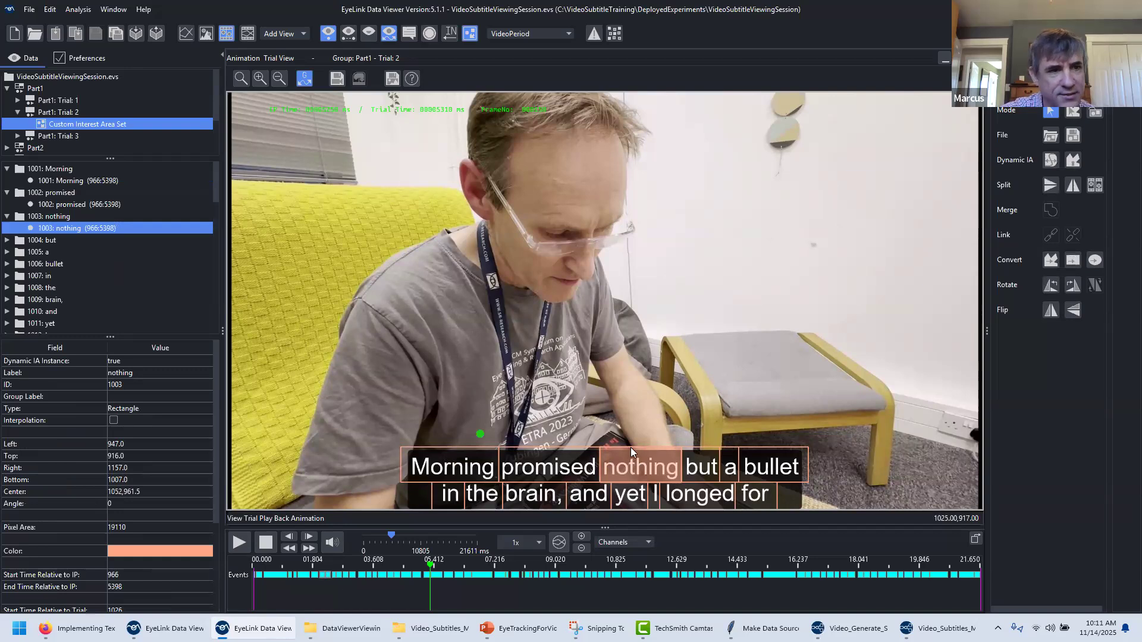
click(53, 203)
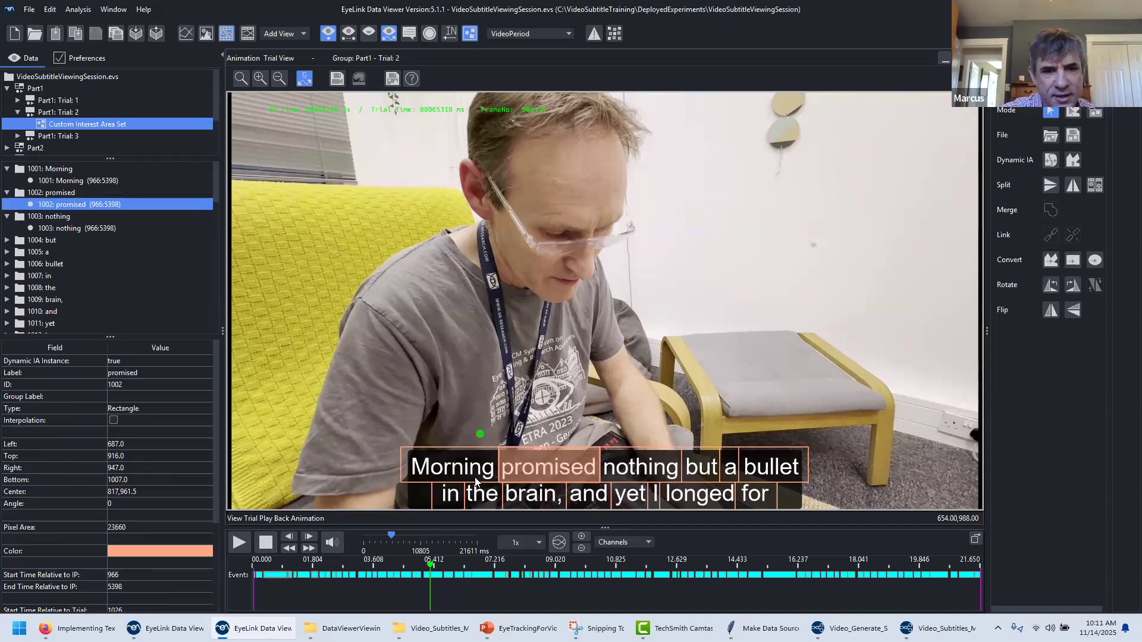
click(239, 543)
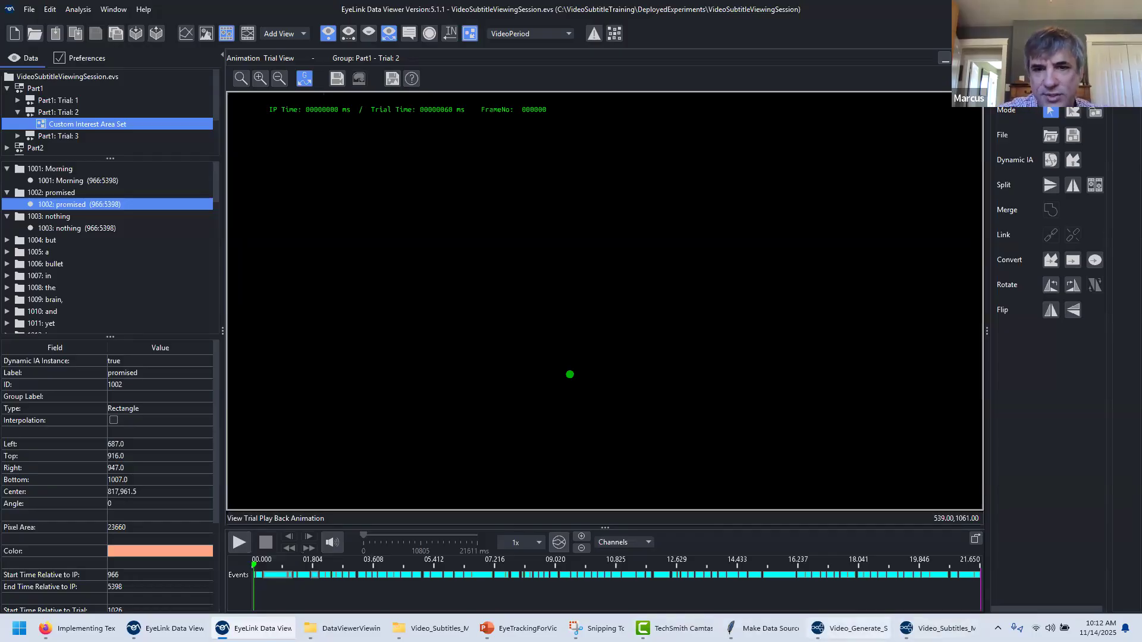
Compare the IA_POSITION_OFFSETS variable in the generating project and the main project in Experiment Builder.
click(852, 628)
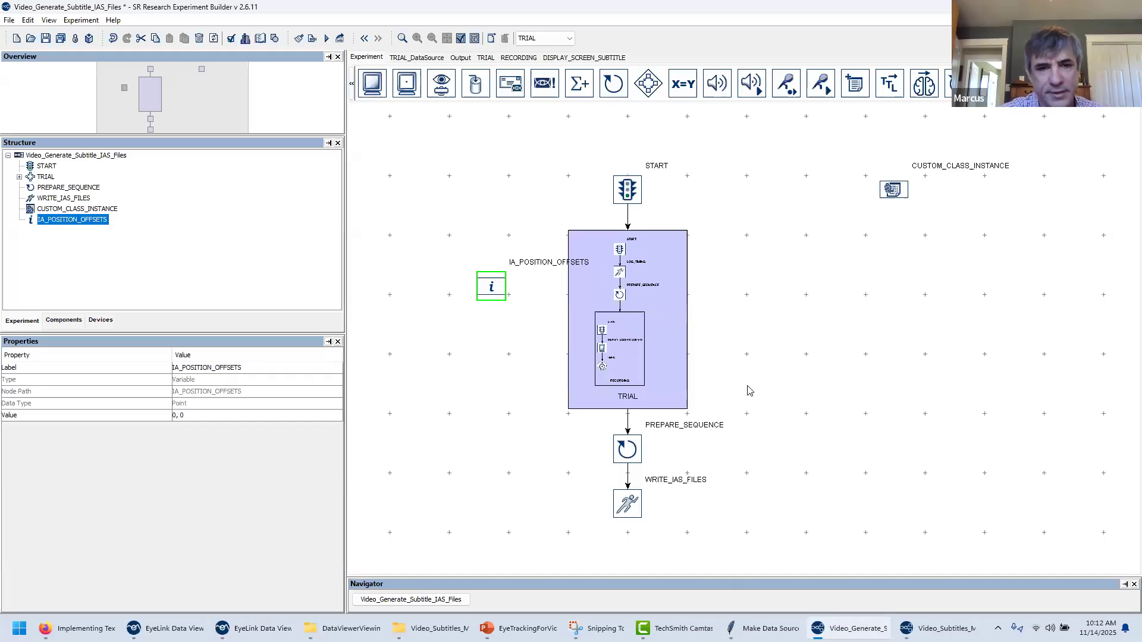
mouse_move(875, 628)
click(878, 557)
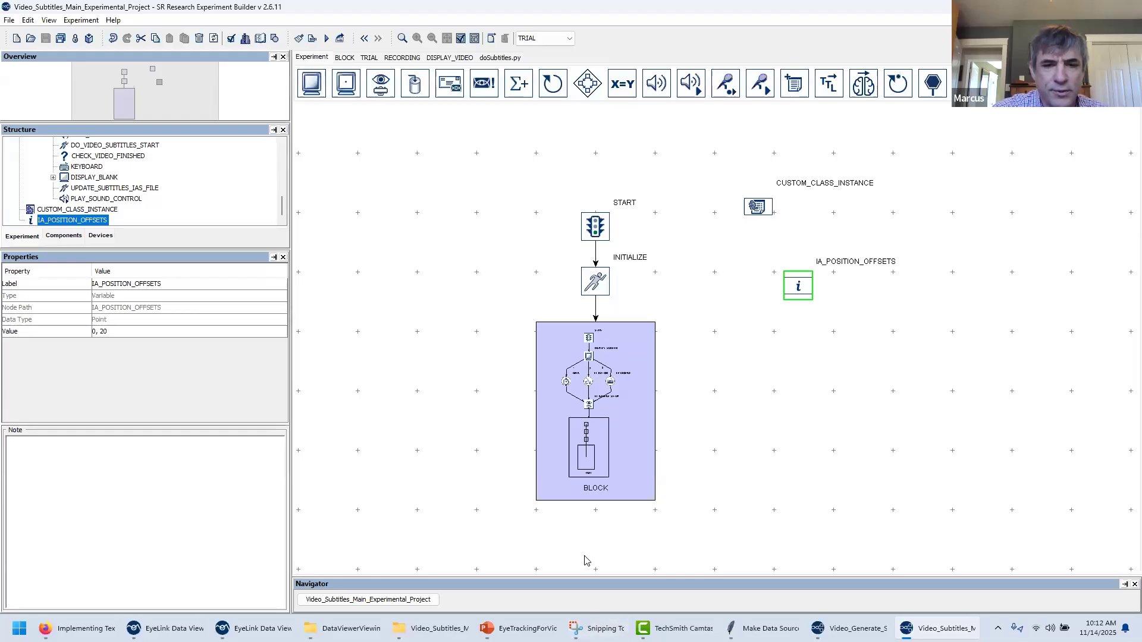
Switch to the PowerPoint presentation and start the slide show from the current Experimental Programming slide.
click(519, 629)
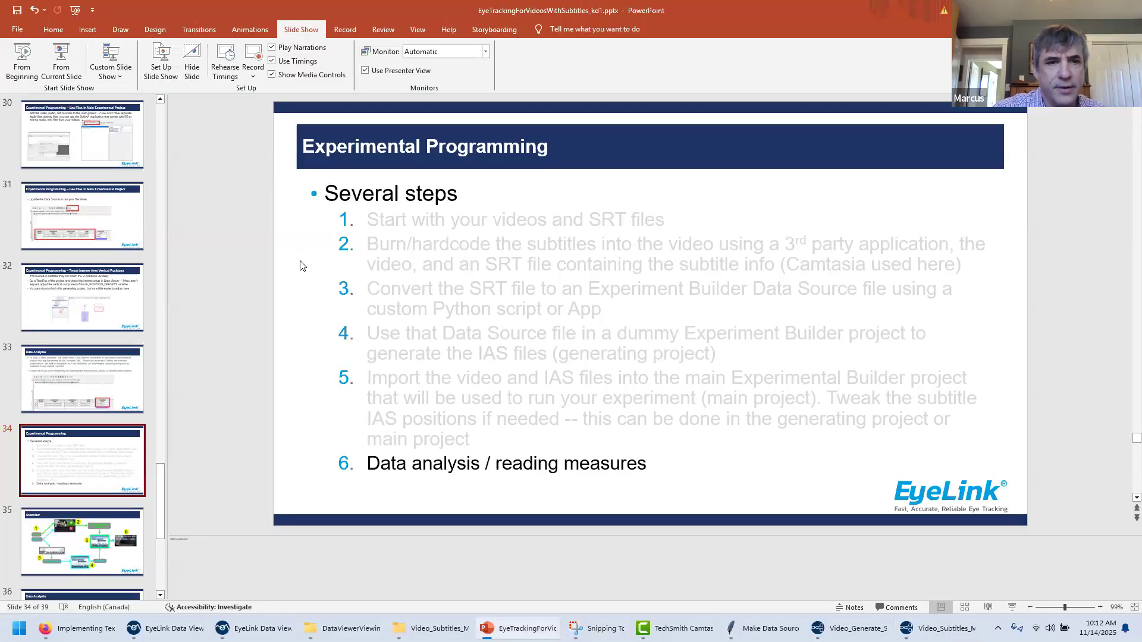
click(61, 58)
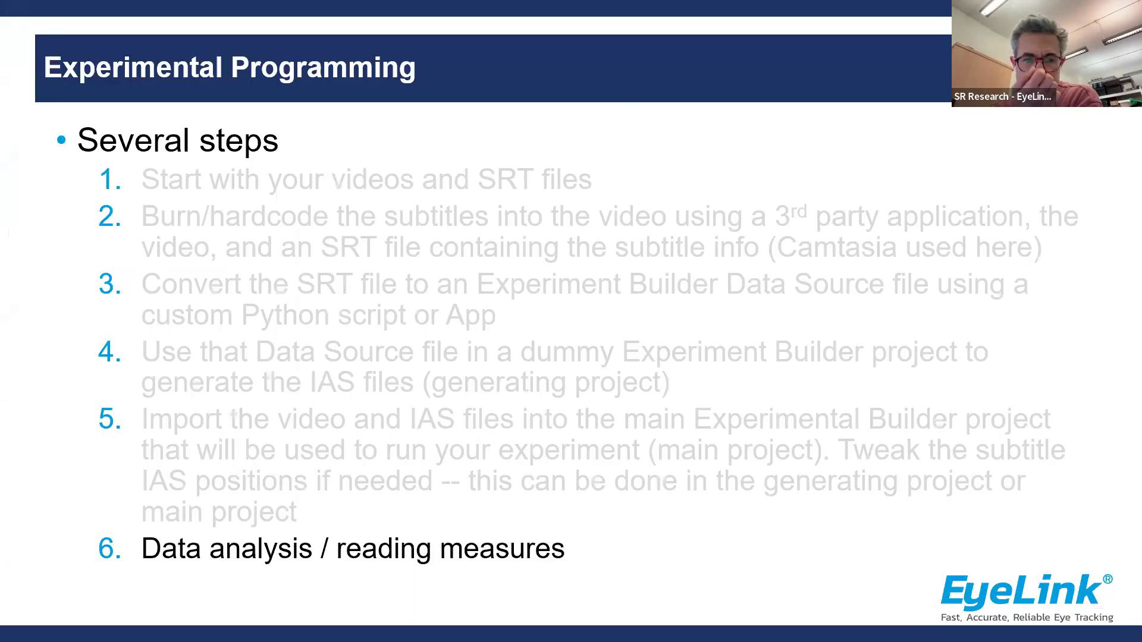
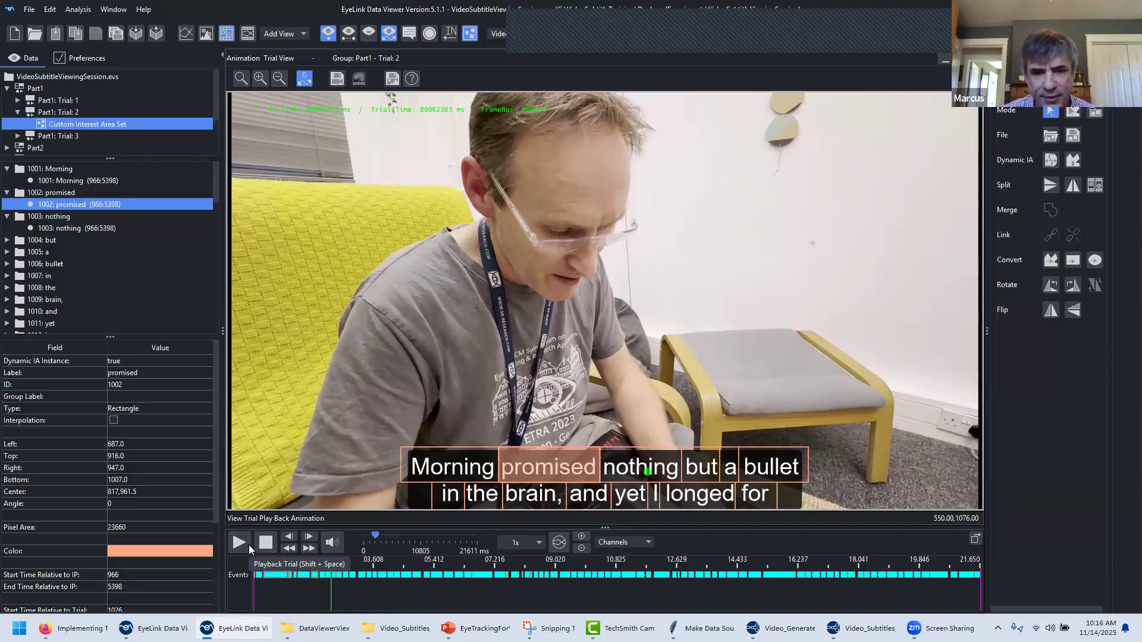
Move all of the first subtitle's word interest areas up about 170 pixels, above the text, and check the Morning area's coordinates.
drag(383, 401, 827, 514)
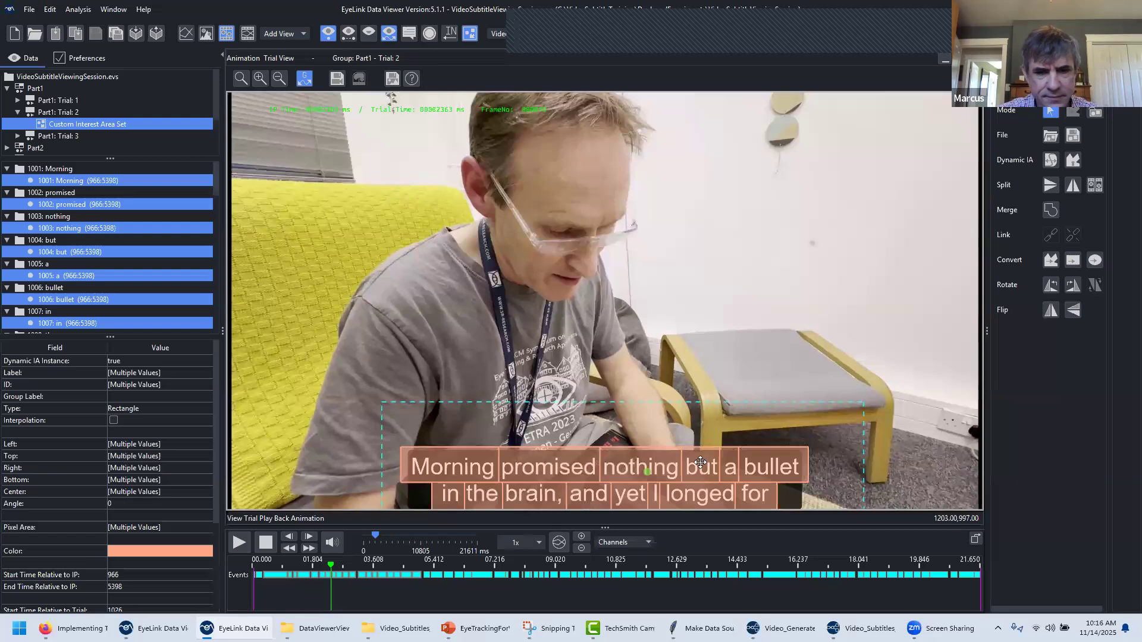
drag(700, 462, 697, 405)
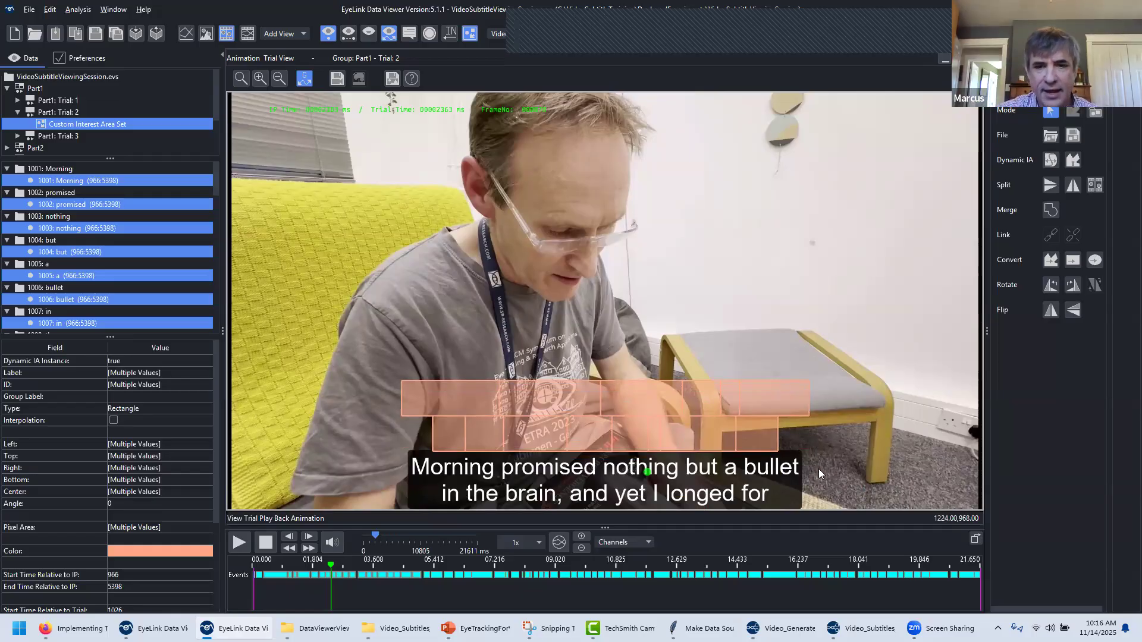
click(851, 459)
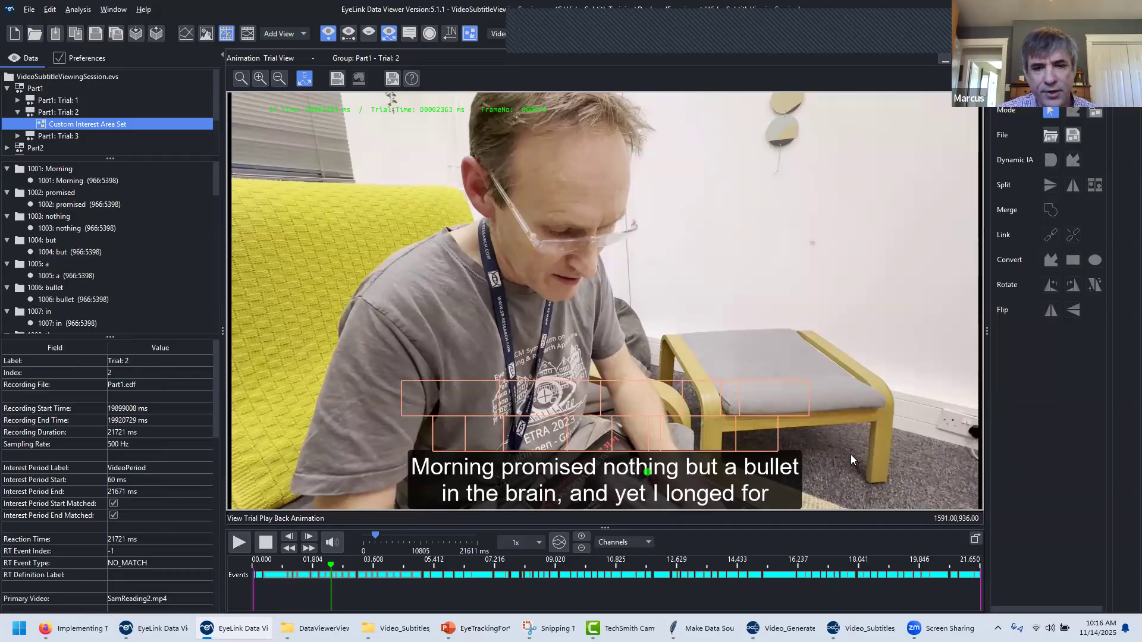
mouse_move(780, 629)
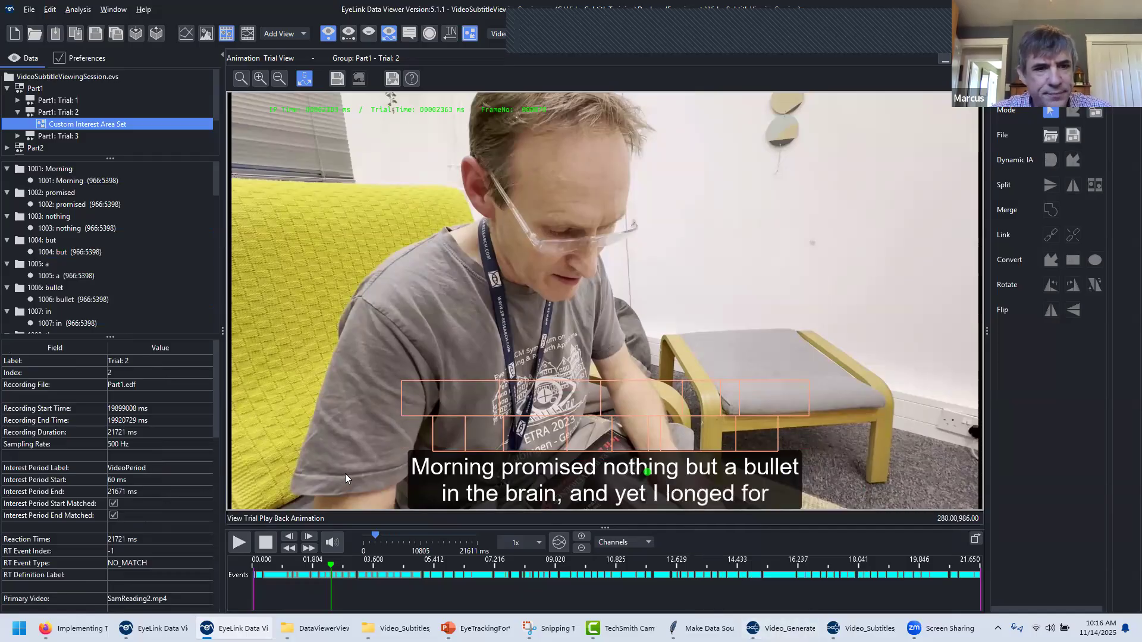
click(458, 386)
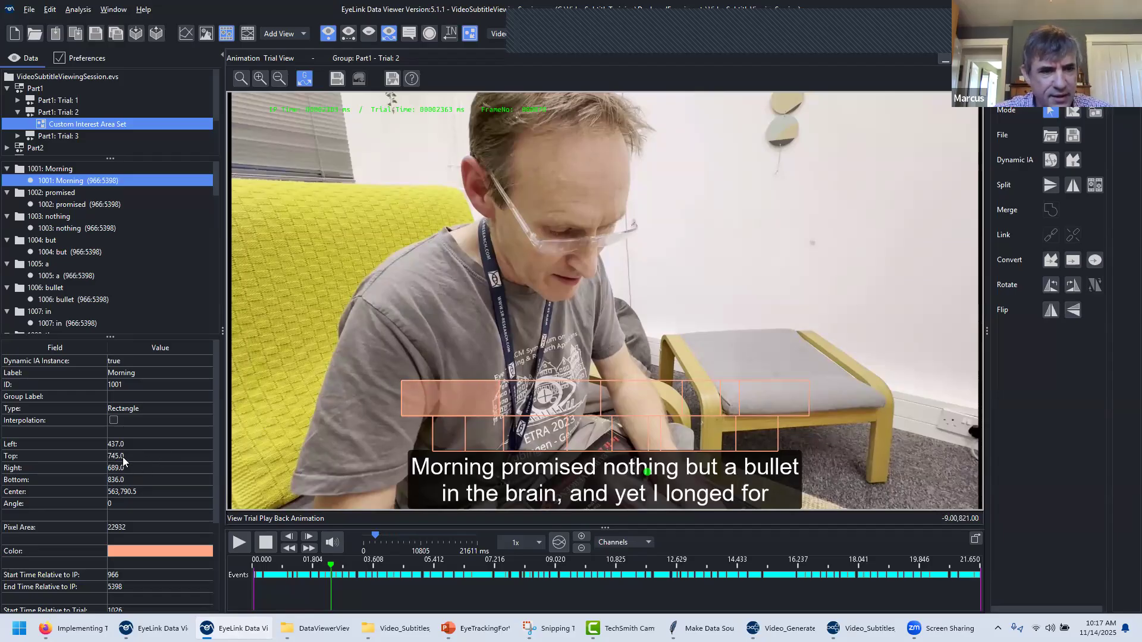
Reselect all the raised word interest areas and move them down about 170 pixels onto the subtitle words.
click(364, 414)
drag(380, 357, 887, 469)
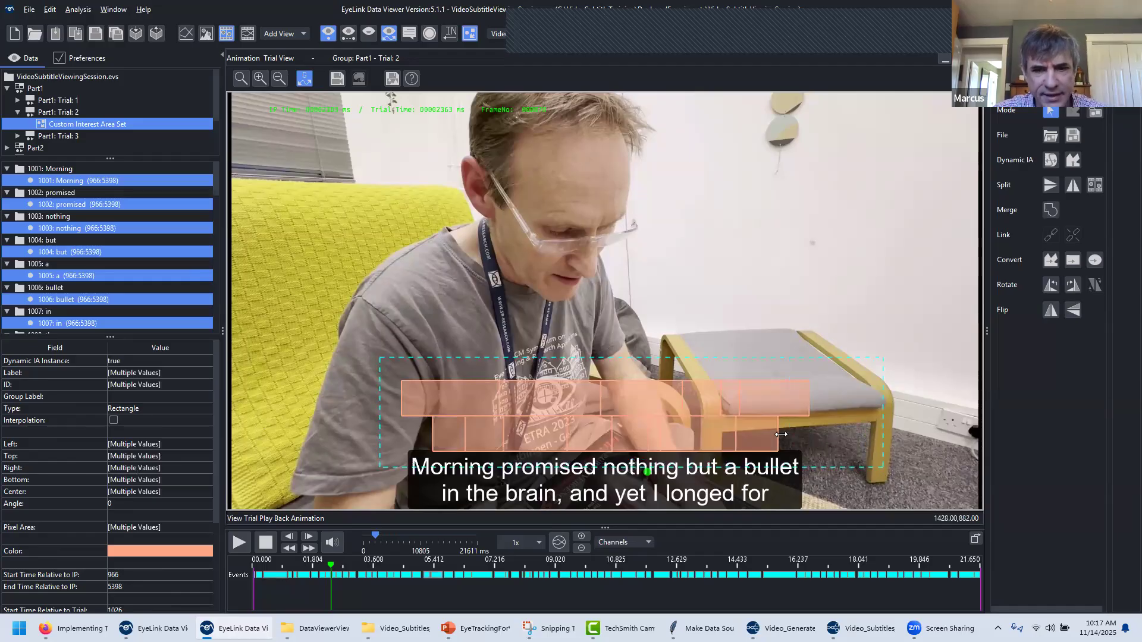
drag(757, 434, 758, 499)
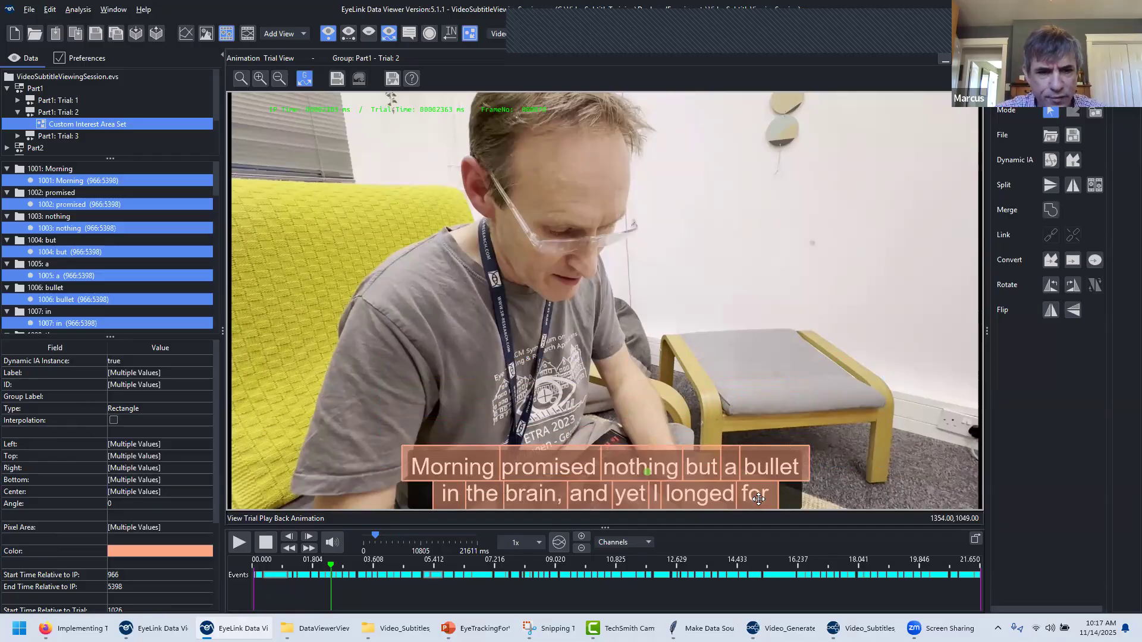
drag(759, 499, 759, 500)
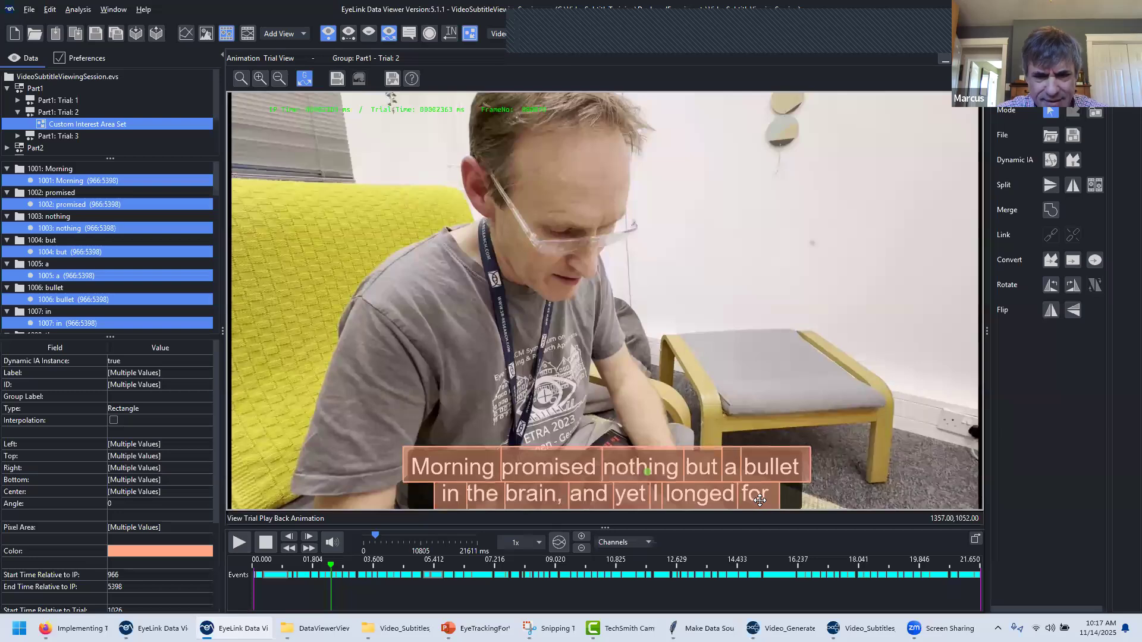
Check the Morning interest area's coordinates and switch to the main experiment project in Experiment Builder.
click(467, 429)
click(464, 459)
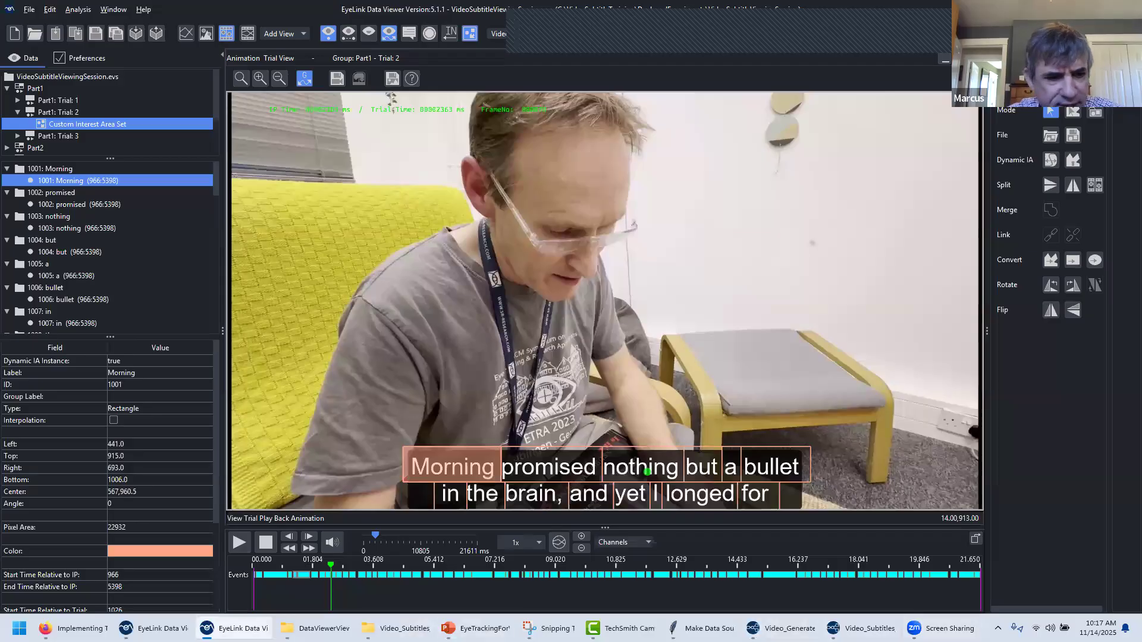
mouse_move(857, 629)
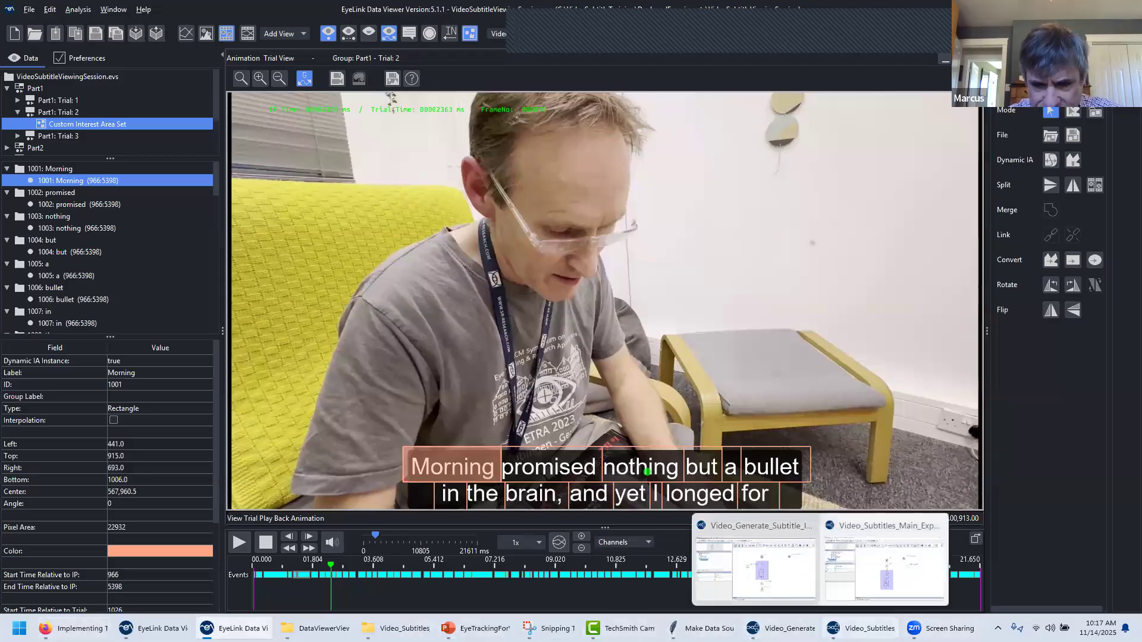
click(884, 569)
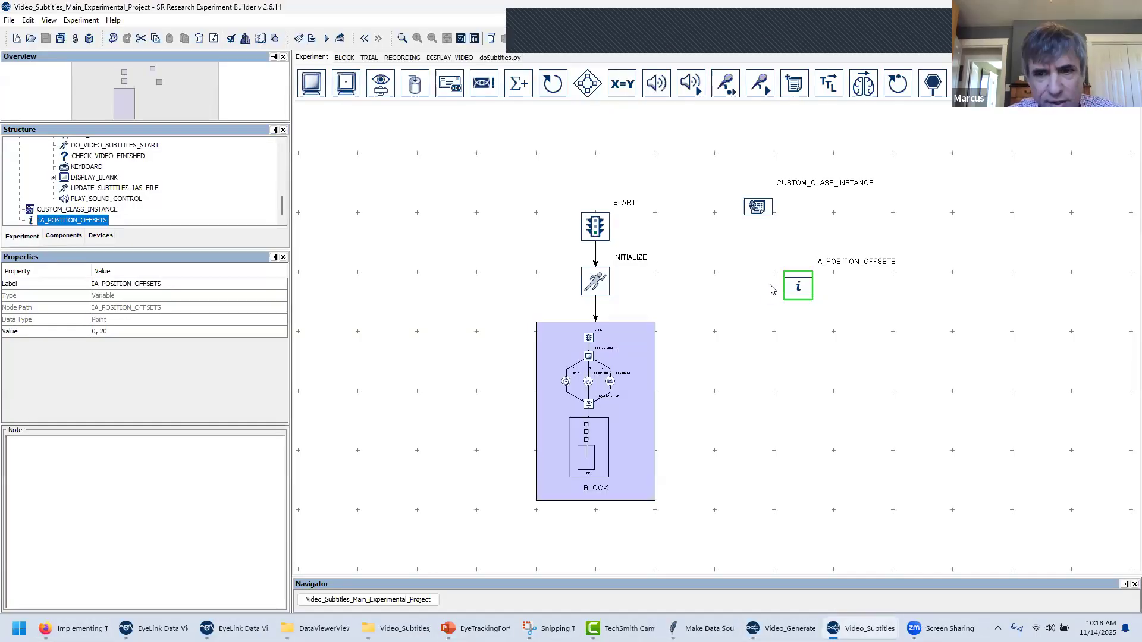
Set the IA_POSITION_OFFSETS variable's value to 0, 170.
click(138, 332)
key(BackSpace)
text(170)
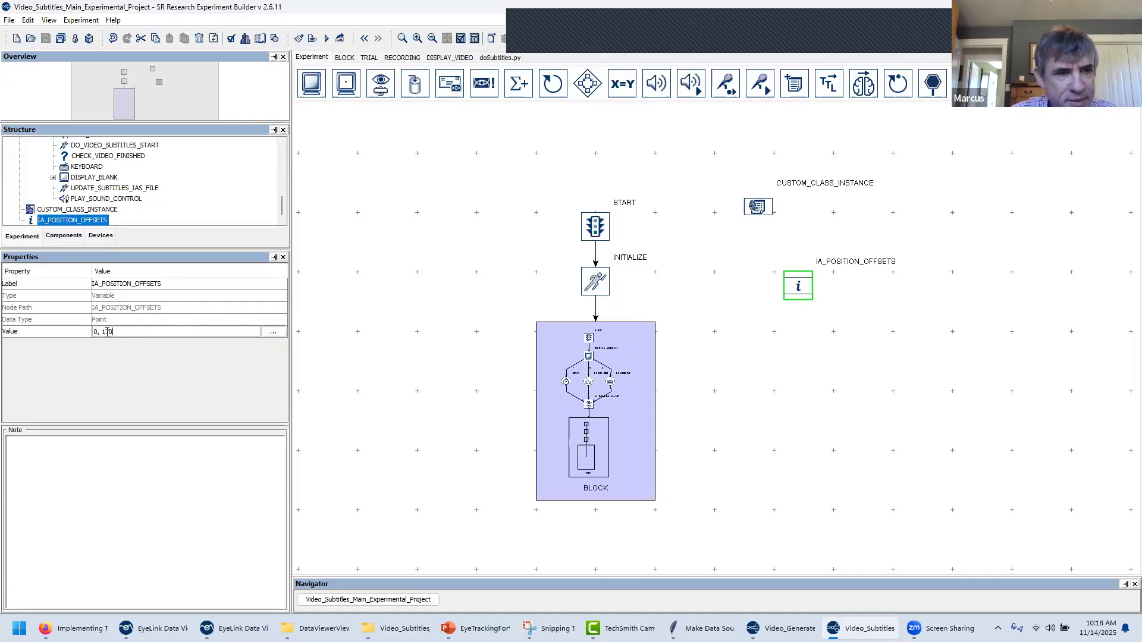
text(-50)
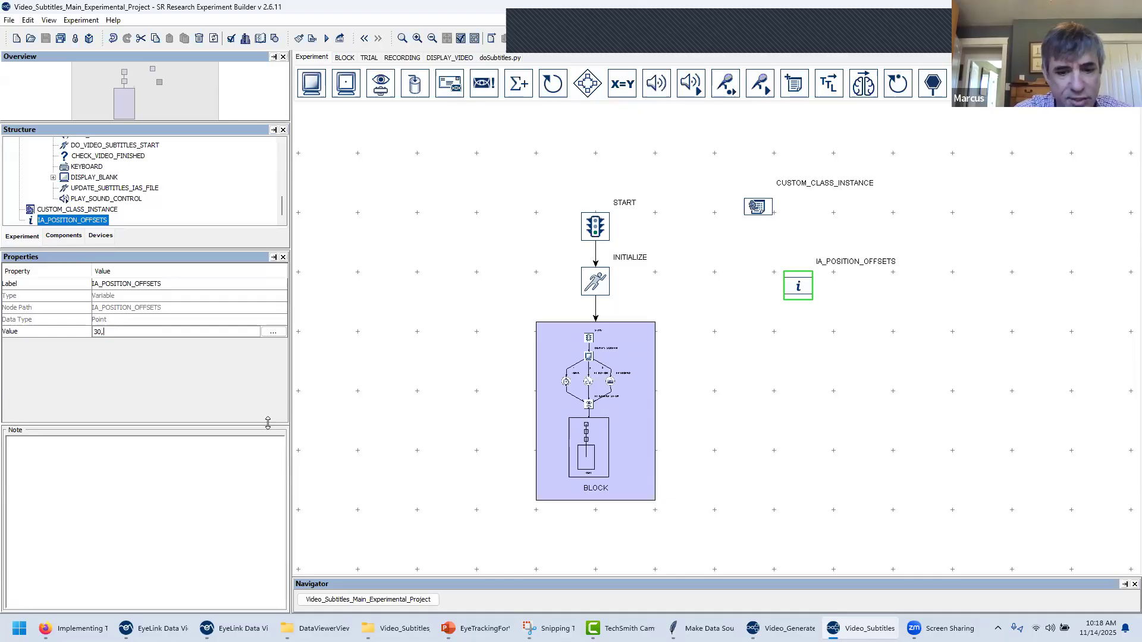
text(17)
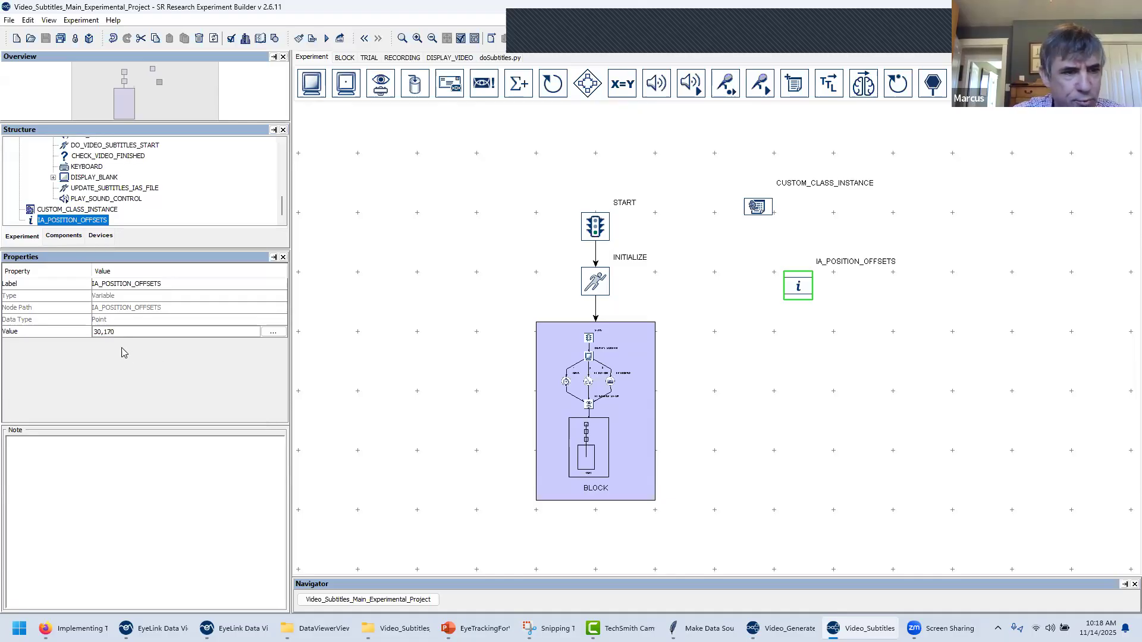
text(0)
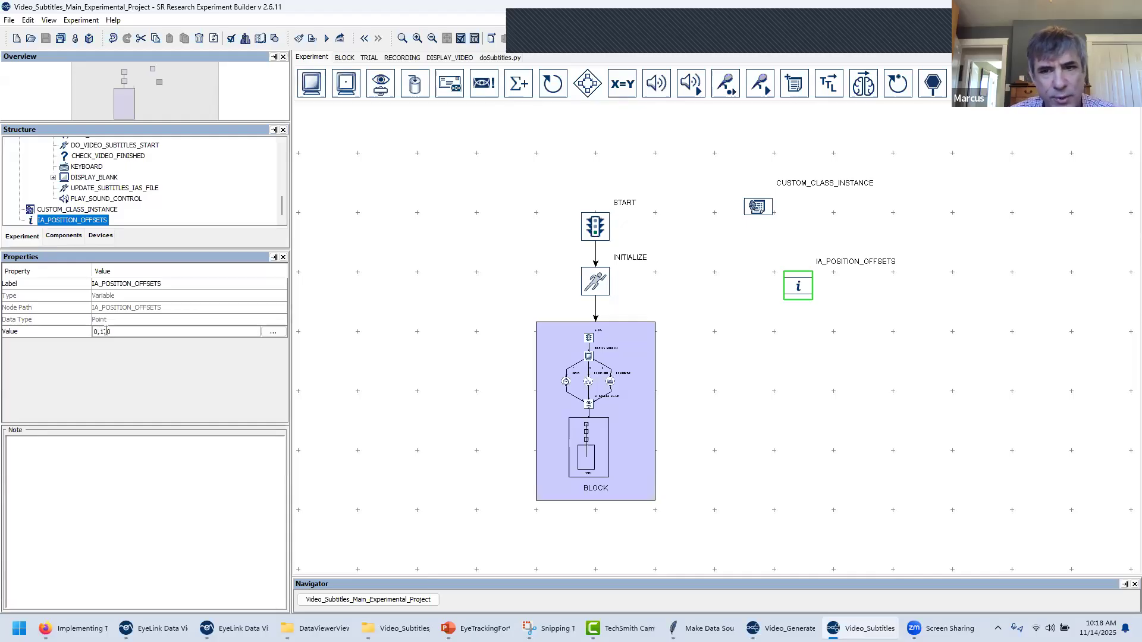
Switch to the Data Viewer session with Trial 2 and start an Interest Area Report.
mouse_move(473, 629)
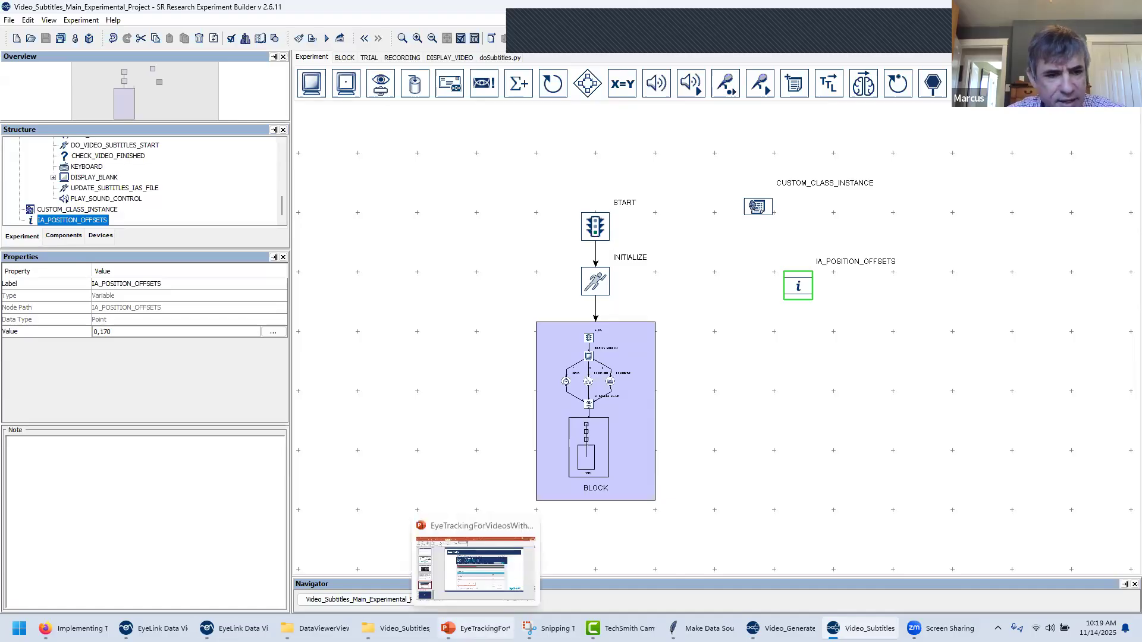
mouse_move(236, 629)
click(258, 568)
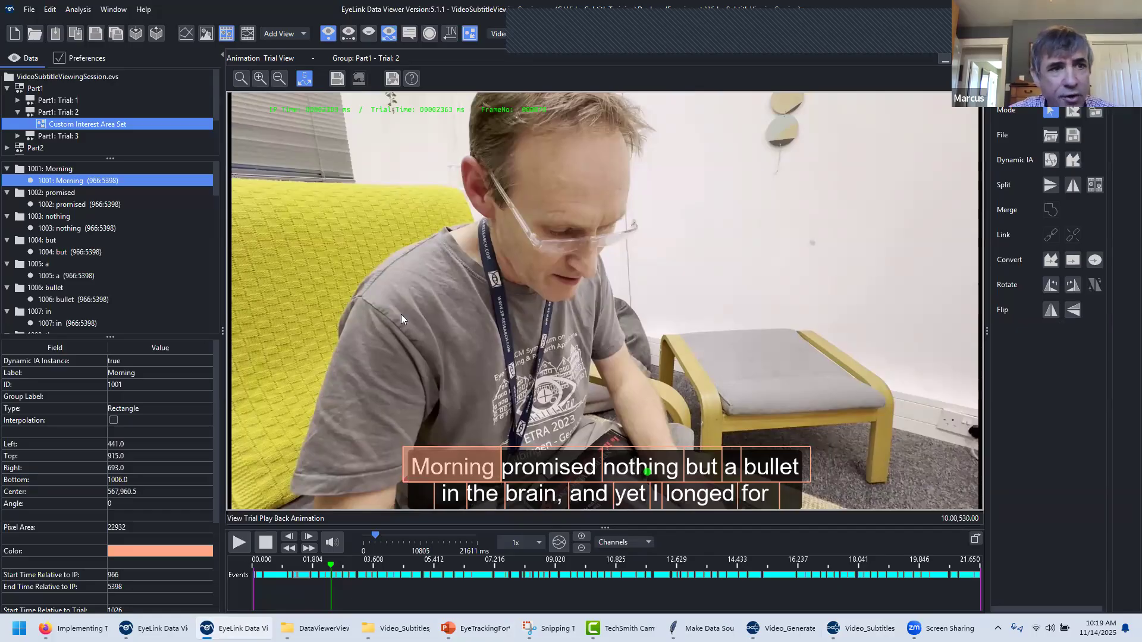
click(138, 179)
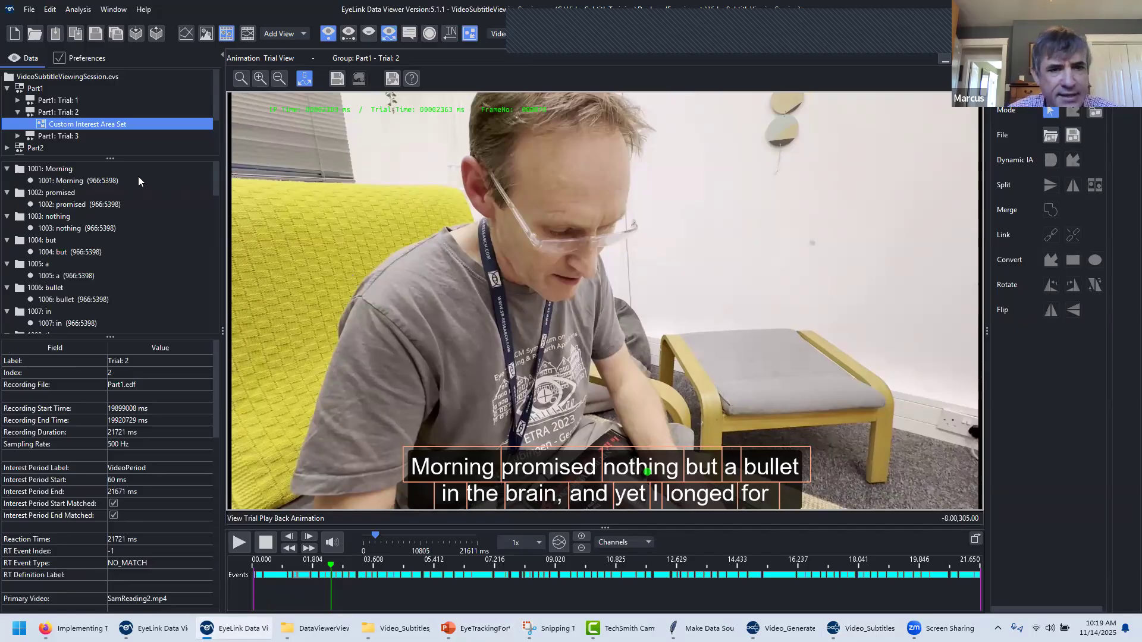
click(77, 11)
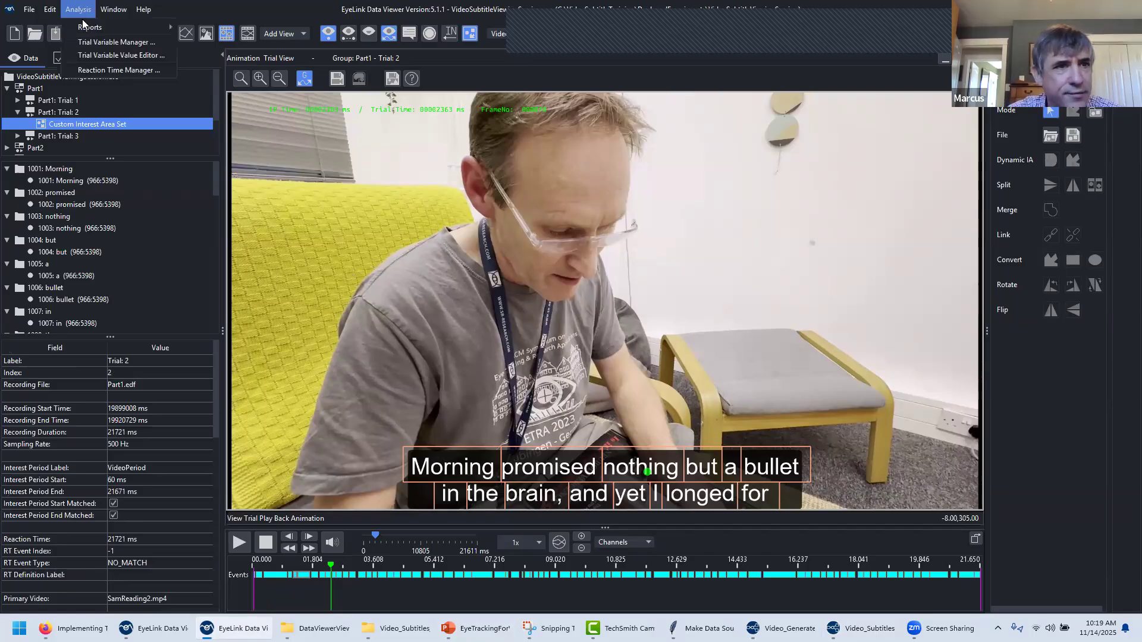
mouse_move(95, 27)
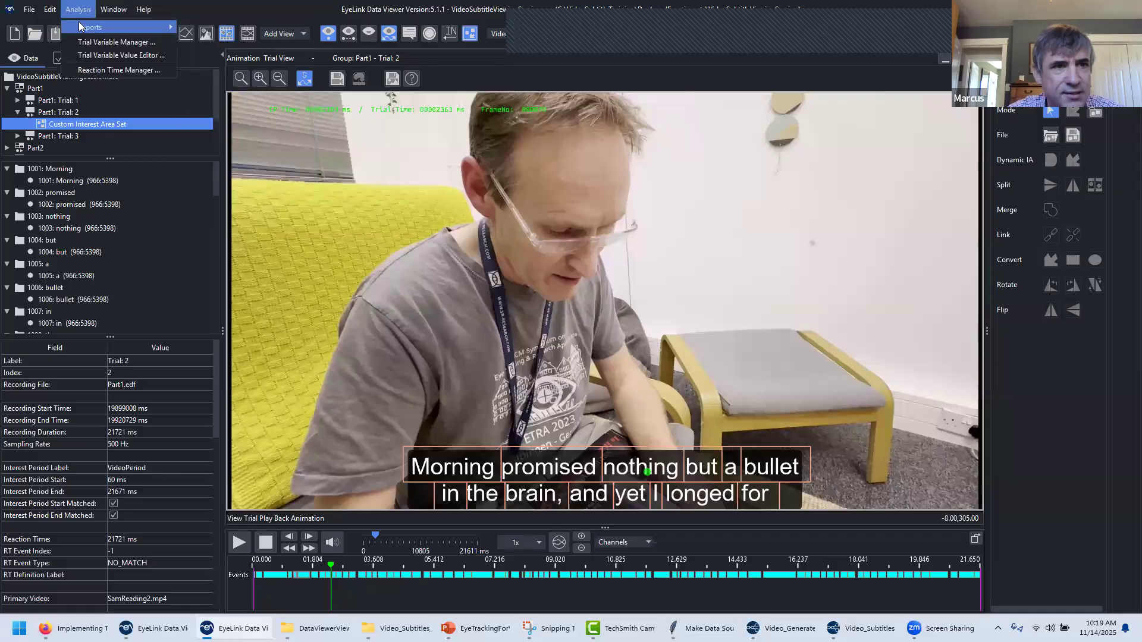
mouse_move(143, 26)
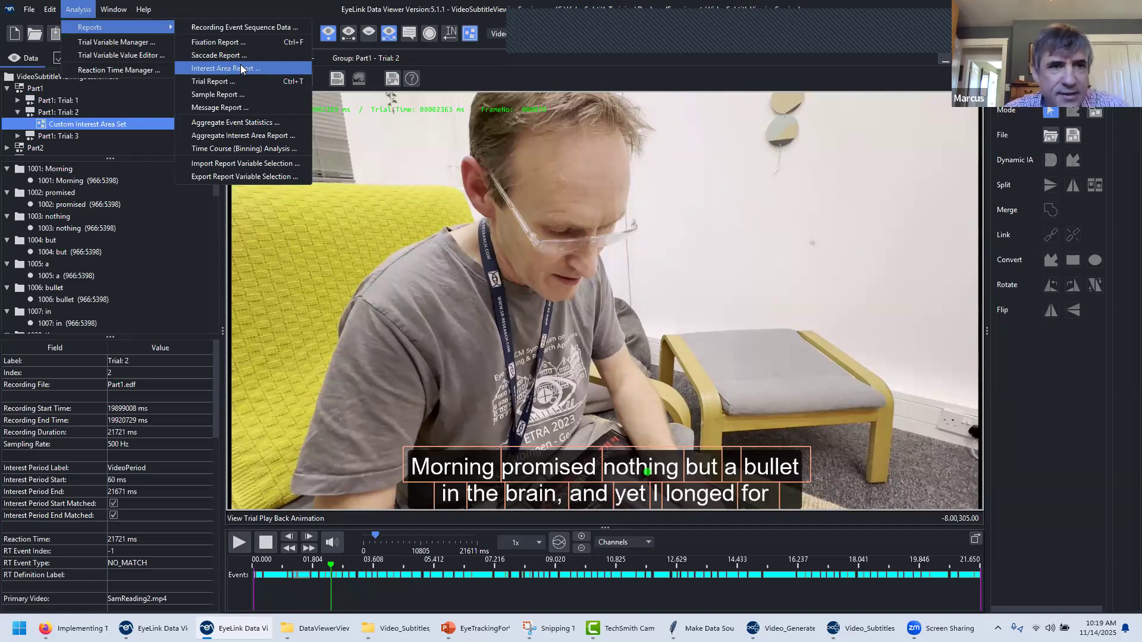
click(241, 69)
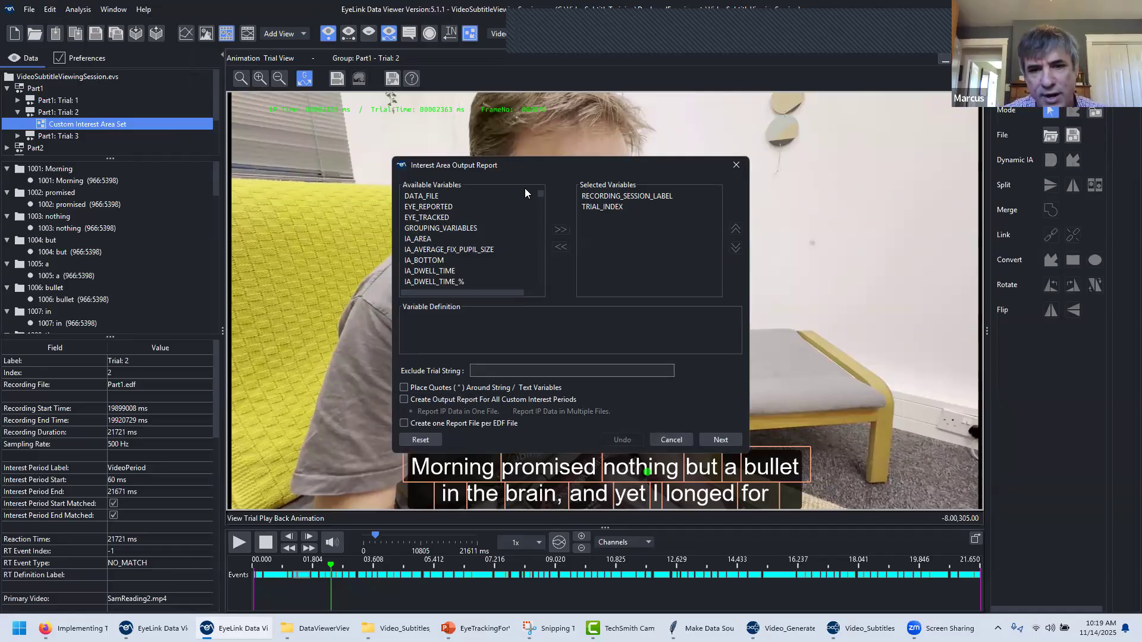
Add IA_DWELL_TIME, IA_ID and IA_LABEL to the report's selected variables.
scroll(488, 232, down, 2)
click(437, 208)
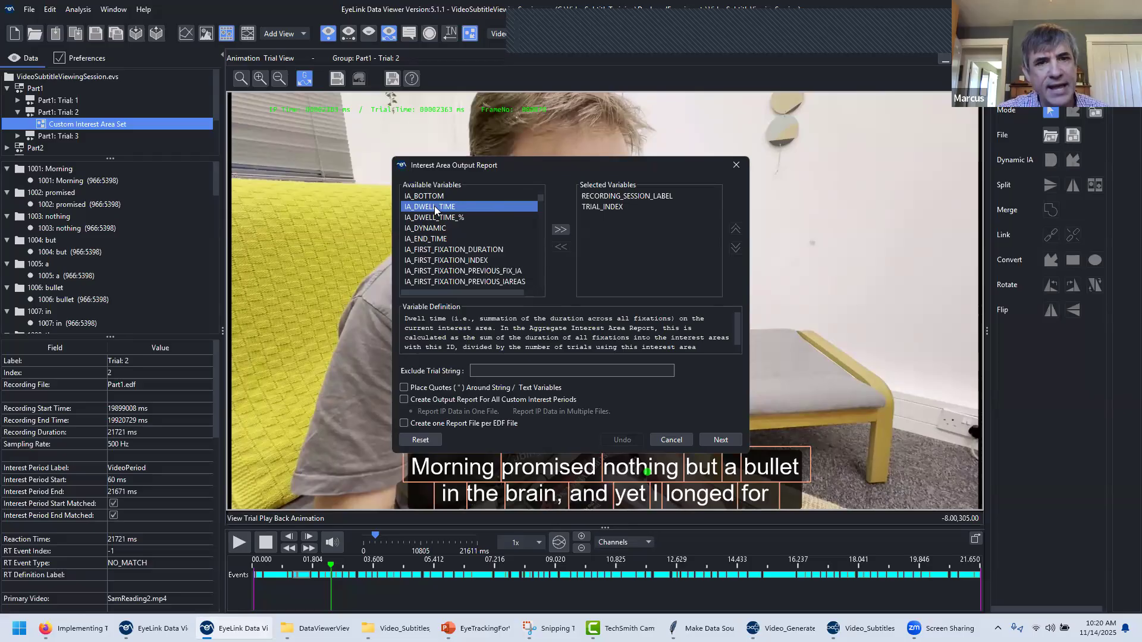
click(559, 230)
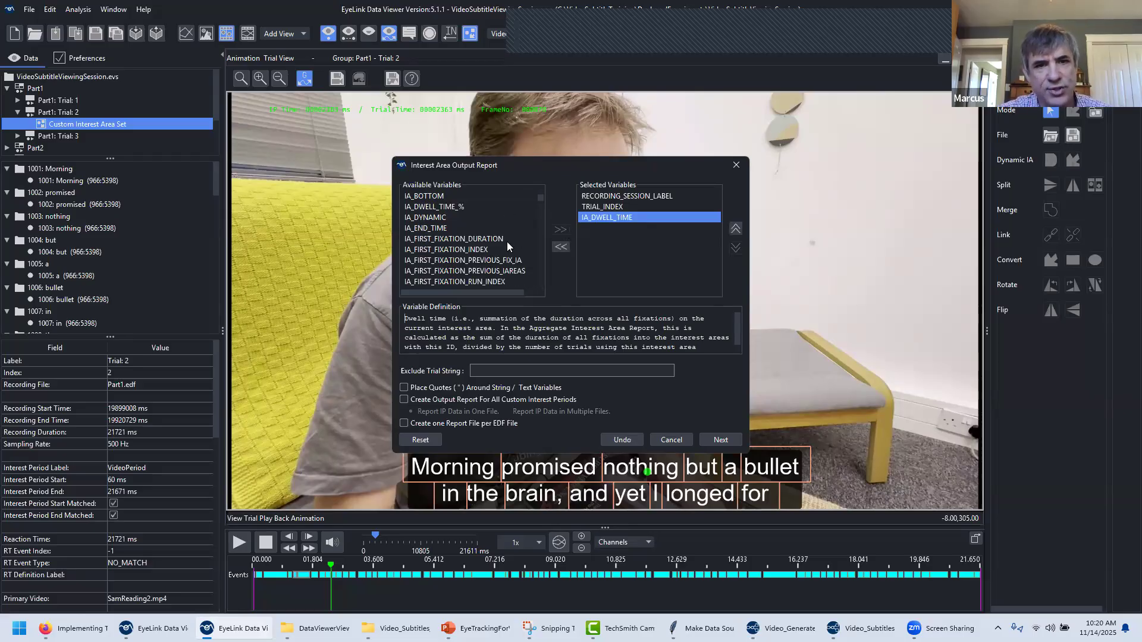
scroll(459, 226, up, 2)
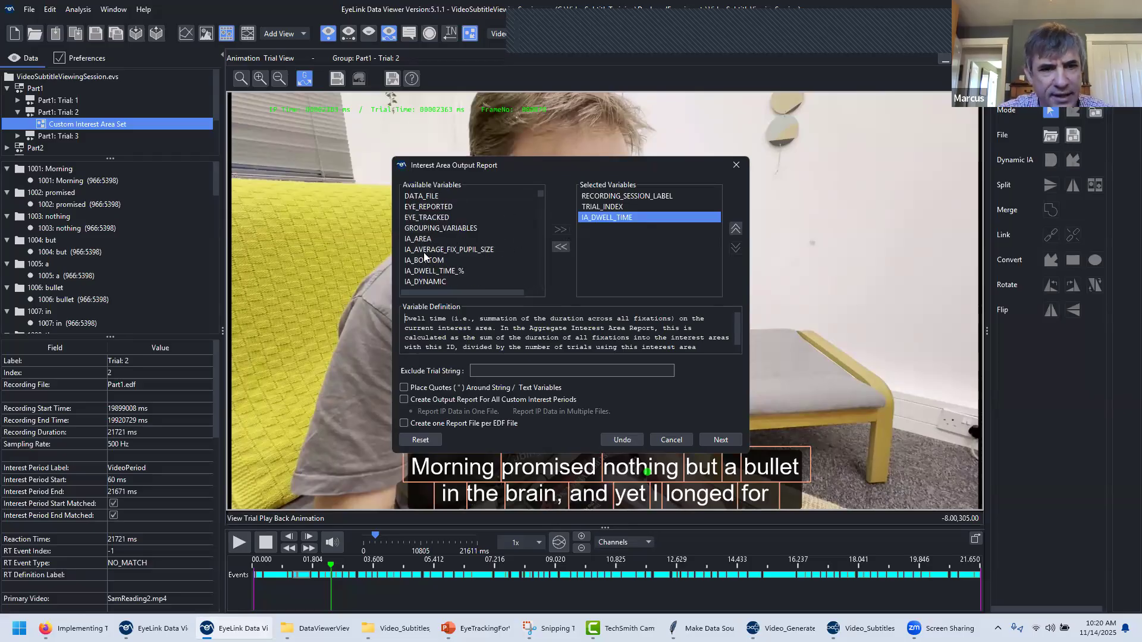
scroll(437, 259, down, 8)
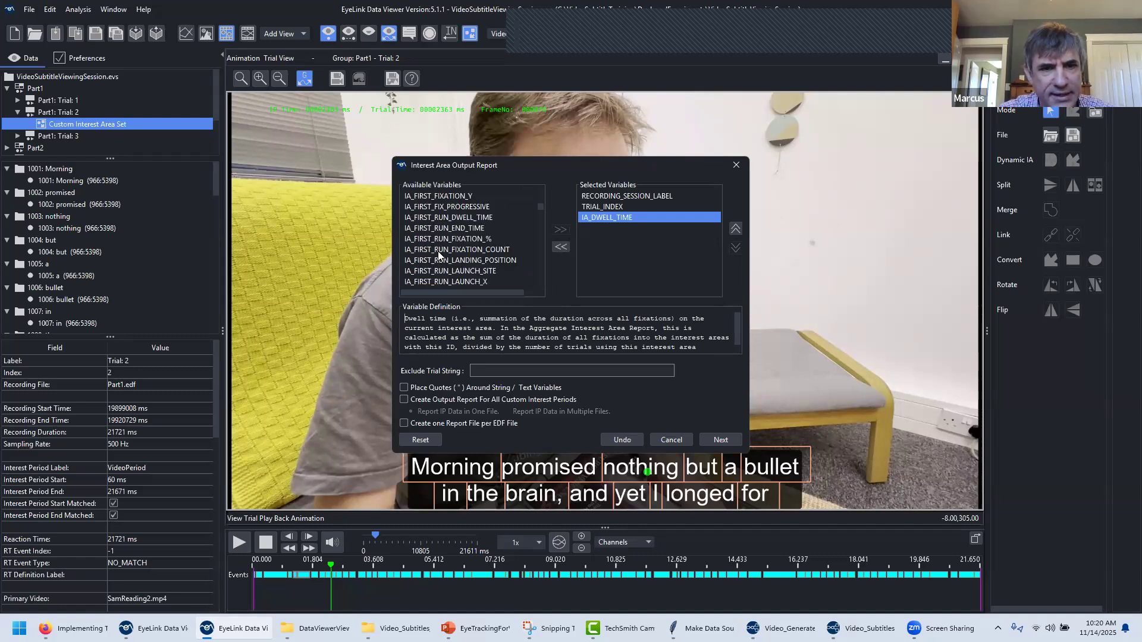
click(421, 229)
ctrl+click(422, 249)
click(560, 230)
Reorder the selected report variables so that IA_DWELL_TIME comes after IA_LABEL.
click(601, 217)
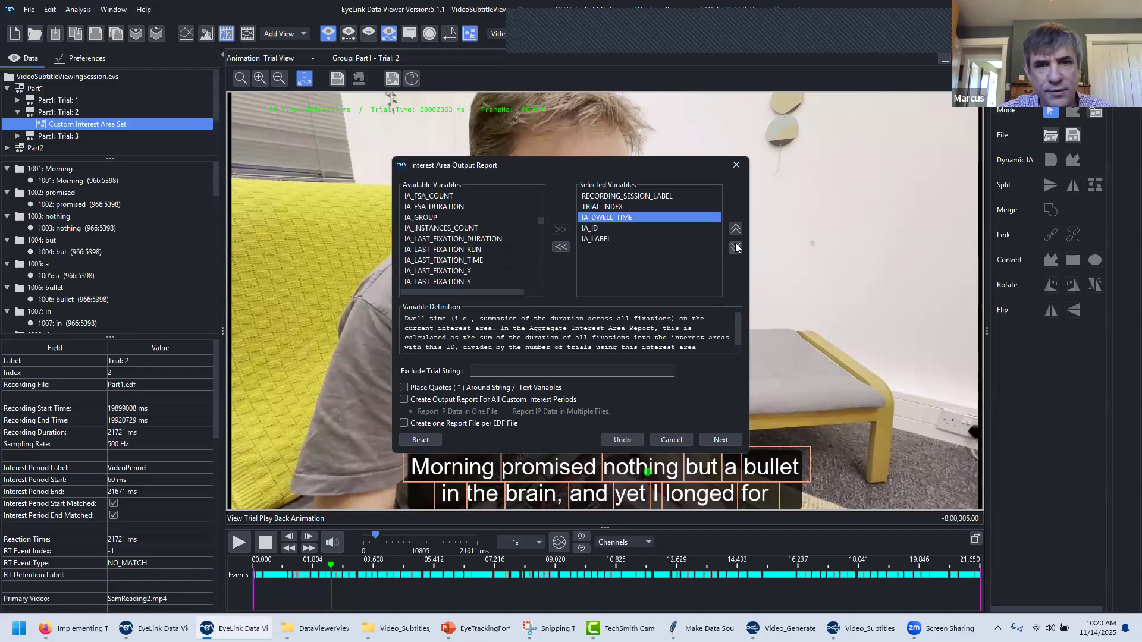
click(736, 247)
click(736, 247)
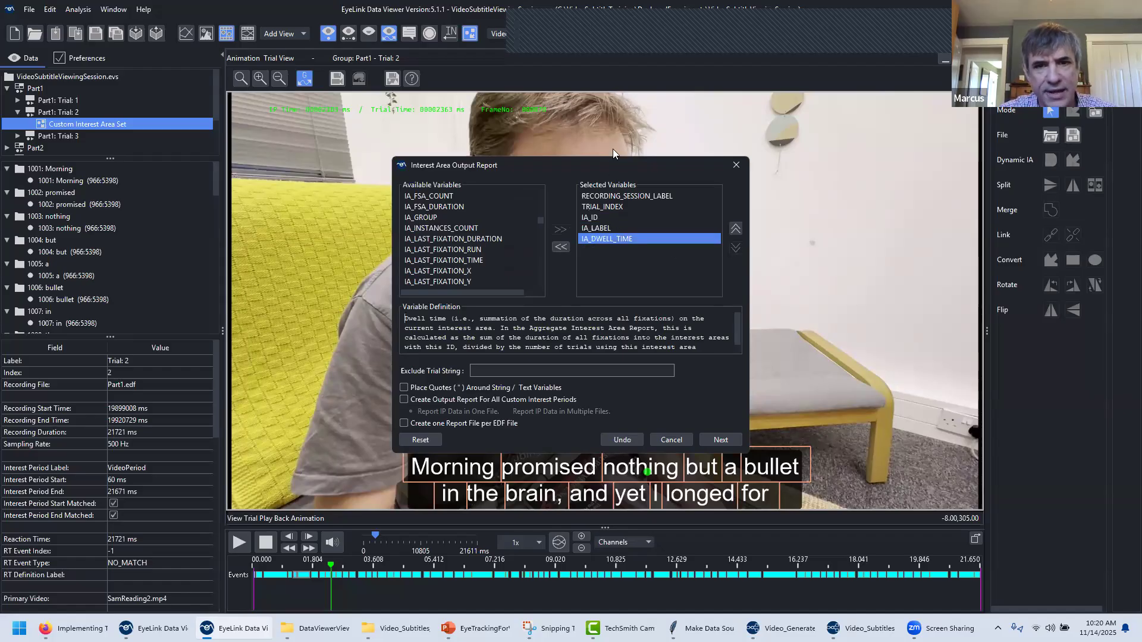
Review each selected report variable and its definition, from RECORDING_SESSION_LABEL through IA_DWELL_TIME.
click(604, 200)
click(605, 206)
click(603, 218)
click(604, 229)
click(601, 238)
click(598, 218)
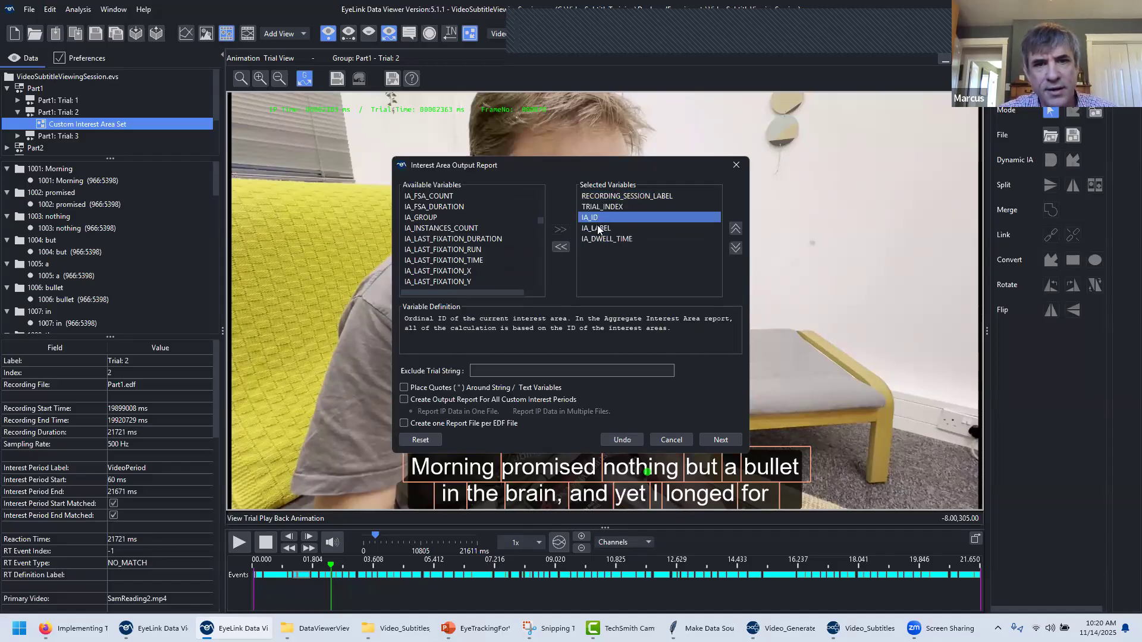
click(596, 229)
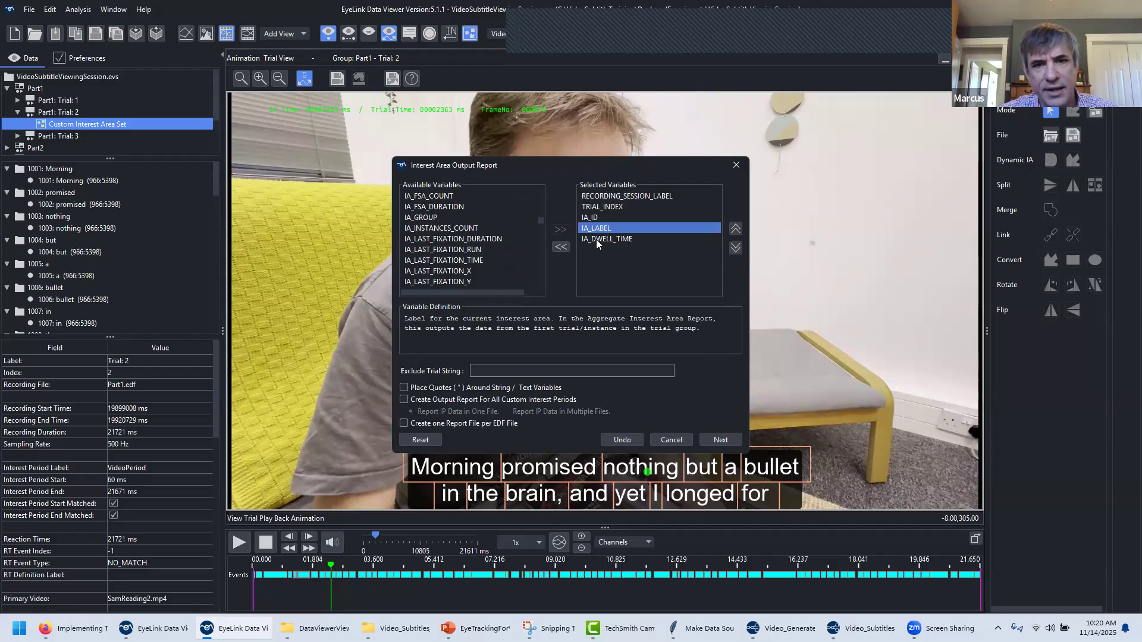
click(612, 239)
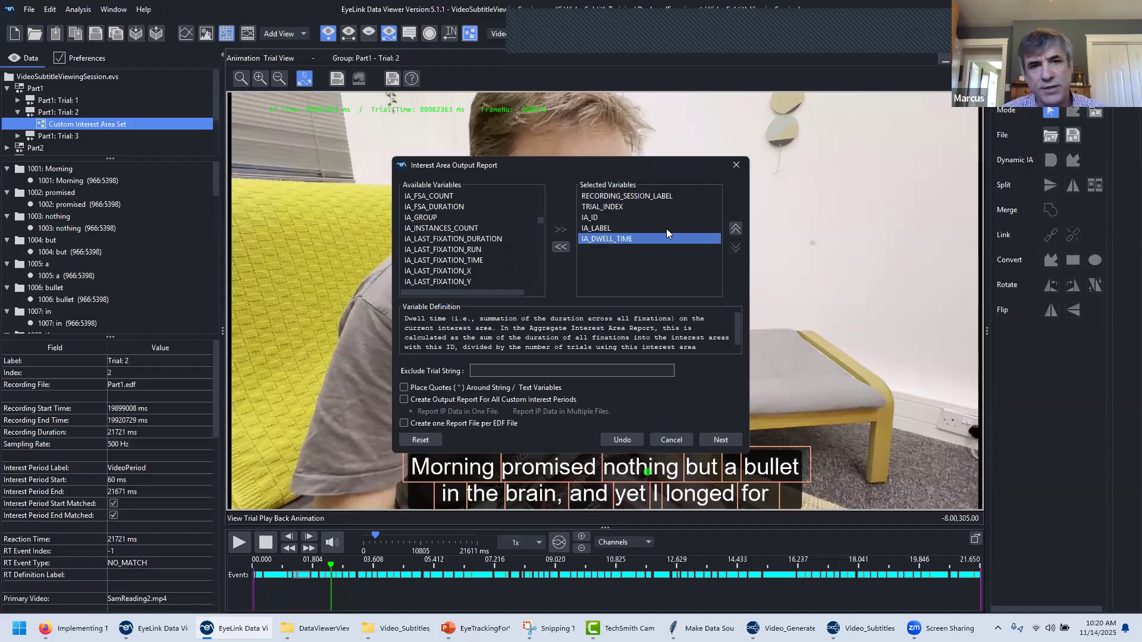
Add the IA_REGRESSION_OUT variable to the interest area report.
scroll(493, 247, down, 5)
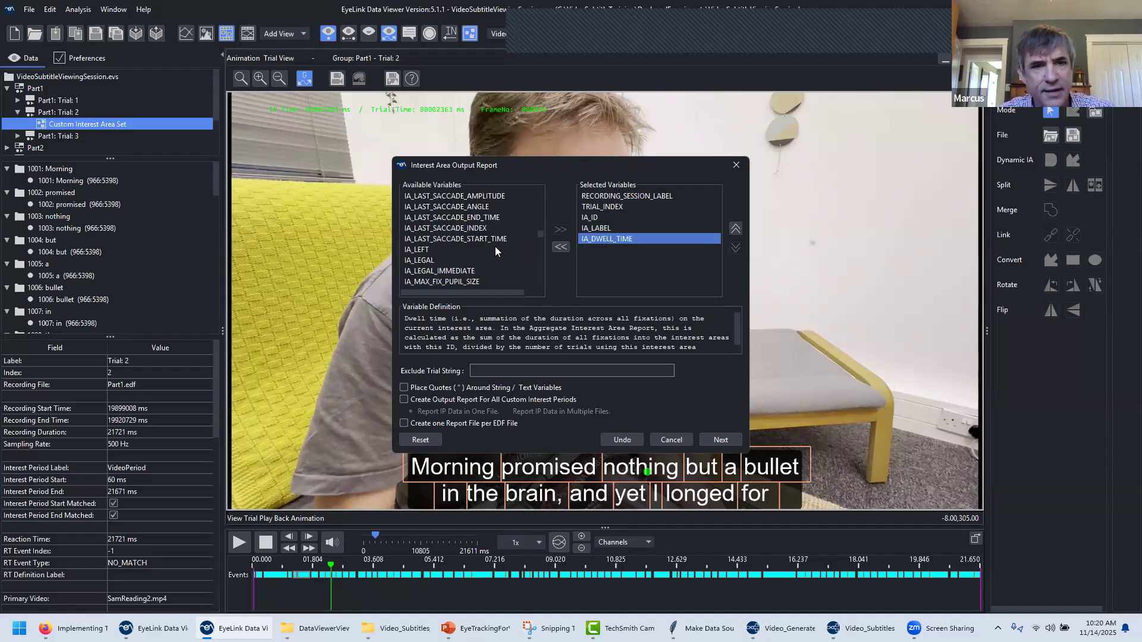
scroll(495, 246, down, 3)
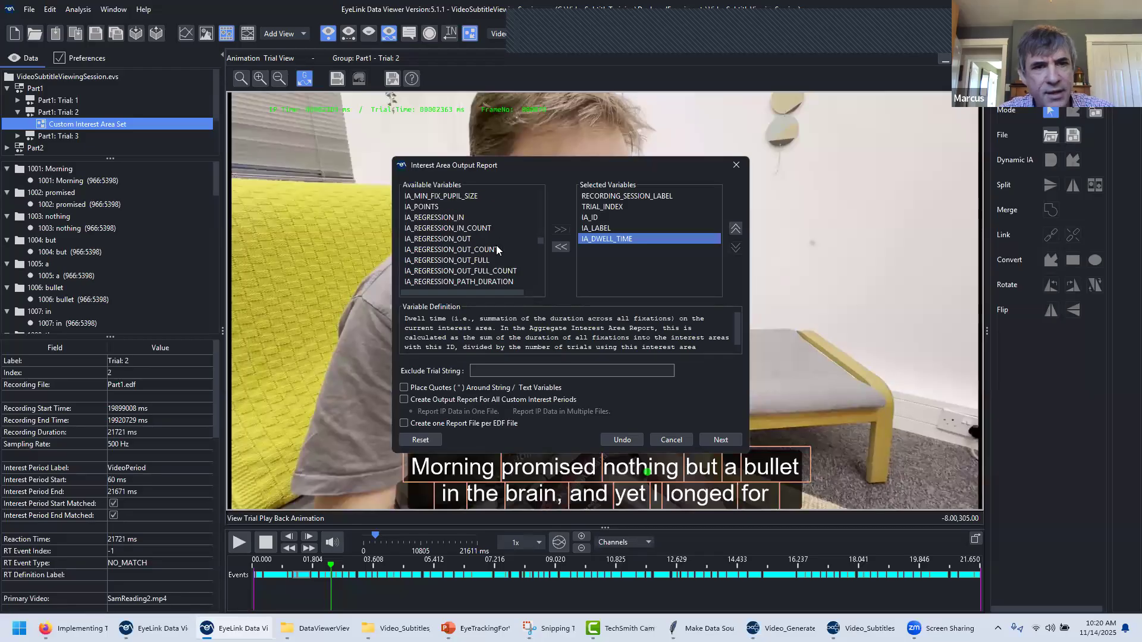
click(421, 240)
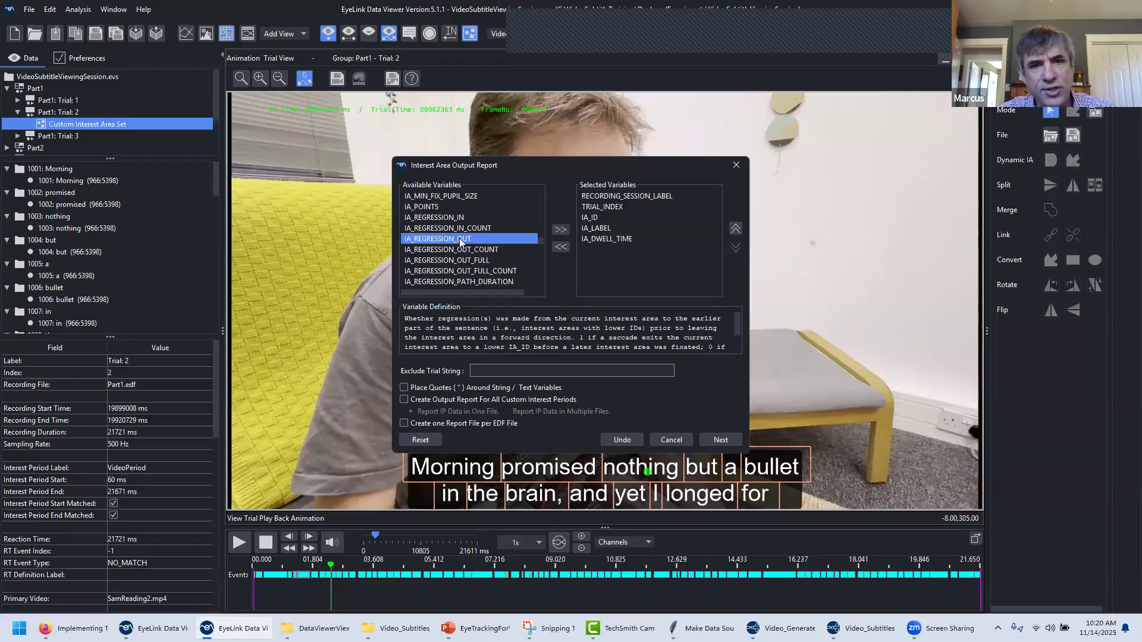
click(559, 232)
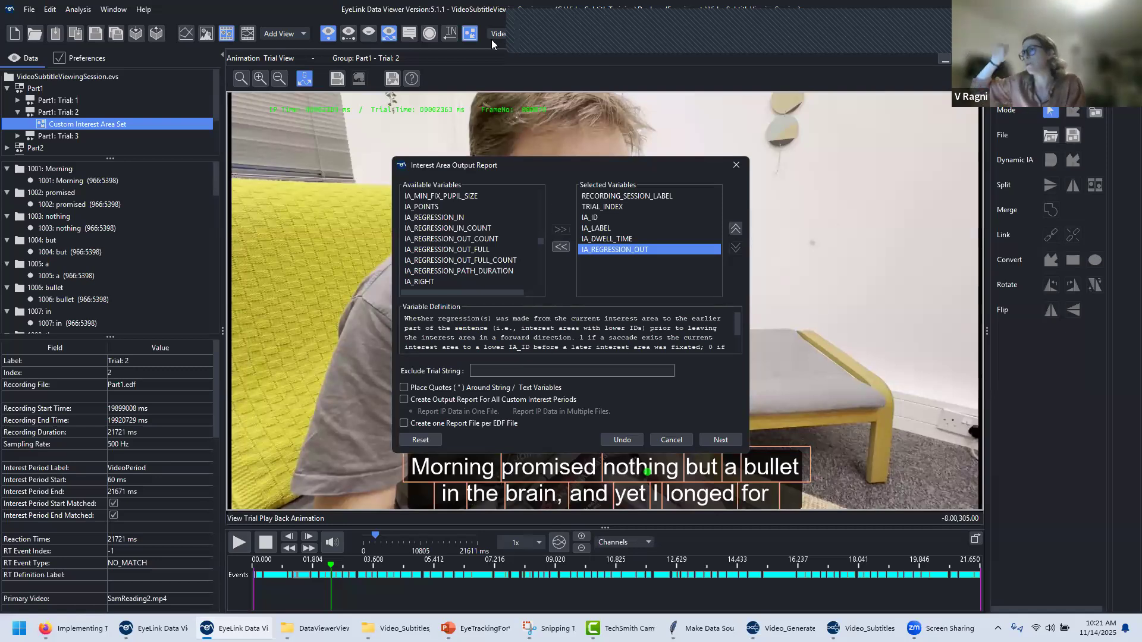
Add the user-defined criticalialist variable to the interest area report.
scroll(539, 266, down, 10)
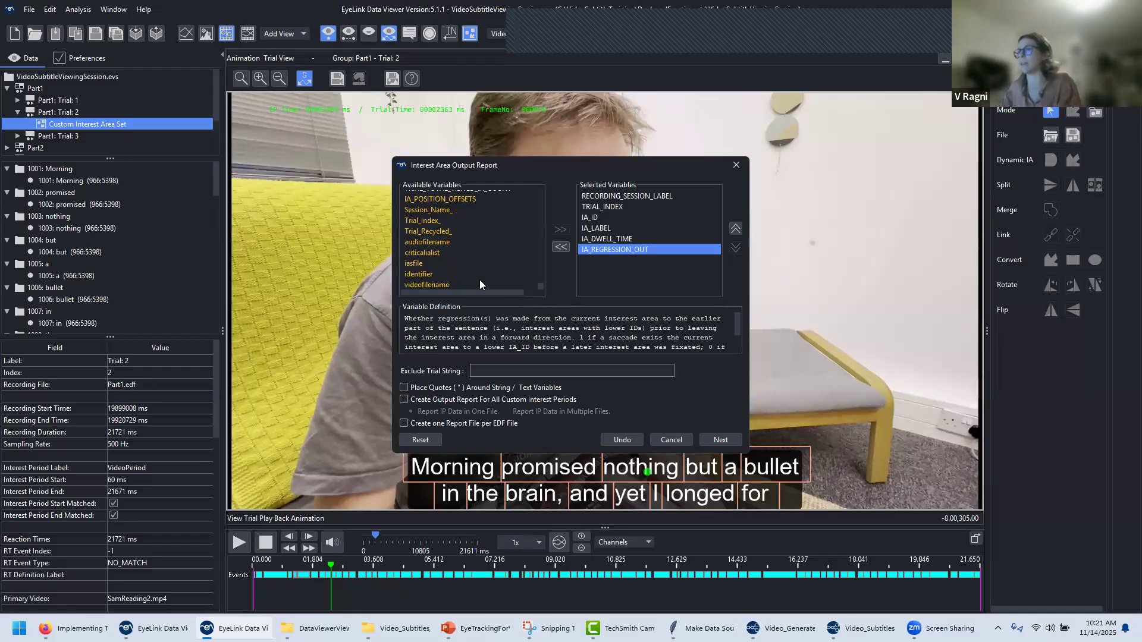
click(432, 253)
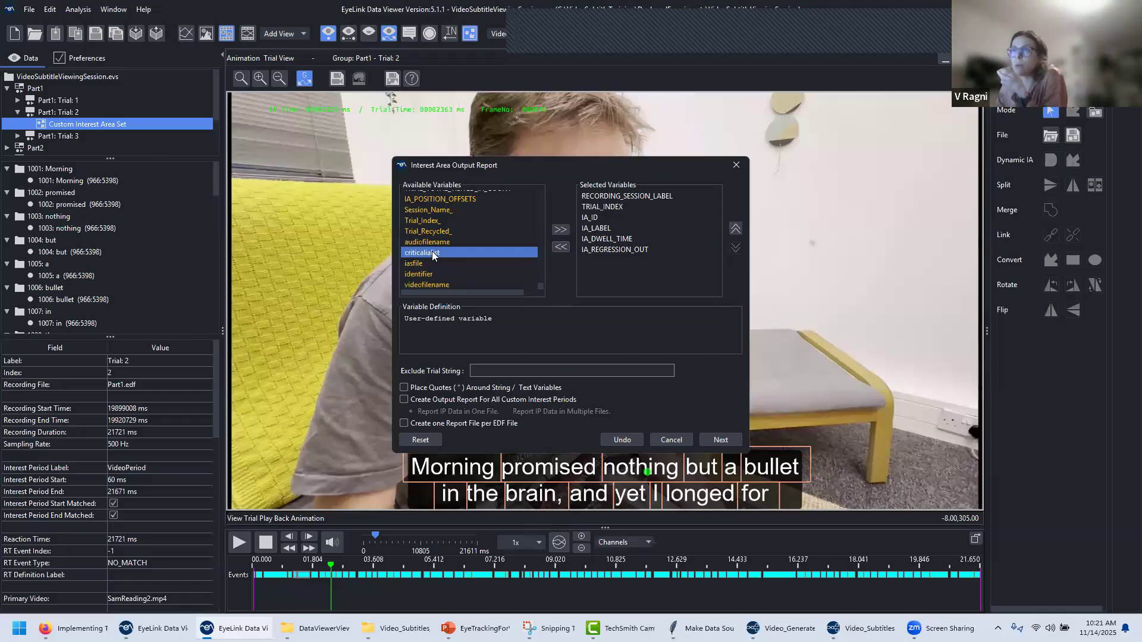
click(558, 232)
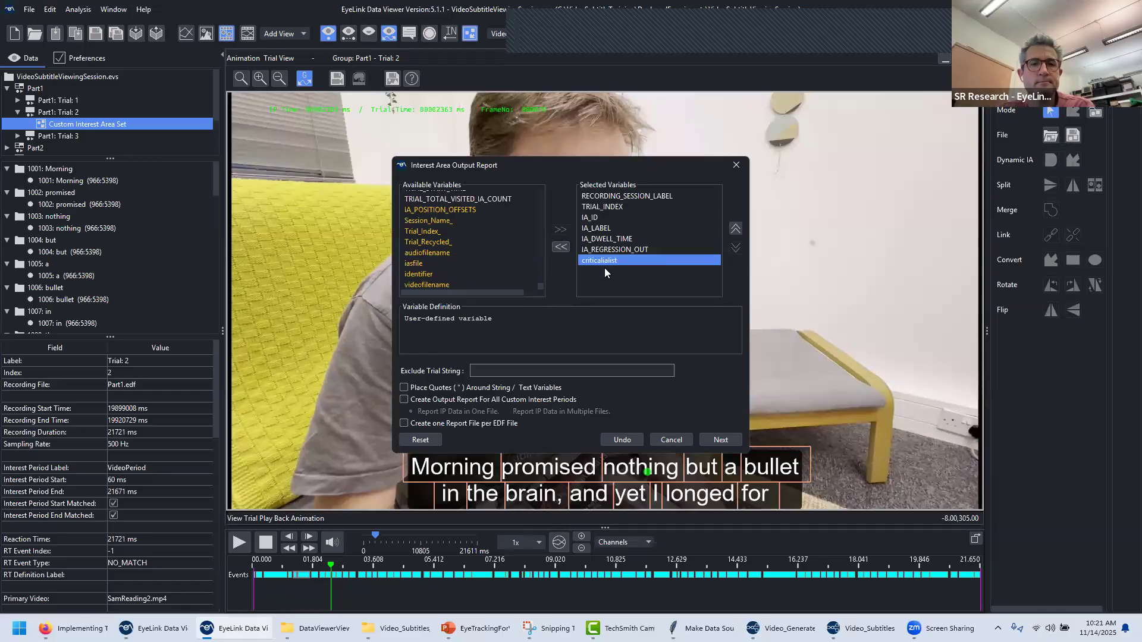
key(Up)
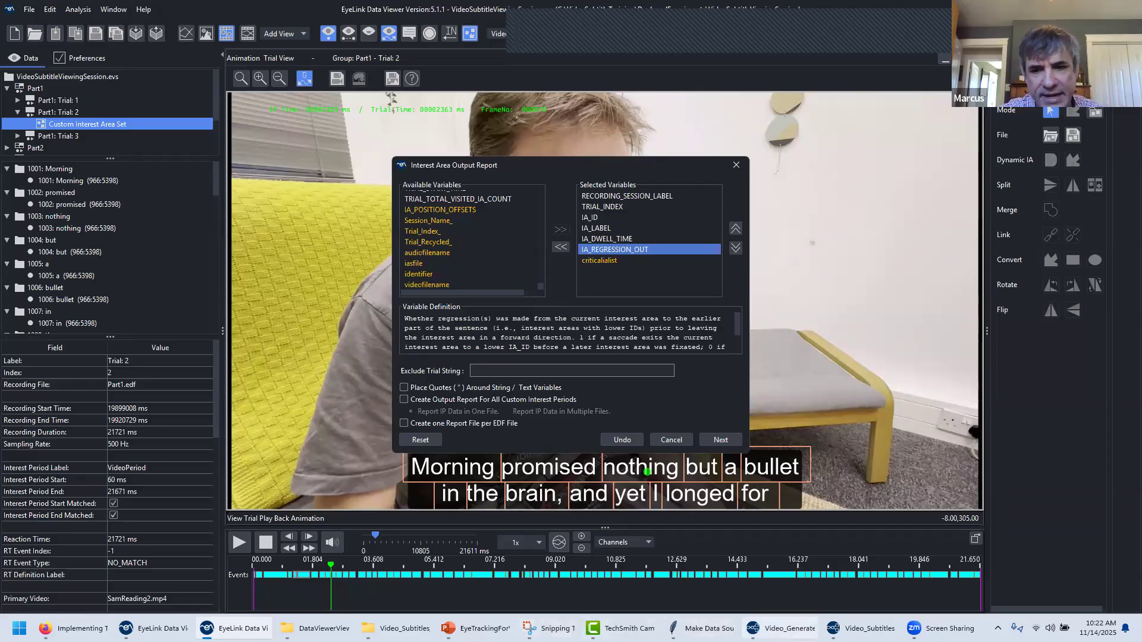
Switch to the main experiment project in Experiment Builder and open the TRIAL sequence's data source at the criticalIAList column.
mouse_move(861, 628)
click(824, 570)
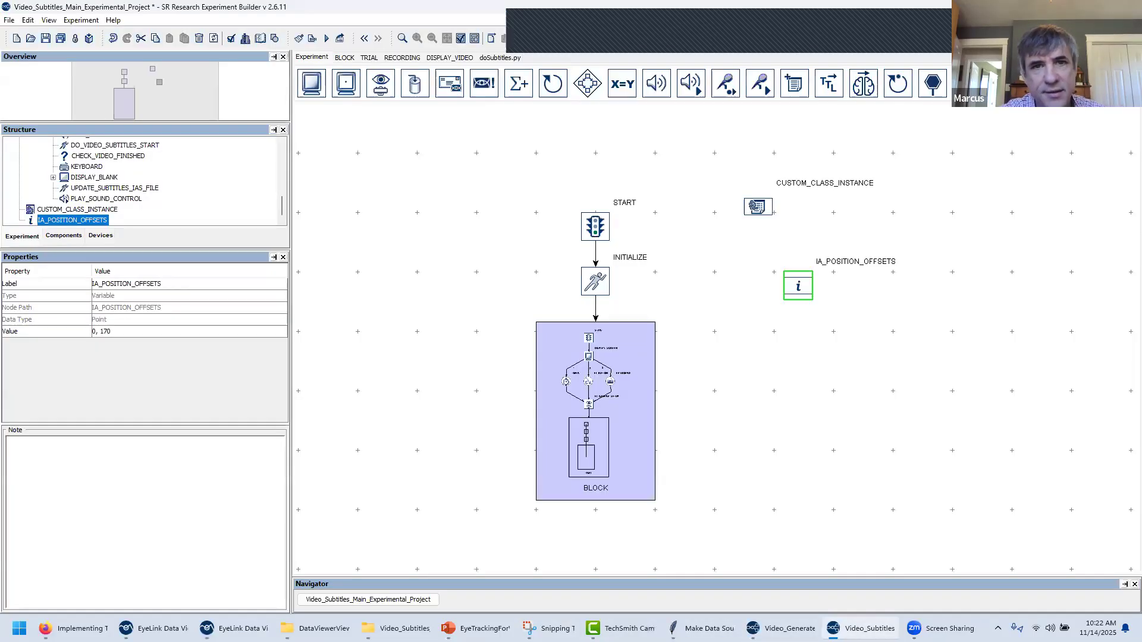
double_click(623, 467)
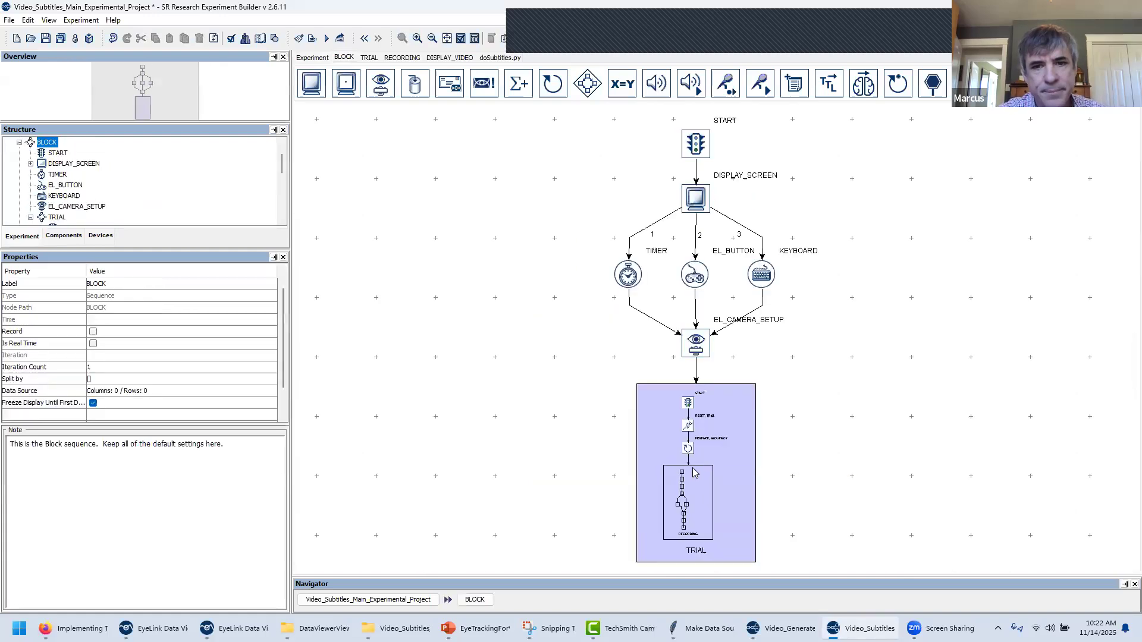
click(684, 470)
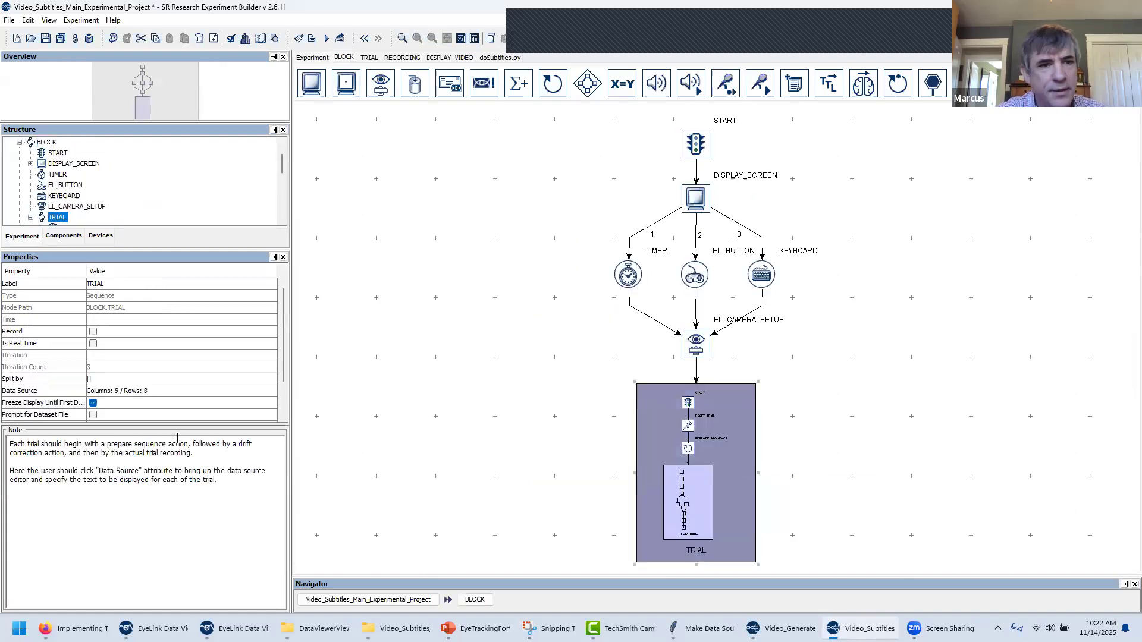
click(143, 394)
drag(540, 179, 635, 180)
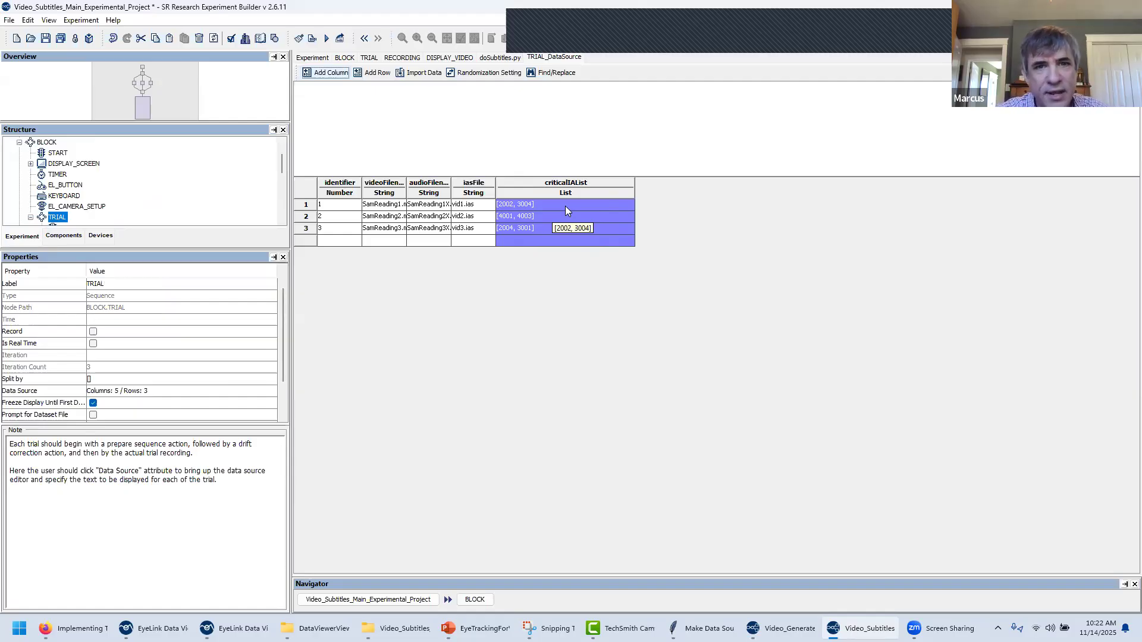
Add 4003 to the first row's criticalIAList so that it reads [2002, 3004, 4003].
double_click(548, 206)
text(.4-0)
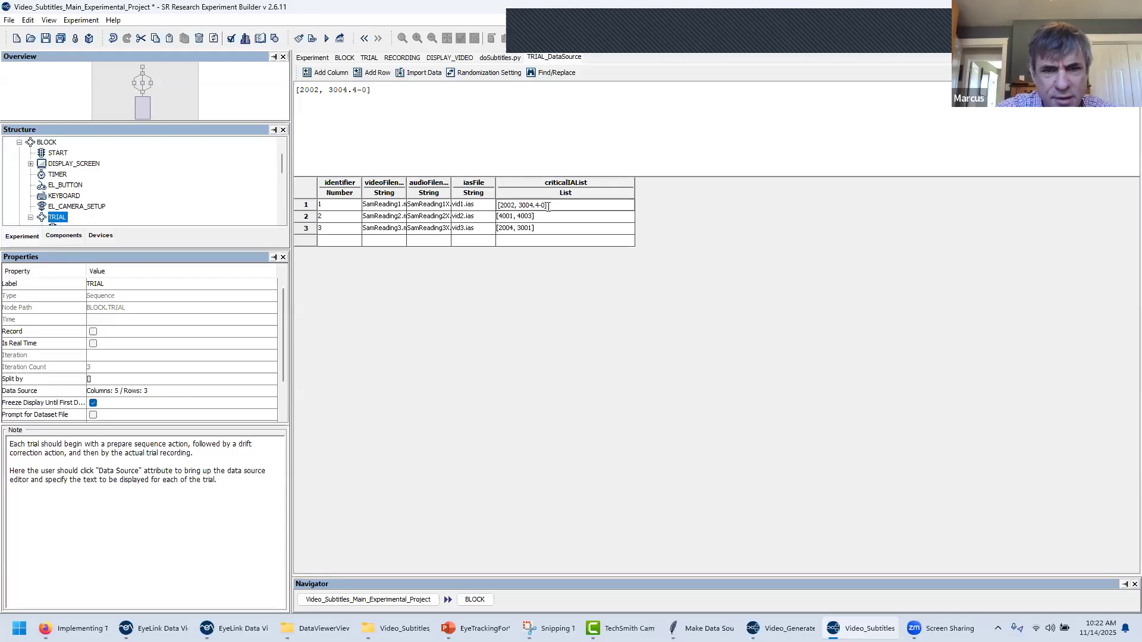
key(BackSpace)
key(BackSpace)
key(BackSpace)
key(BackSpace)
text(400)
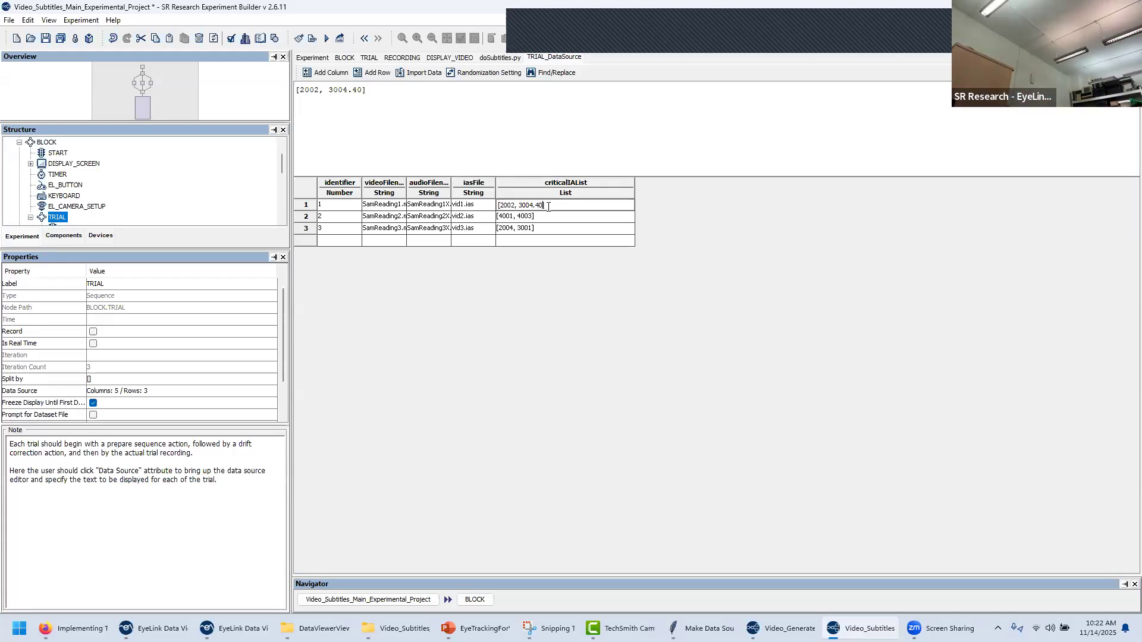
key(BackSpace)
key(BackSpace)
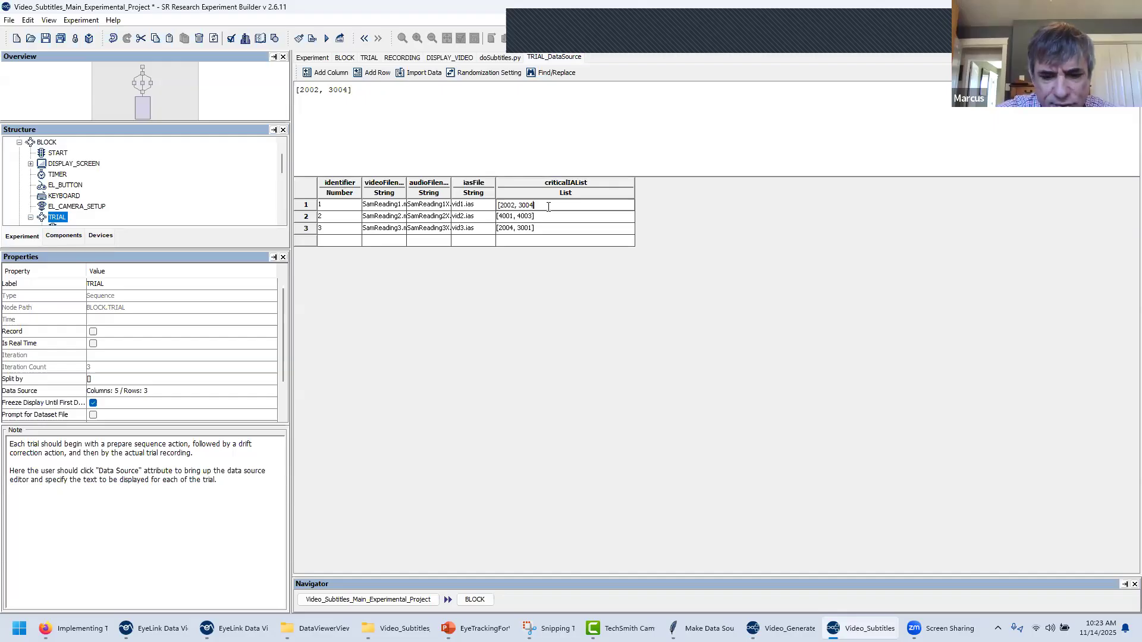
text(,4003)
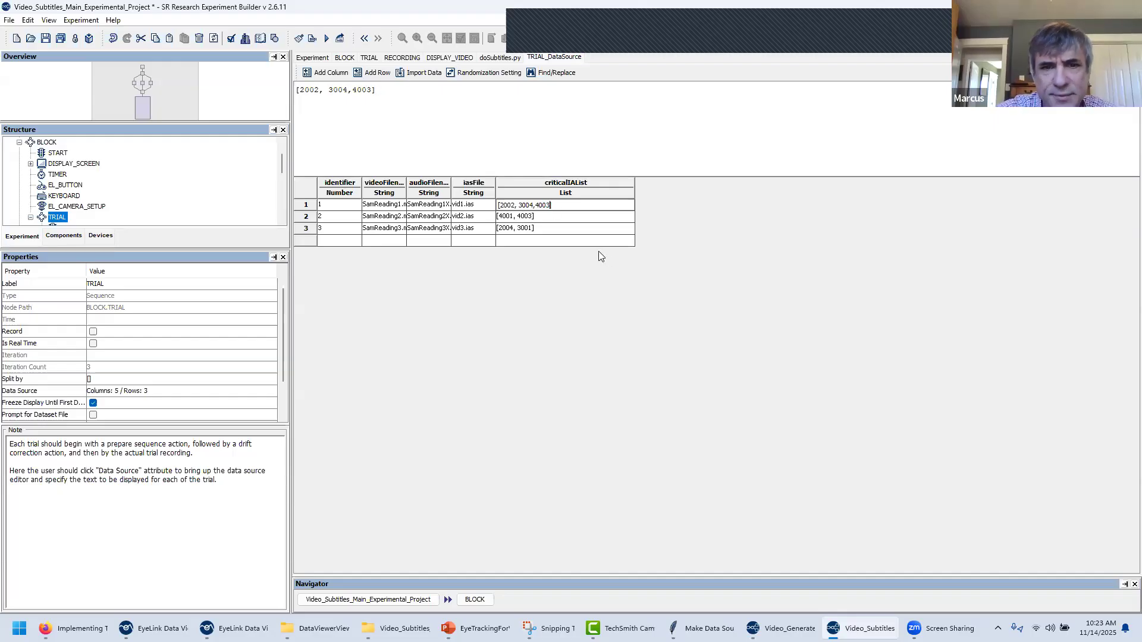
click(667, 185)
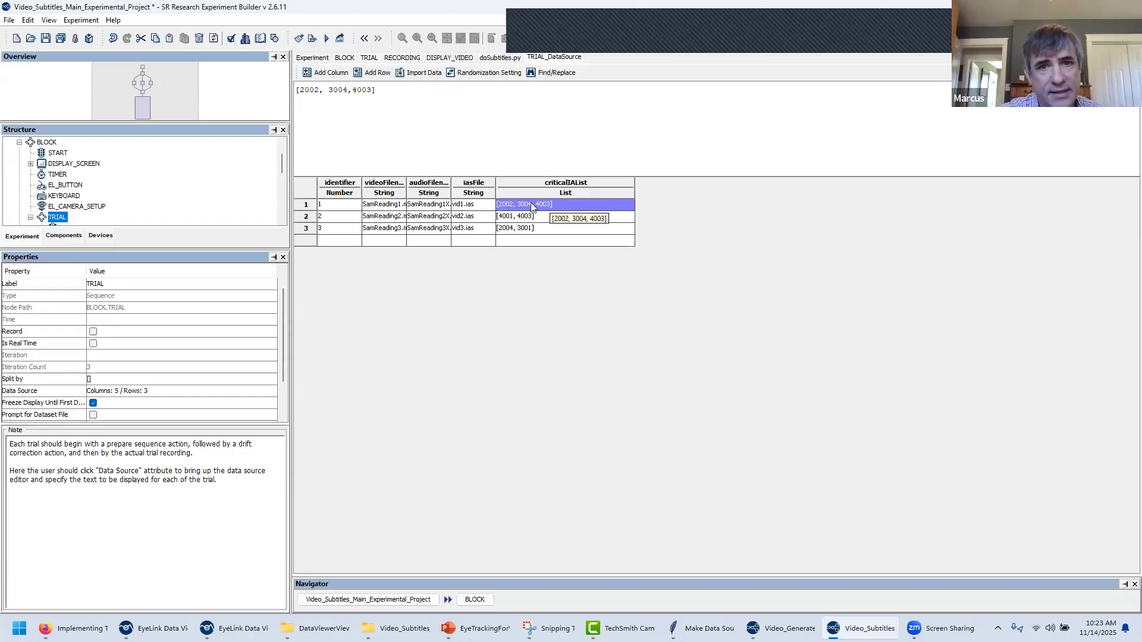
Select the three criticalIAList values, switch to EyeLink Data Viewer and check the criticalialist variable's definition in the interest area report.
drag(534, 206, 532, 231)
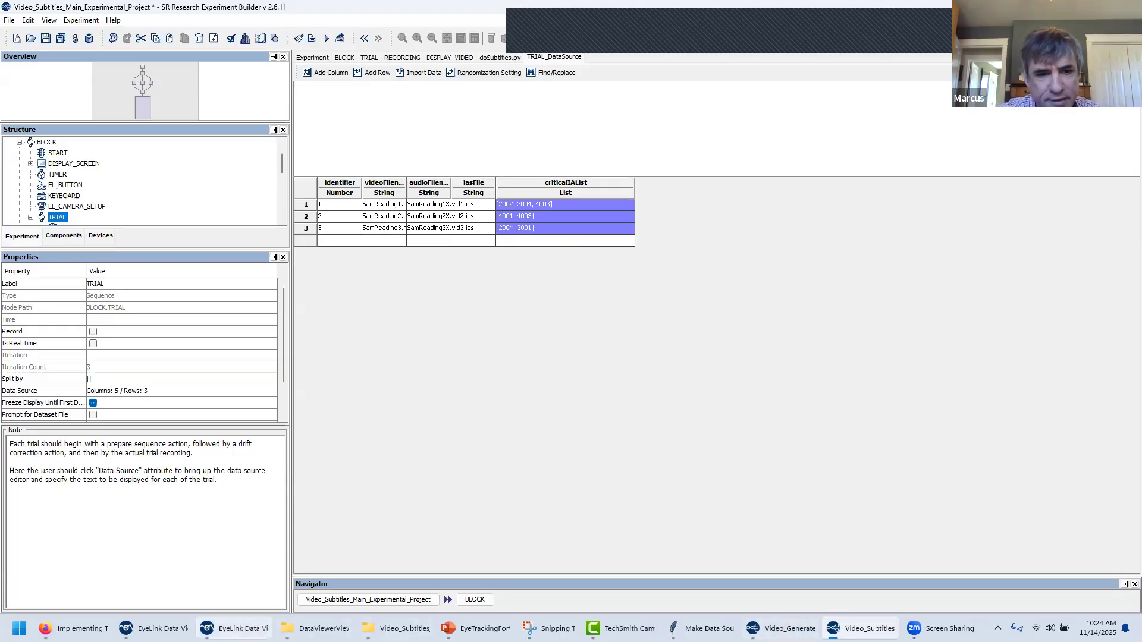
click(234, 628)
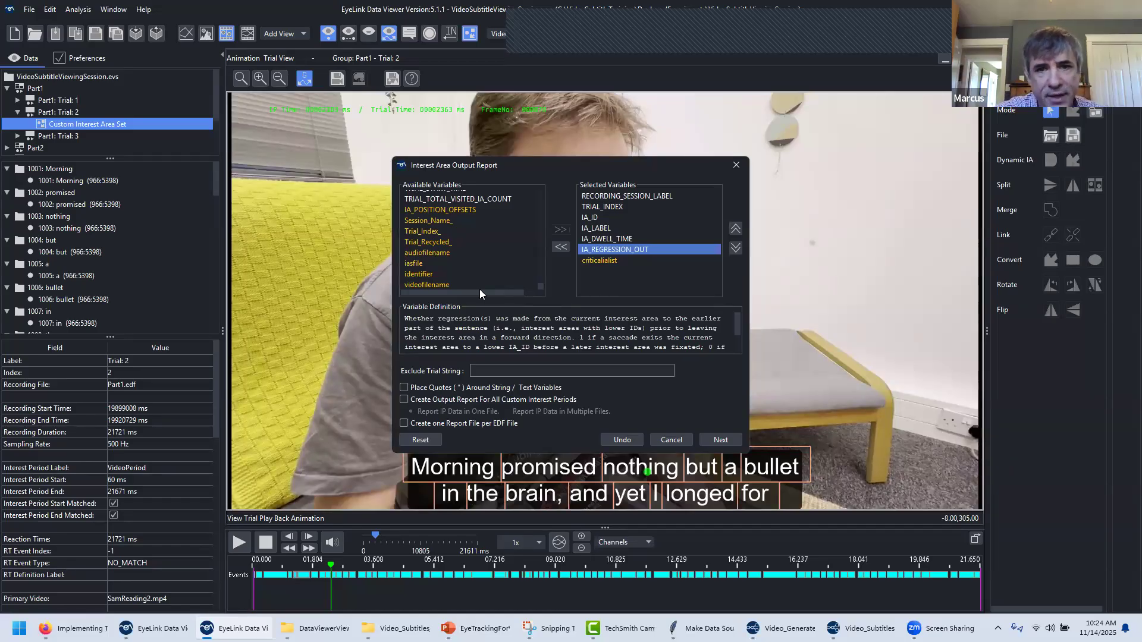
click(601, 262)
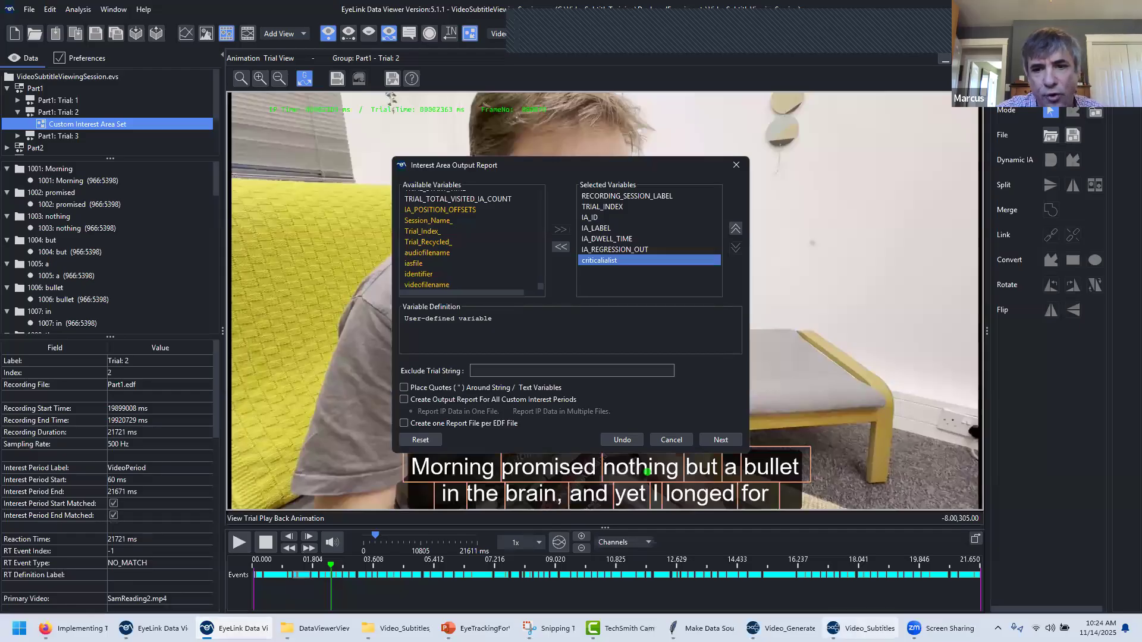
Switch back to the main project in Experiment Builder and add a Number column named cognates to the TRIAL data source.
click(860, 628)
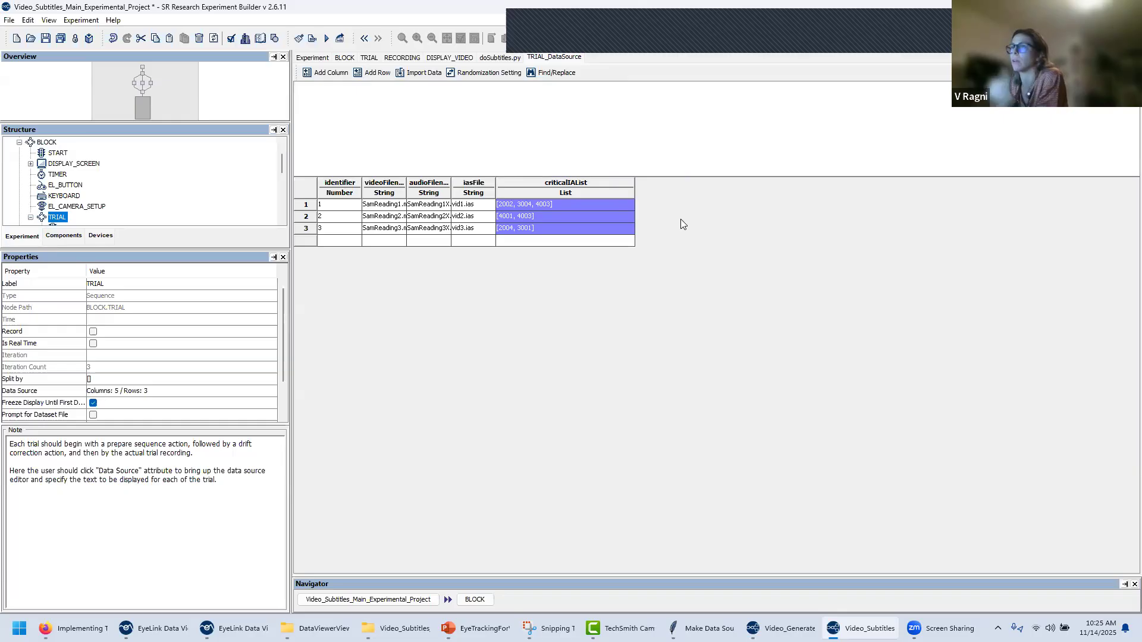
click(344, 74)
text(connates)
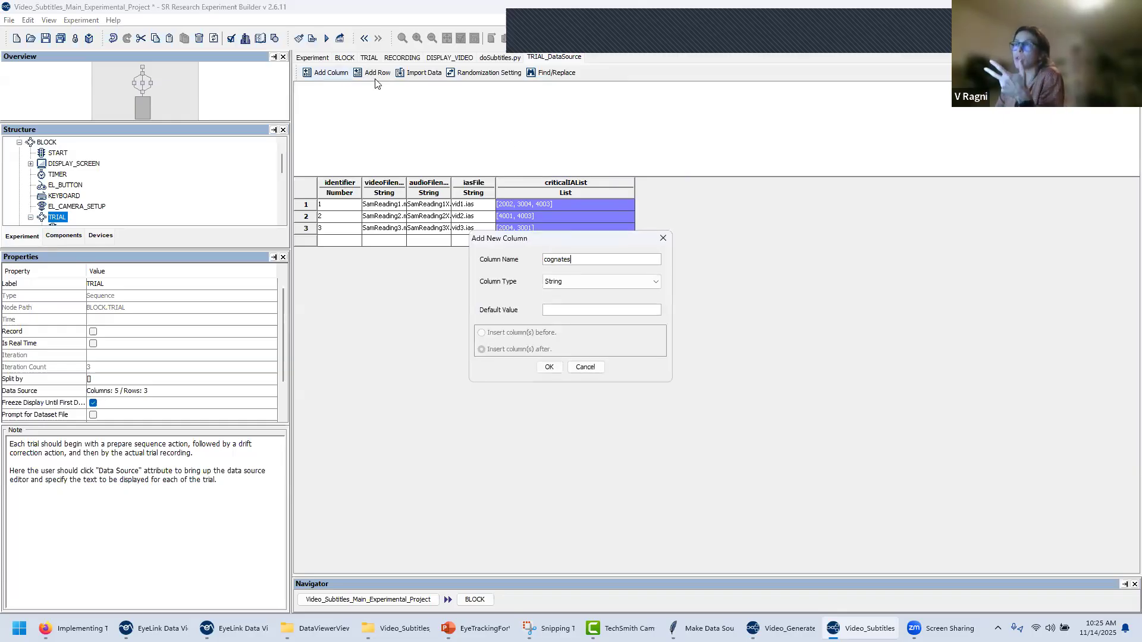
click(563, 282)
click(555, 302)
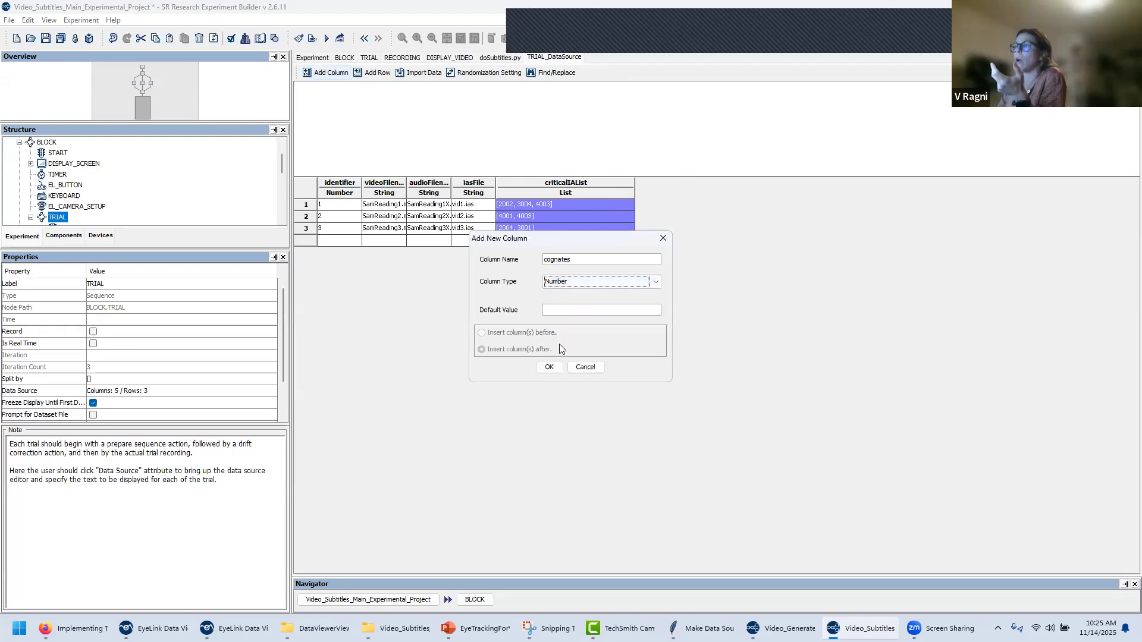
click(549, 367)
Fill the cognates column with 2003, 4003 and 2001 for rows 1 to 3.
text(3)
key(BackSpace)
key(BackSpace)
text(2003)
key(Return)
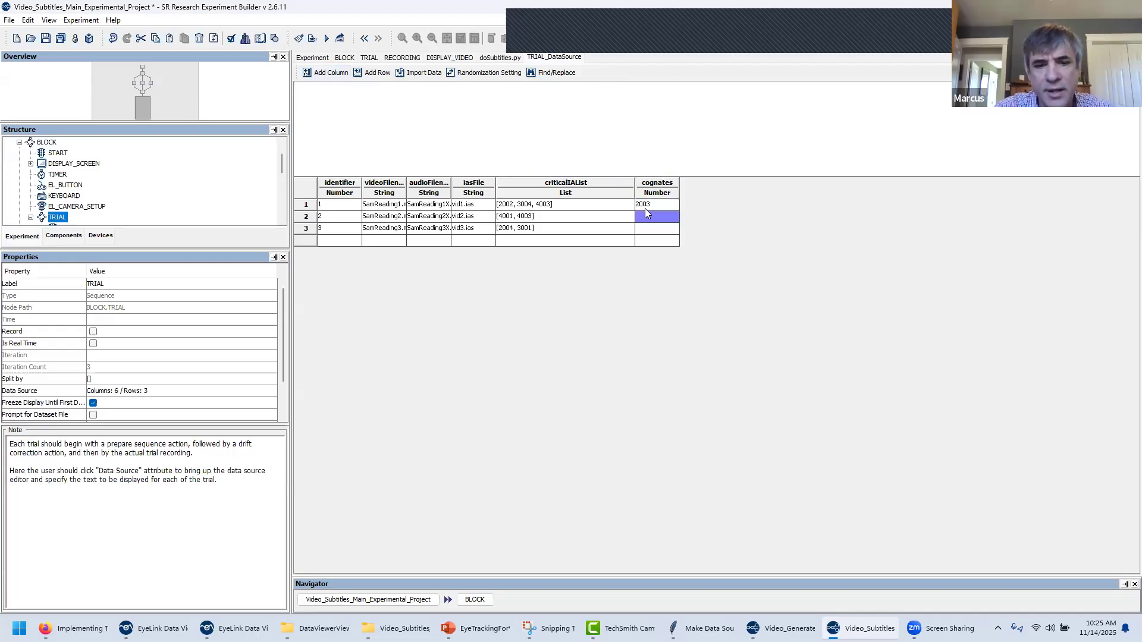
text(4003)
key(Return)
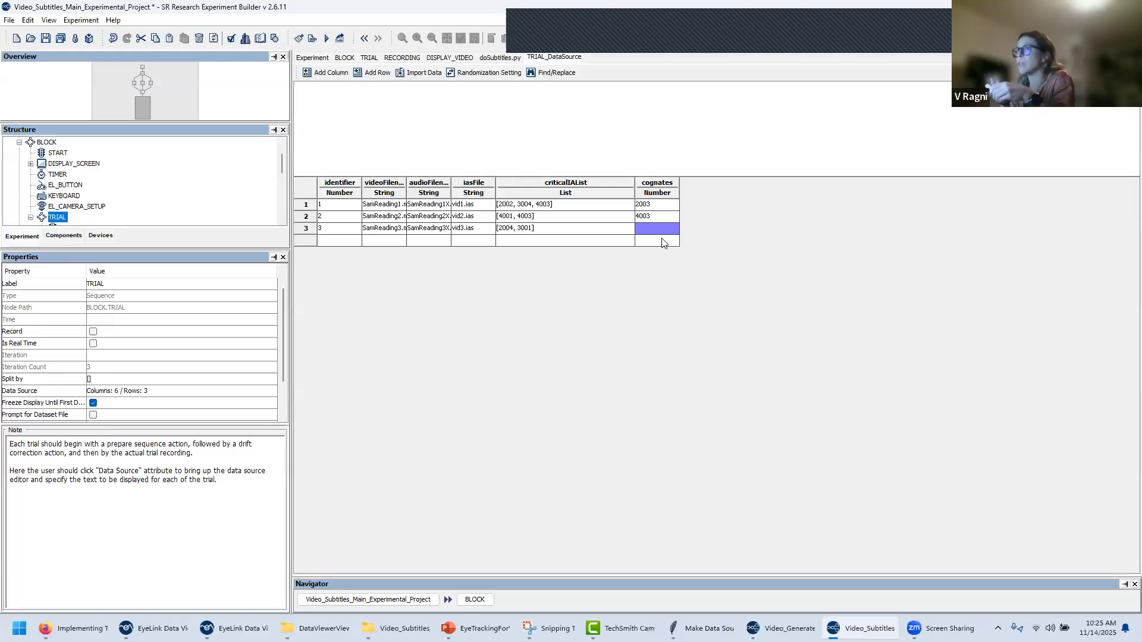
text(2001)
key(Return)
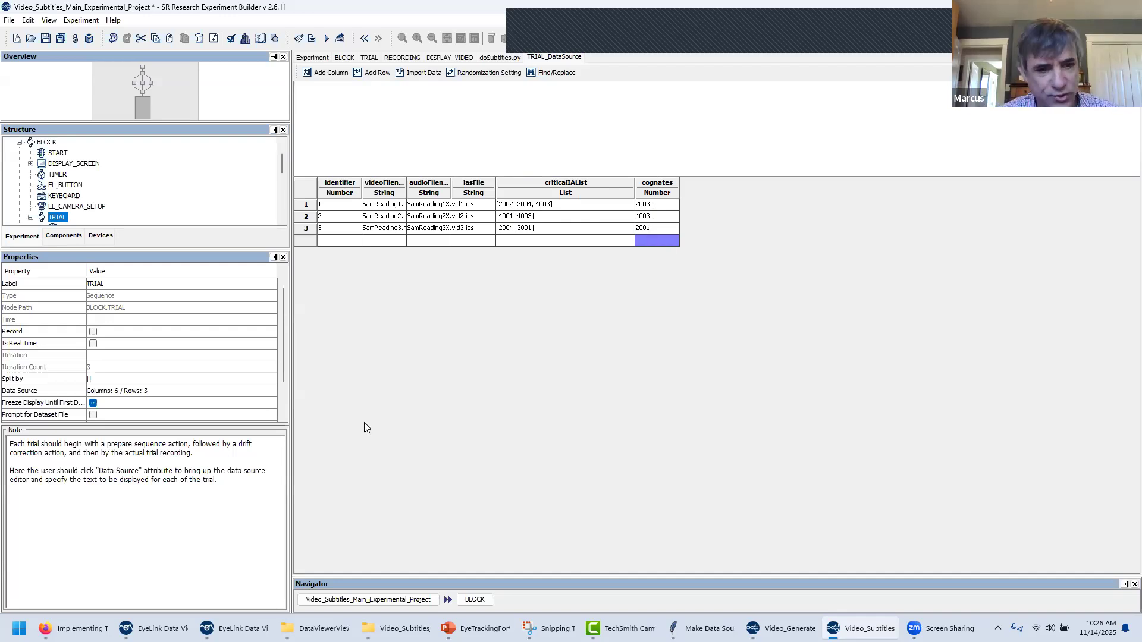
Review the IA_ID and criticalialist variables in the Data Viewer report and return to the main experiment's data source in Experiment Builder.
key(alt+Tab)
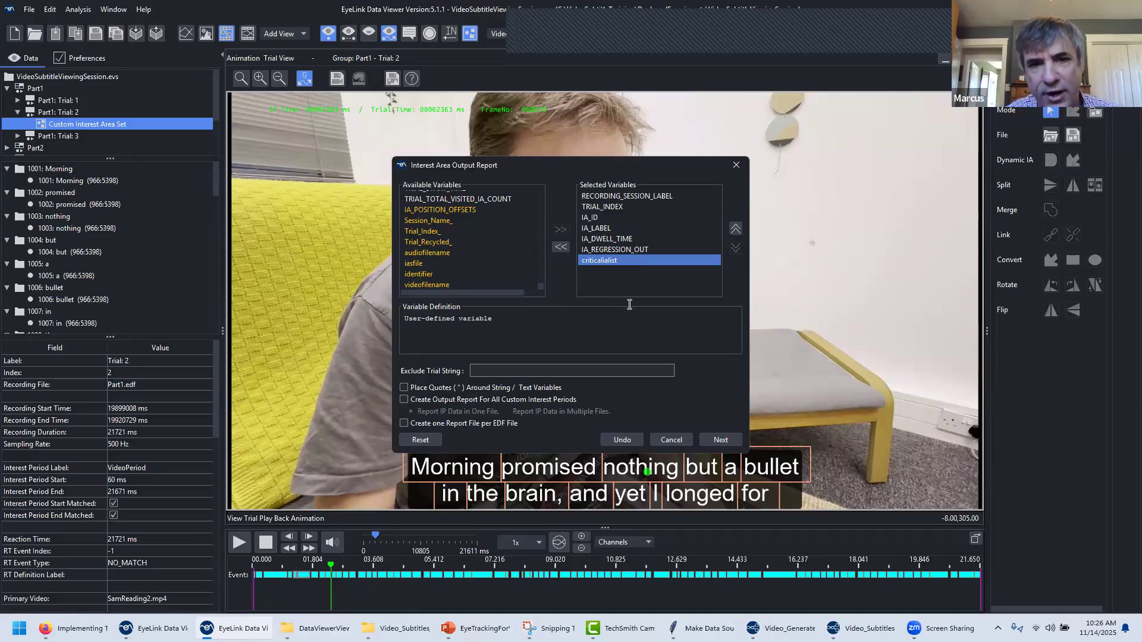
click(598, 216)
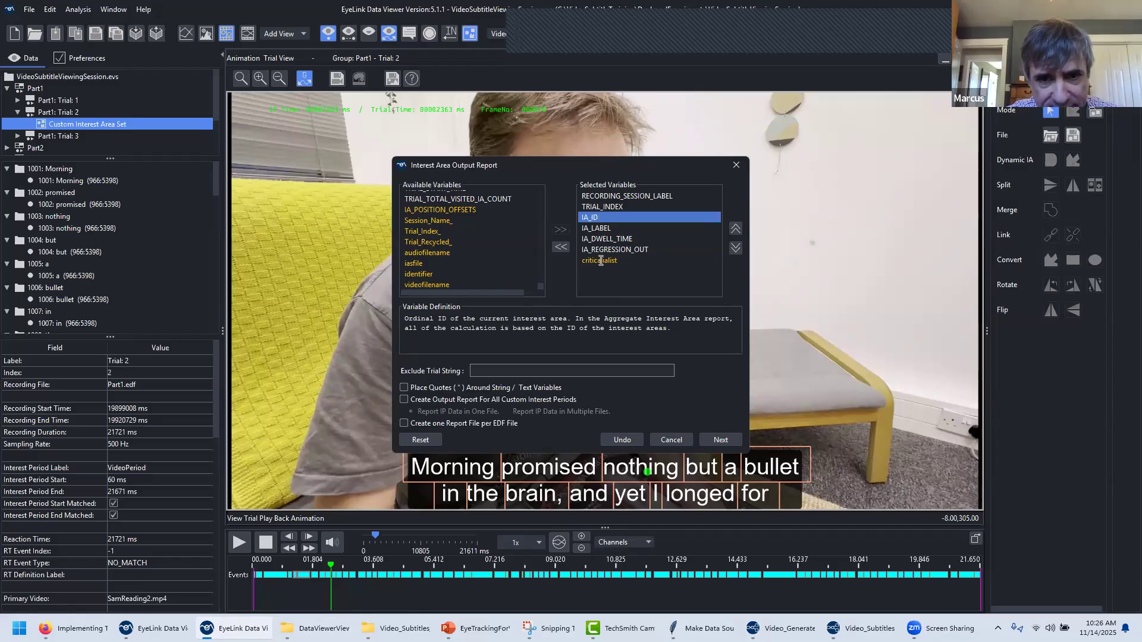
click(601, 261)
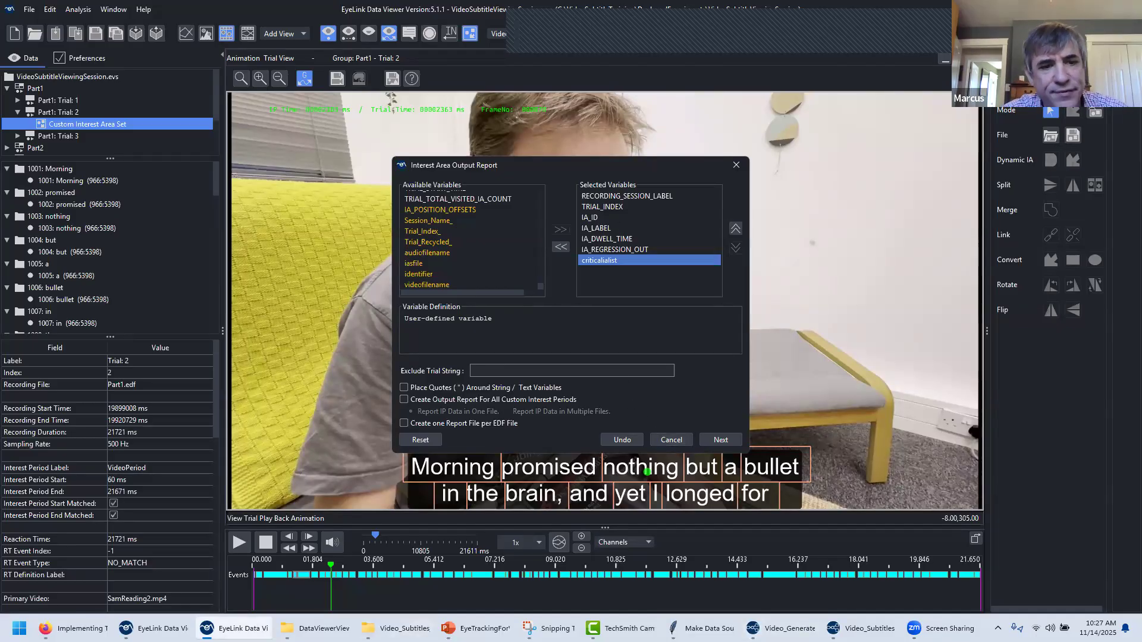
mouse_move(862, 629)
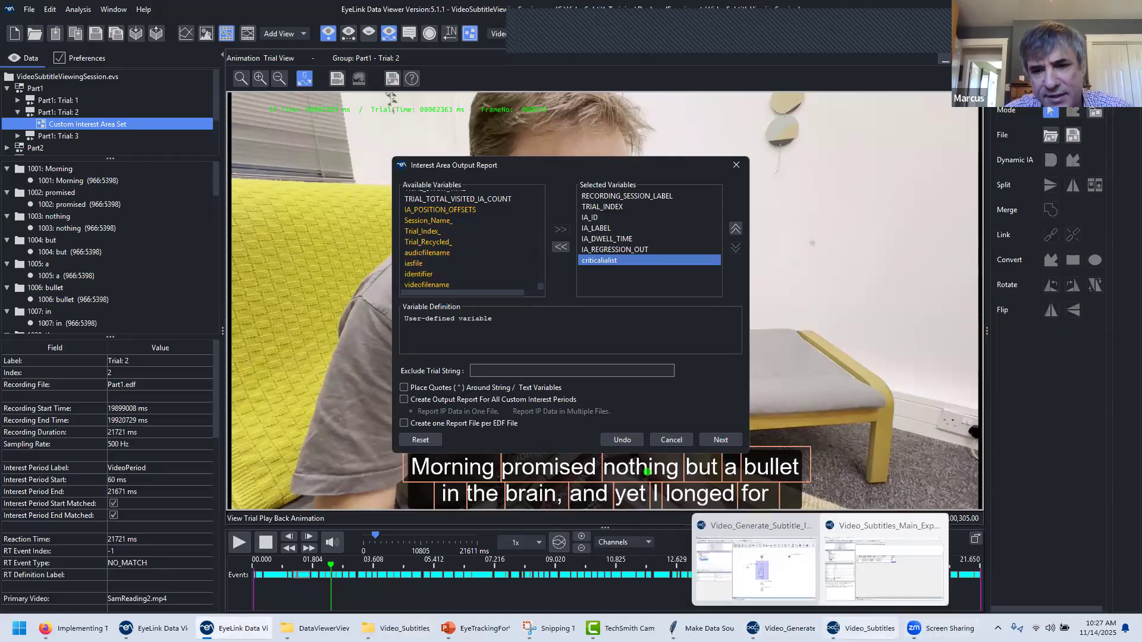
click(885, 565)
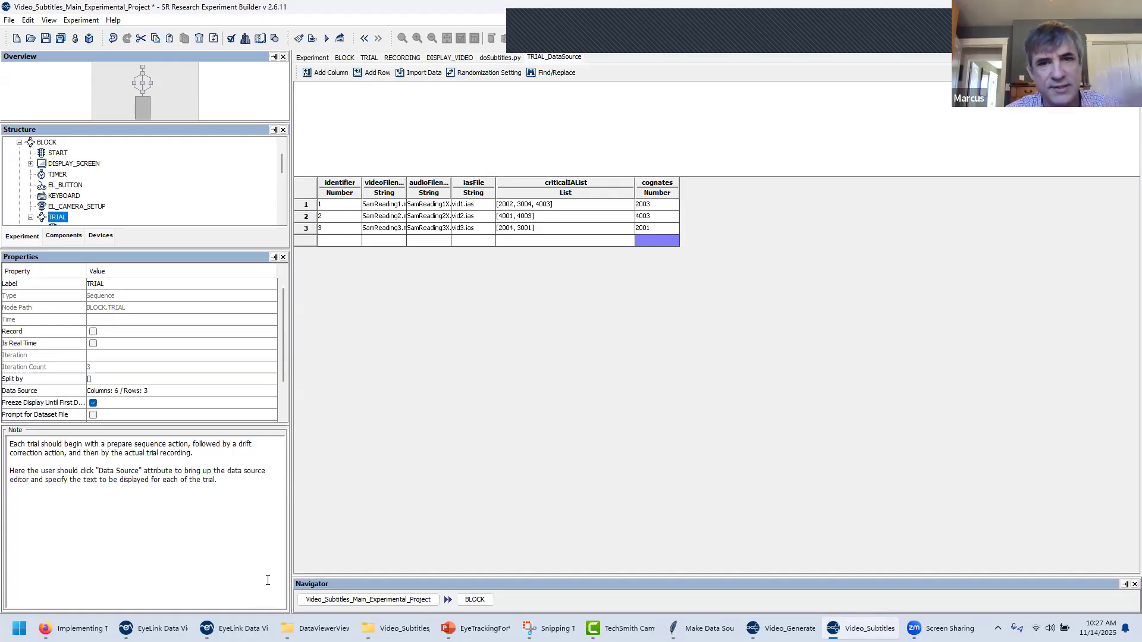
Cancel the interest area output report in EyeLink Data Viewer and open the Trial Variable Manager.
mouse_move(238, 630)
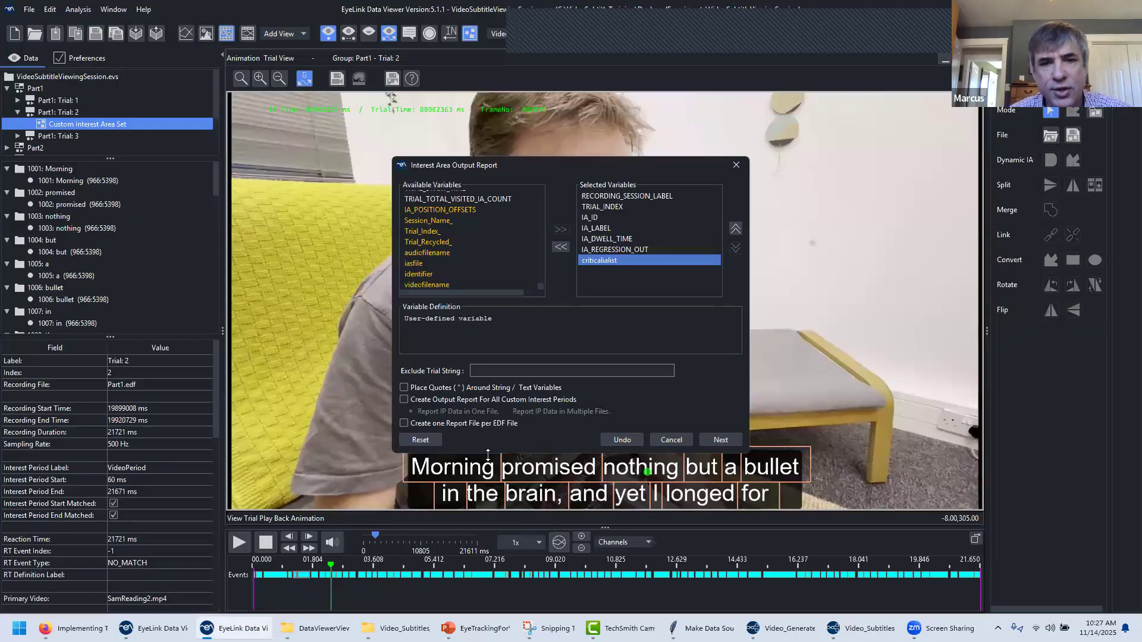
click(678, 442)
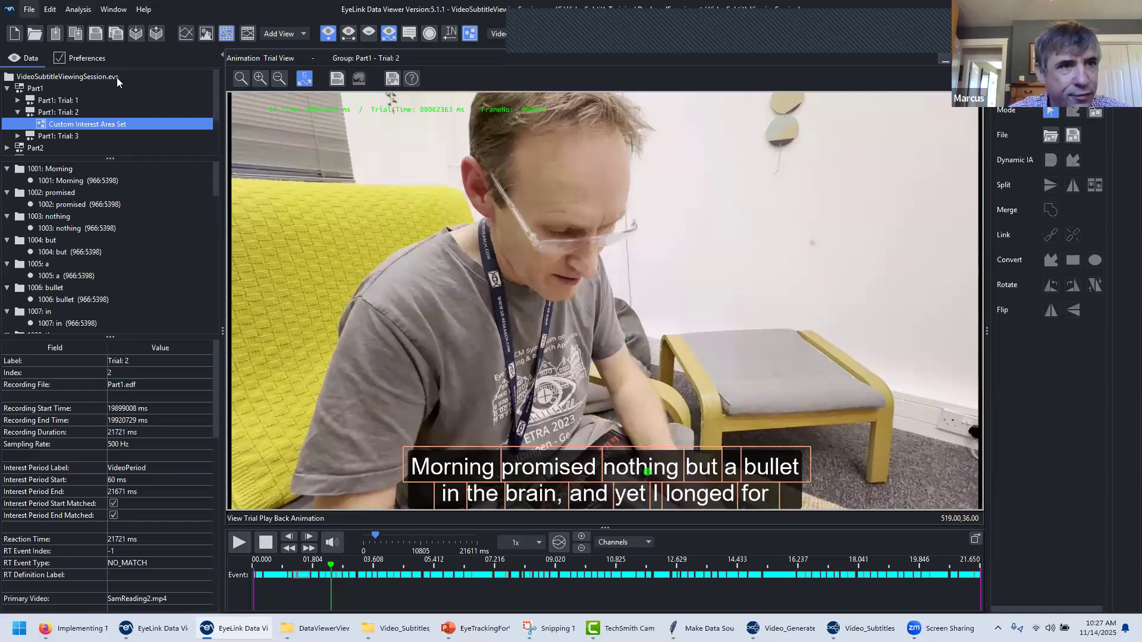
click(77, 10)
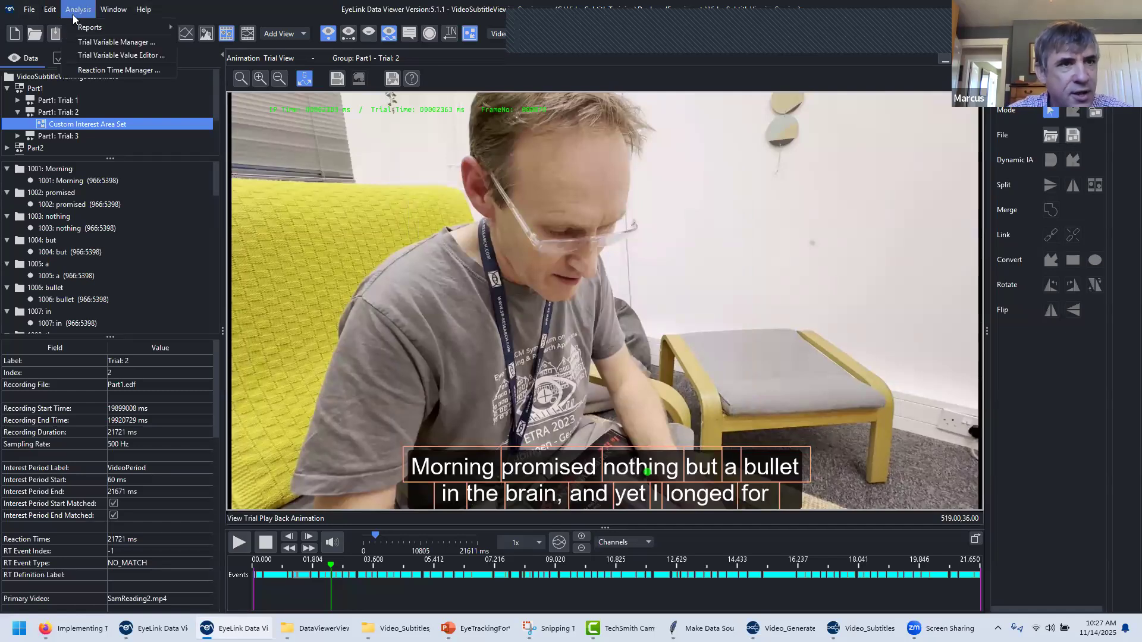
click(89, 42)
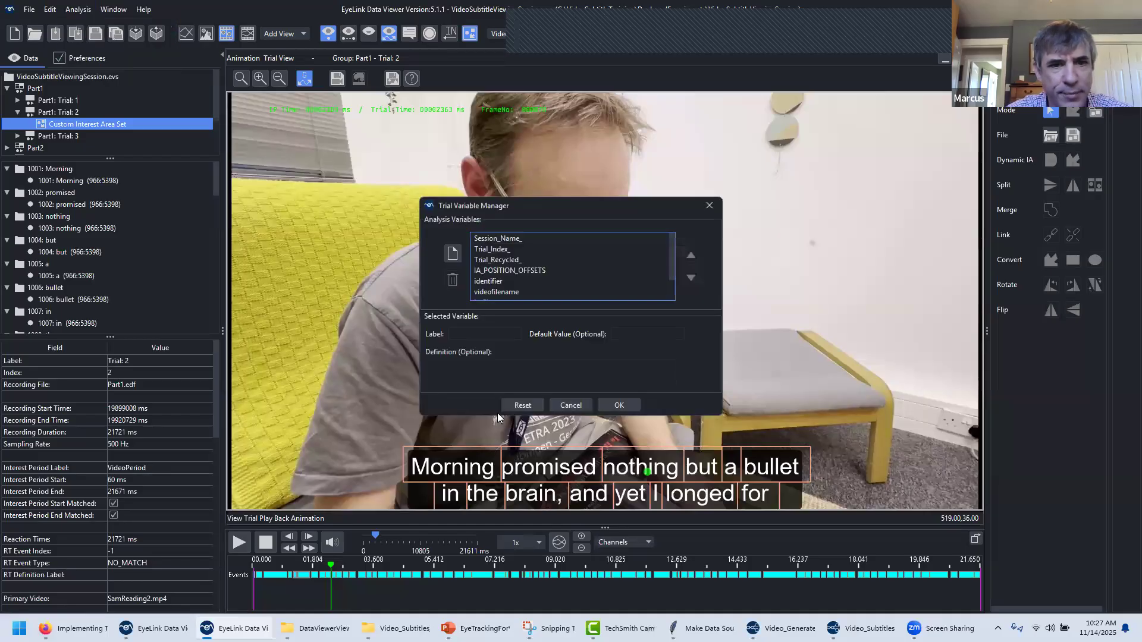
Create a new trial variable labelled NewCriticalWordCognates, leaving its default value empty.
scroll(476, 279, down, 2)
click(470, 295)
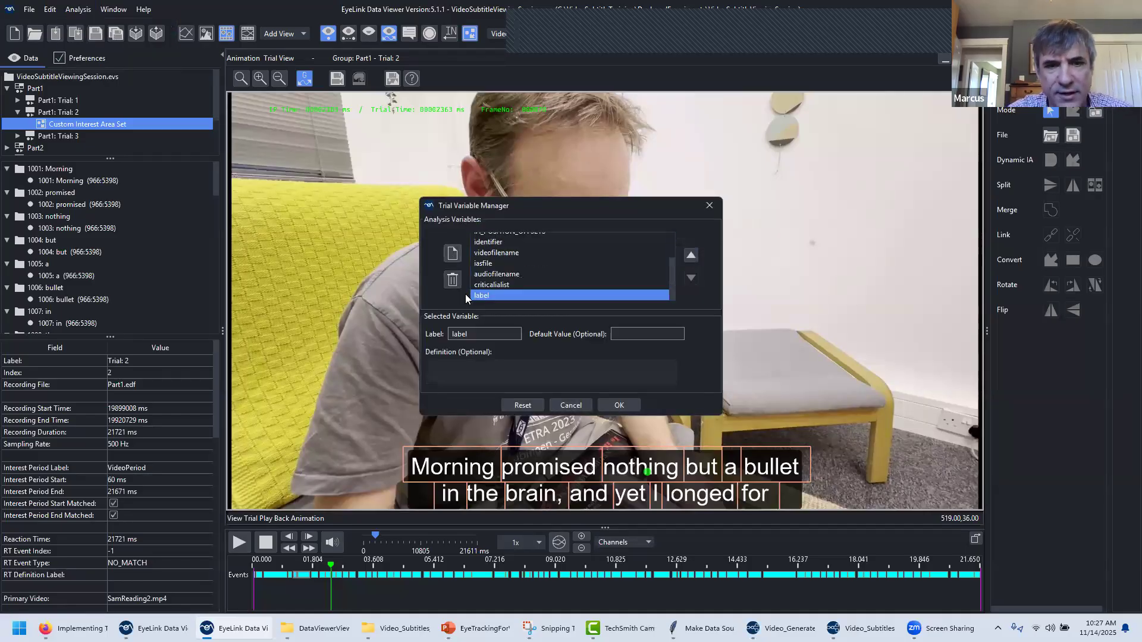
drag(504, 336, 390, 335)
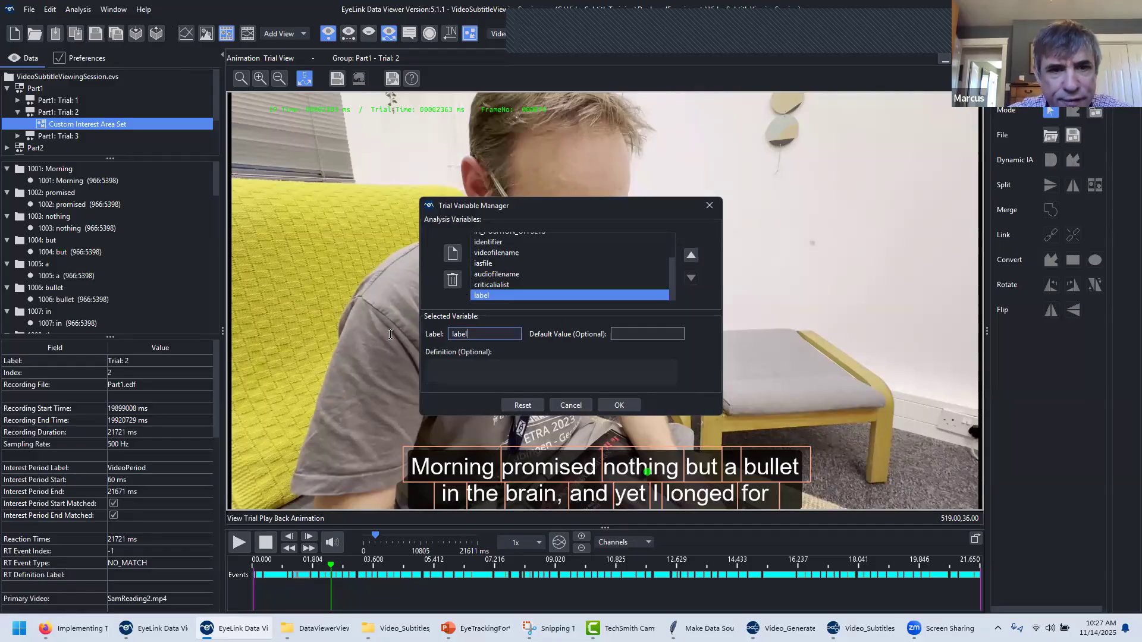
text(NewCrit)
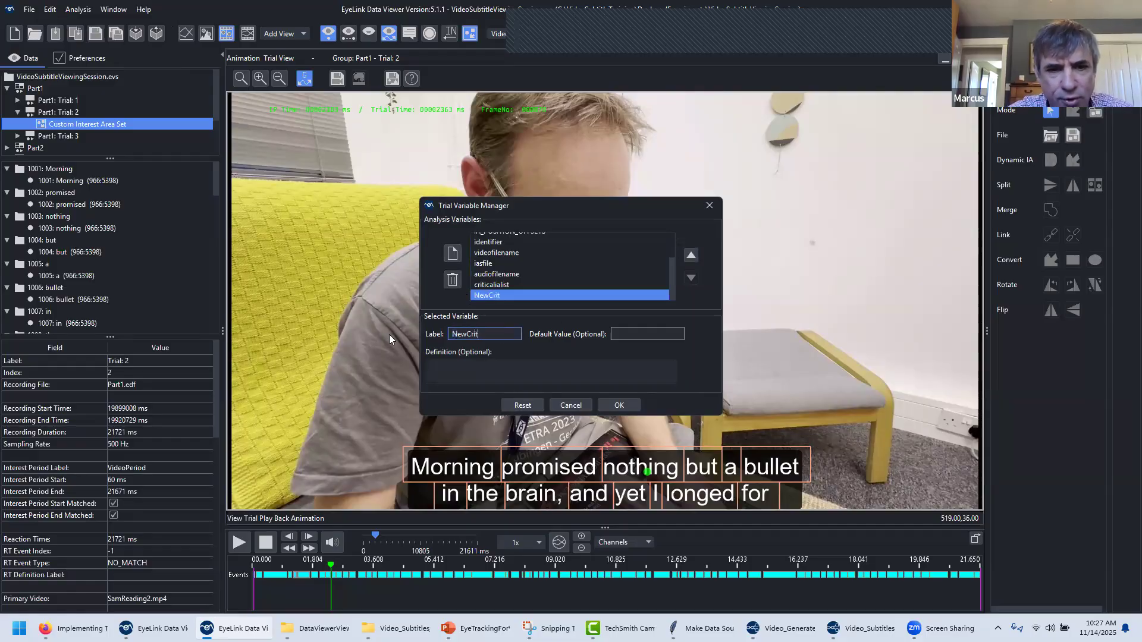
text(icalWordCogna)
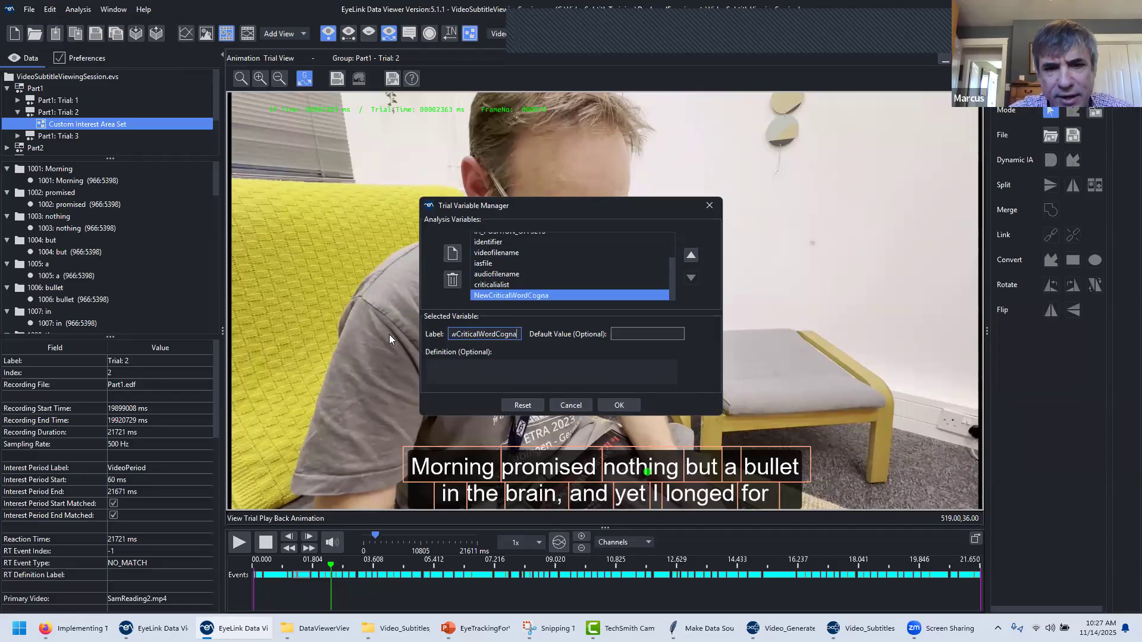
text(tes)
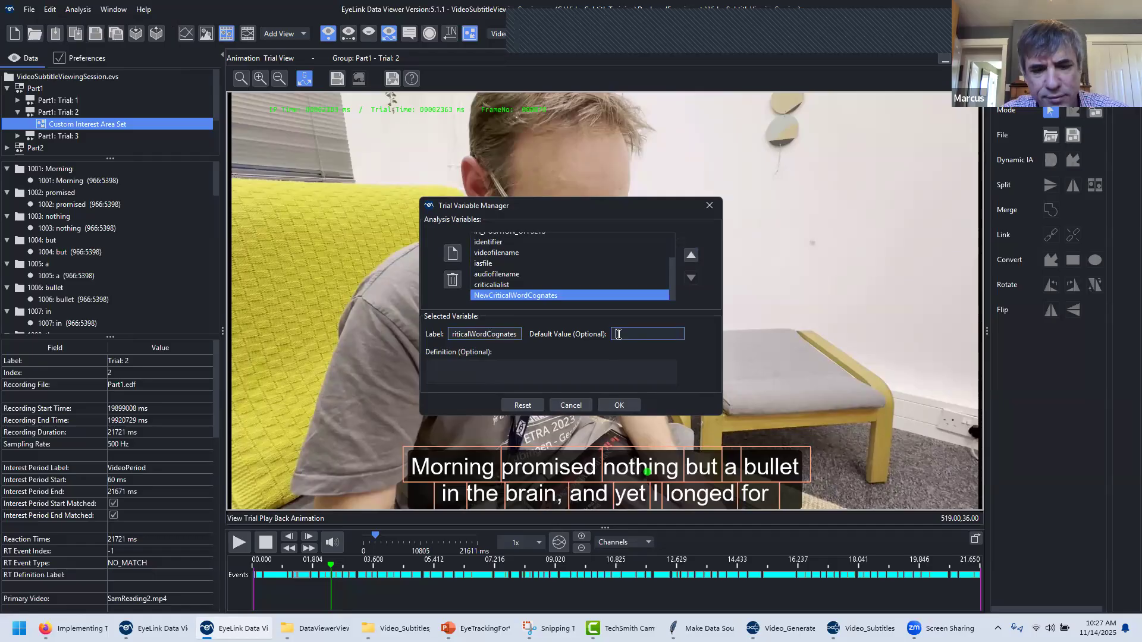
click(619, 405)
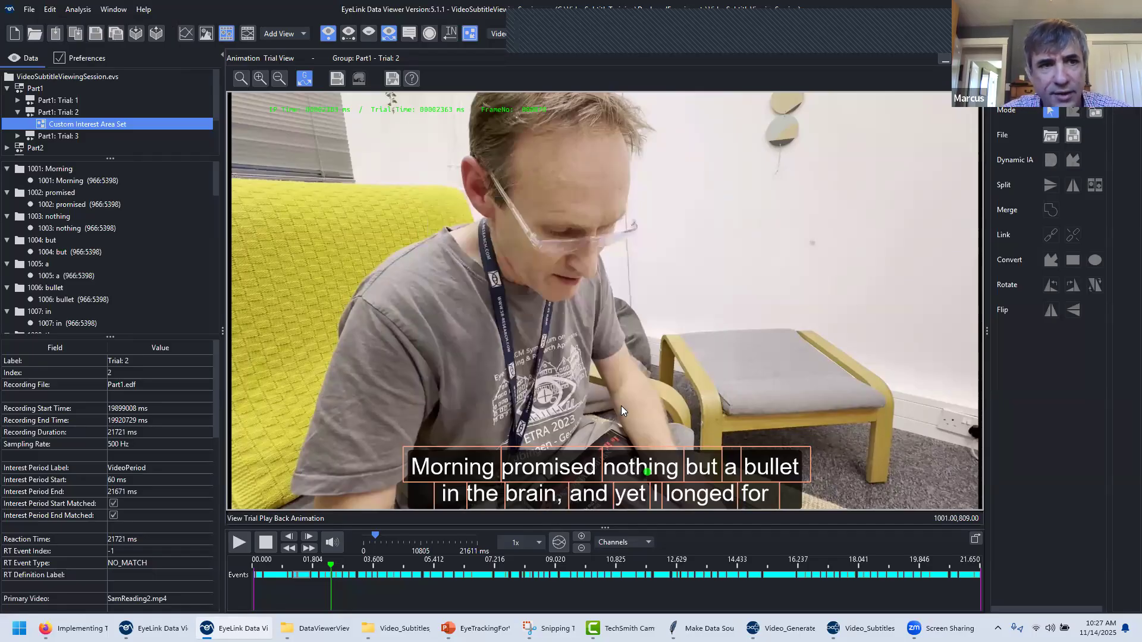
Open the Trial Variable Value Editor and set NewCriticalWordCognates to 3002 for Part1 Trial 1.
click(87, 12)
click(96, 54)
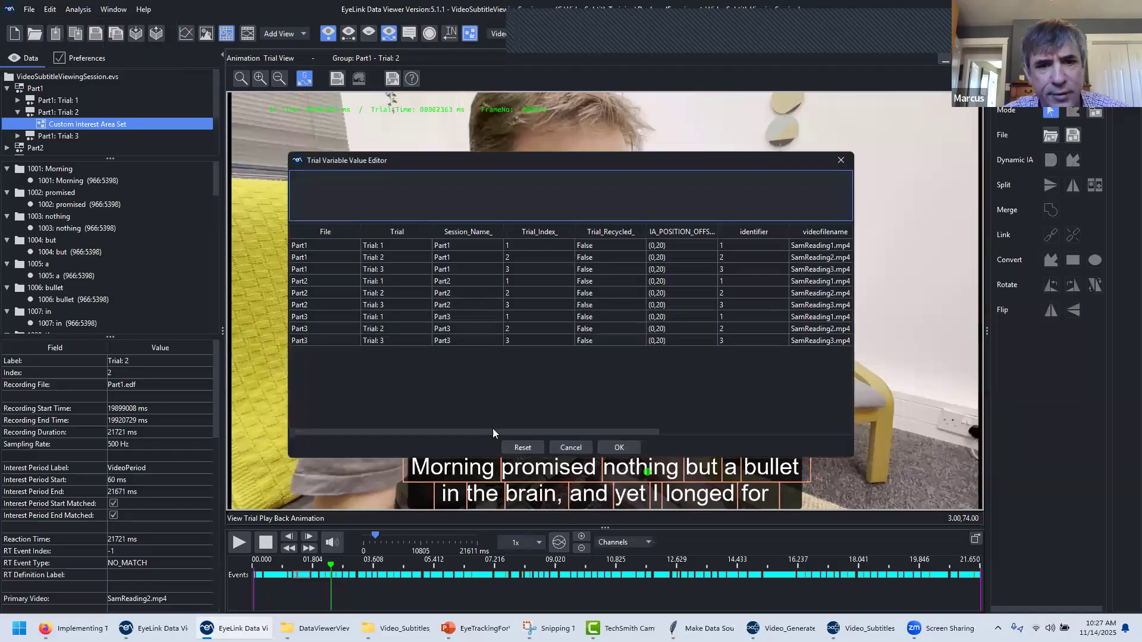
drag(492, 429, 880, 429)
click(837, 245)
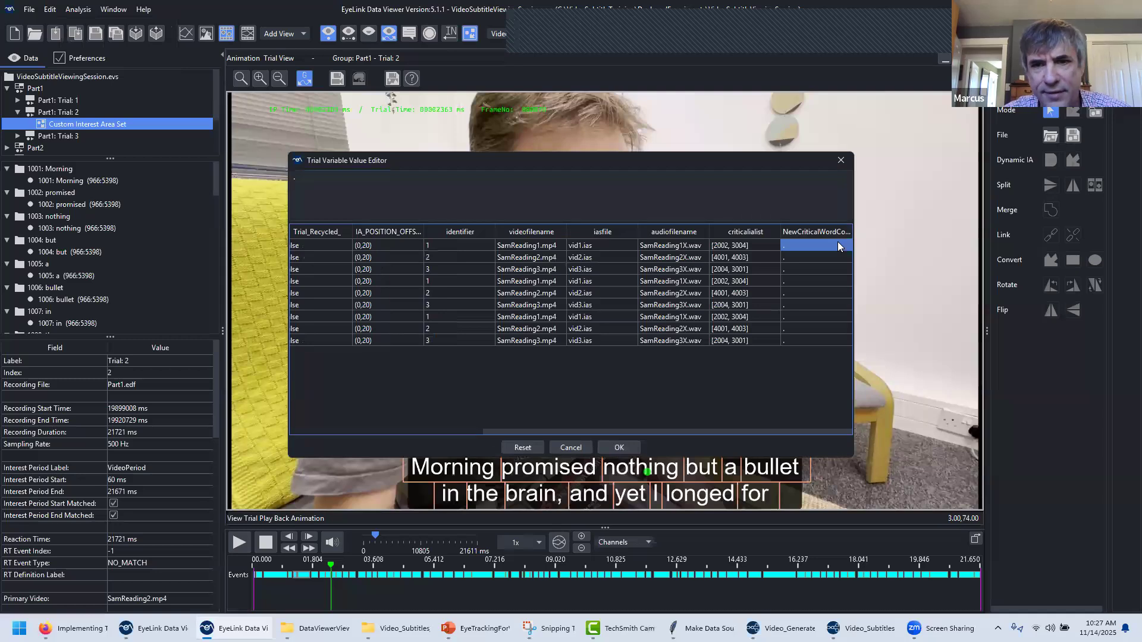
double_click(839, 244)
text(3002)
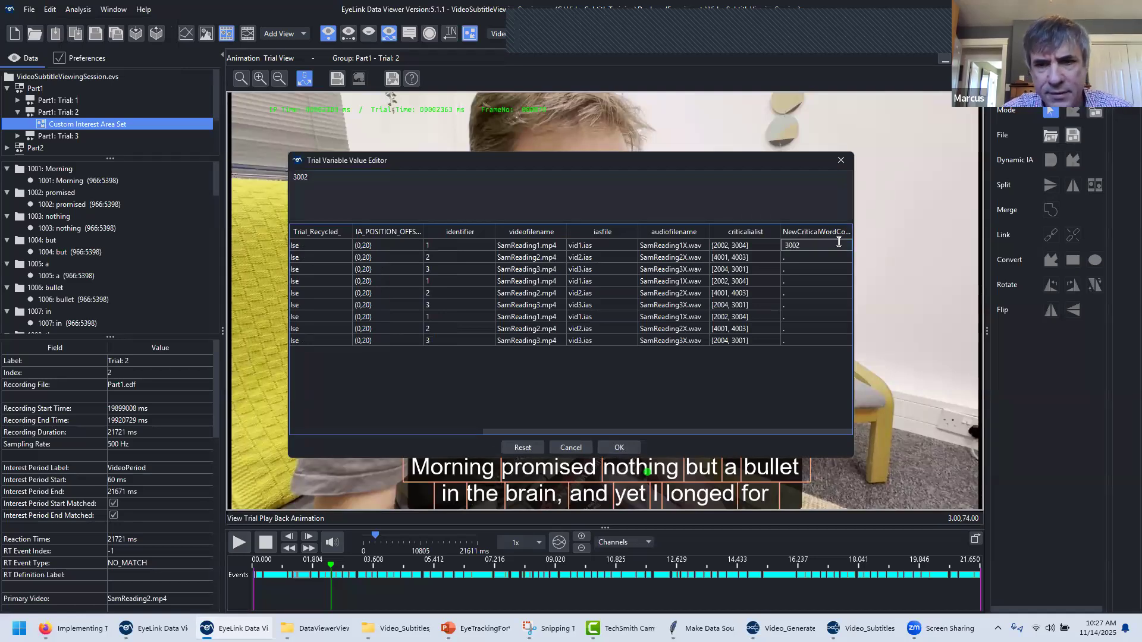
key(Return)
Set NewCriticalWordCognates to 4001 for Part1 Trial 2 and open the Trial 3 value for editing.
text(400)
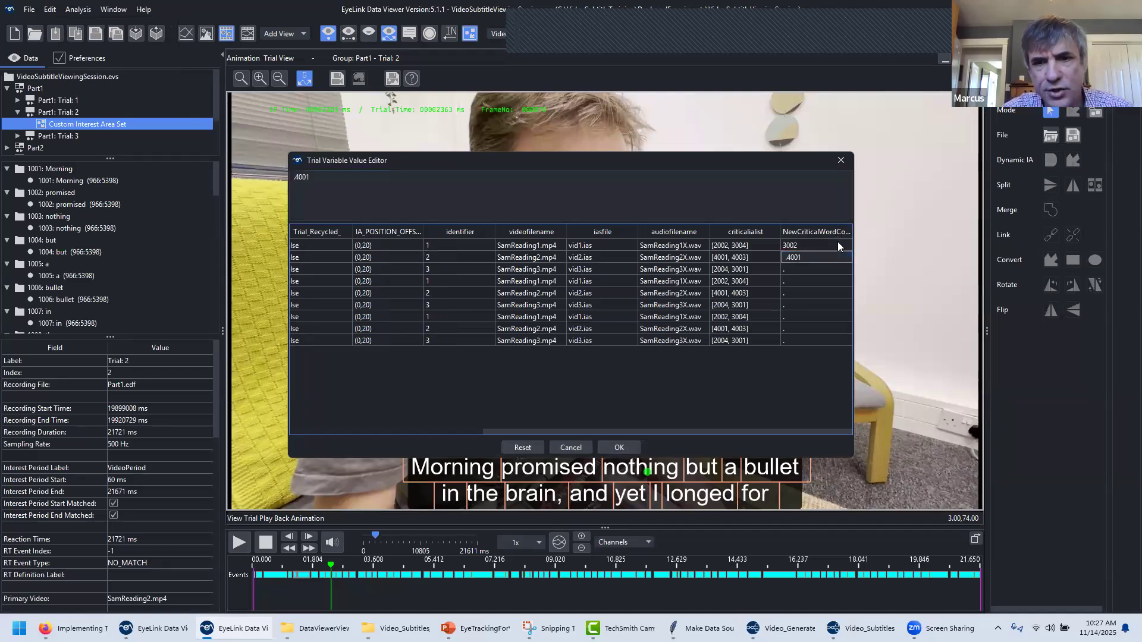
text(1)
key(Return)
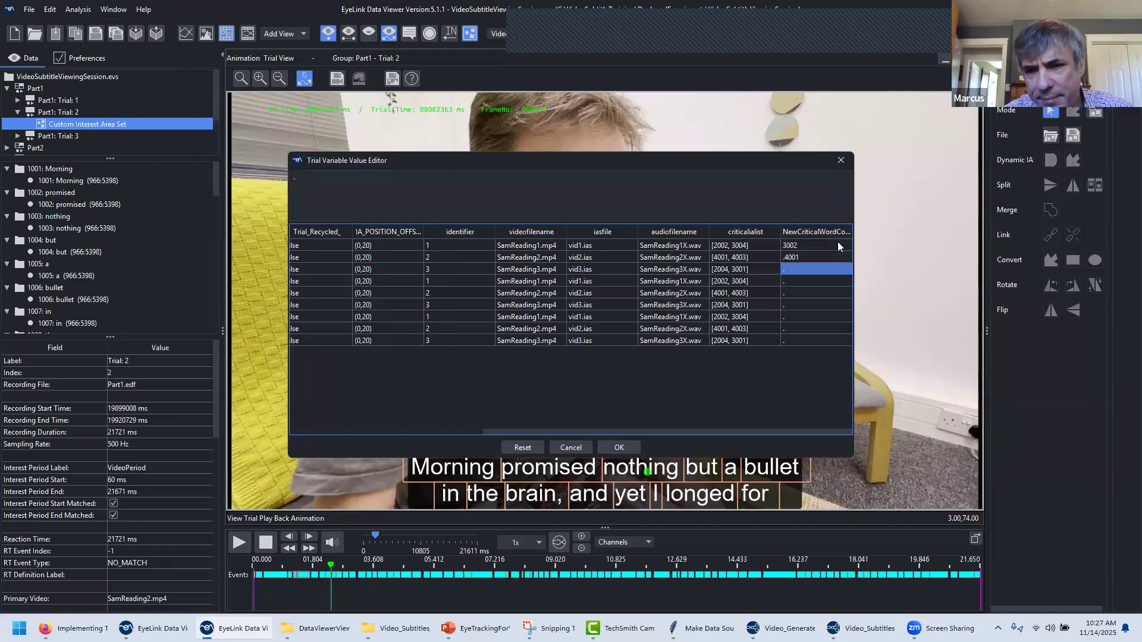
double_click(799, 257)
click(787, 257)
key(BackSpace)
double_click(799, 269)
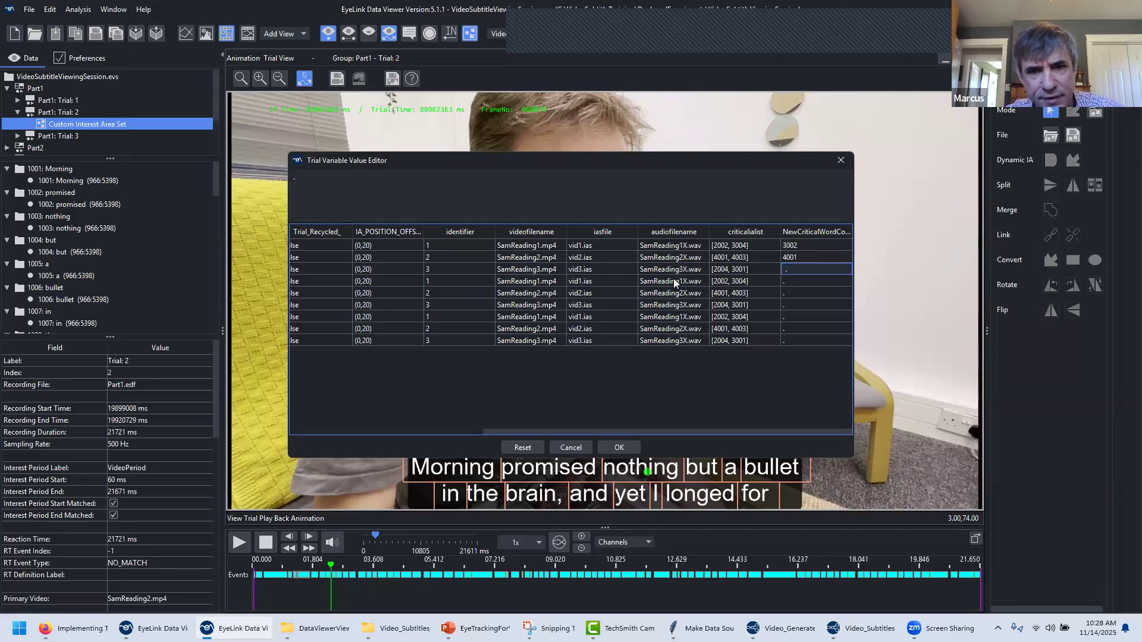
Set NewCriticalWordCognates to 3002 for Part1 Trial 3, then close the Trial Variable Value Editor and keep the changes.
click(781, 267)
key(BackSpace)
text(3002)
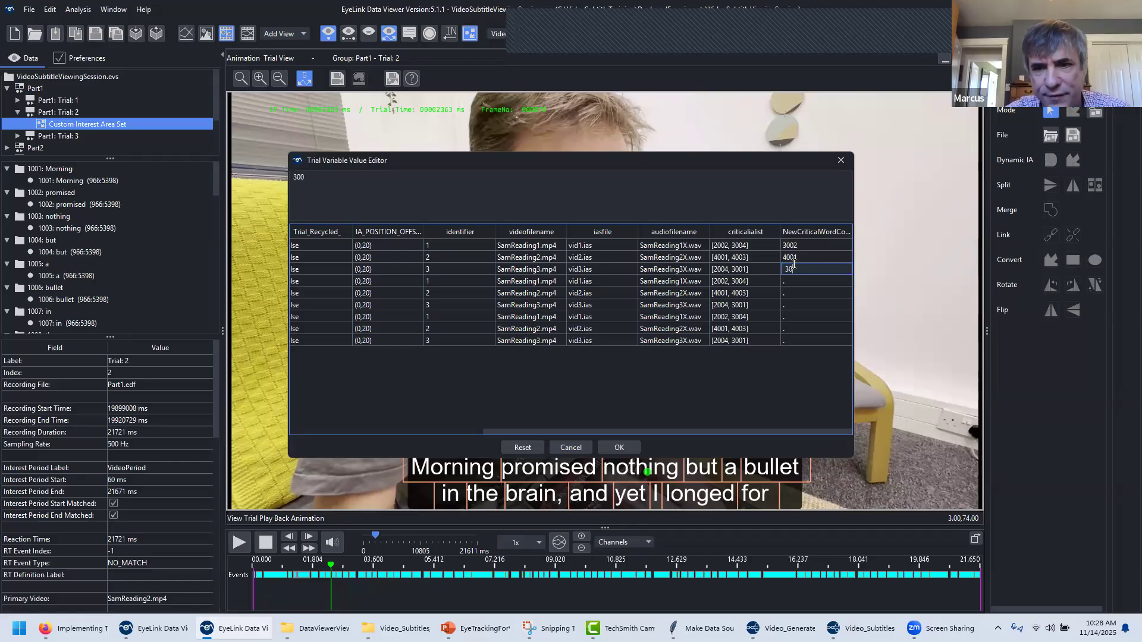
key(Return)
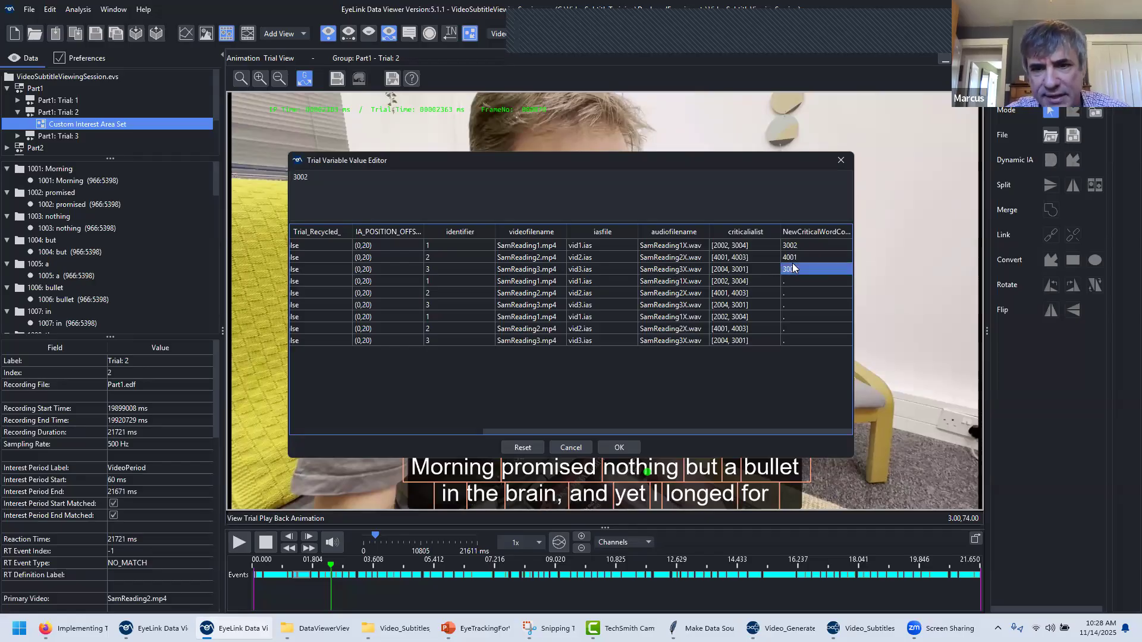
click(841, 160)
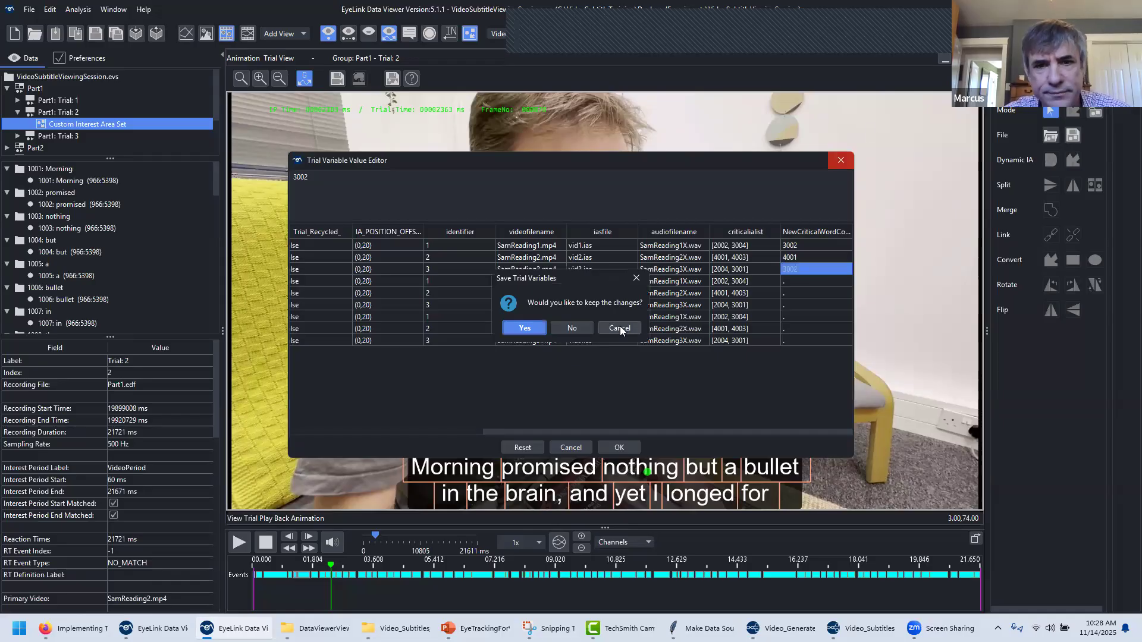
click(524, 327)
Start an interest area output report, add NewCriticalWordCognates to its selected variables, and cancel the report.
click(83, 9)
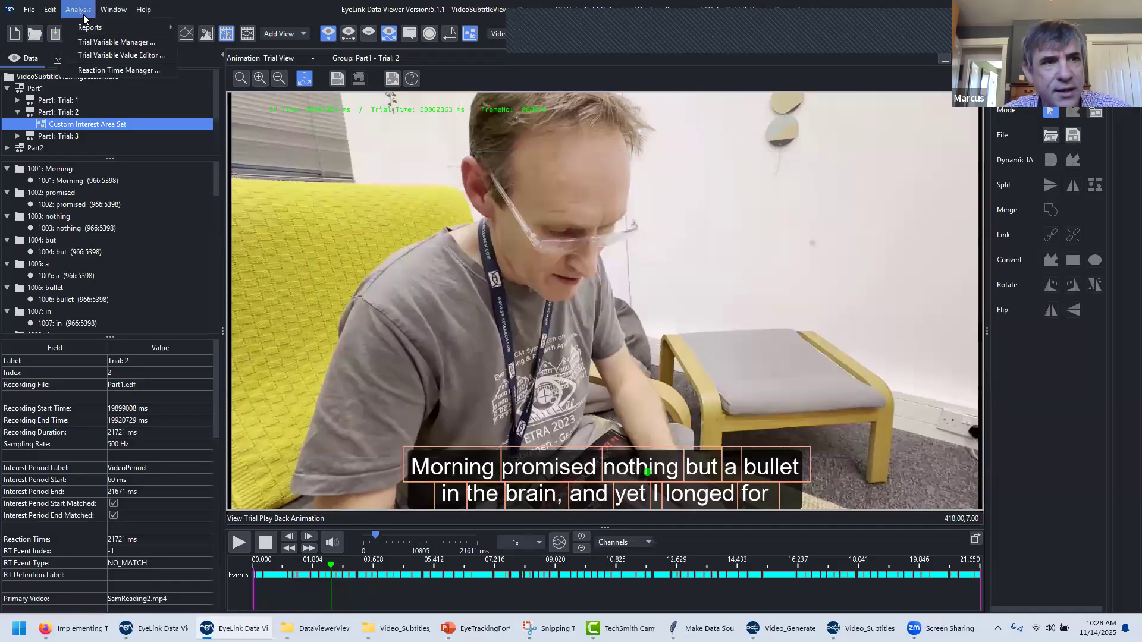
mouse_move(89, 27)
click(218, 69)
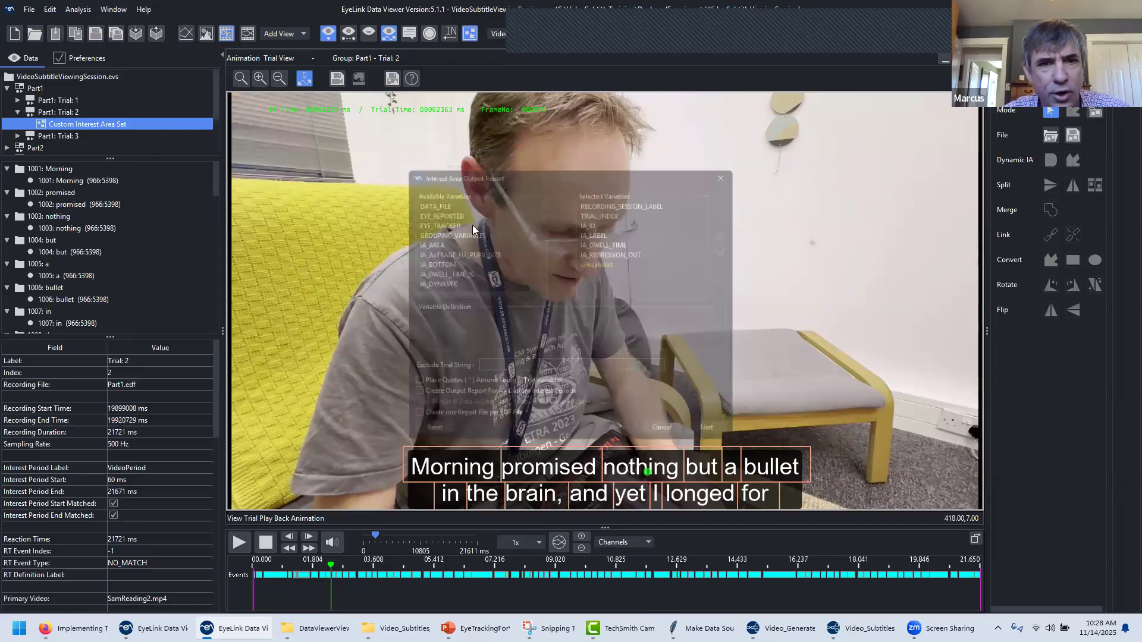
scroll(463, 265, down, 5)
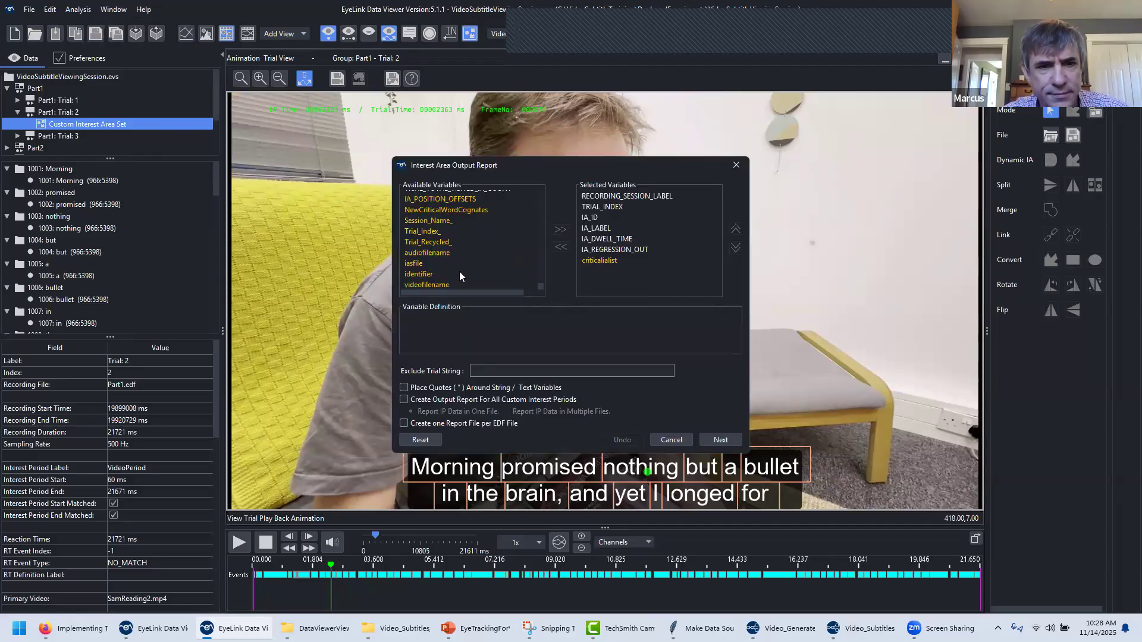
click(451, 210)
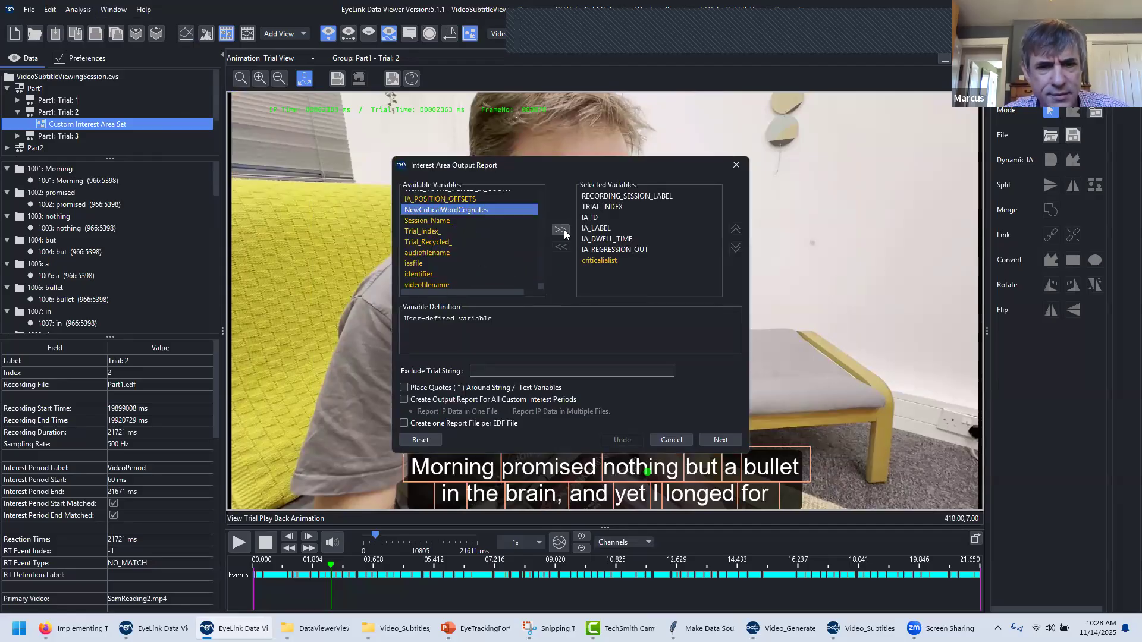
click(560, 229)
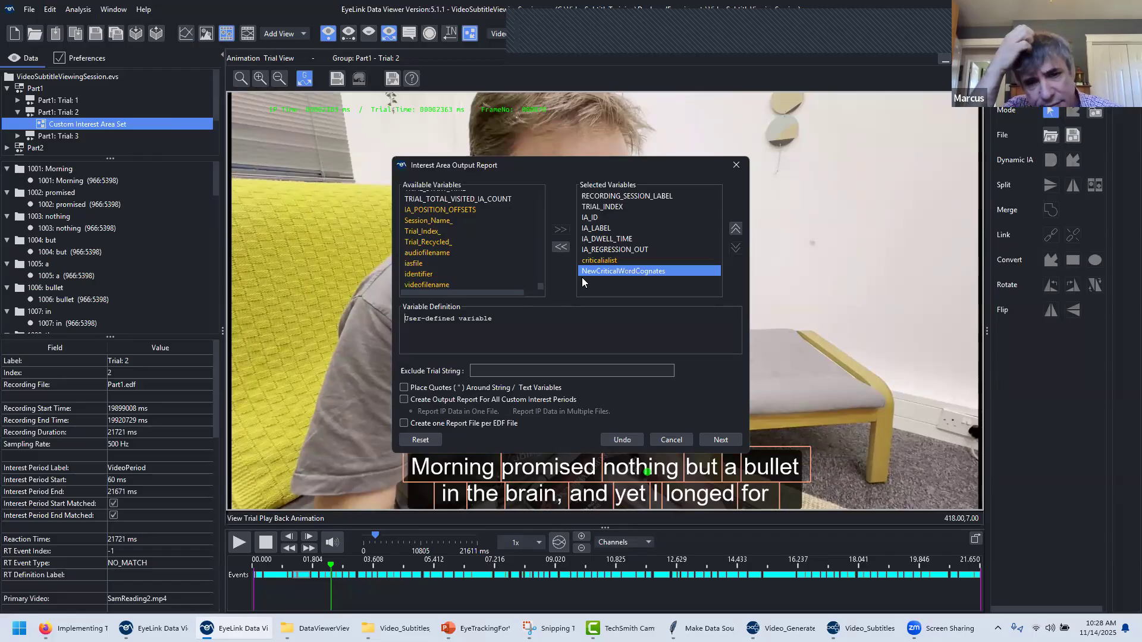
click(672, 441)
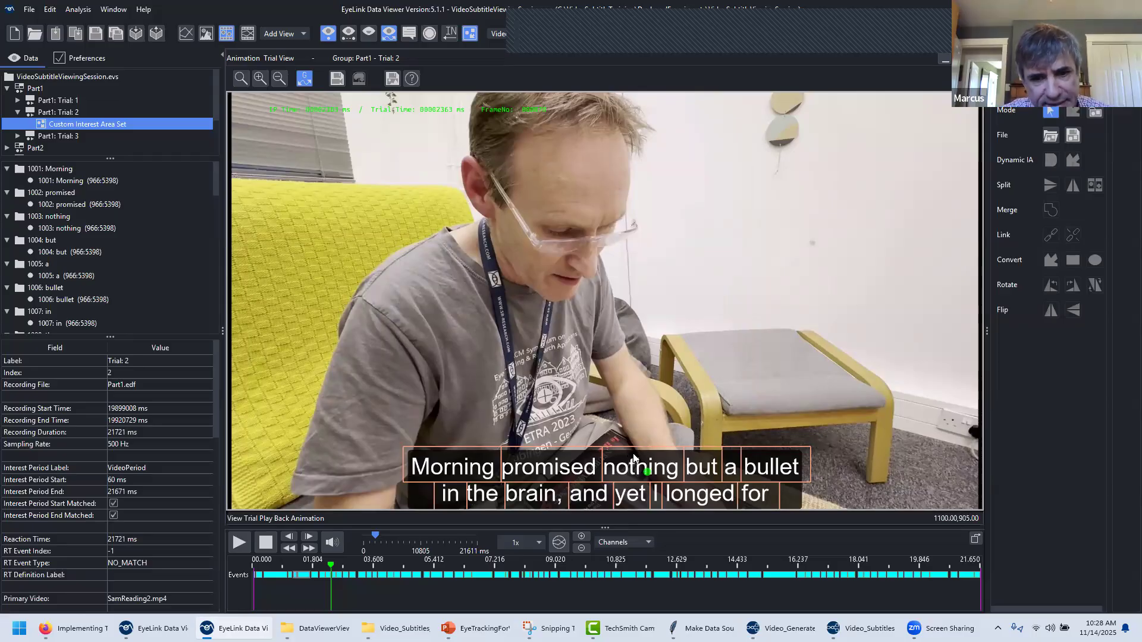
Inspect the IDs and properties of the interest areas Morning, promised and nothing in Part1 Trial 2's first subtitle.
click(453, 466)
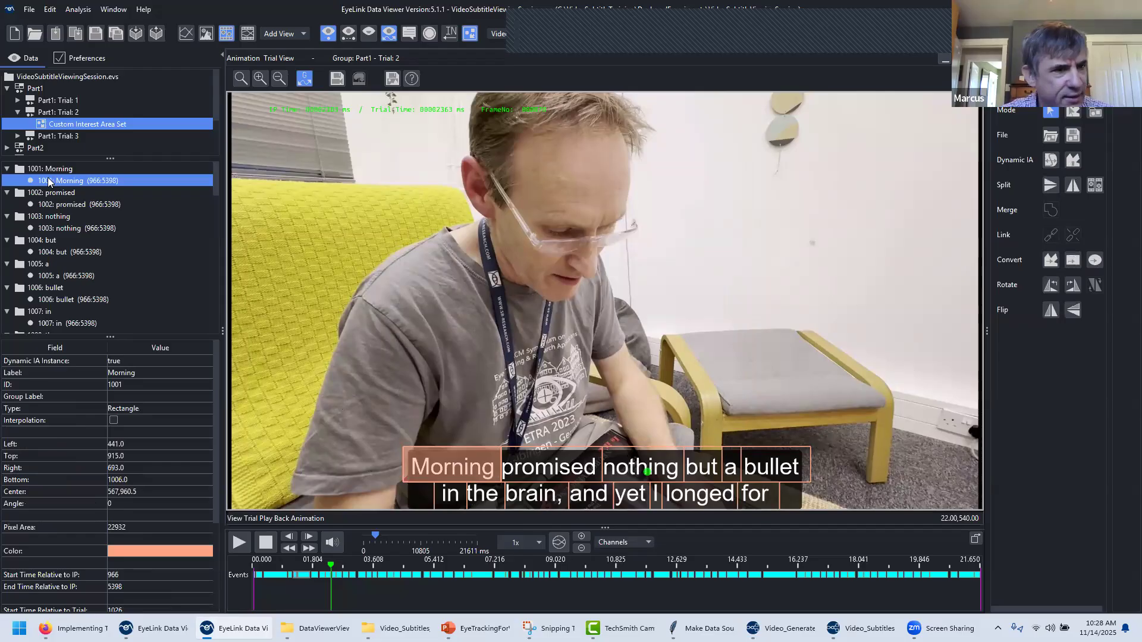
click(575, 460)
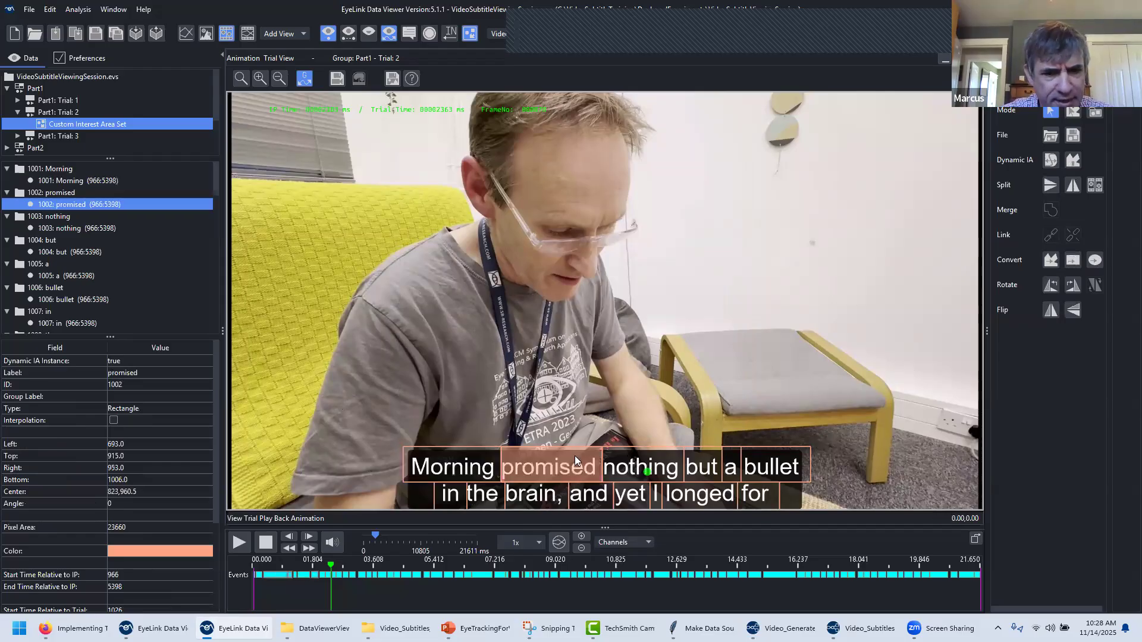
click(608, 466)
Go to the subtitle starting "When they dumped me" and inspect the interest areas of its opening words.
scroll(59, 279, down, 5)
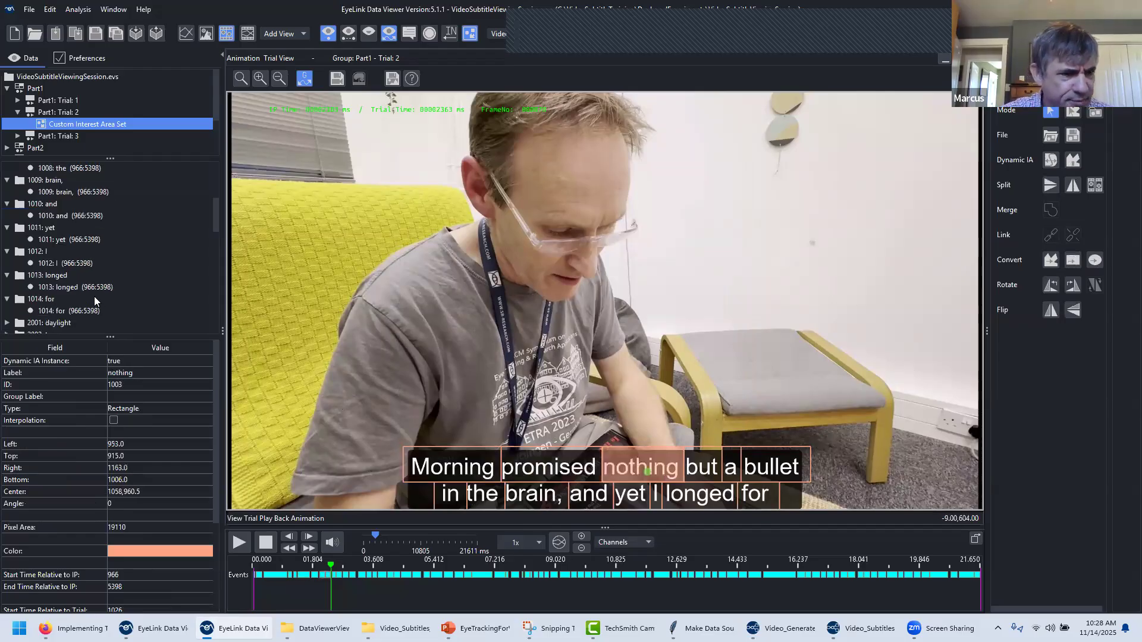
scroll(71, 286, down, 5)
click(59, 275)
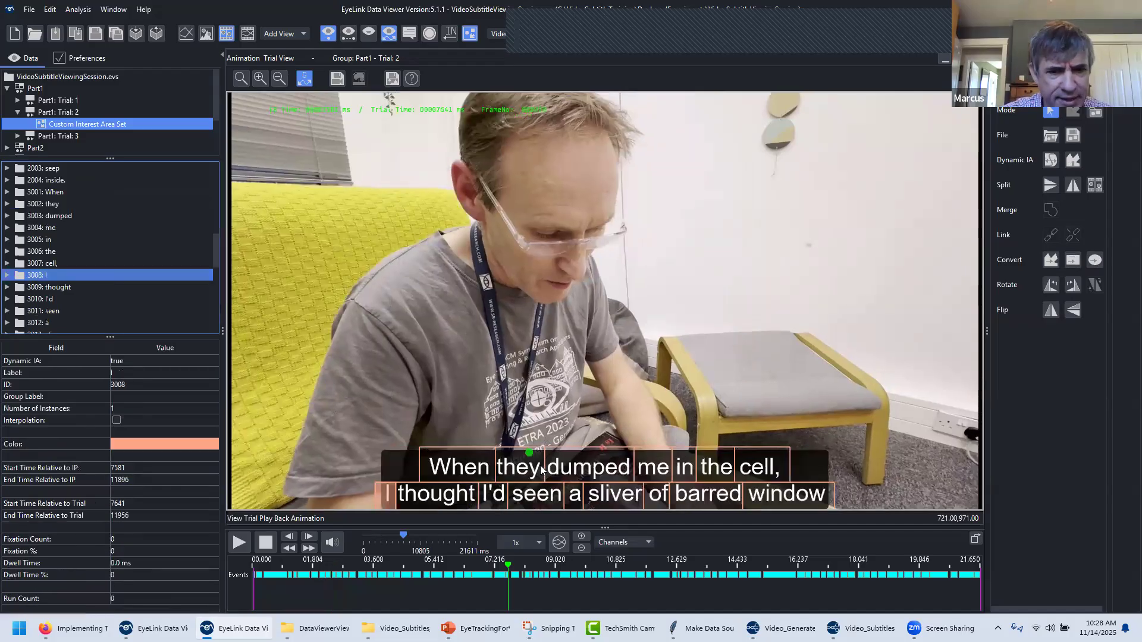
click(454, 468)
click(521, 468)
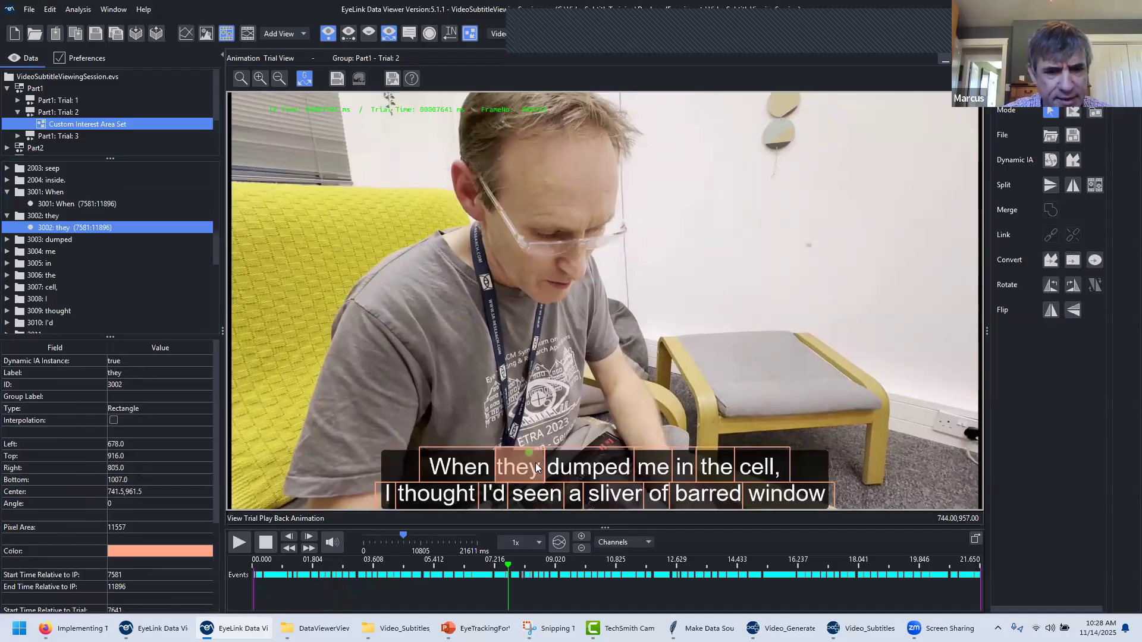
click(582, 463)
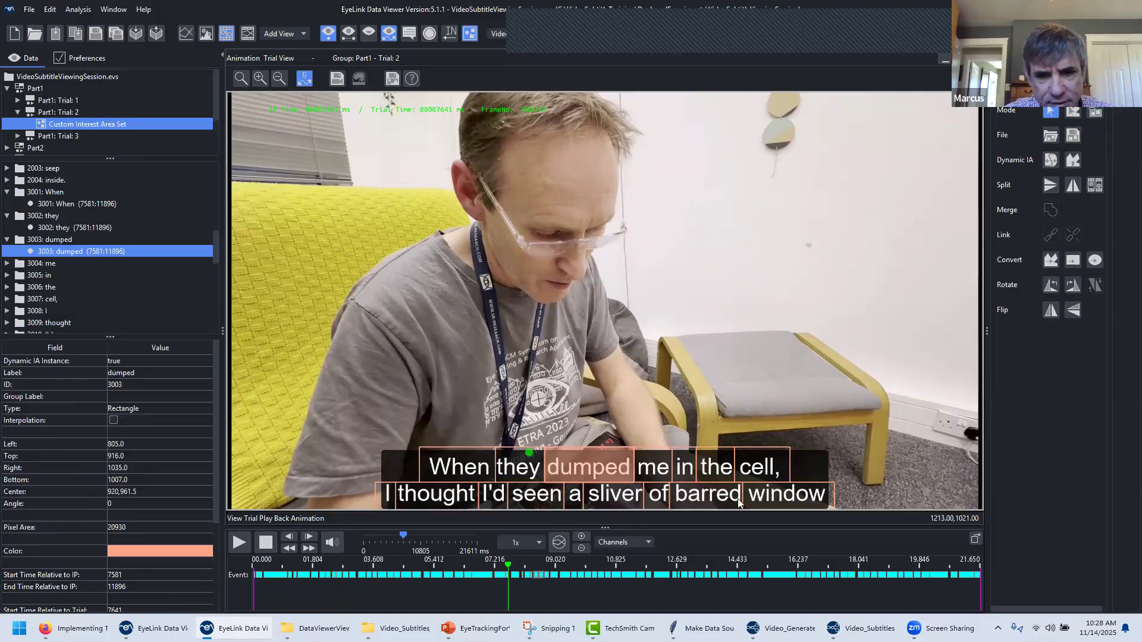
click(50, 287)
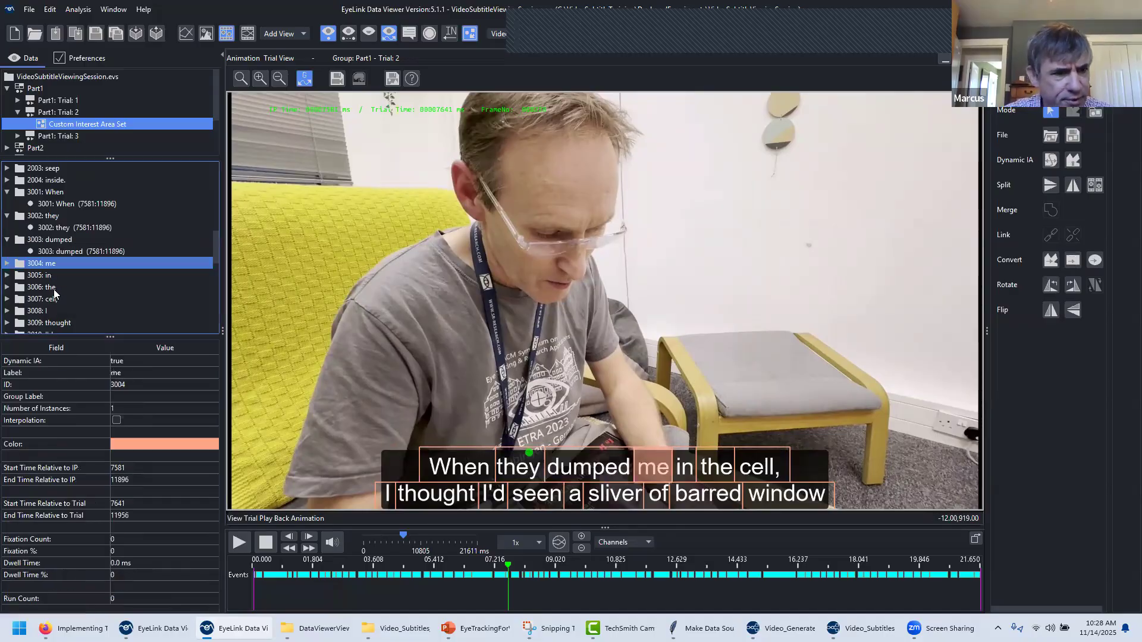
Browse the rest of Trial 2's interest areas, view 5003 (counting), and return to the first one.
scroll(65, 274, down, 5)
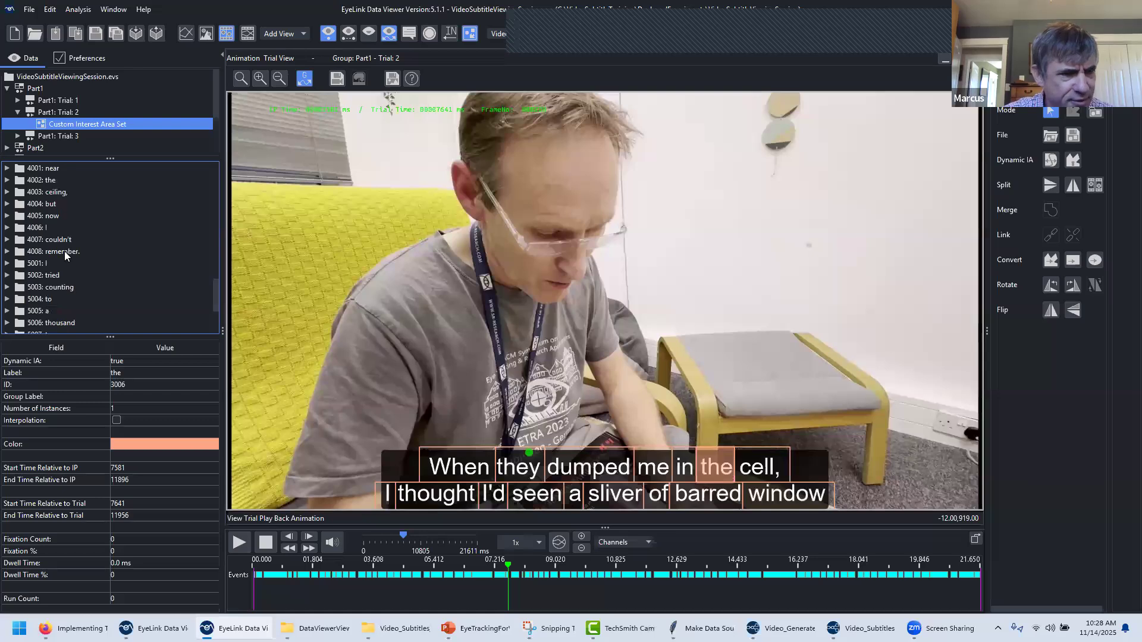
click(65, 288)
scroll(65, 298, down, 3)
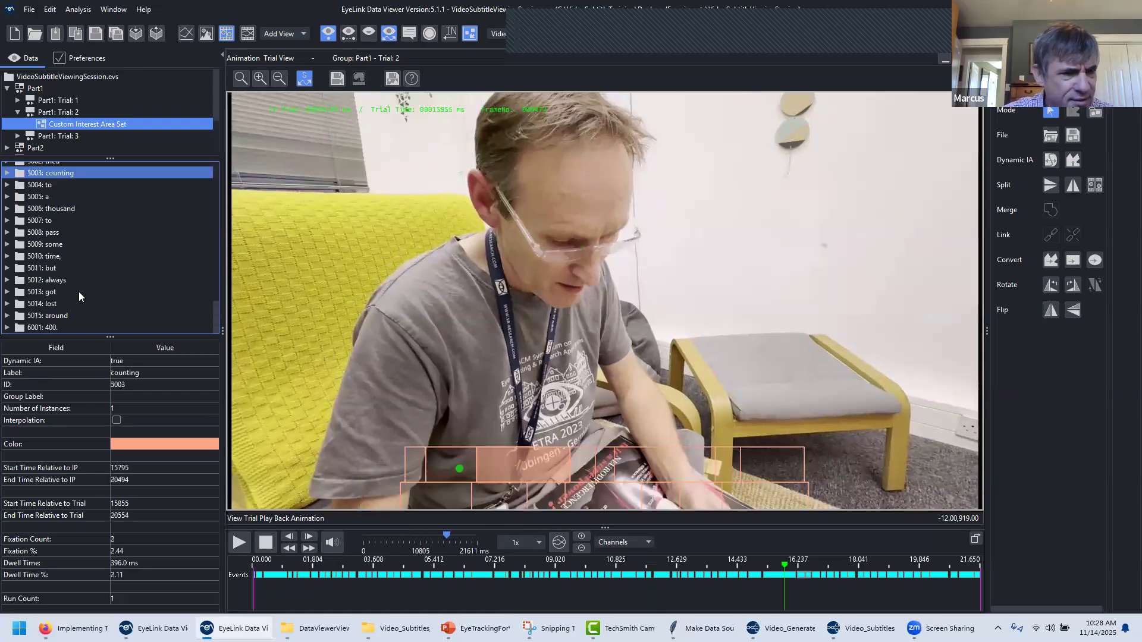
scroll(77, 289, up, 15)
scroll(81, 287, up, 1)
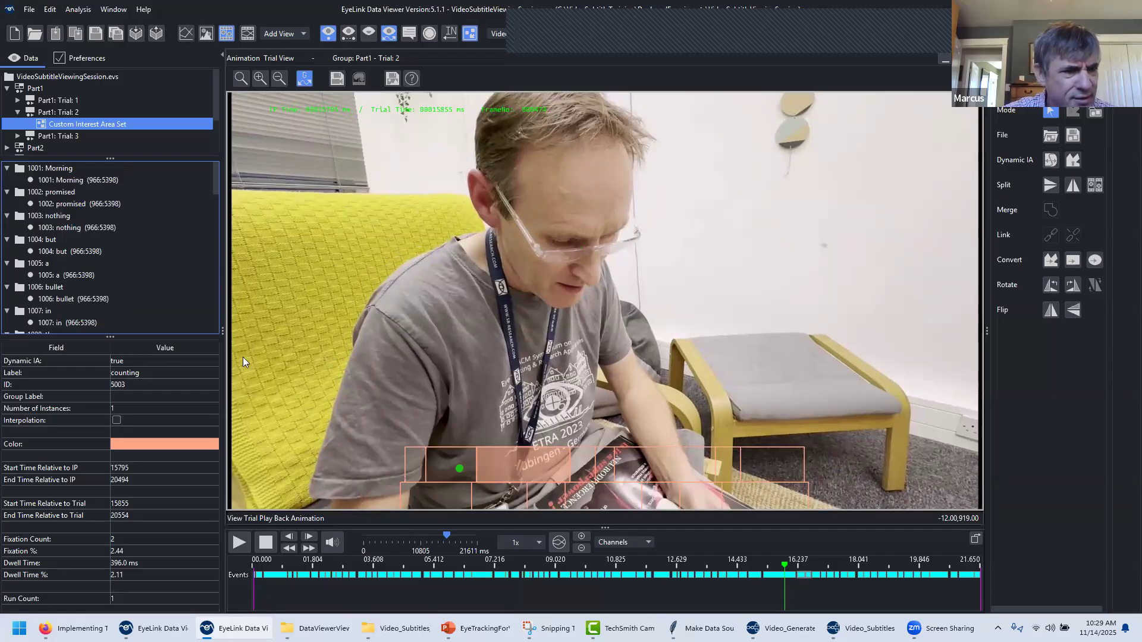
Find interest area 3016 (window) in Trial 2 and inspect the interest areas window, a and sliver.
scroll(83, 279, down, 10)
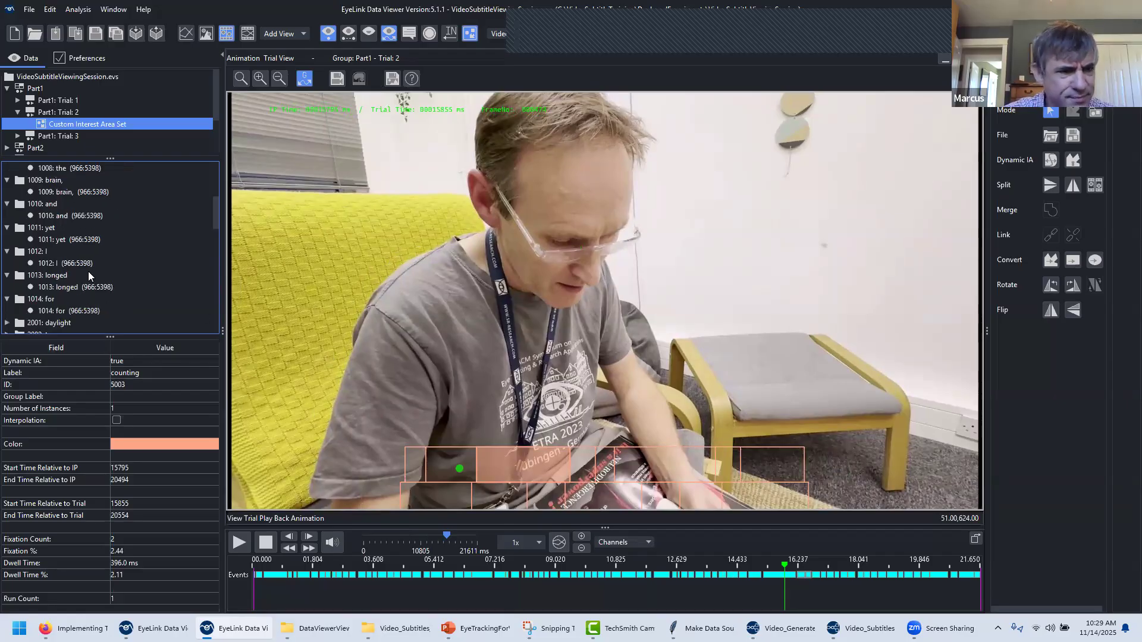
scroll(66, 285, down, 3)
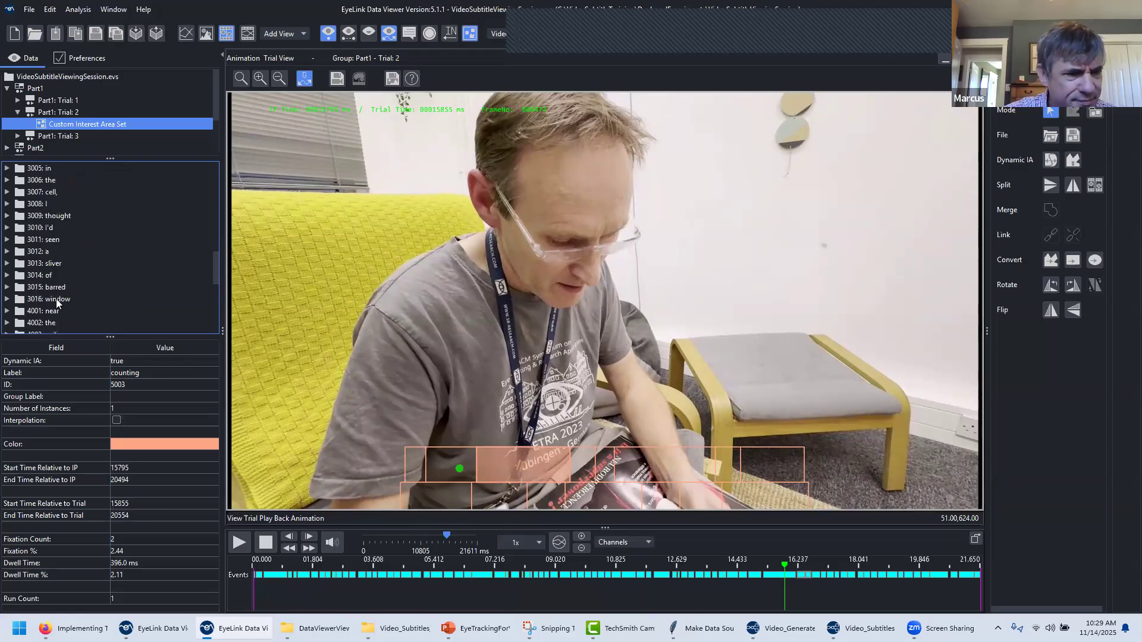
click(57, 299)
click(796, 496)
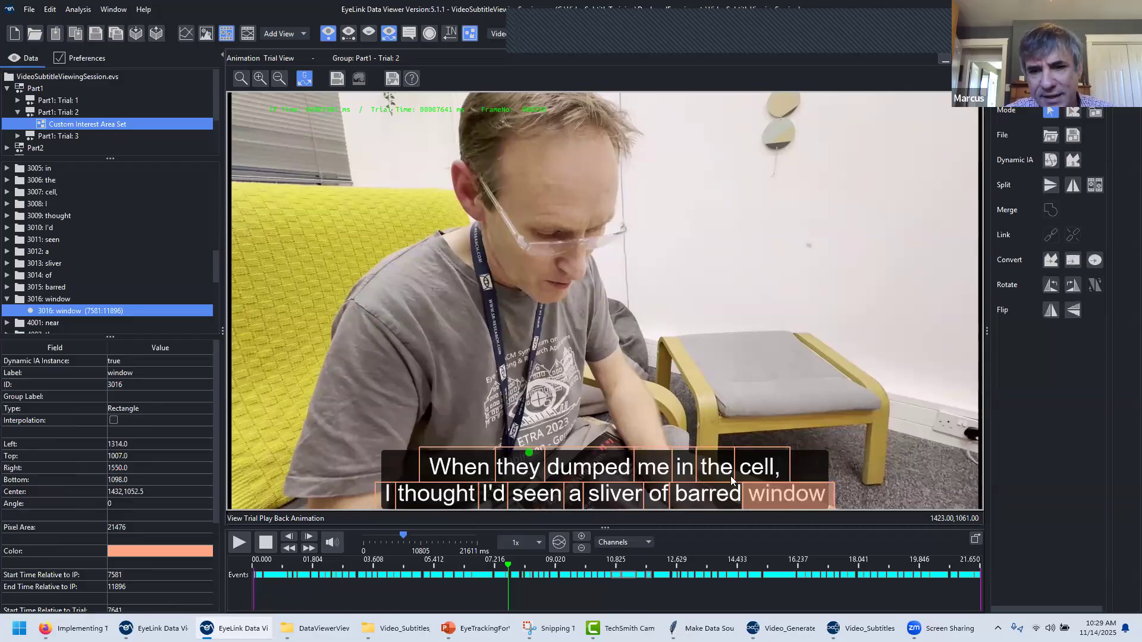
click(573, 494)
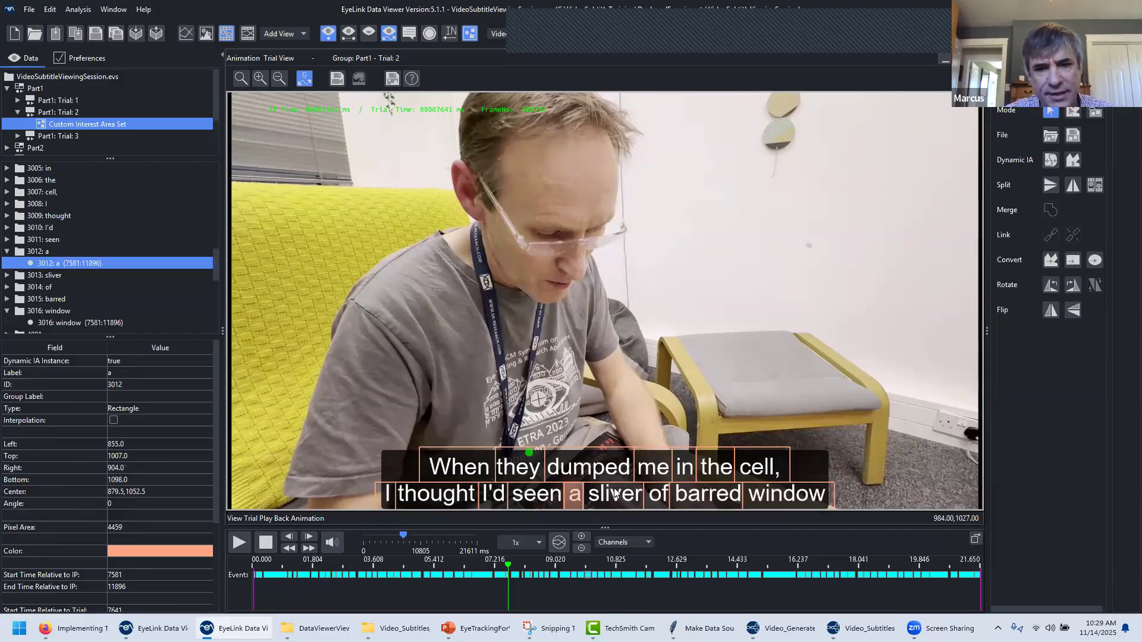
click(614, 494)
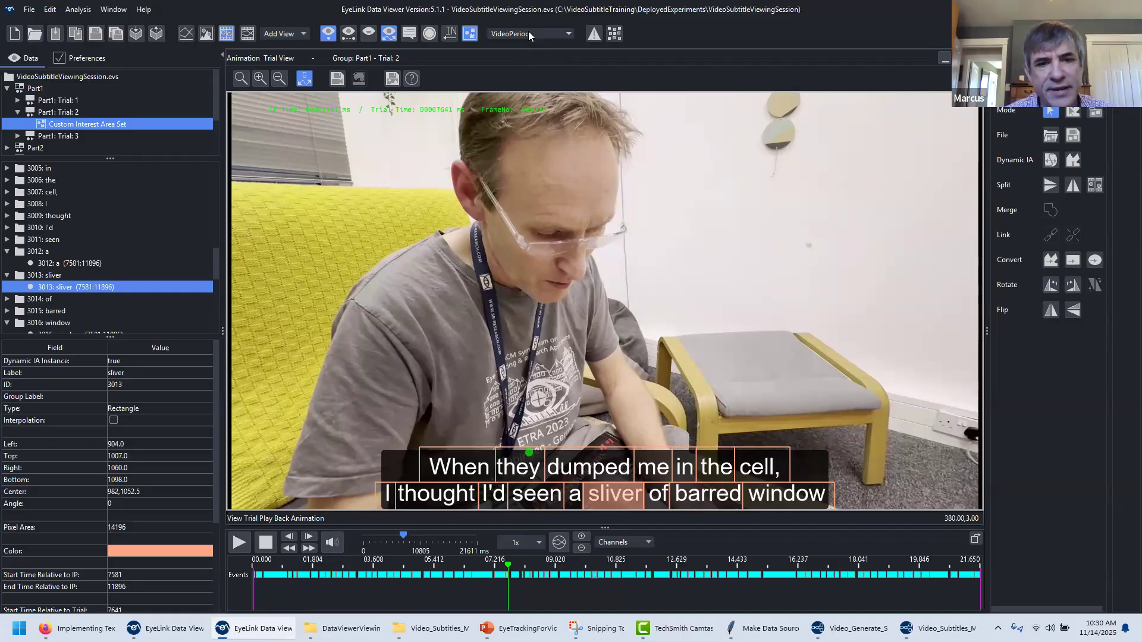
Switch to Experiment Builder and examine the message settings of the display, sound and subtitle-start actions in the RECORDING sequence.
click(943, 628)
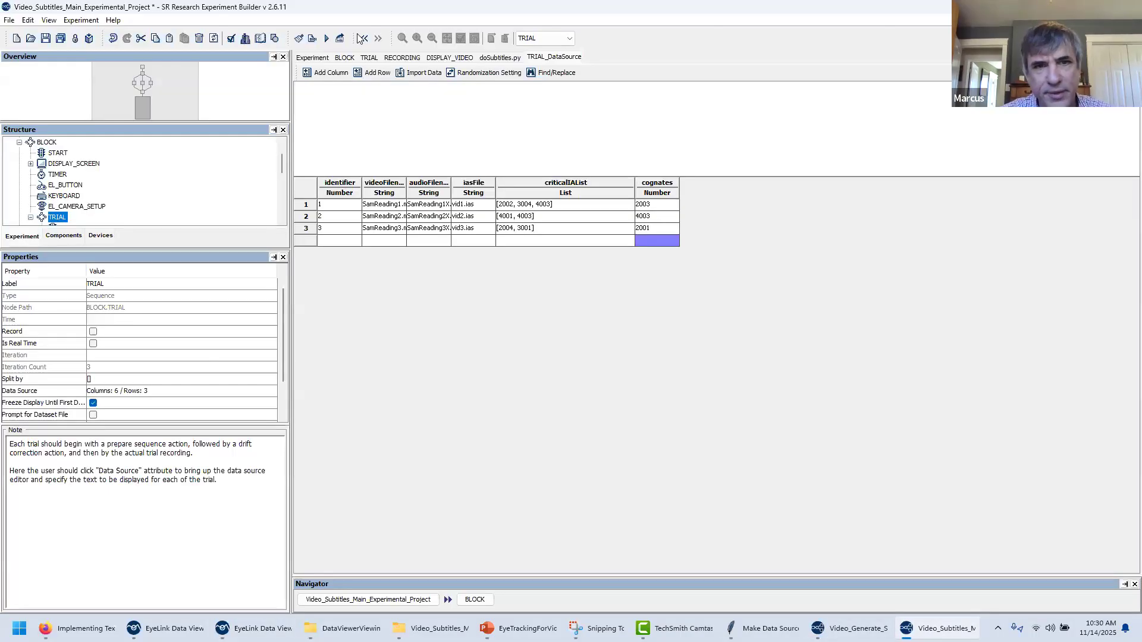
click(465, 58)
click(402, 58)
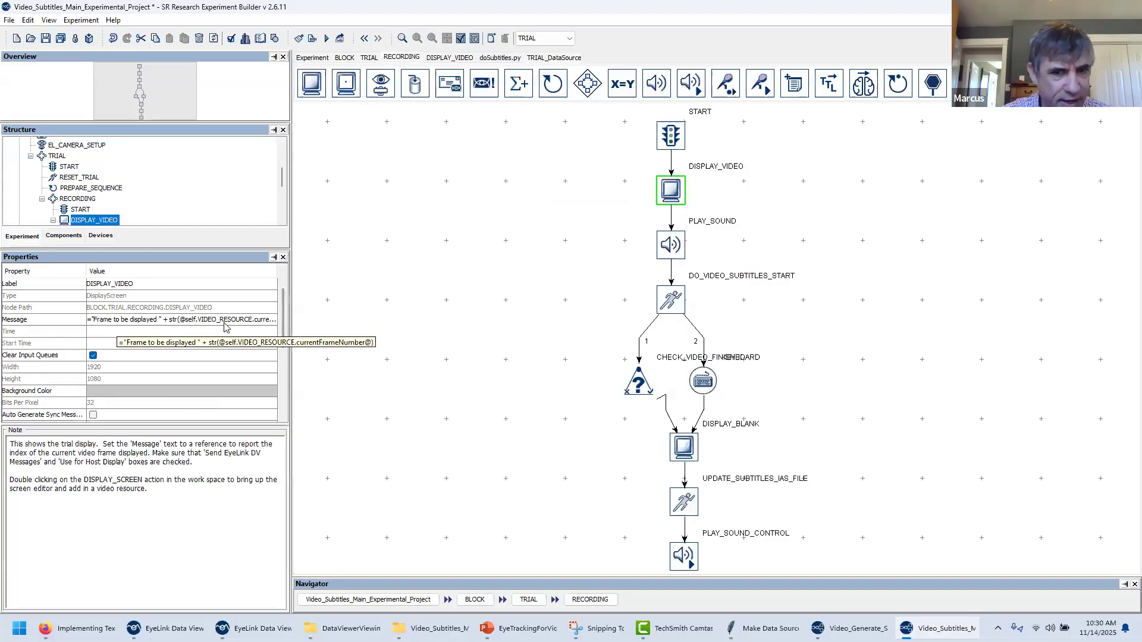
click(661, 247)
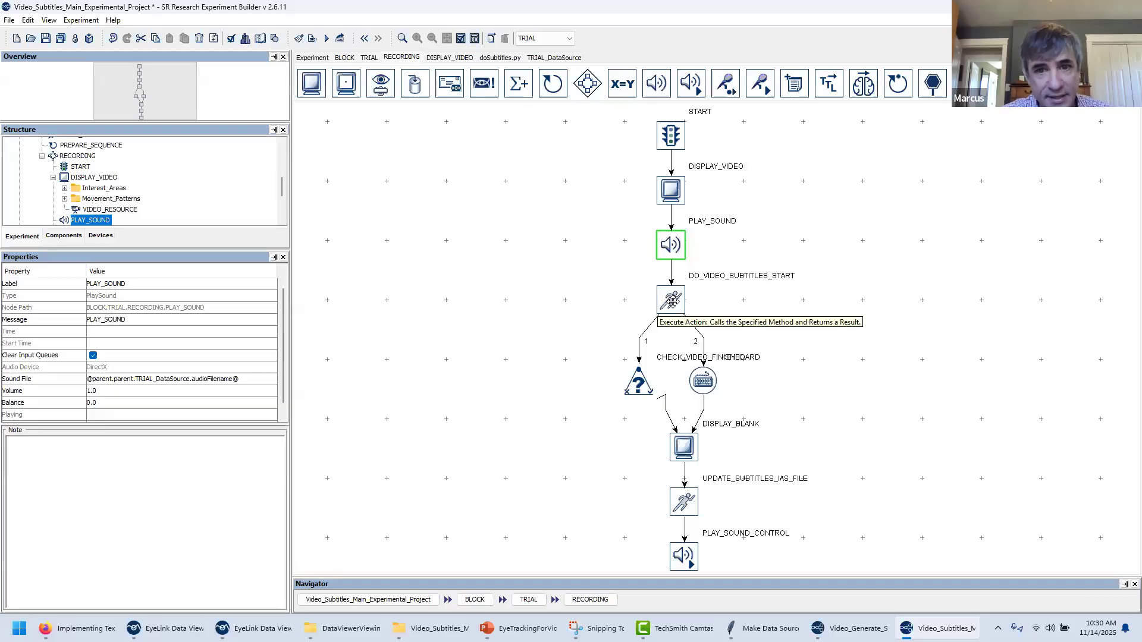
click(666, 298)
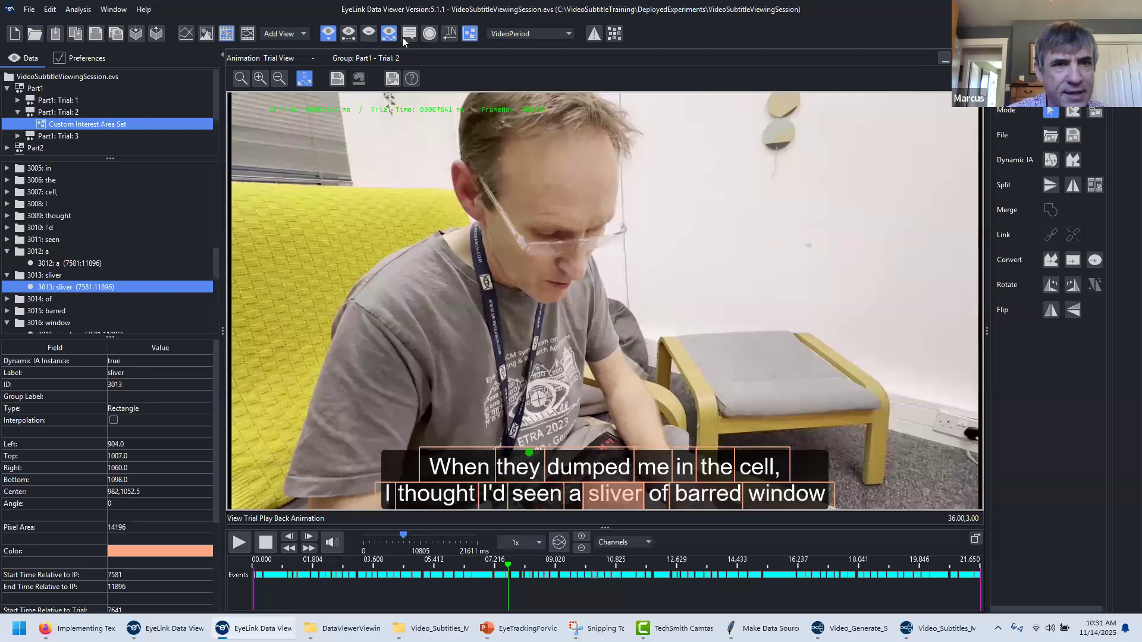
Show message events and step through the "Frame to be displayed" messages following the 10126 ms fixation in Part1 Trial 2.
click(408, 36)
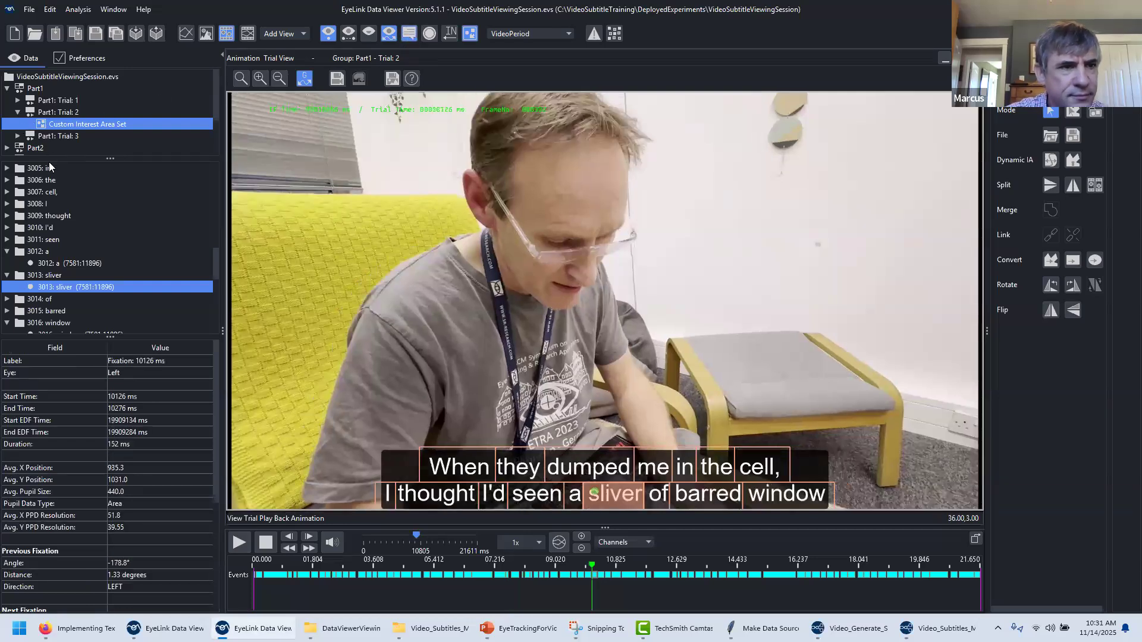
click(53, 112)
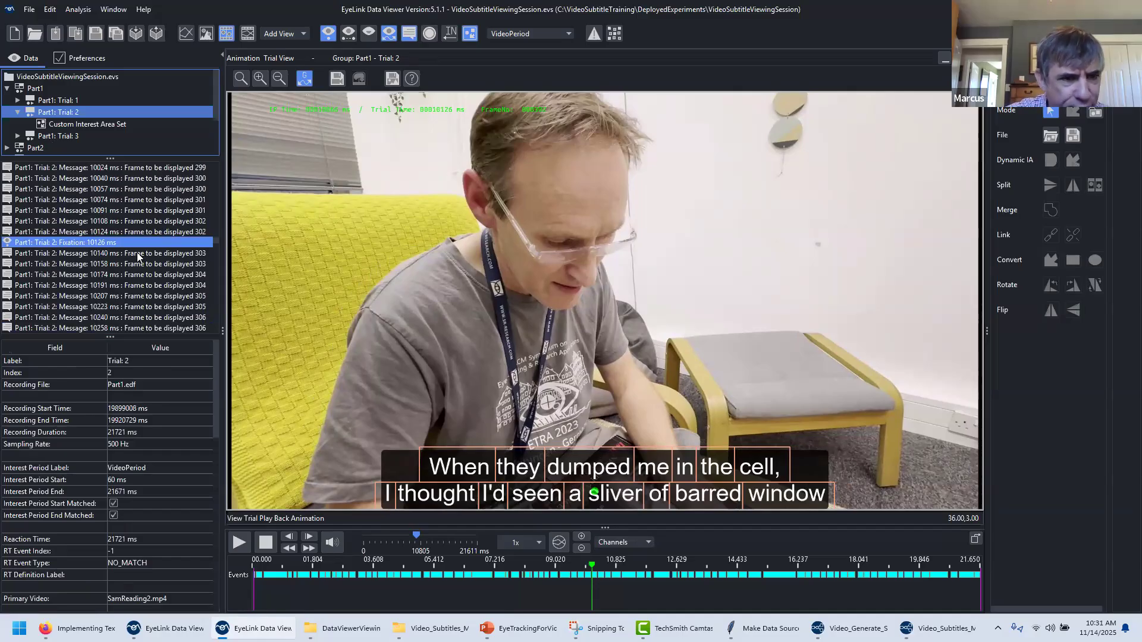
click(138, 254)
drag(143, 266, 148, 309)
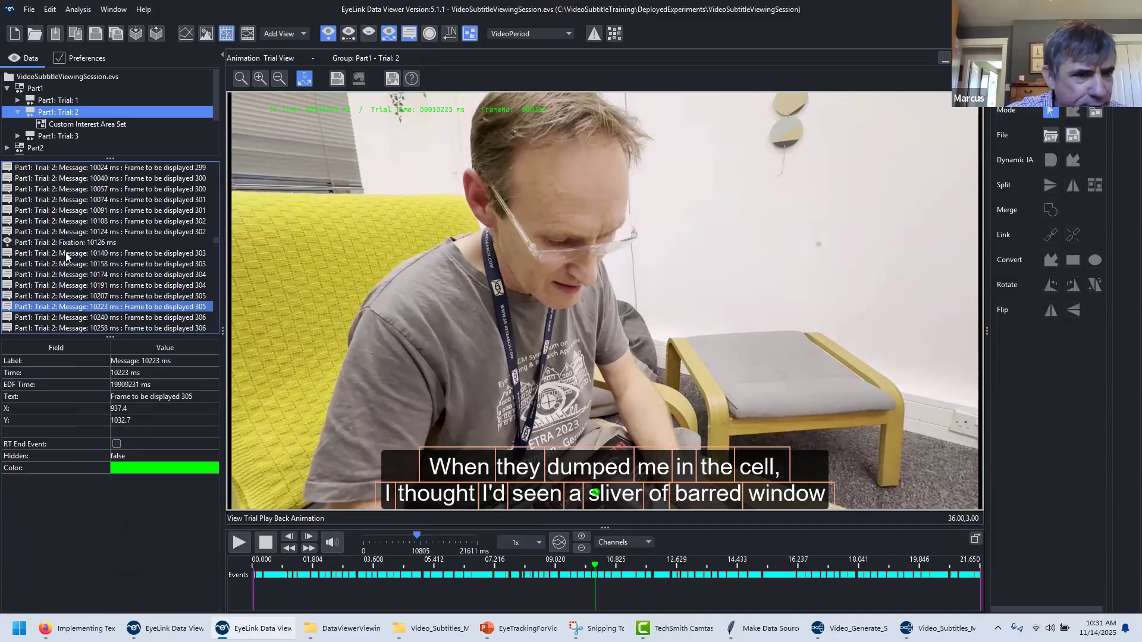
drag(80, 255, 106, 275)
key(Down)
key(Down)
key(Down)
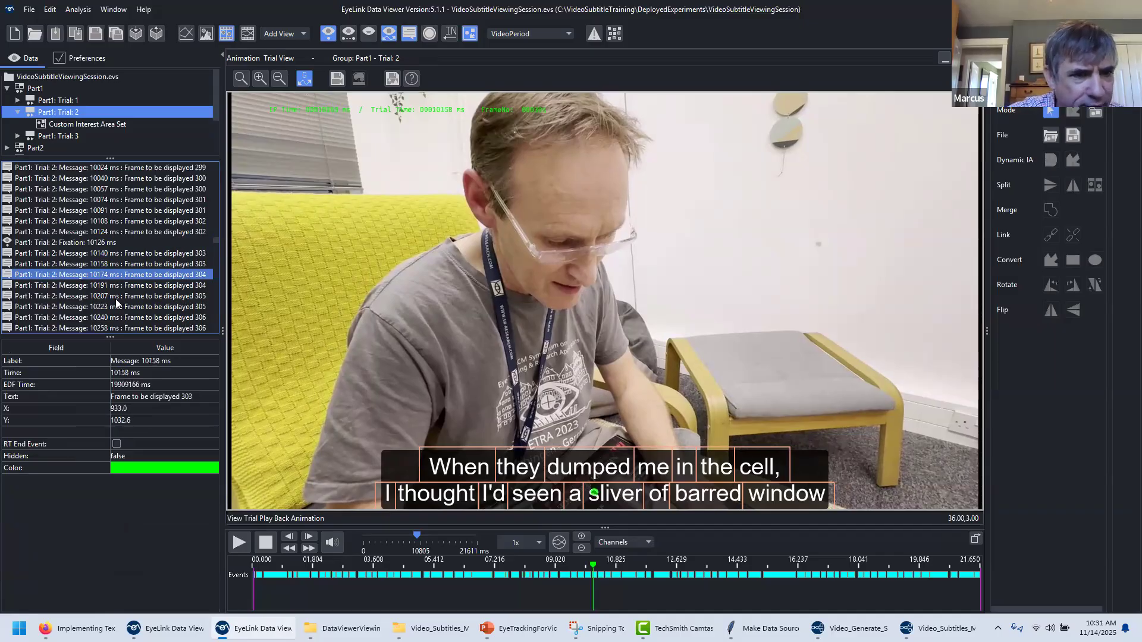
Hide the fixation events and look through Trial 2's message list for the subtitle onset and offset messages.
scroll(120, 294, down, 4)
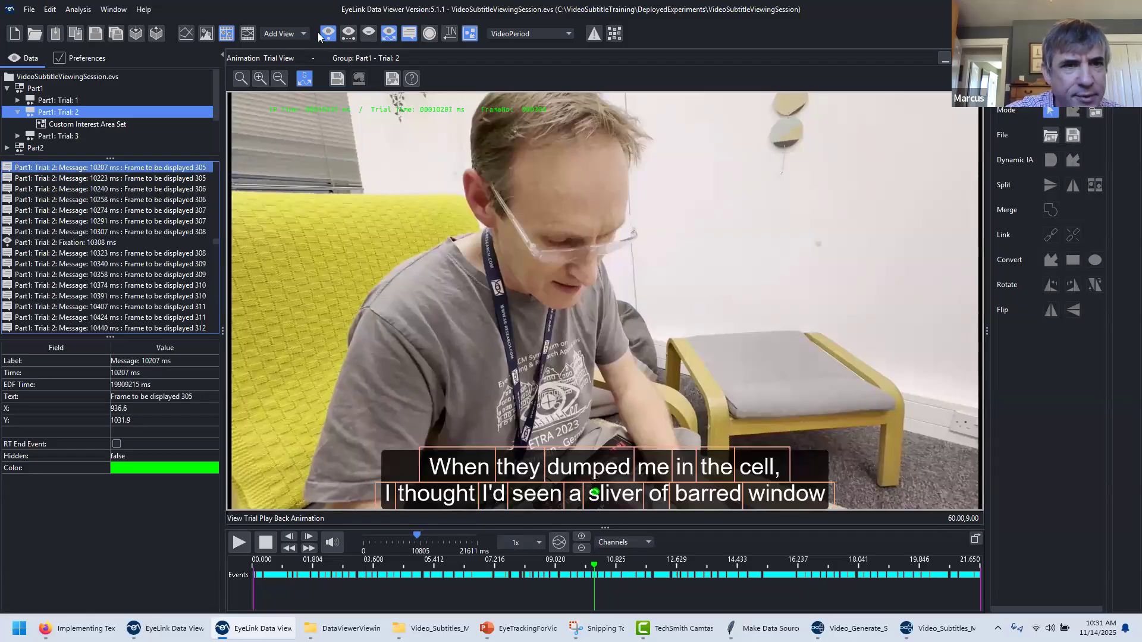
scroll(114, 254, down, 5)
scroll(116, 250, down, 20)
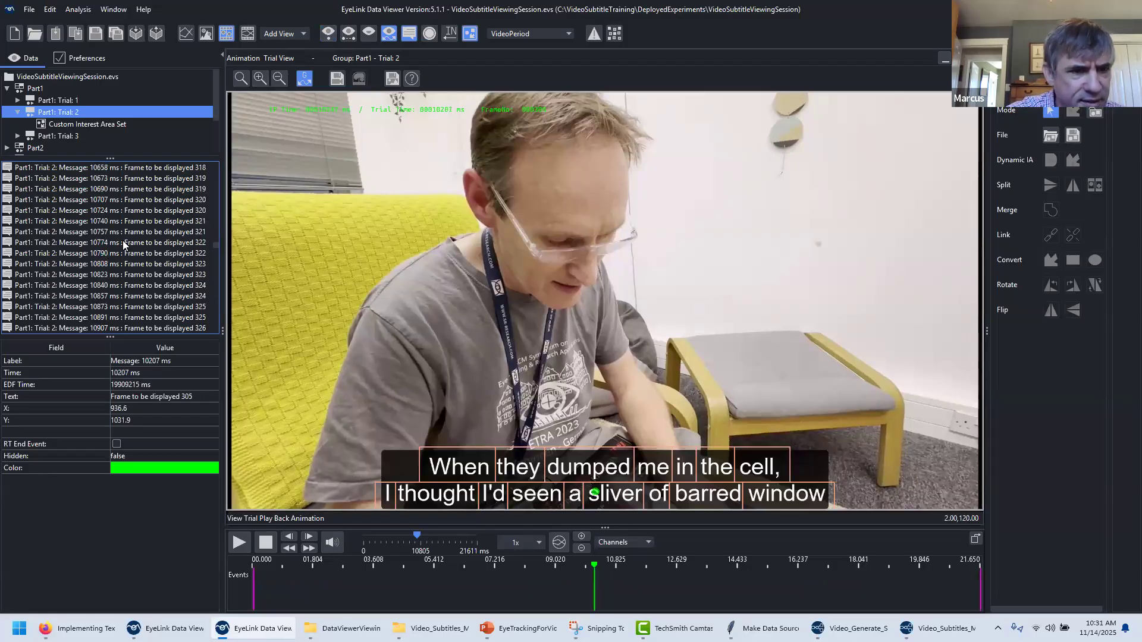
scroll(128, 247, up, 2)
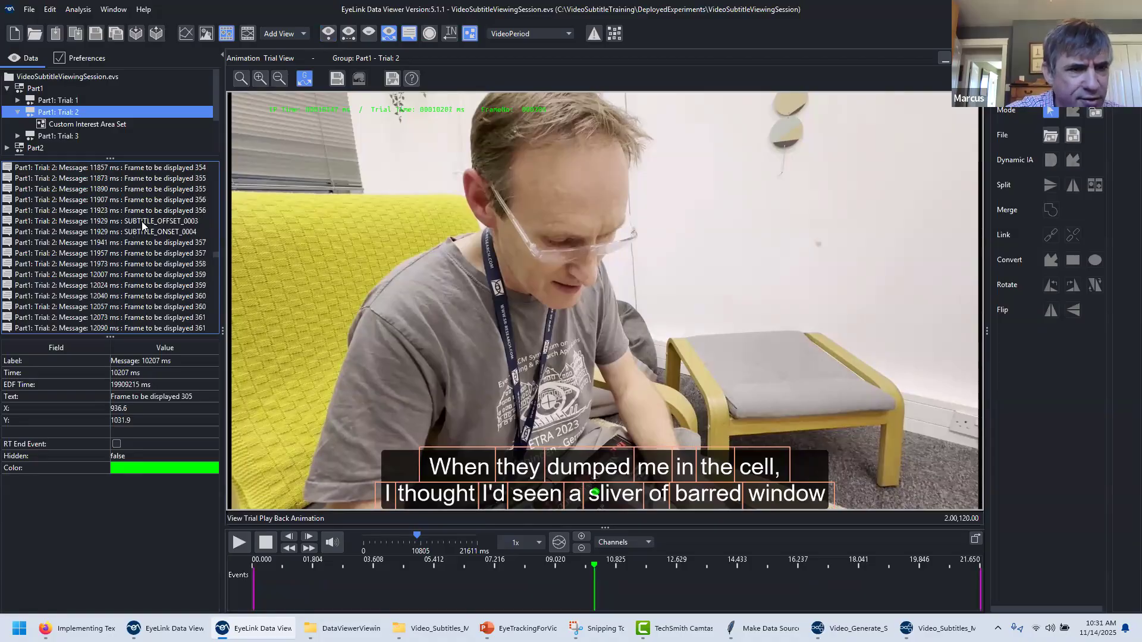
Compare the SUBTITLE_OFFSET_0003 and SUBTITLE_ONSET_0004 messages at 11929 ms in Trial 2 with the video frame shown.
click(145, 231)
click(143, 222)
click(146, 232)
click(148, 223)
click(148, 232)
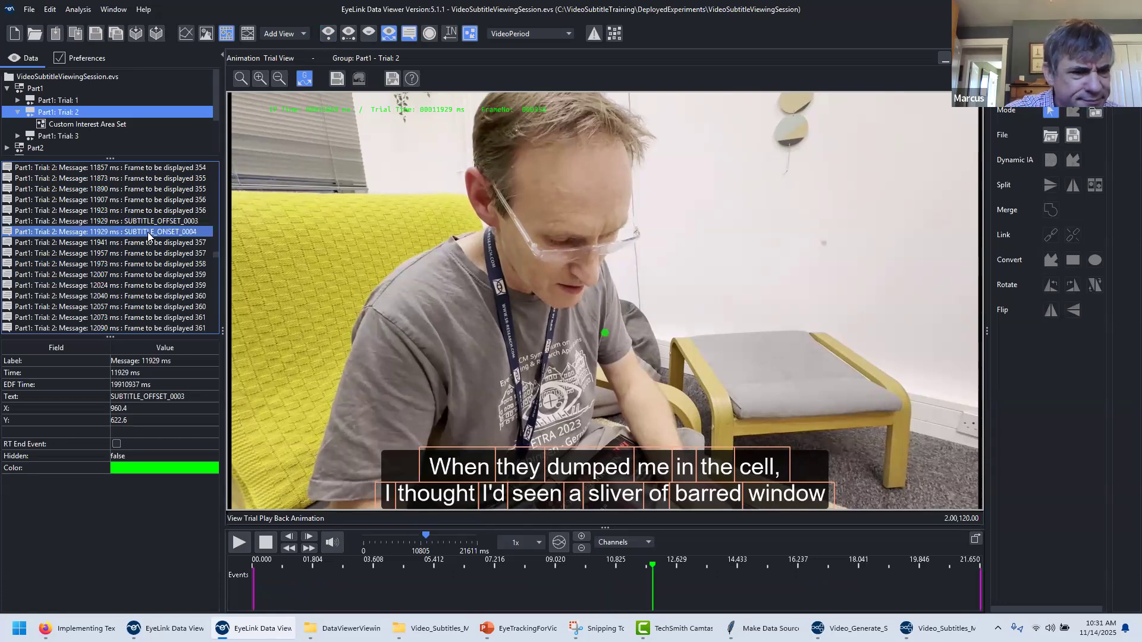
scroll(152, 252, down, 1)
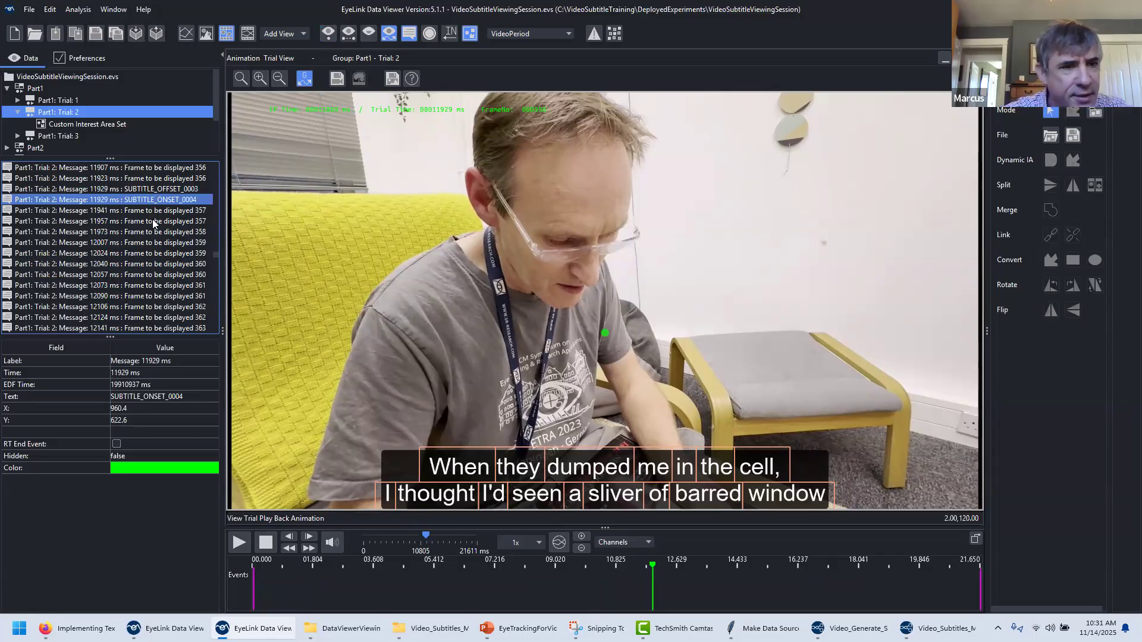
scroll(154, 223, up, 2)
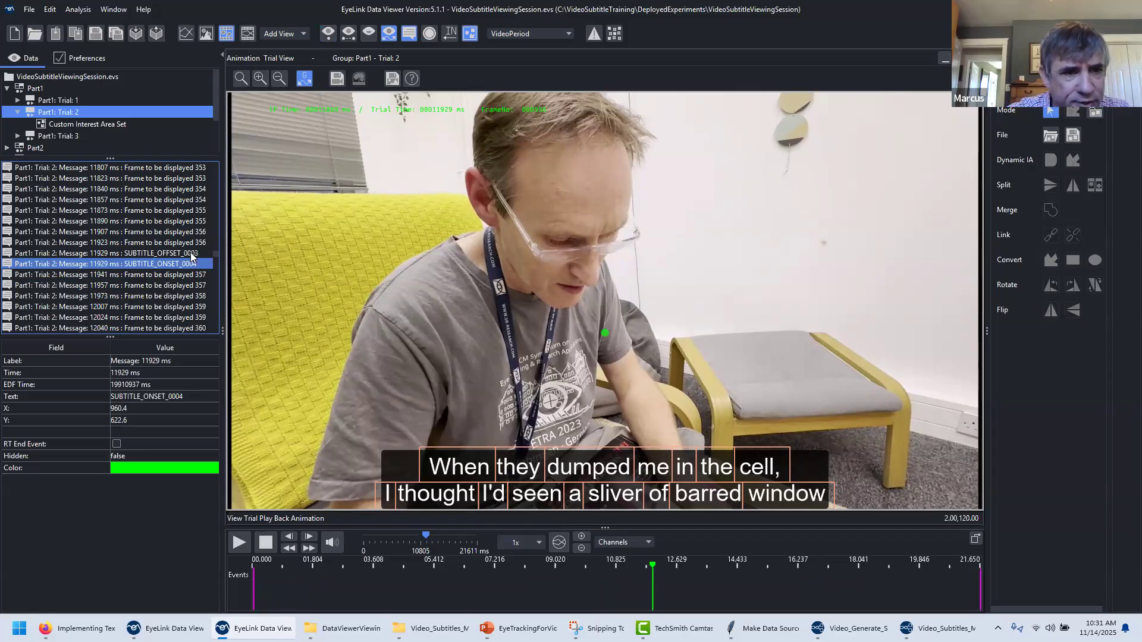
click(196, 254)
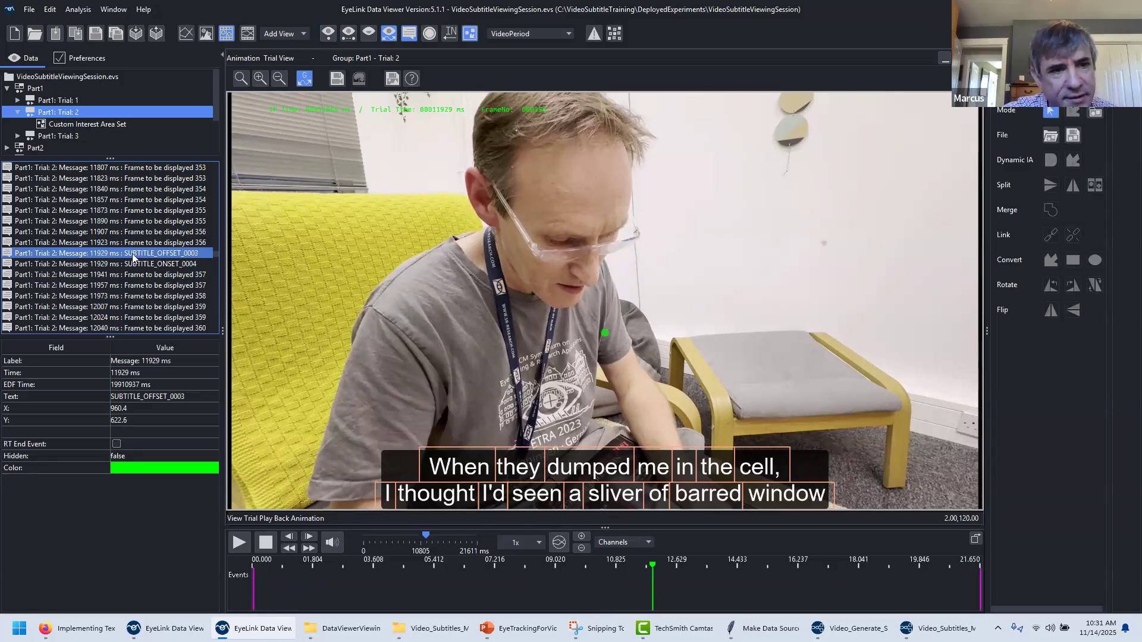
Find the SUBTITLE_OFFSET_0004 message further down Trial 2's message list and show its video frame.
scroll(138, 253, down, 20)
scroll(141, 250, down, 20)
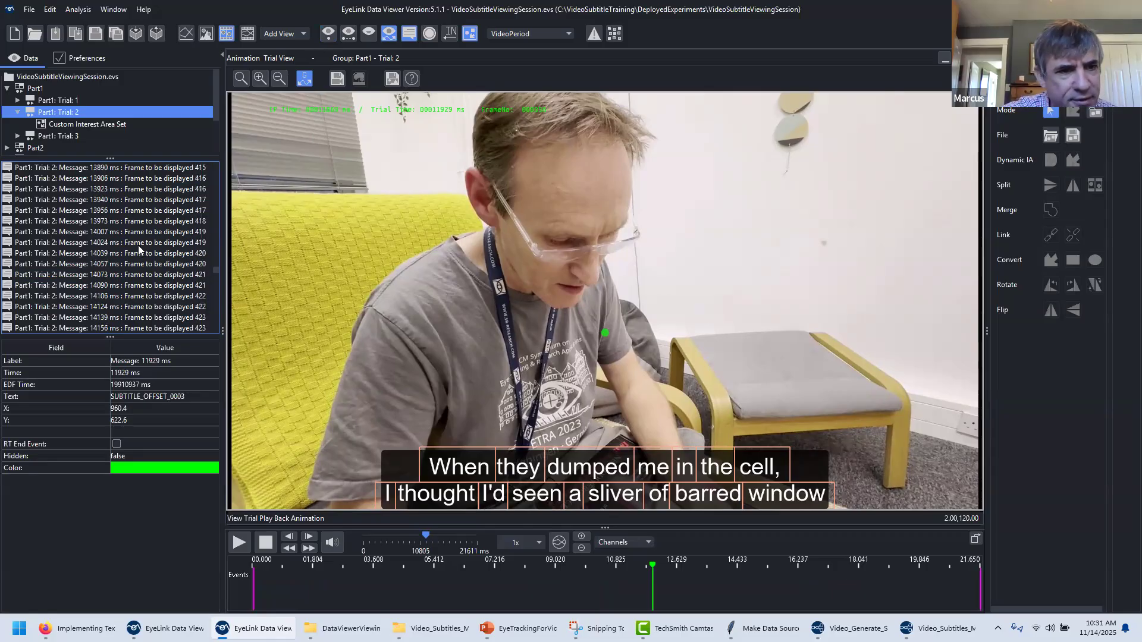
scroll(149, 253, up, 4)
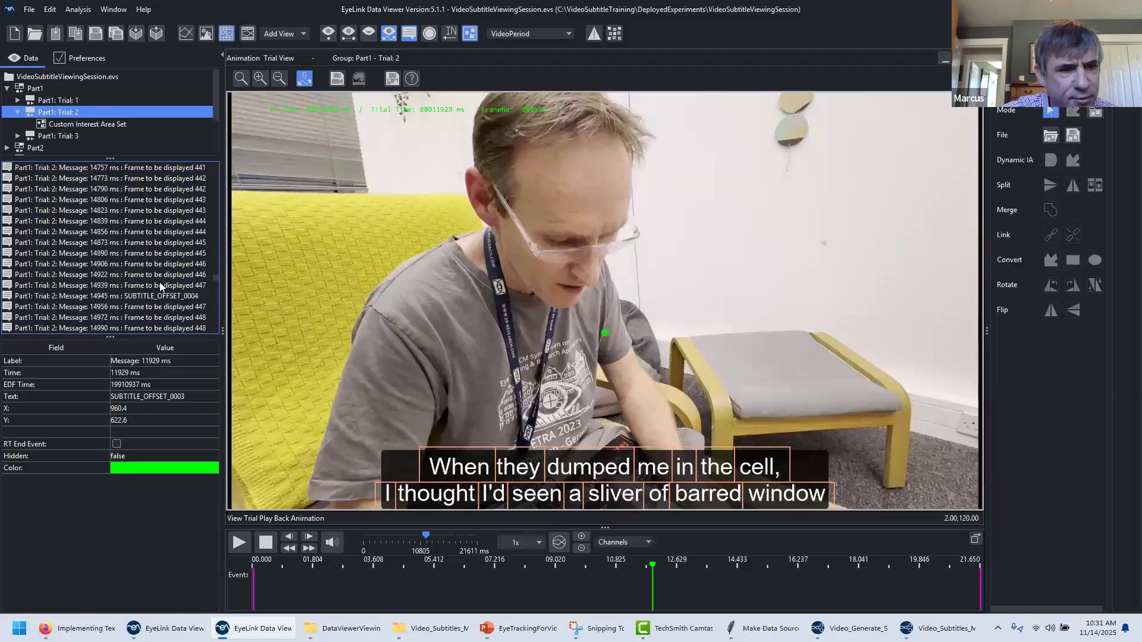
click(162, 297)
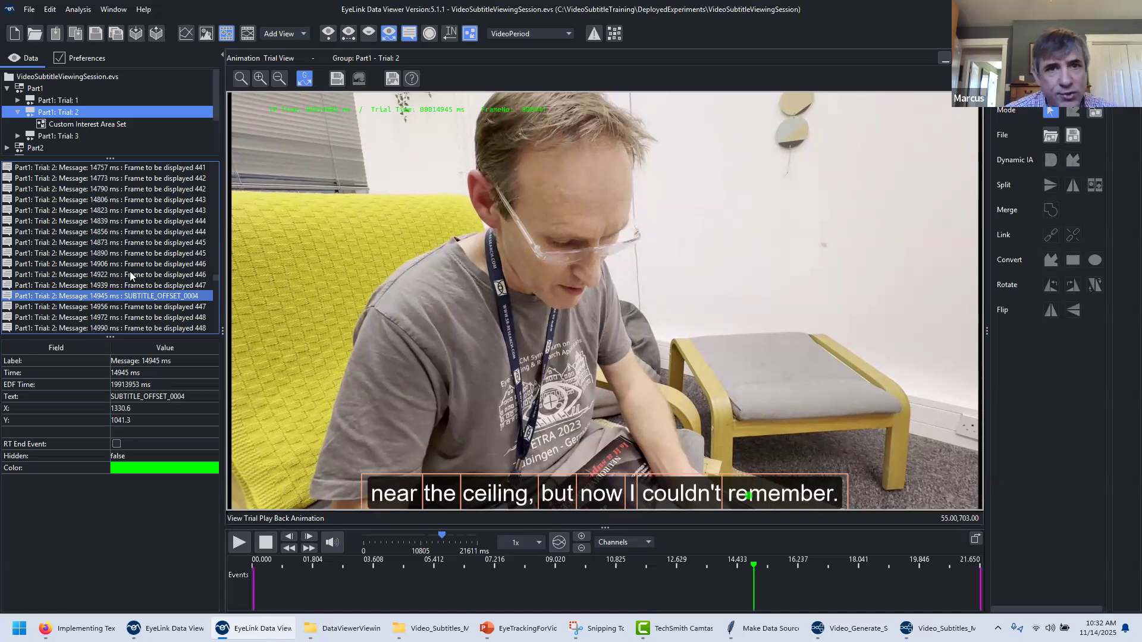
Open the VideoPeriod interest period for editing and examine its start message text.
click(529, 34)
click(518, 83)
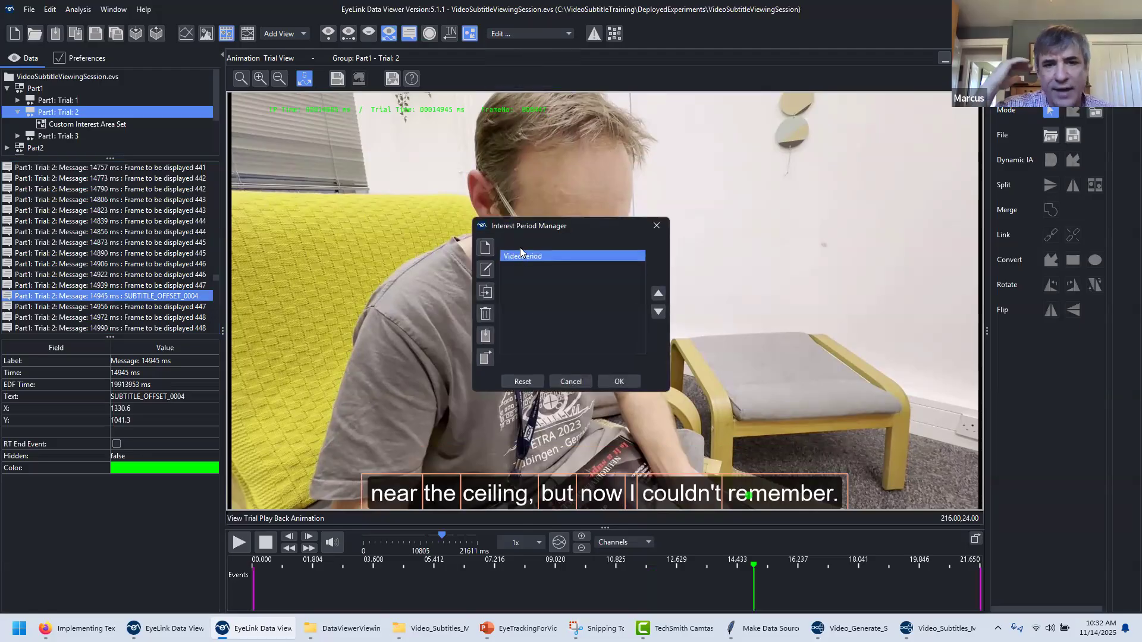
click(487, 273)
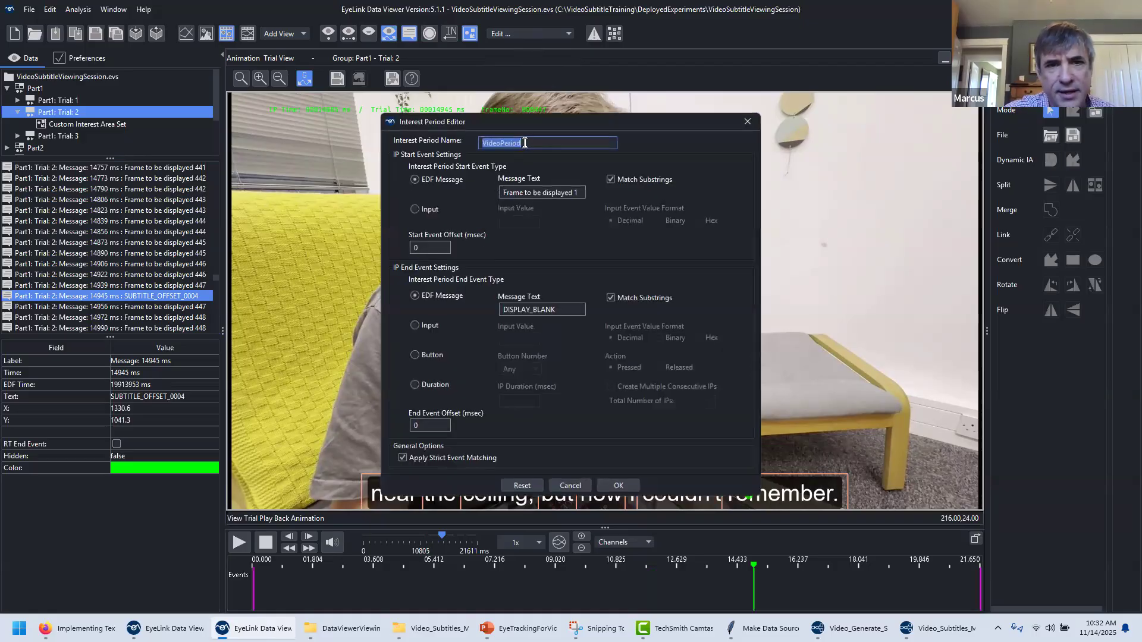
drag(582, 192, 449, 192)
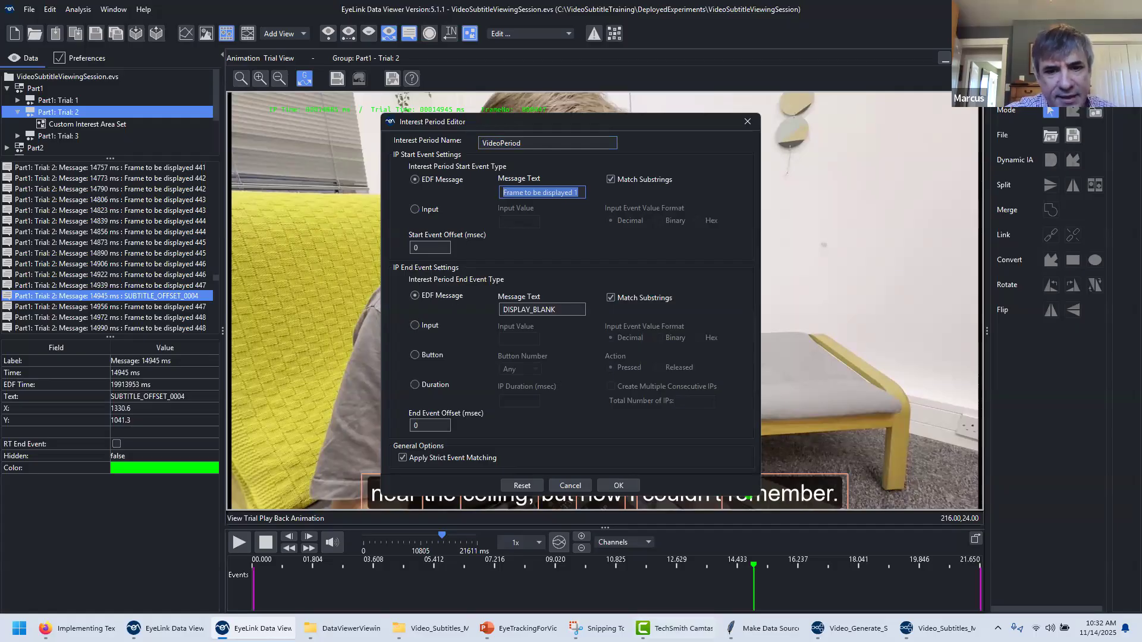
Switch to Experiment Builder and check the message of the DISPLAY_BLANK action in the RECORDING sequence.
mouse_move(389, 628)
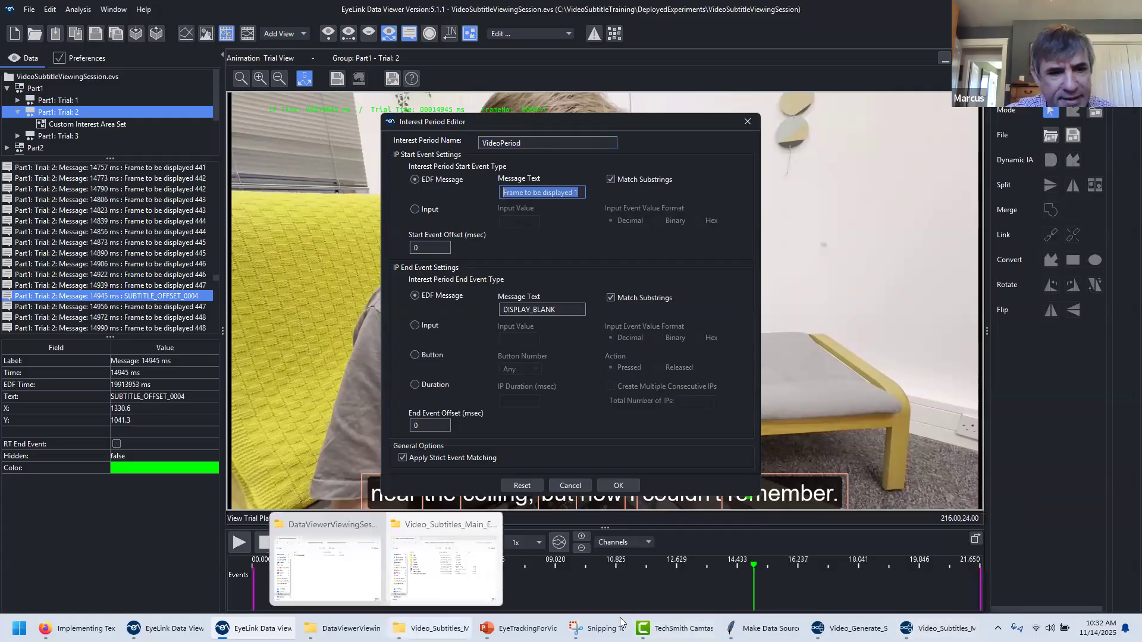
click(943, 628)
click(684, 446)
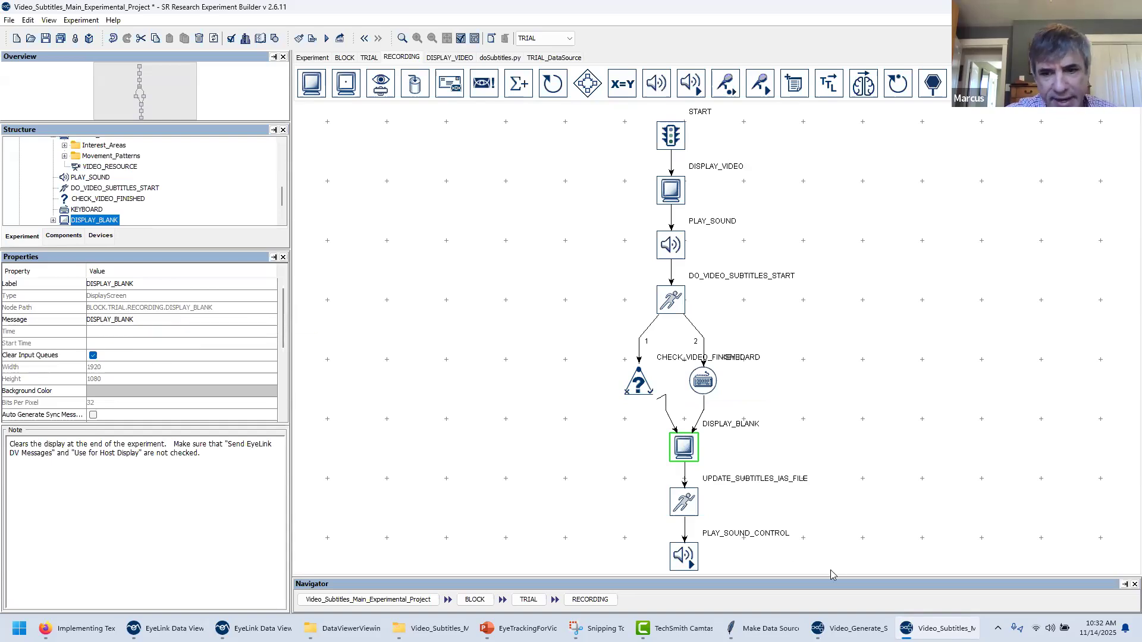
Return to Data Viewer, accept the VideoPeriod interest period settings and play the beginning of Trial 2's animation.
click(260, 629)
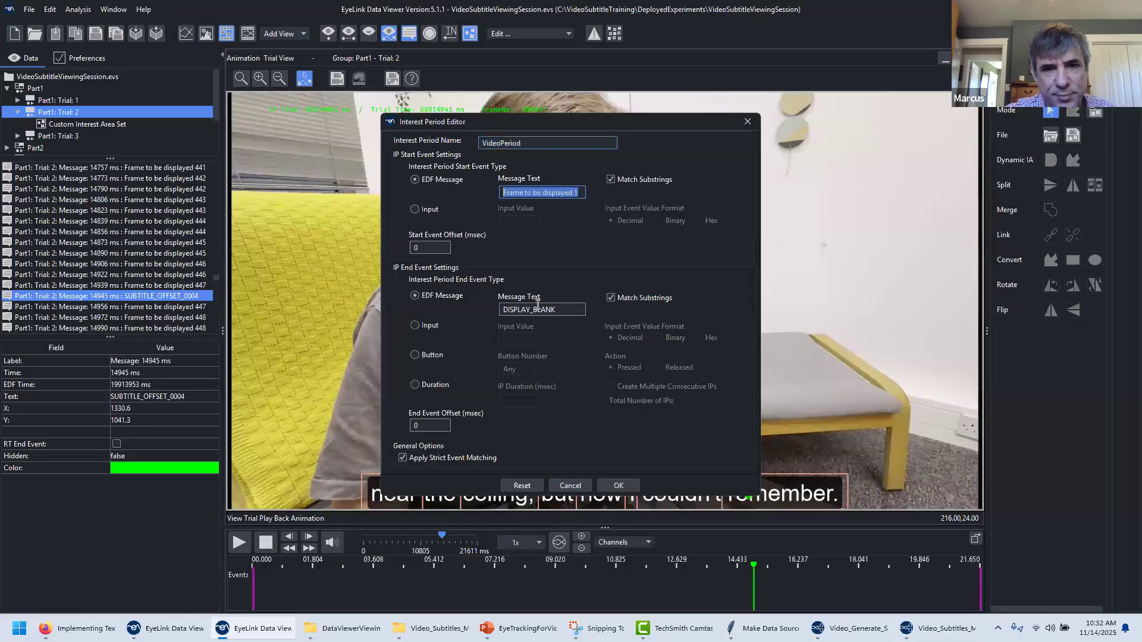
click(613, 484)
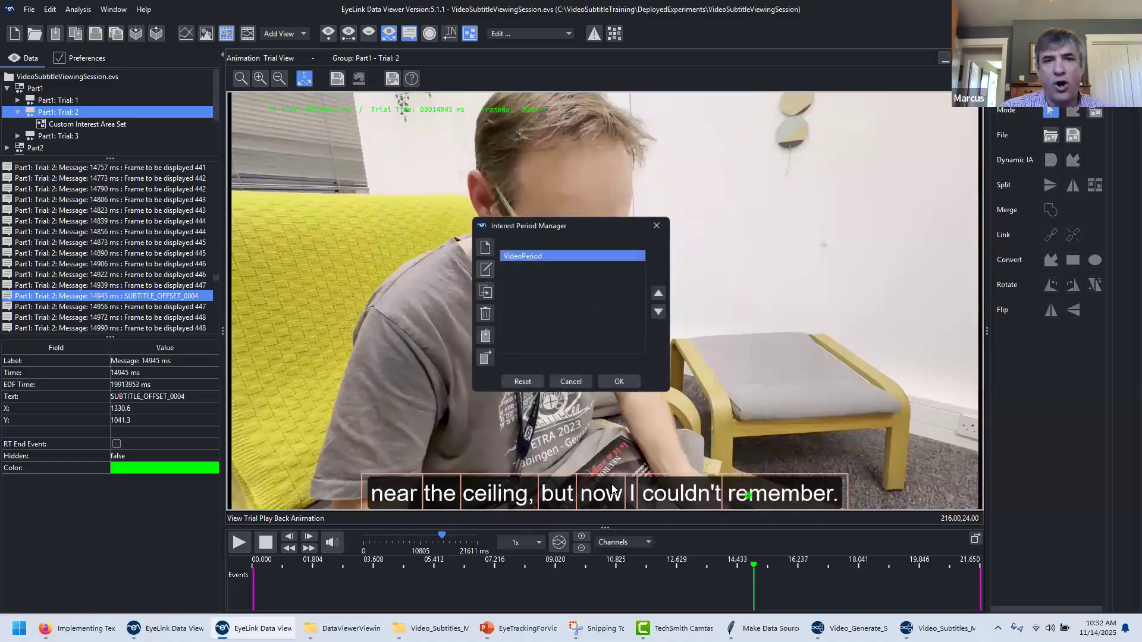
click(618, 380)
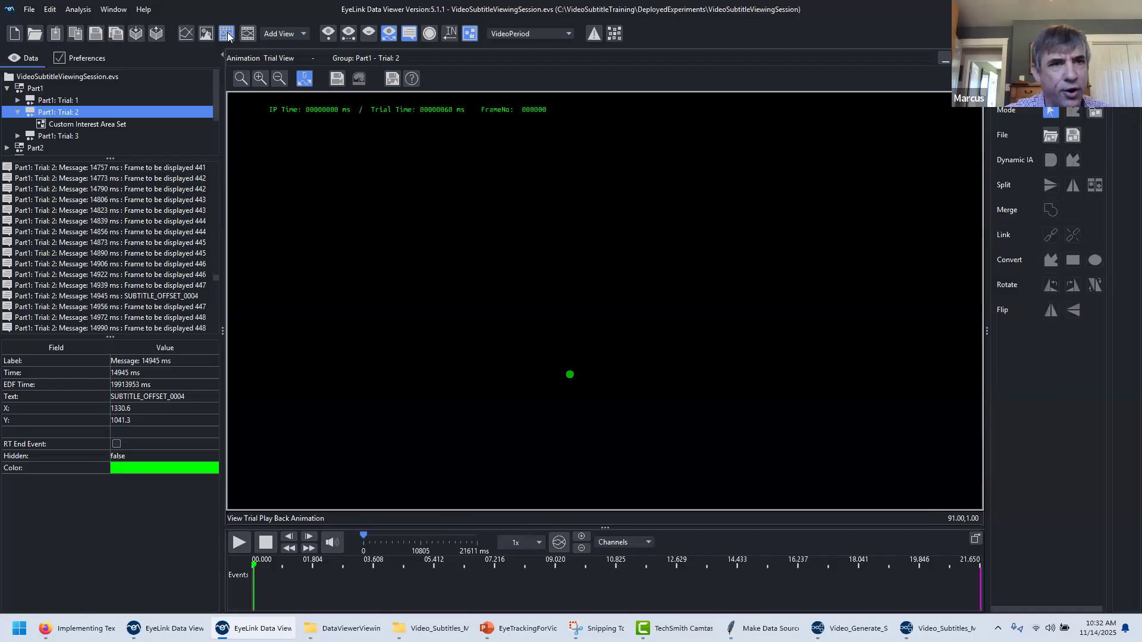
click(239, 545)
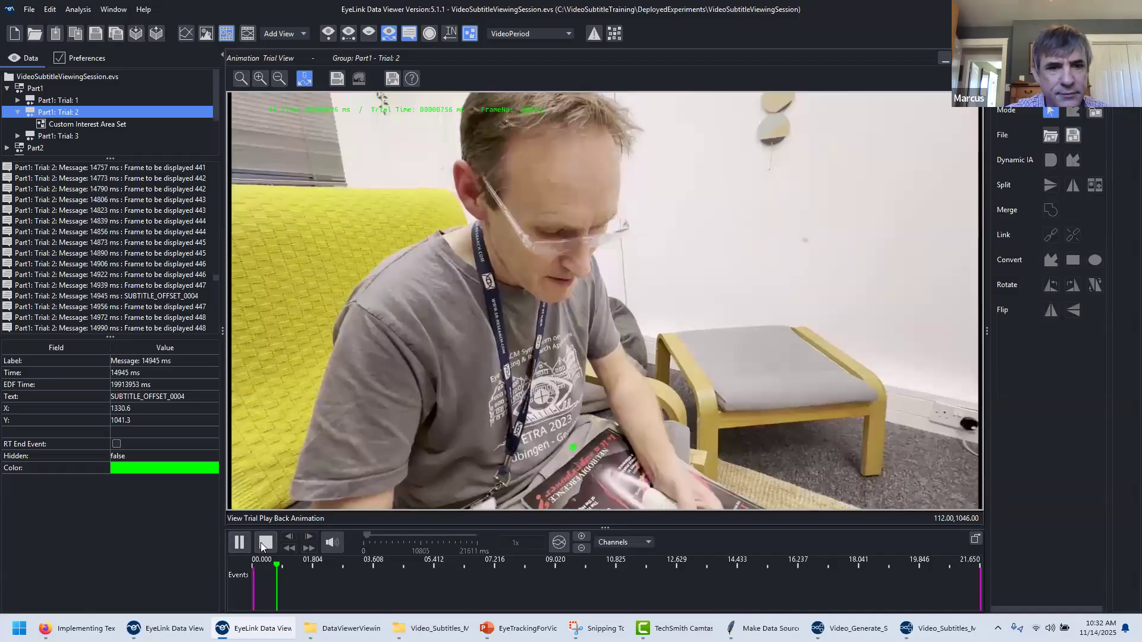
click(241, 543)
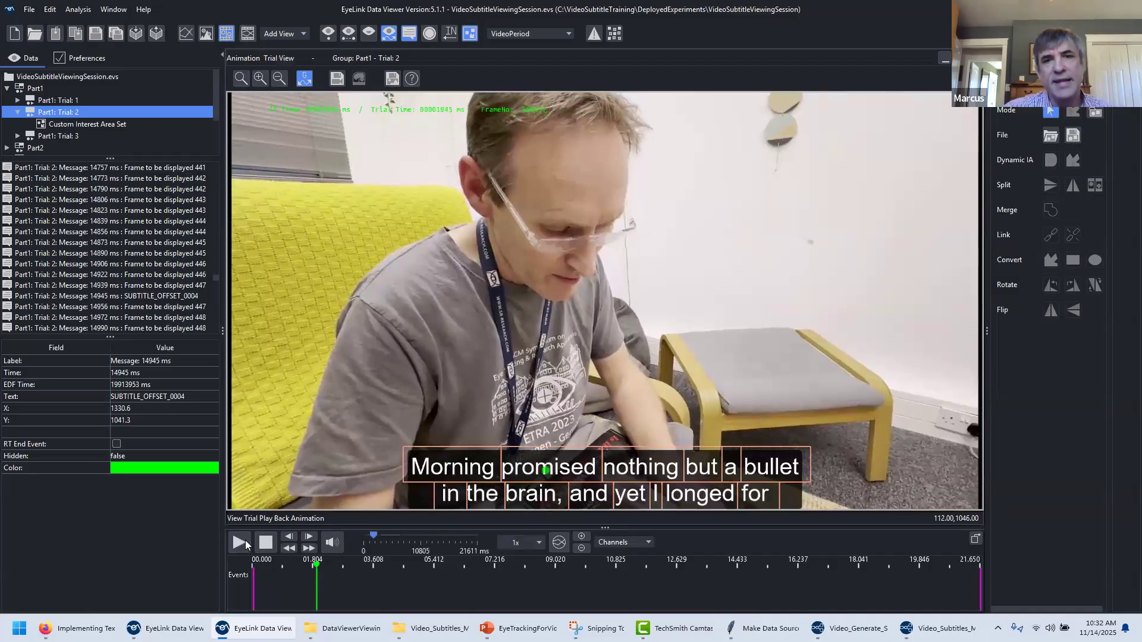
Generate an Interest Area report with the selected variables, save the viewing session changes and name the file IA_Report in the Output folder.
click(78, 9)
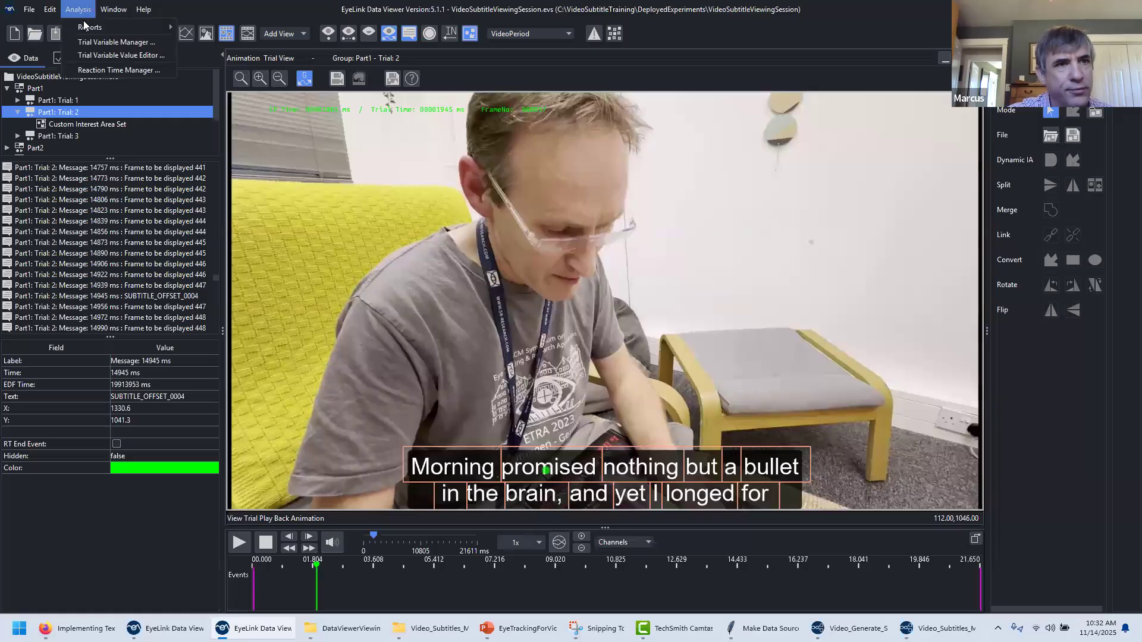
mouse_move(89, 28)
click(208, 68)
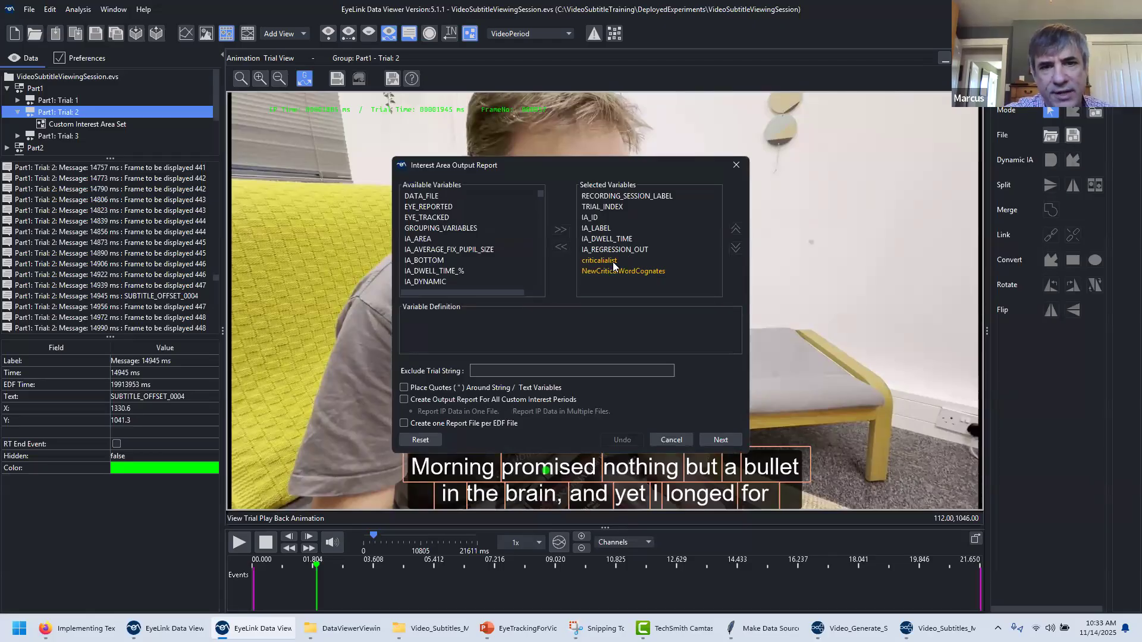
click(713, 439)
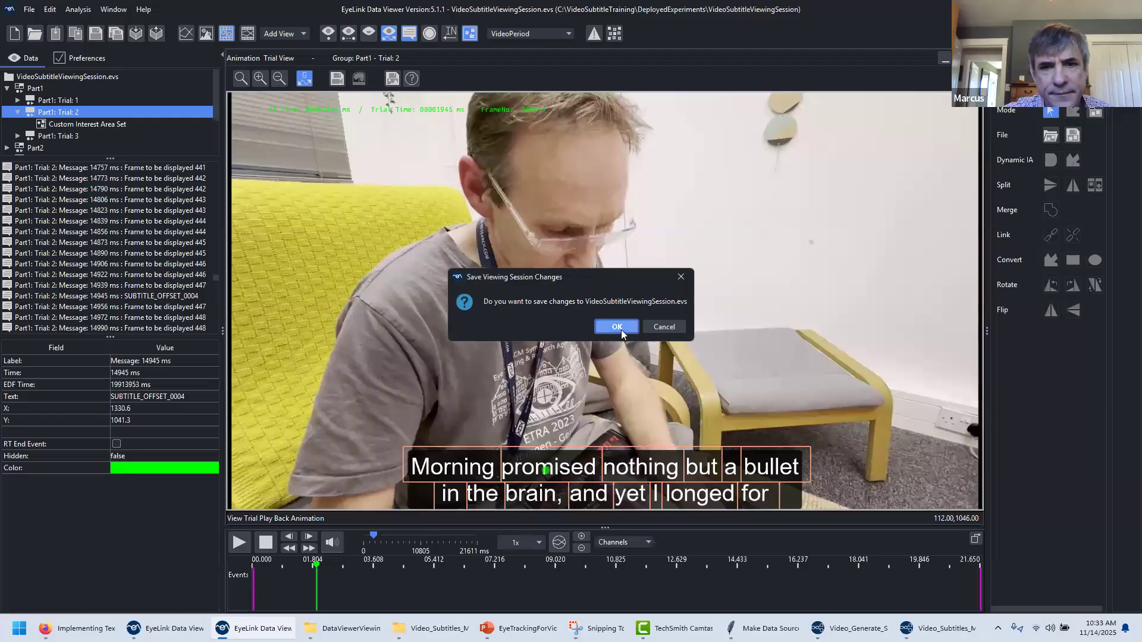
click(621, 329)
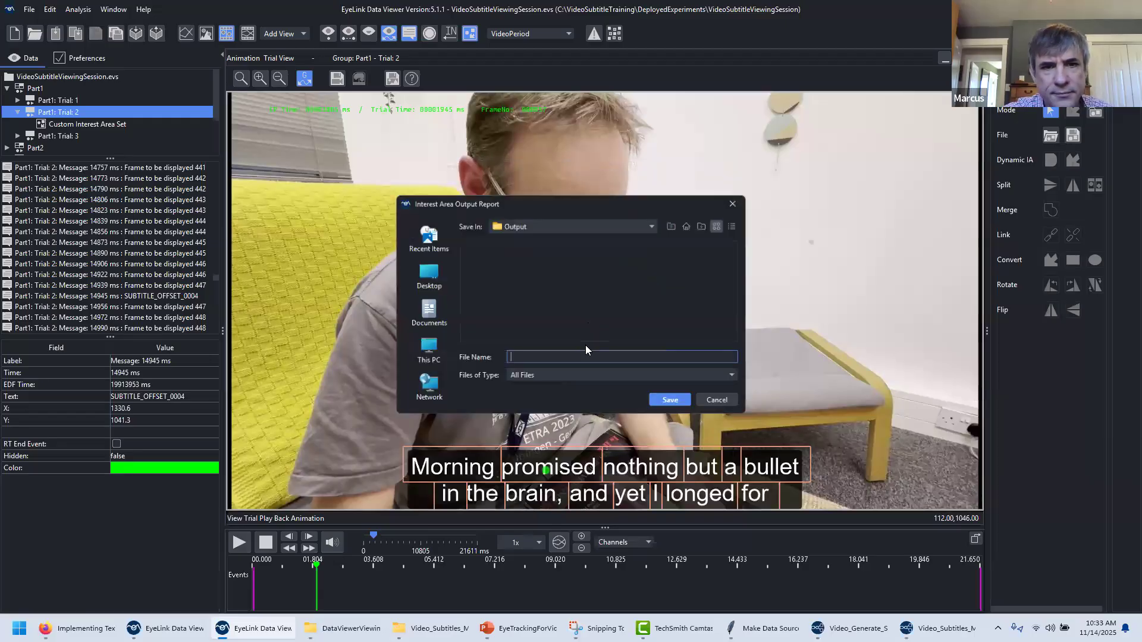
text(IA_)
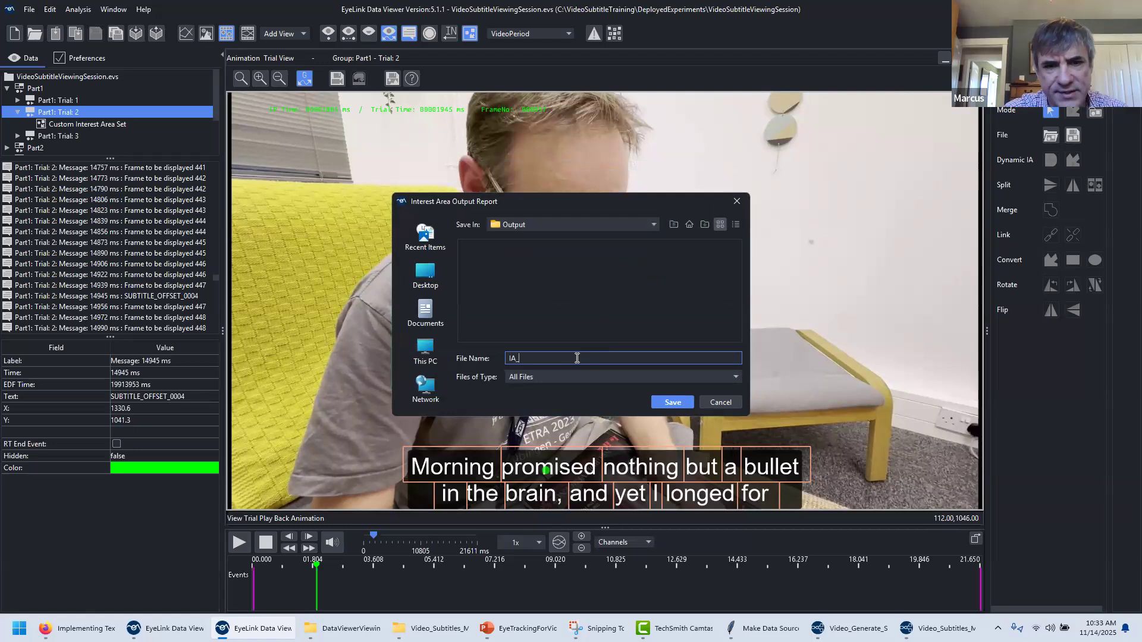
text(Report)
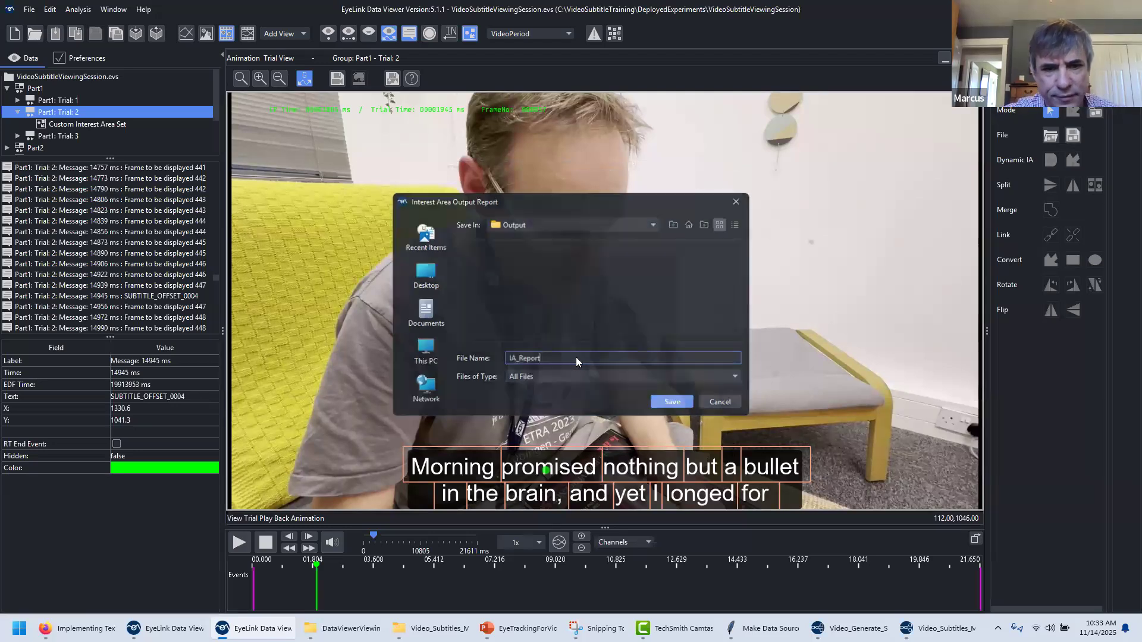
key(Return)
click(351, 628)
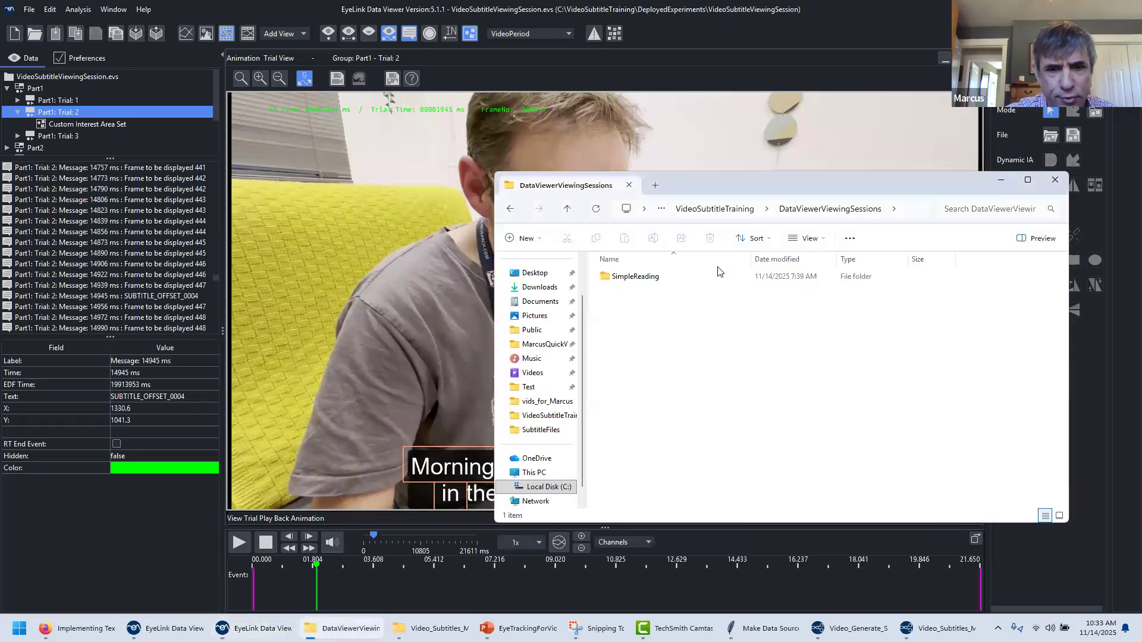
click(731, 209)
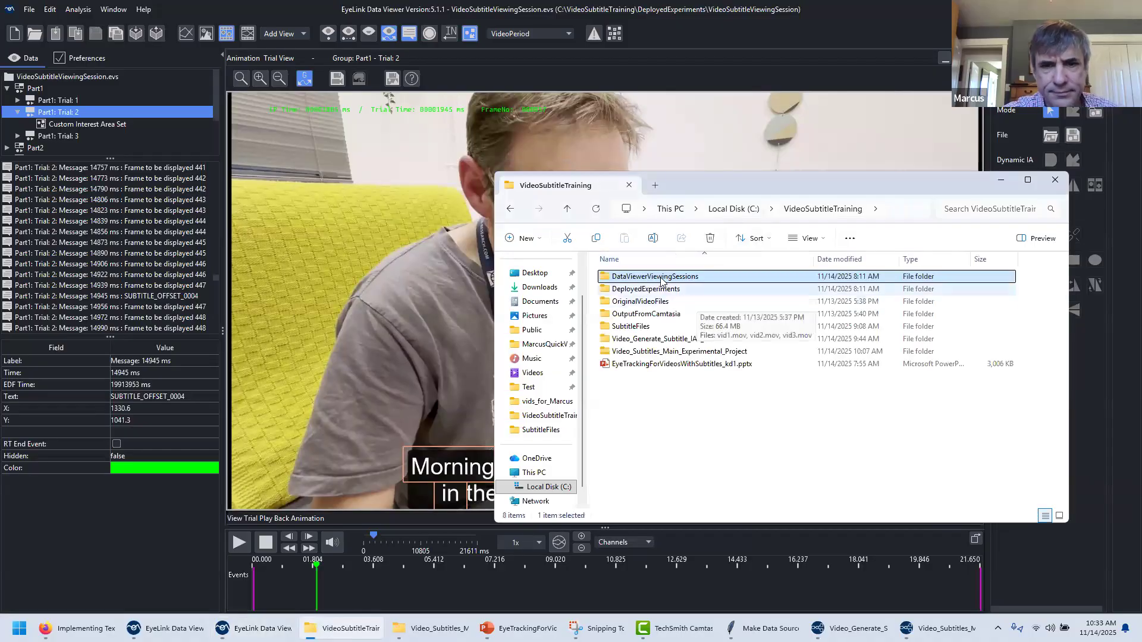
double_click(641, 277)
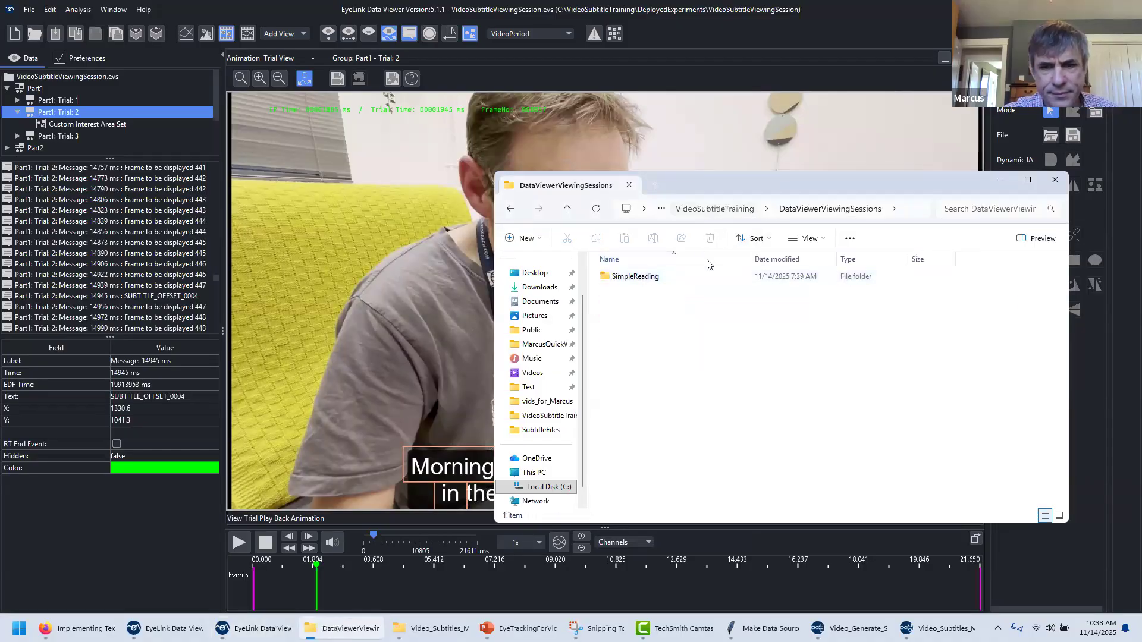
click(709, 209)
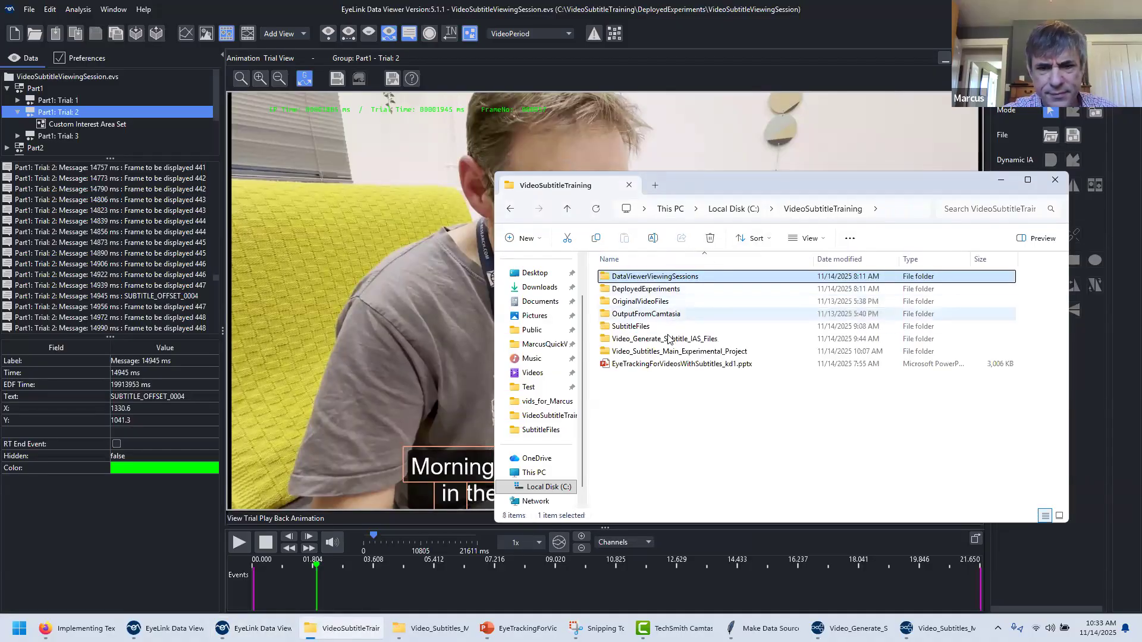
click(411, 331)
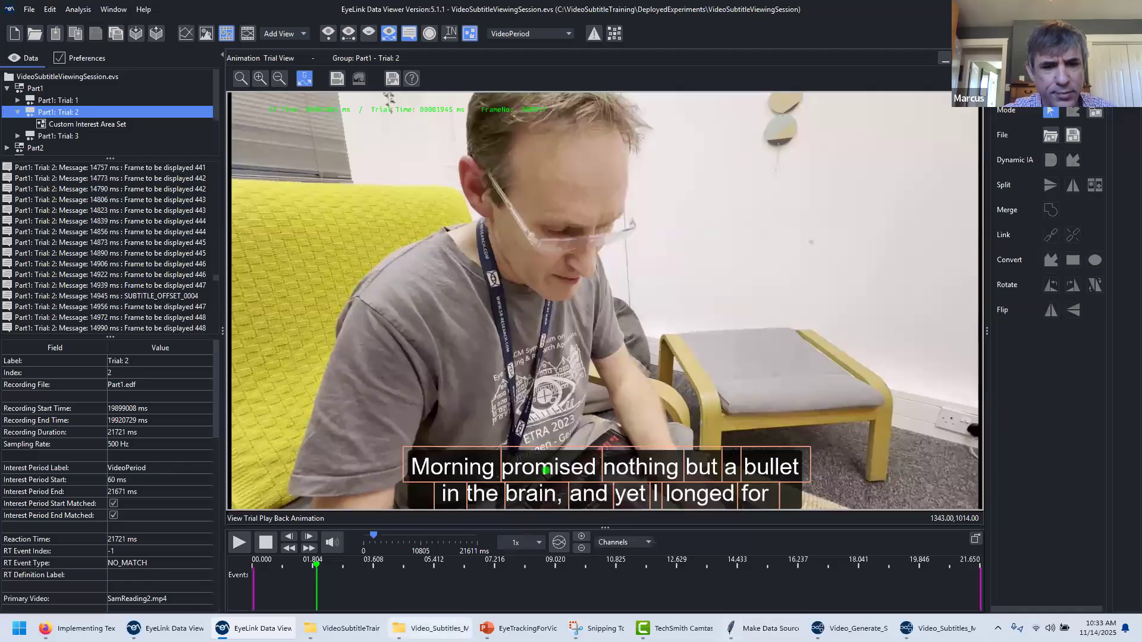
Open IA_Report.xls from the Output folder of DeployedExperiments\VideoSubtitleViewingSession in Excel despite the format mismatch, and maximize the workbook window.
click(429, 628)
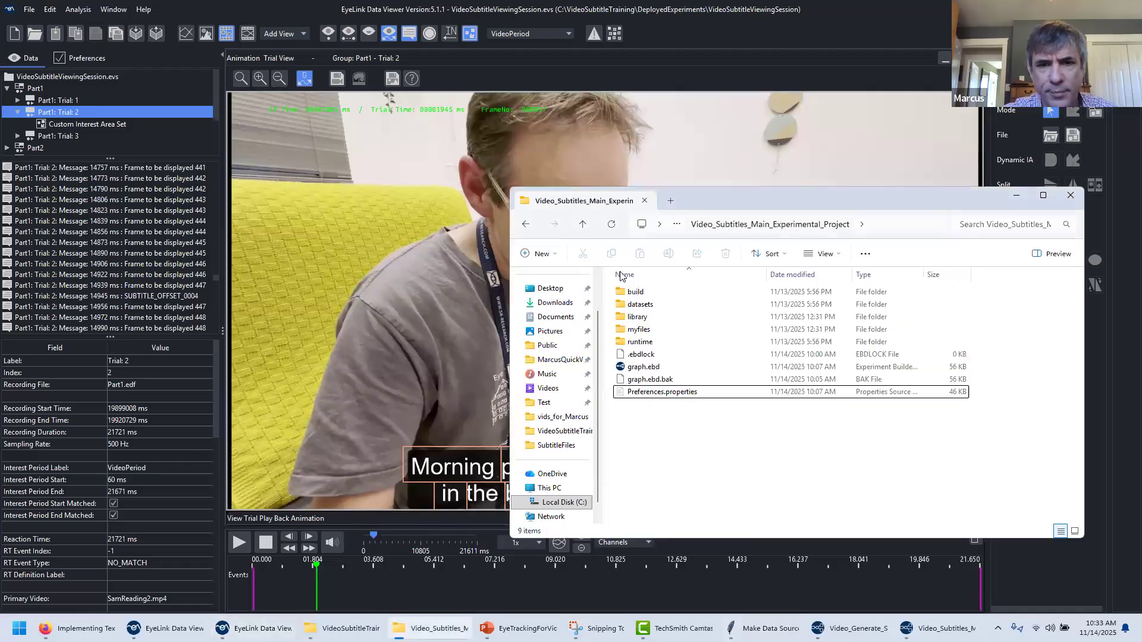
key(alt+Up)
double_click(650, 304)
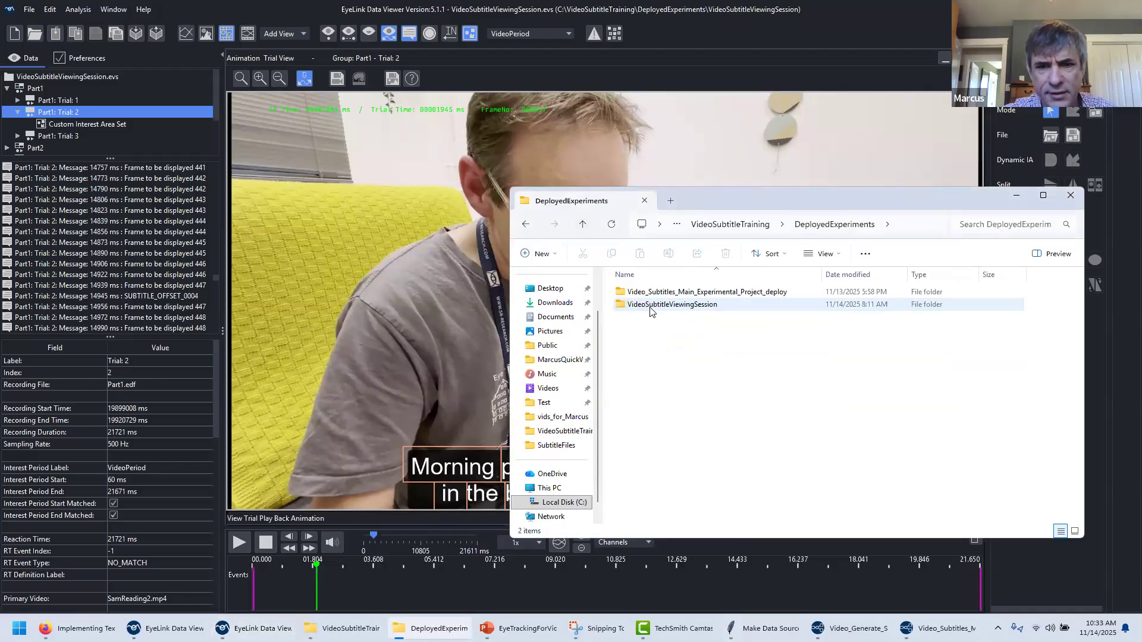
double_click(684, 306)
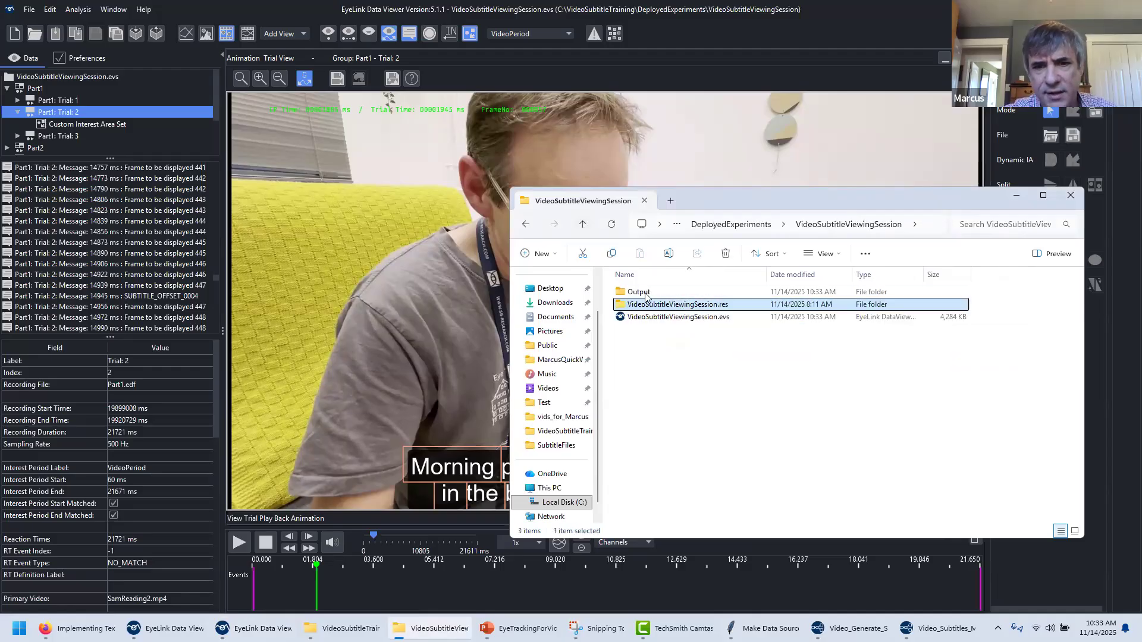
double_click(644, 293)
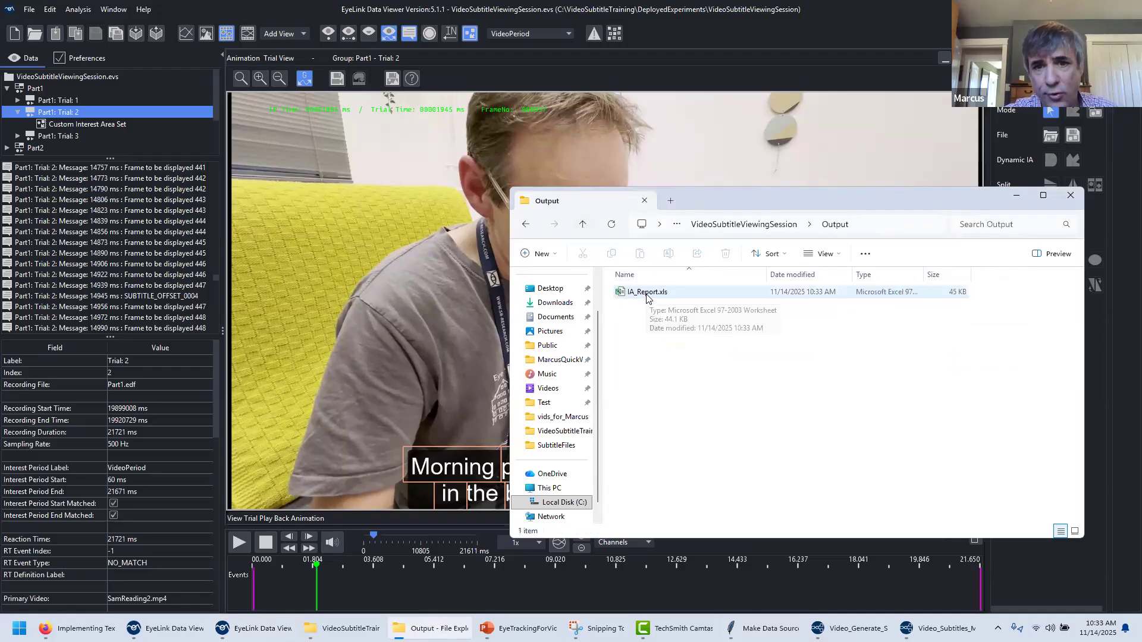
double_click(646, 296)
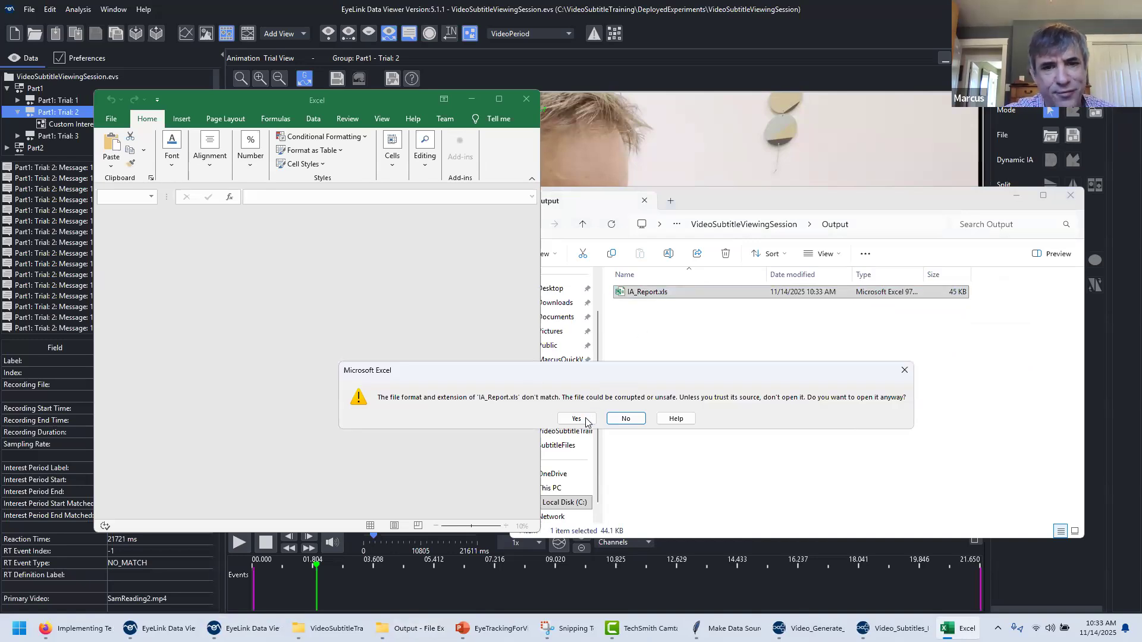
click(577, 419)
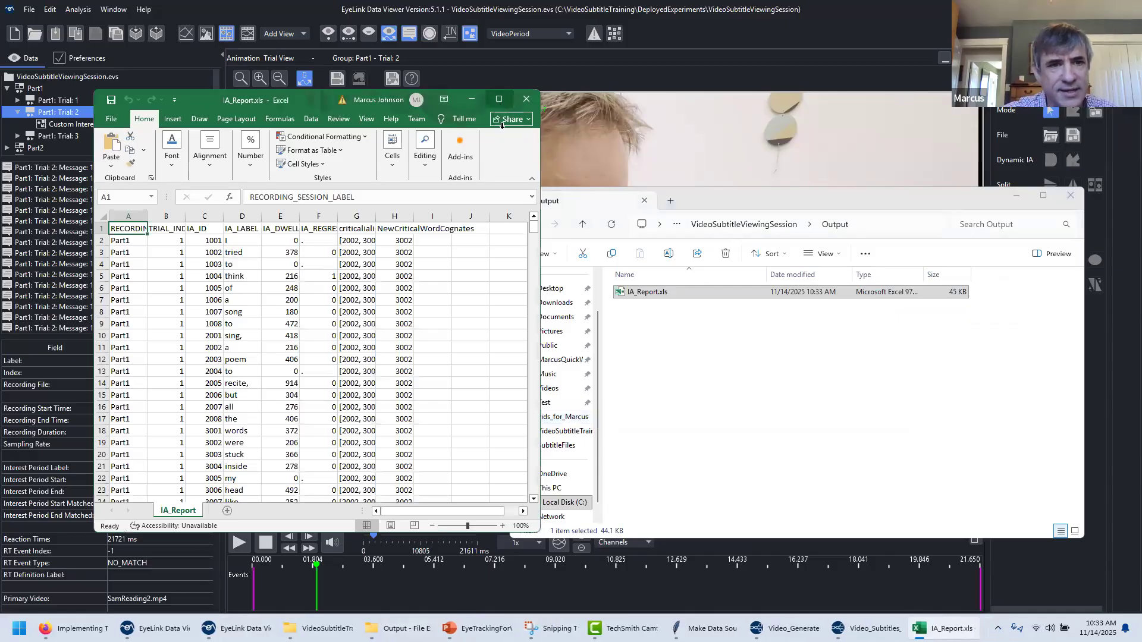
click(499, 99)
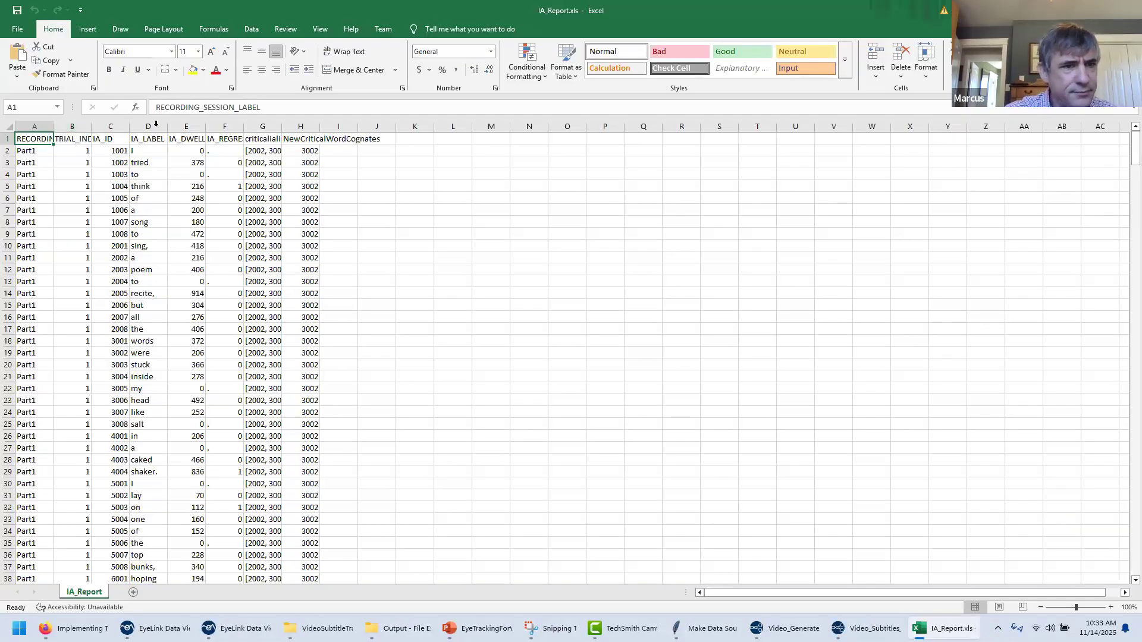
Auto-fit the width of all columns in the IA_Report sheet so the full headers can be read.
click(8, 127)
double_click(53, 123)
click(101, 148)
Examine the first Part1 rows of the report, including the IA_ID, IA_DWELL_TIME and critical interest area list columns.
drag(58, 148, 373, 148)
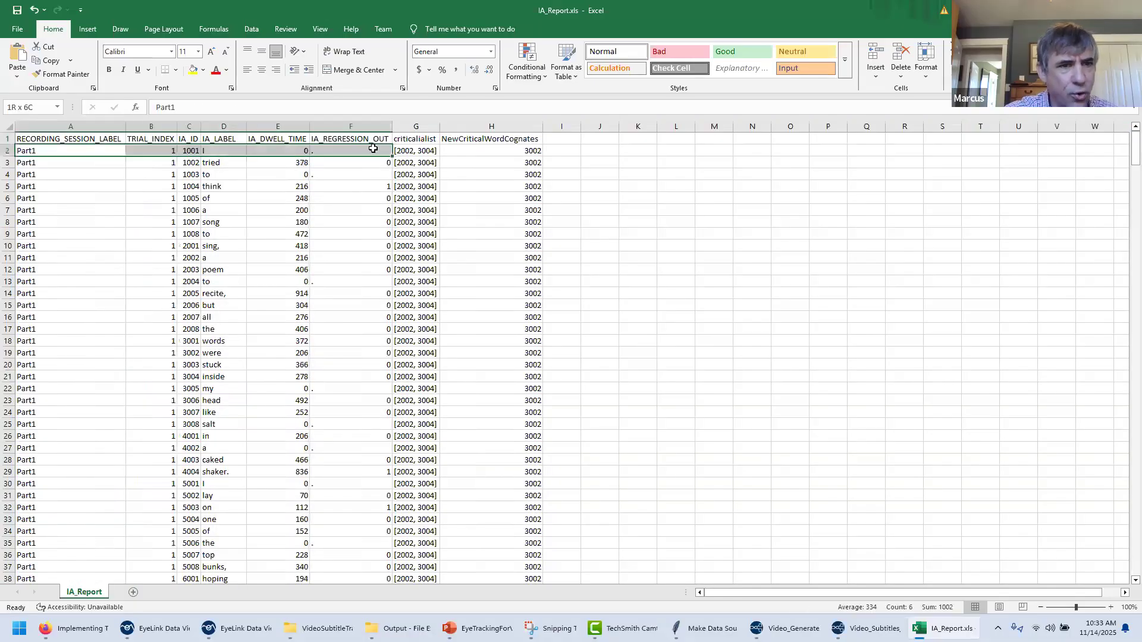
drag(123, 162, 401, 164)
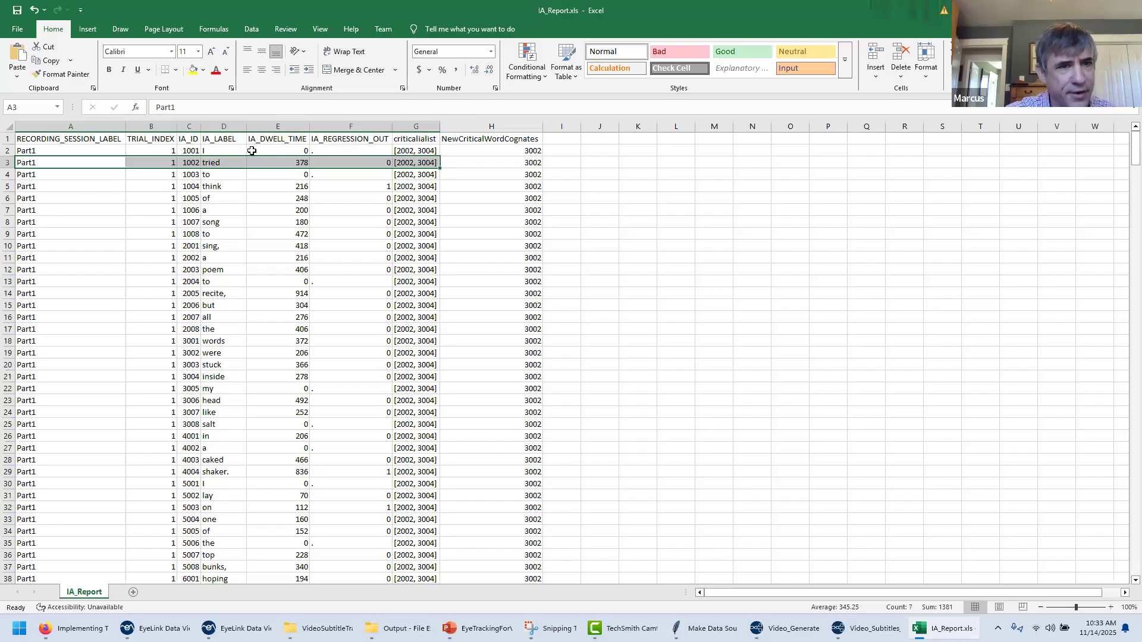
drag(189, 150, 190, 270)
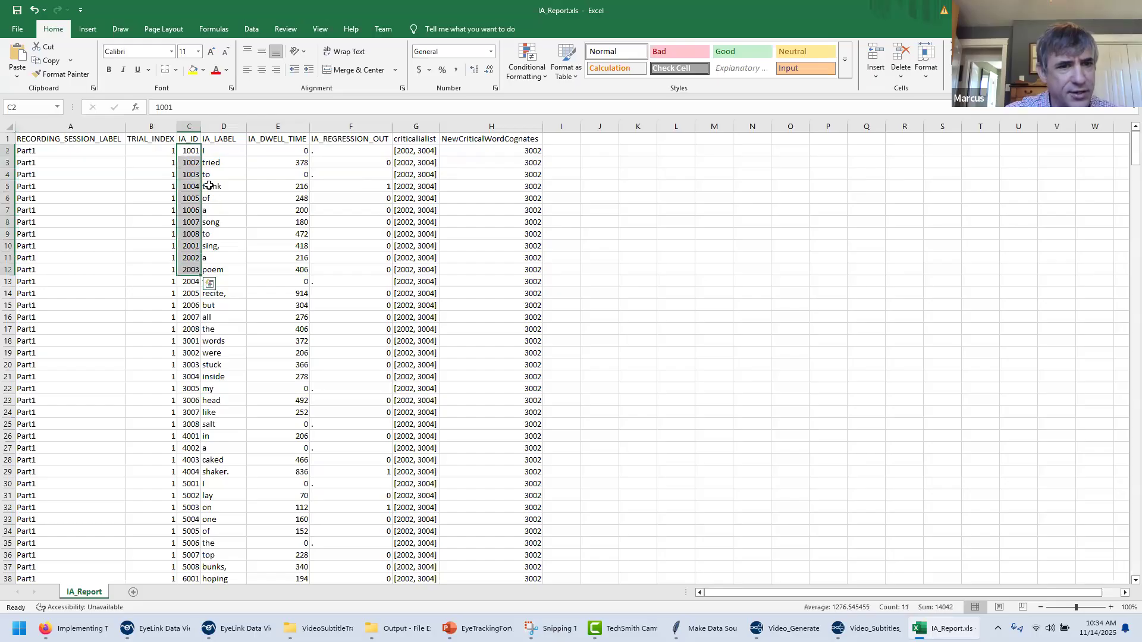
drag(303, 153, 304, 337)
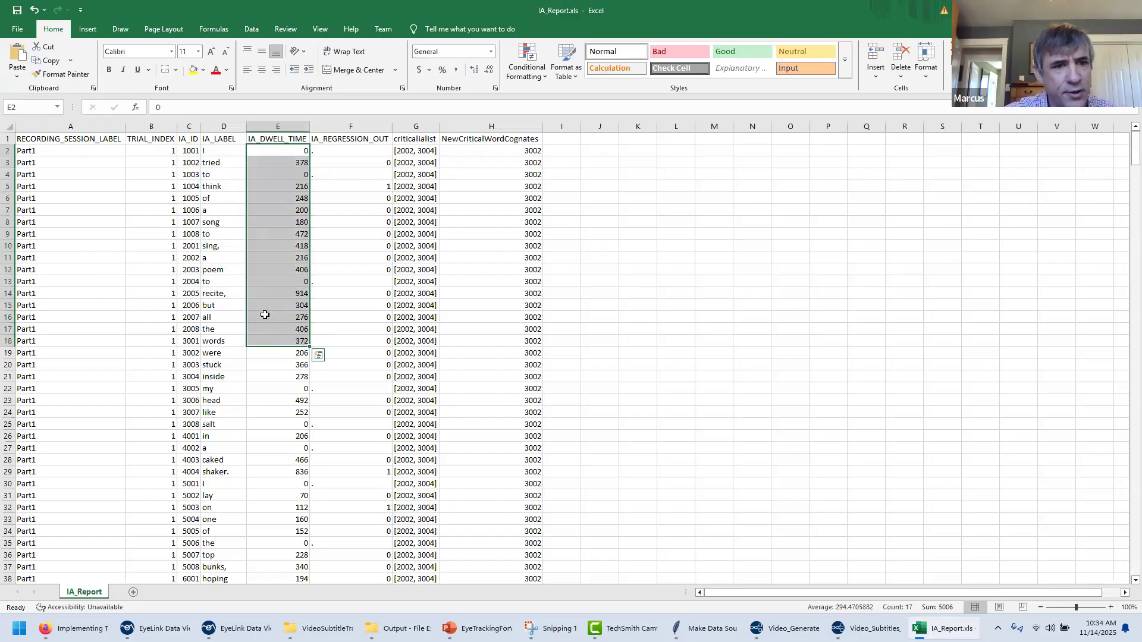
scroll(484, 295, down, 2)
click(423, 316)
click(190, 316)
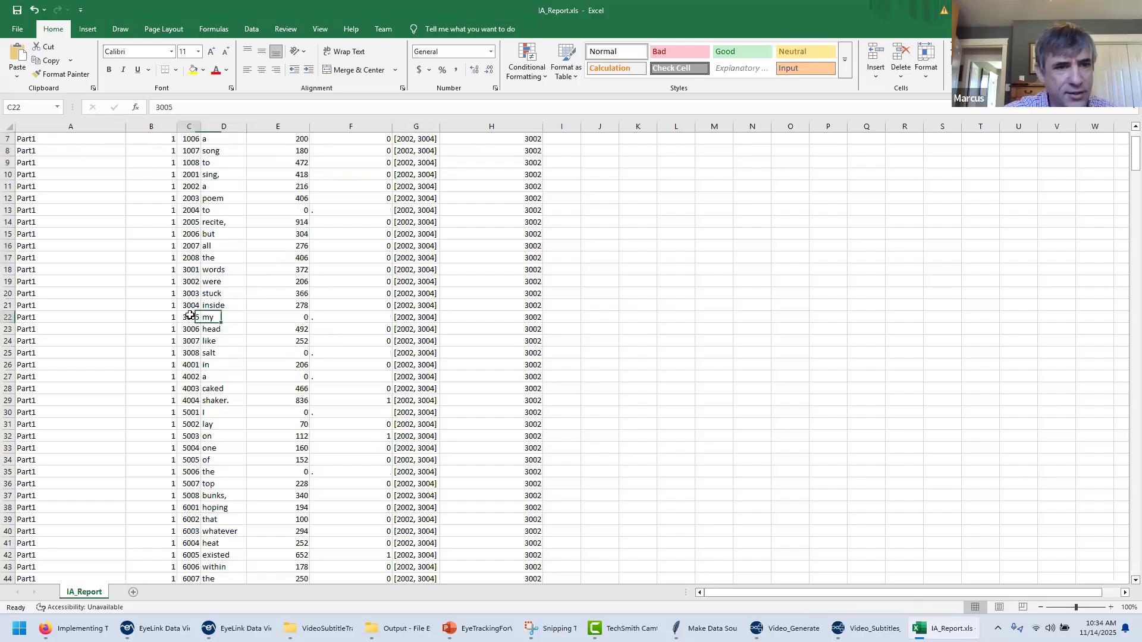
click(406, 320)
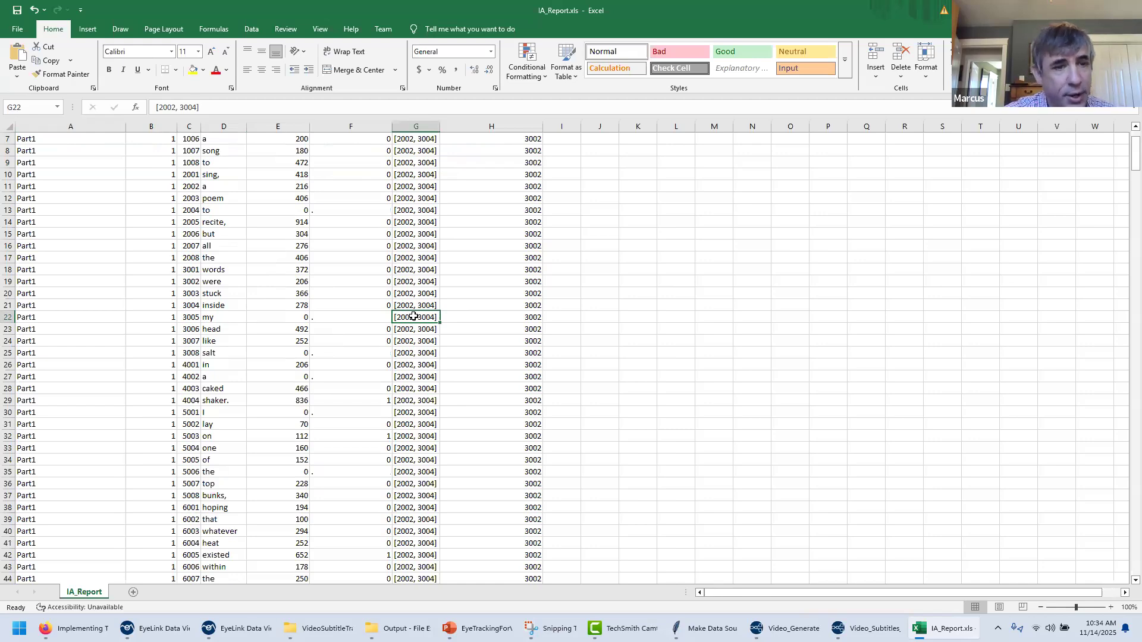
Review the report rows across Part1's trials and into Part2, comparing the critical word variables, and return to the first rows.
scroll(244, 259, down, 7)
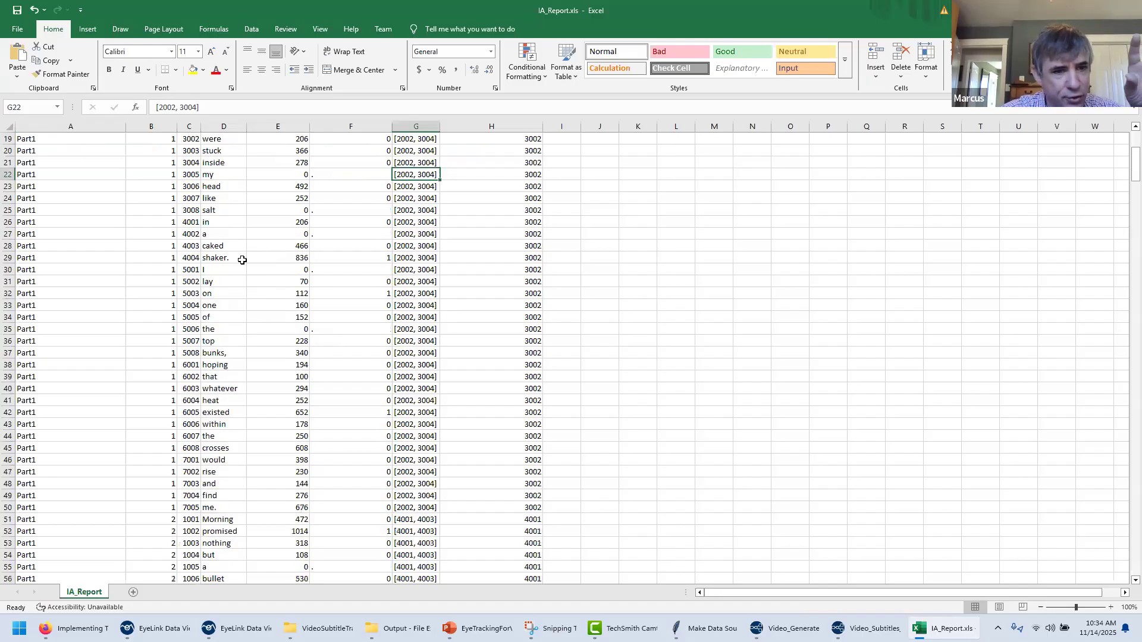
scroll(245, 259, down, 3)
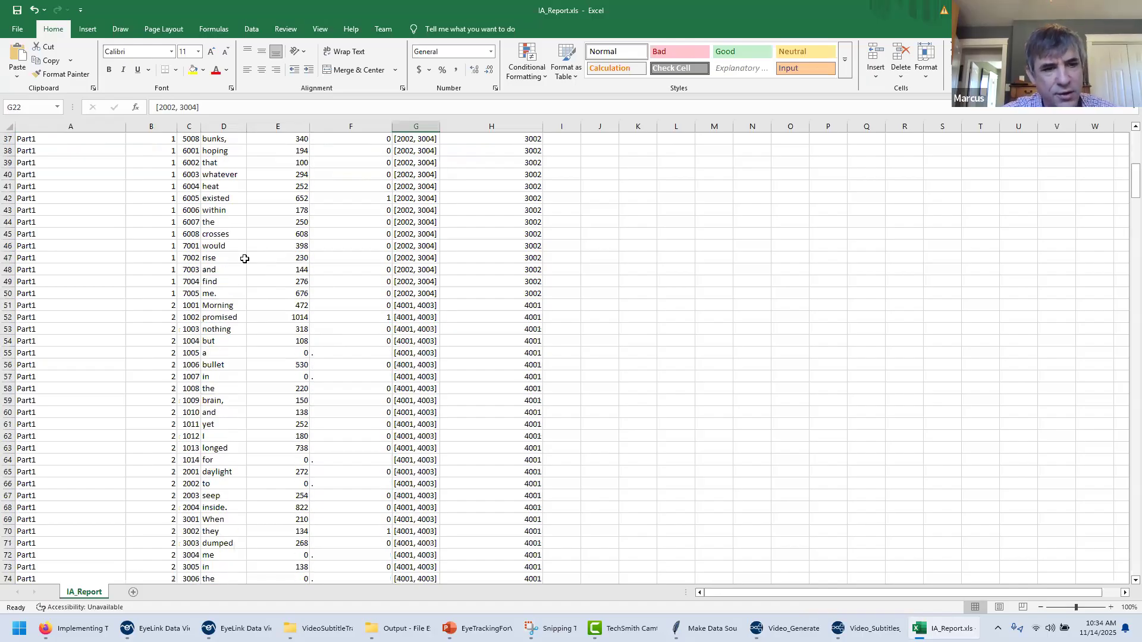
scroll(245, 258, down, 2)
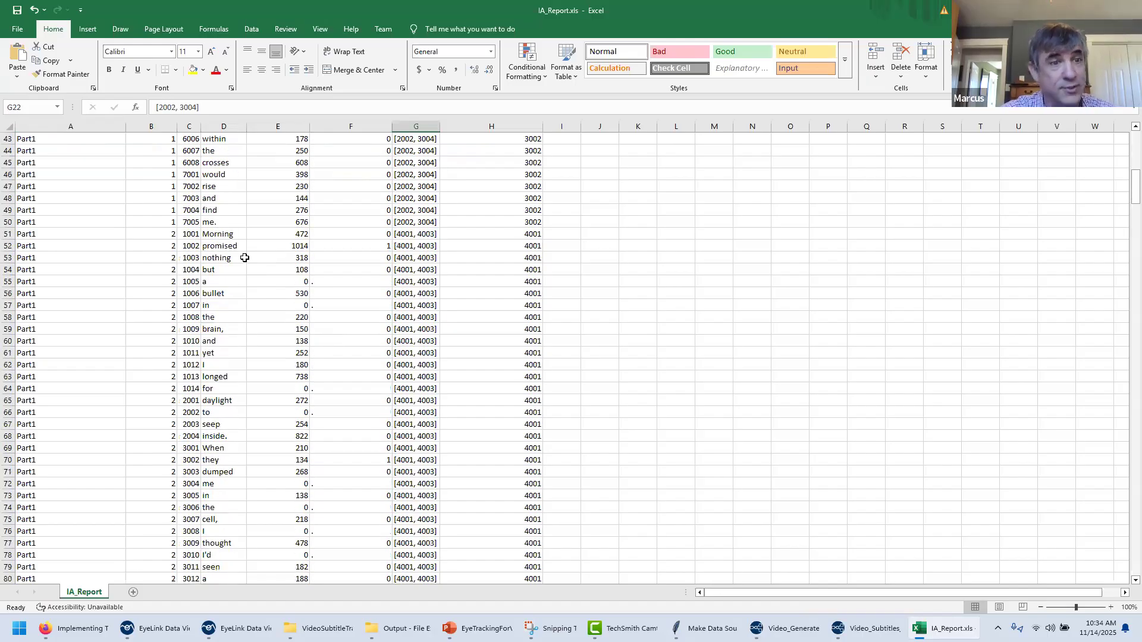
scroll(244, 257, down, 1)
scroll(102, 204, up, 15)
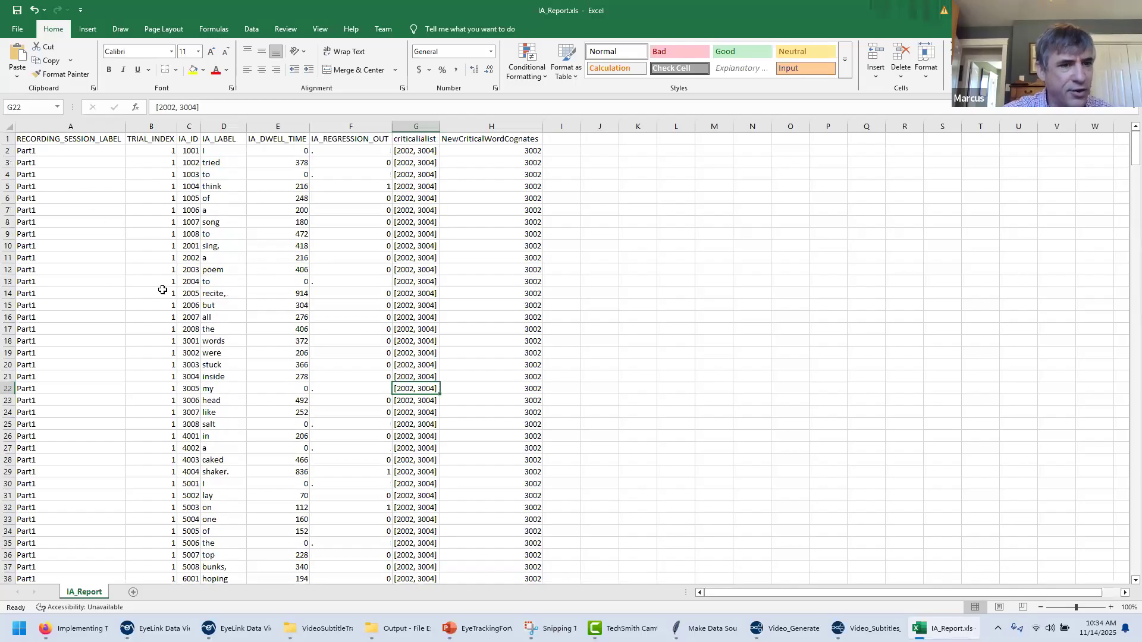
scroll(158, 313, down, 16)
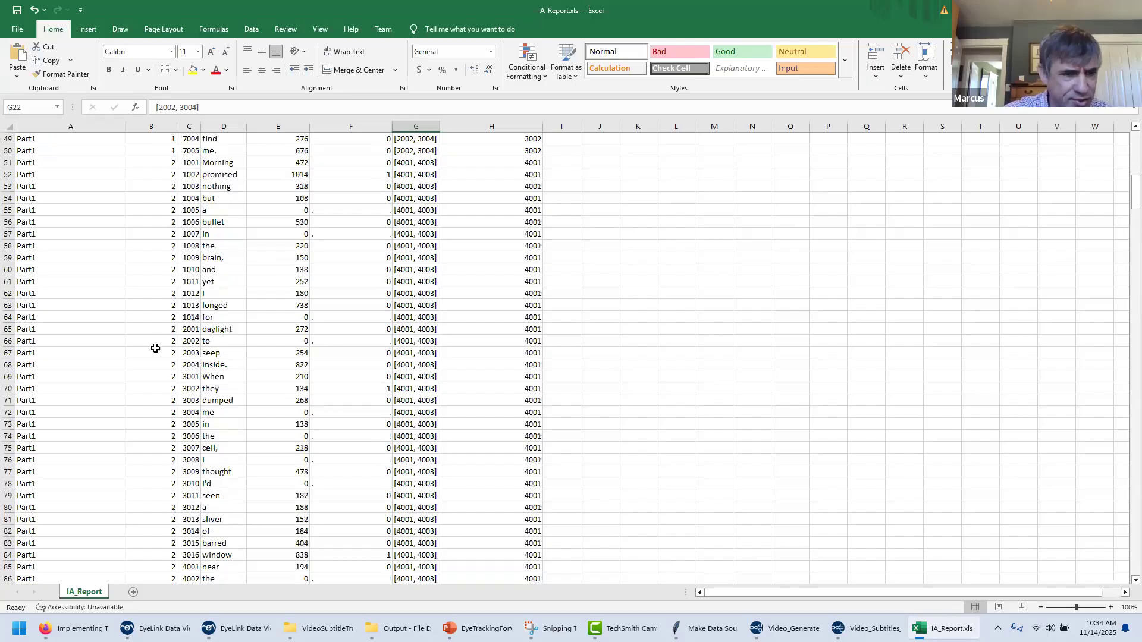
scroll(110, 452, down, 20)
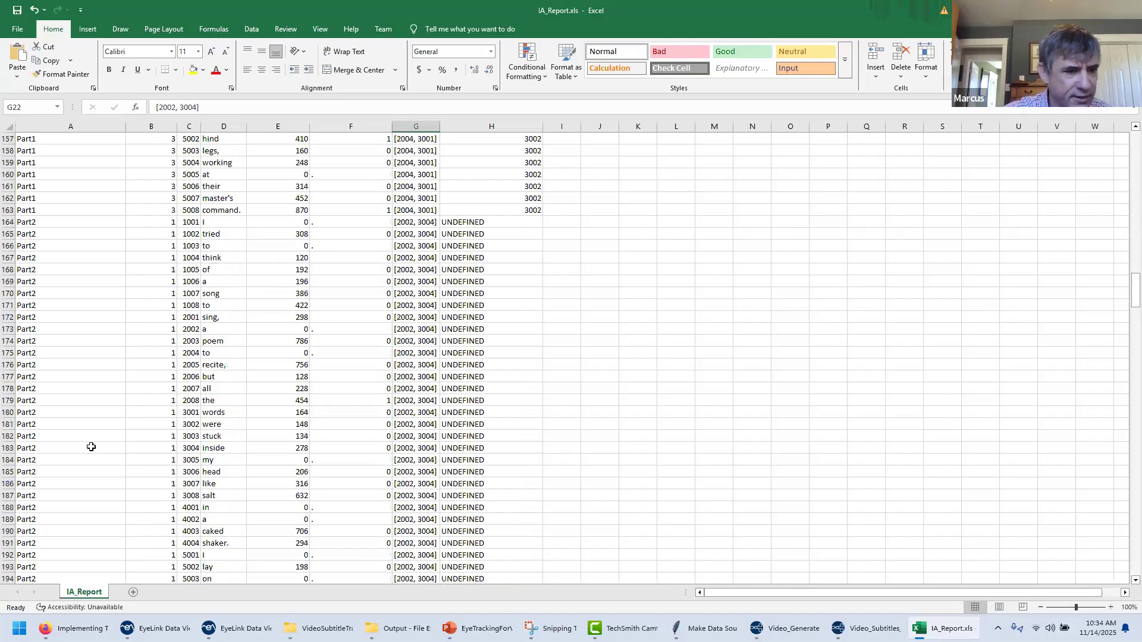
scroll(92, 447, down, 11)
scroll(183, 439, down, 3)
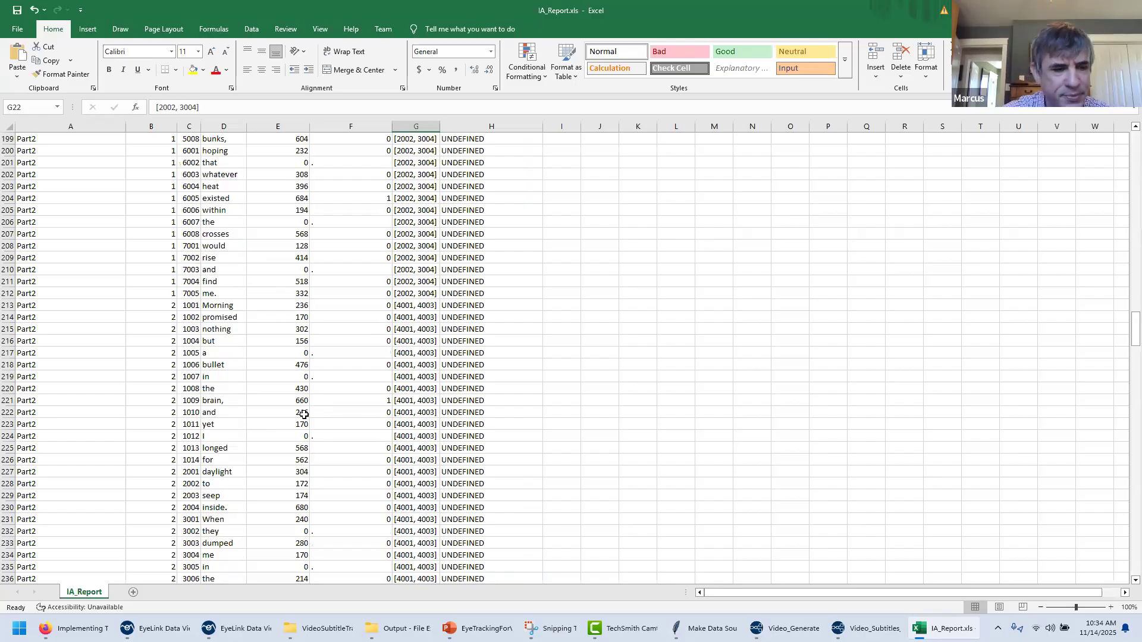
scroll(304, 414, up, 20)
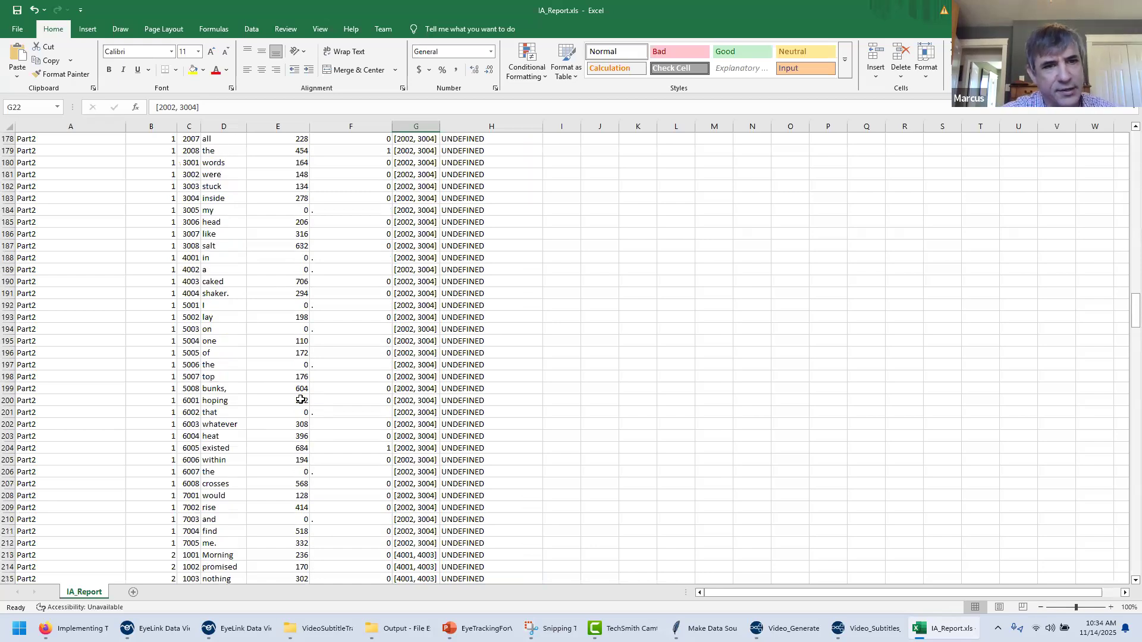
scroll(305, 173, up, 20)
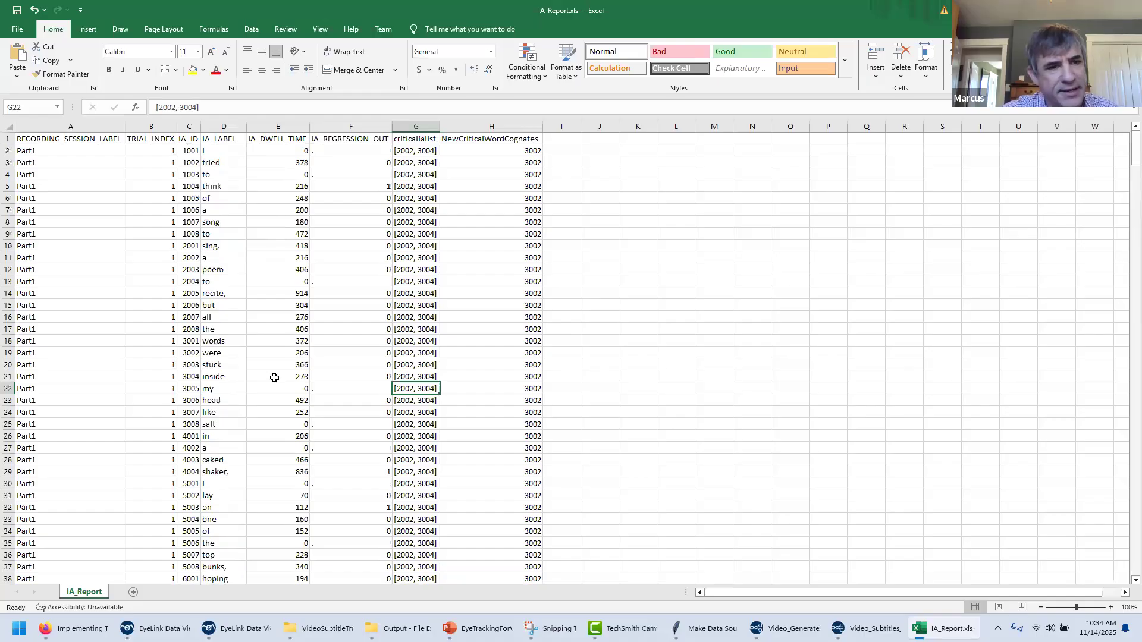
Switch to Firefox, open the FAQ on extracting Reading Measures from Data Viewer and highlight the fixation duration and ratio measure definitions.
click(71, 629)
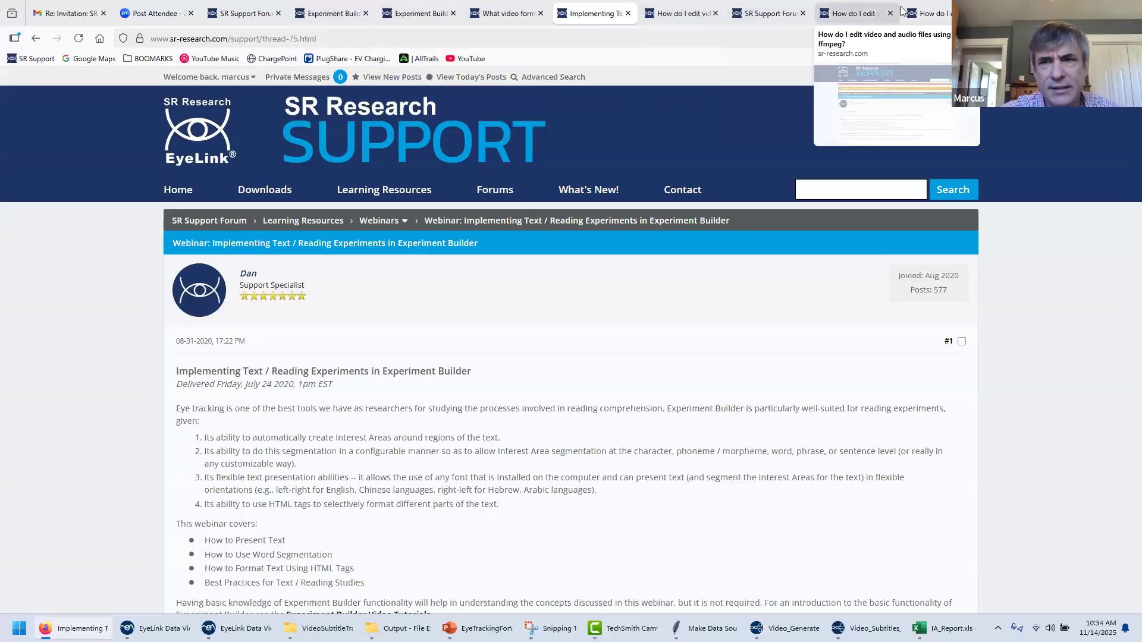
click(928, 13)
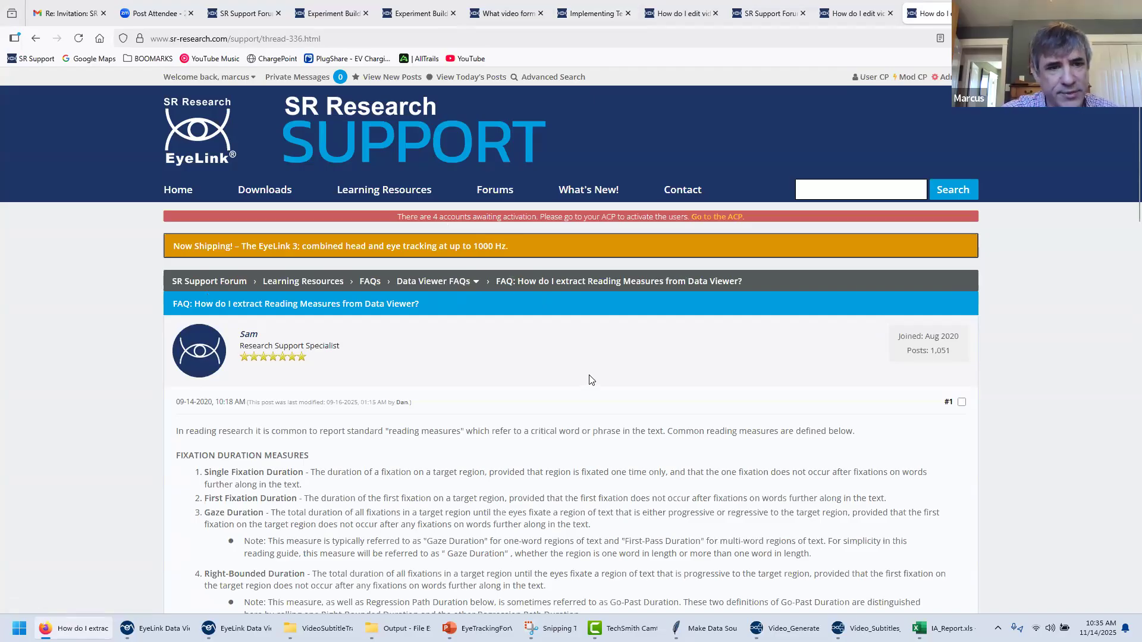
scroll(592, 380, down, 2)
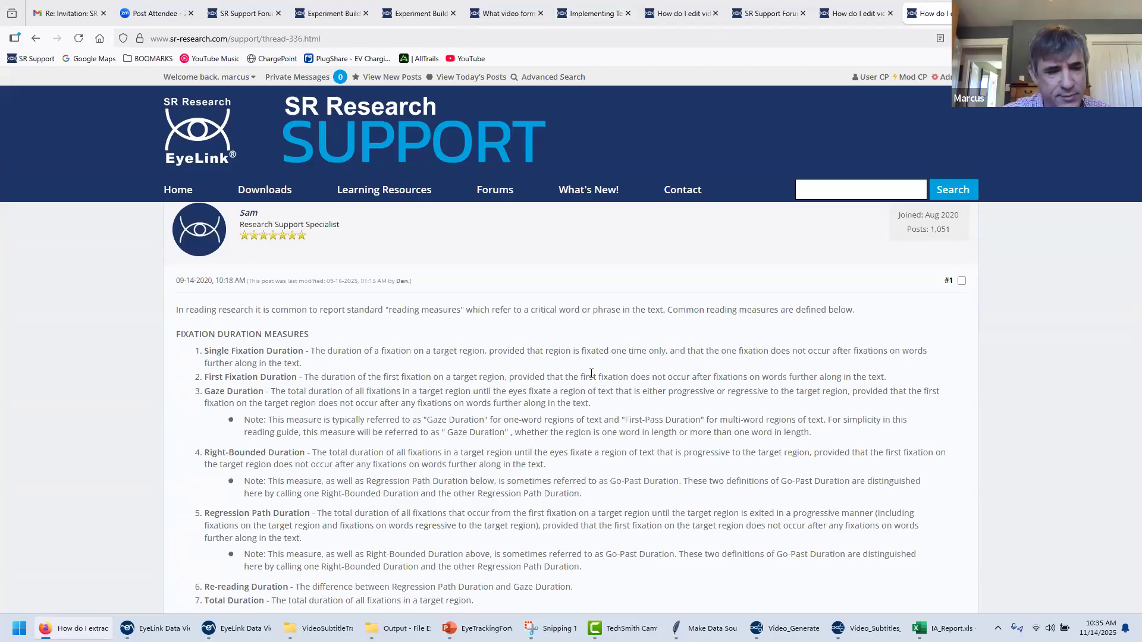
scroll(549, 405, down, 1)
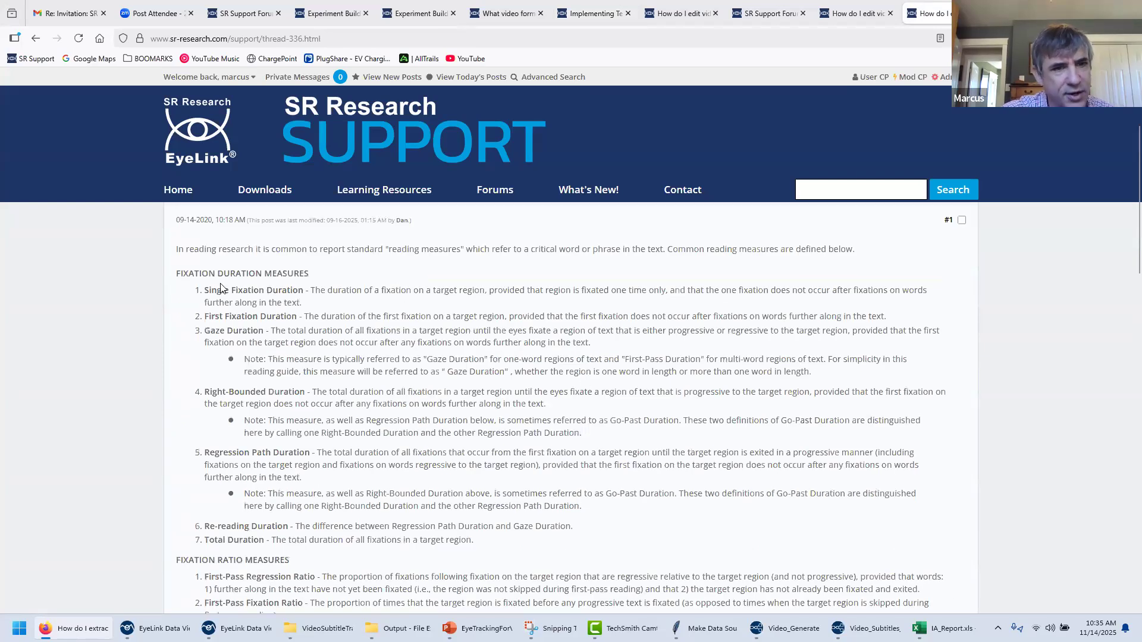
drag(205, 290, 485, 552)
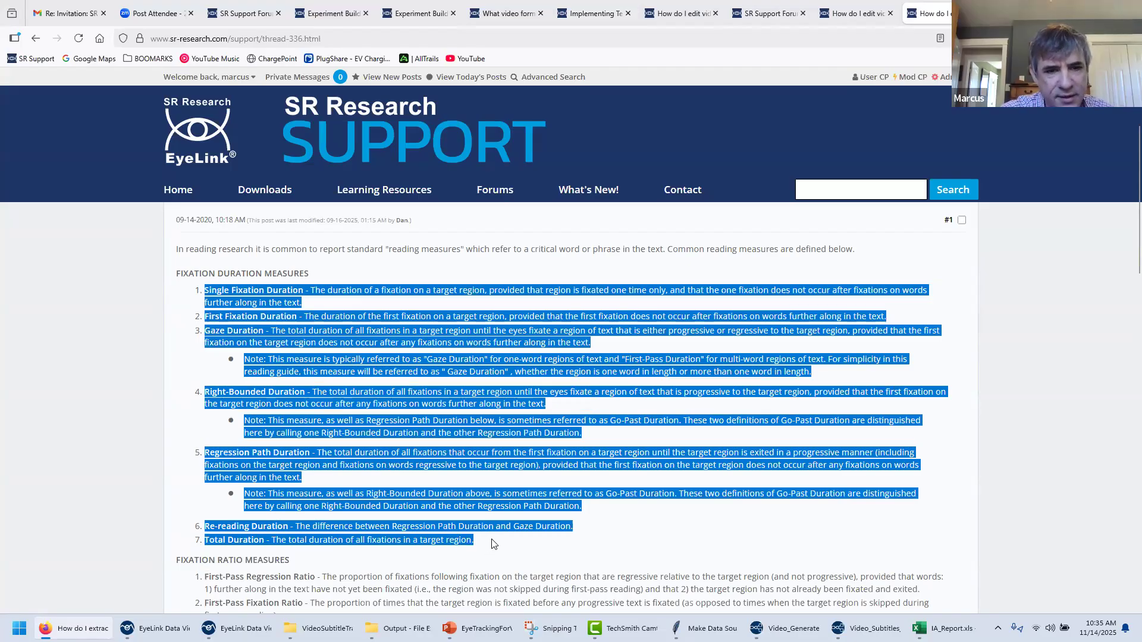
scroll(493, 544, down, 2)
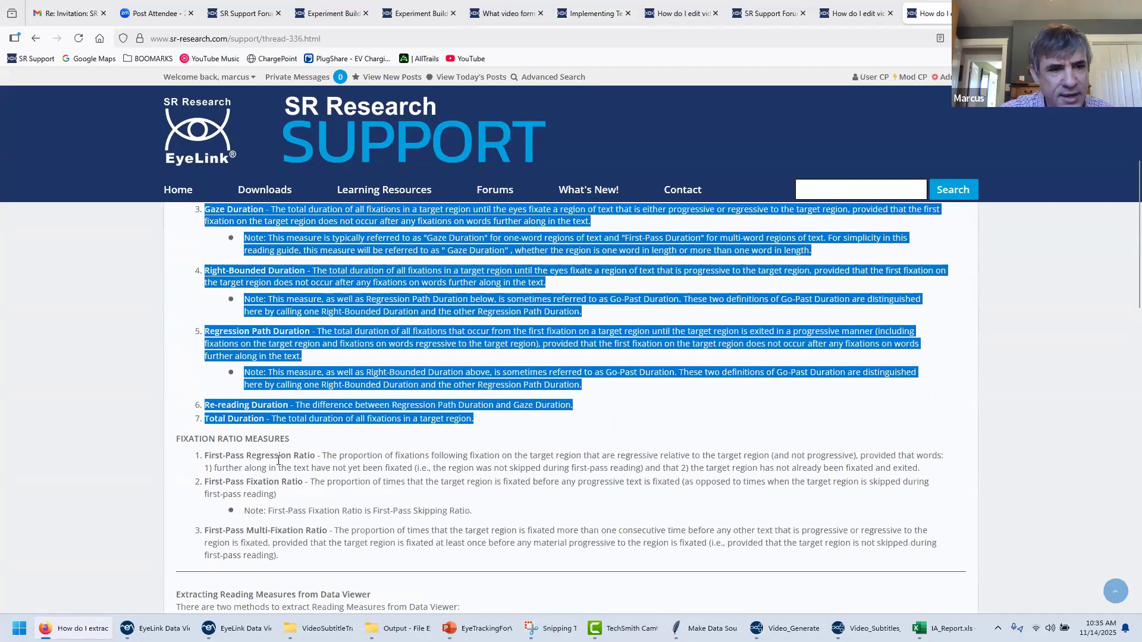
drag(197, 458, 333, 539)
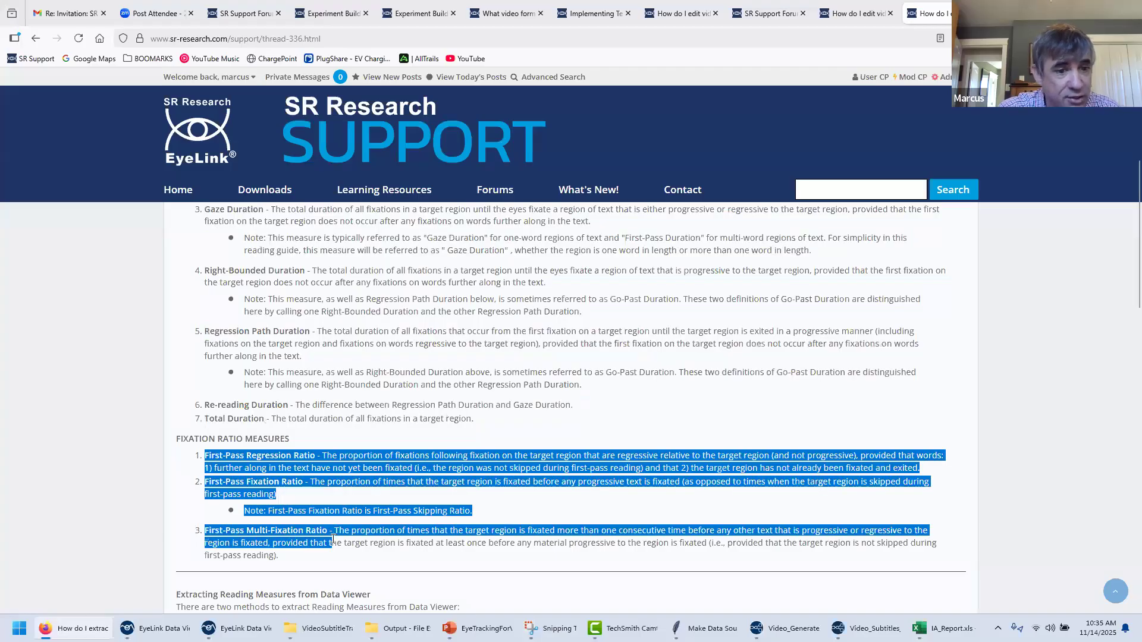
Read the FAQ's two extraction methods: the Get Reading Measures application and the Data Viewer Interest Area Report.
scroll(335, 536, down, 1)
scroll(331, 508, down, 5)
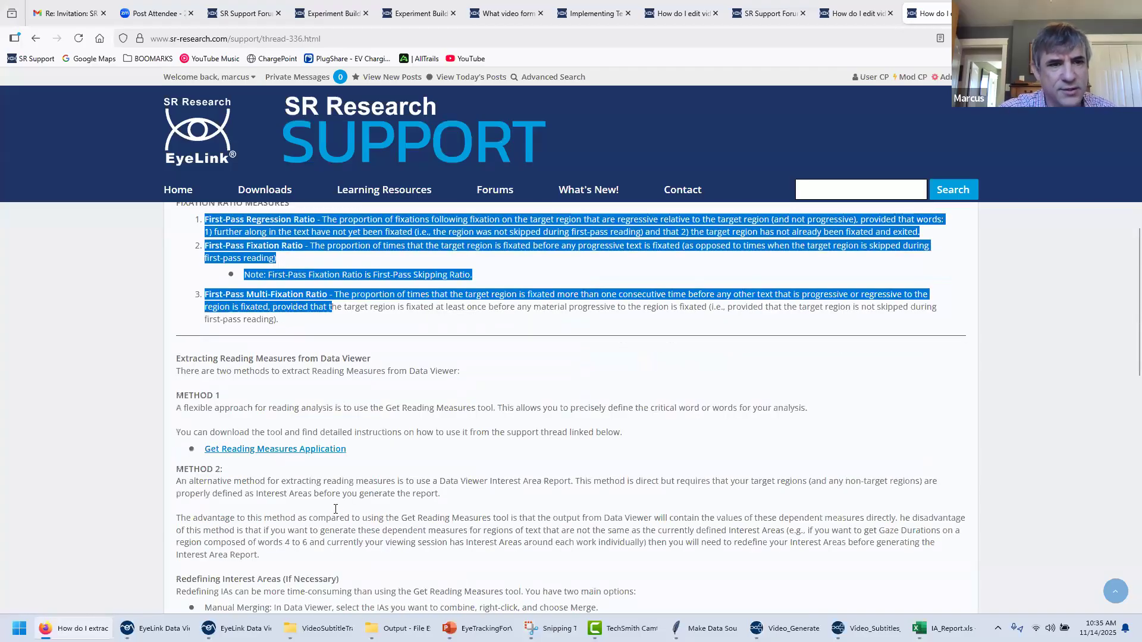
scroll(265, 369, down, 2)
scroll(265, 372, up, 2)
scroll(361, 448, down, 2)
scroll(360, 447, up, 3)
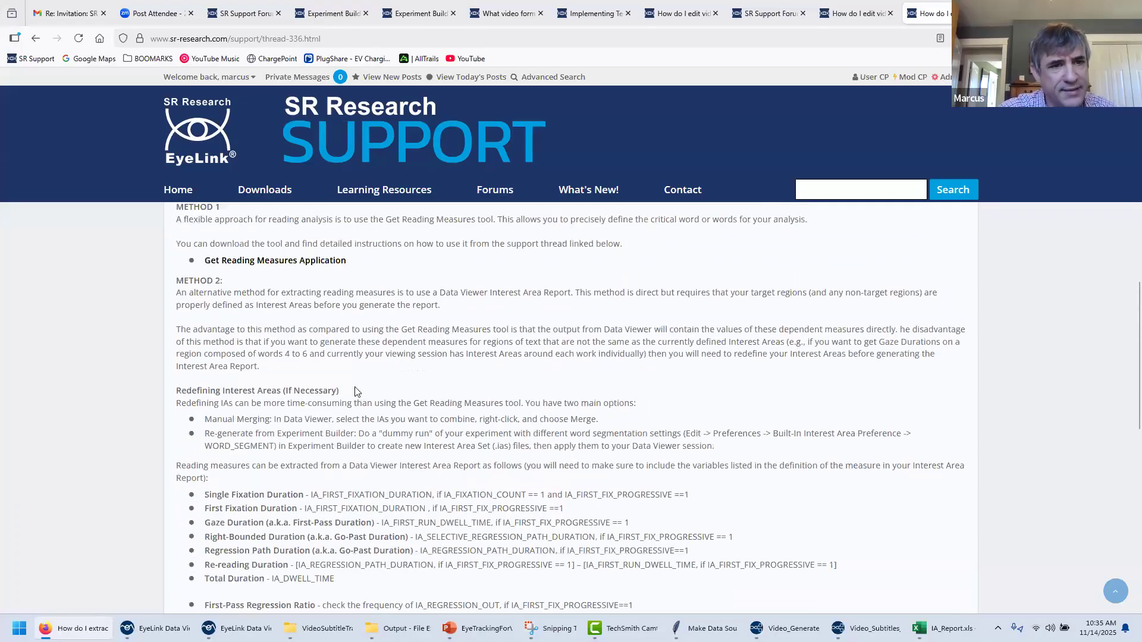
scroll(342, 335, up, 1)
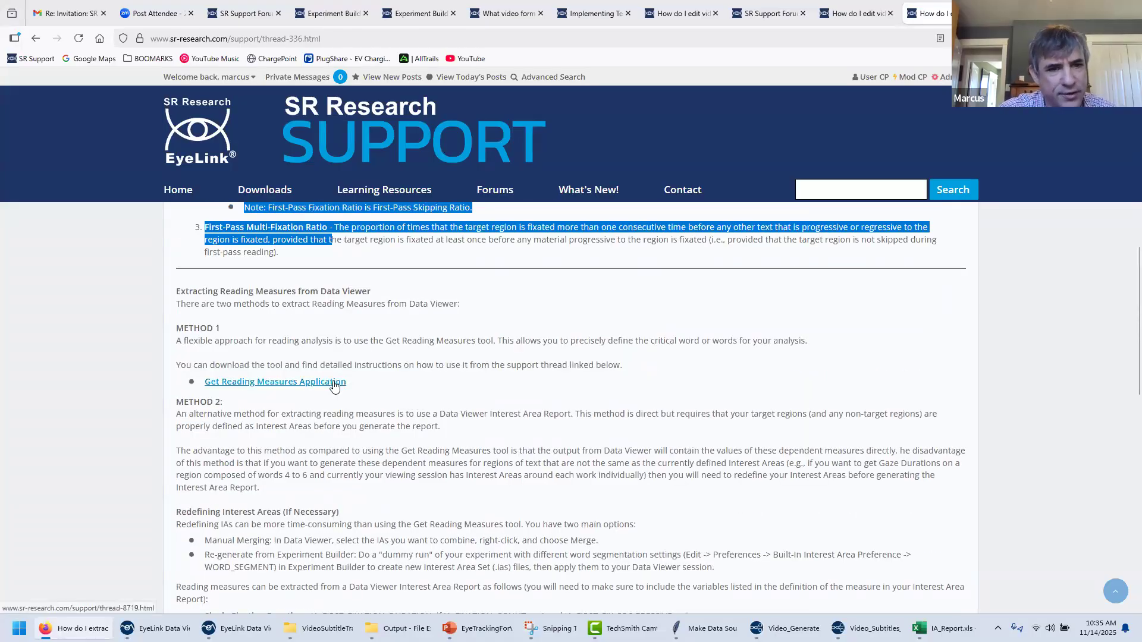
scroll(363, 381, down, 1)
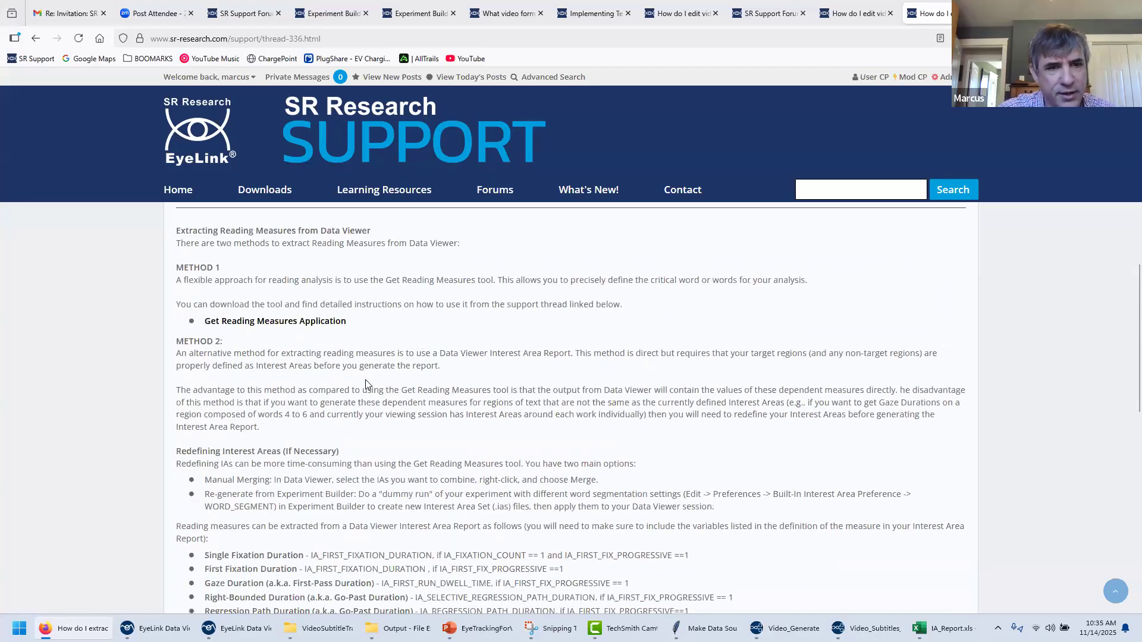
scroll(338, 373, down, 2)
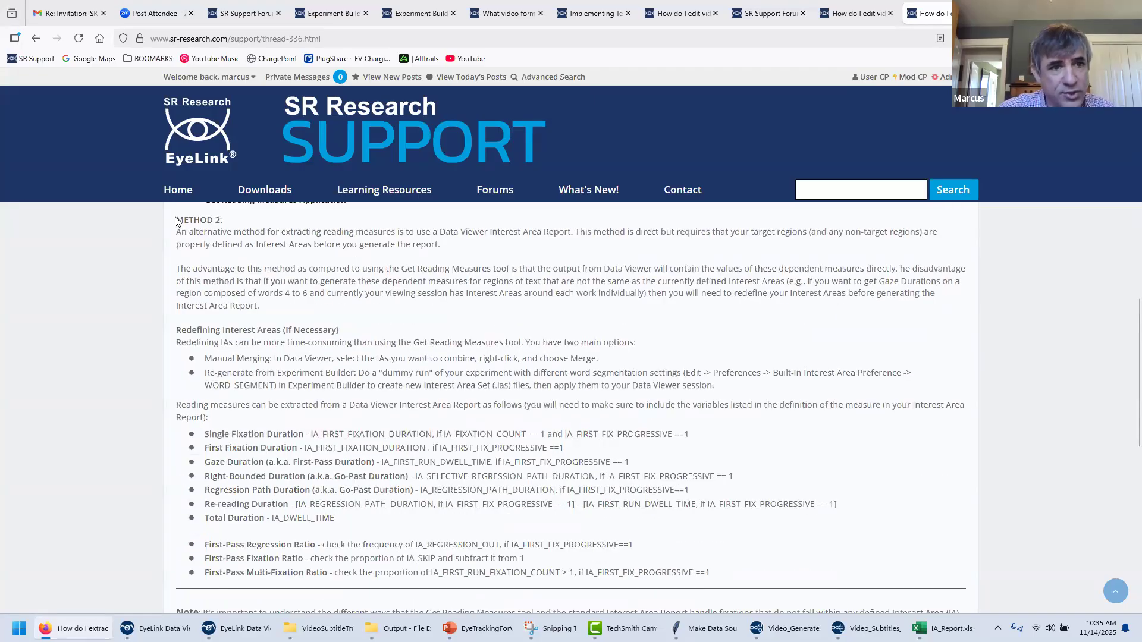
Highlight the Method 2 instructions and the Gaze Duration condition IA_FIRST_FIX_PROGRESSIVE == 1, and review the surrounding measure formulas and notes.
drag(178, 220, 432, 528)
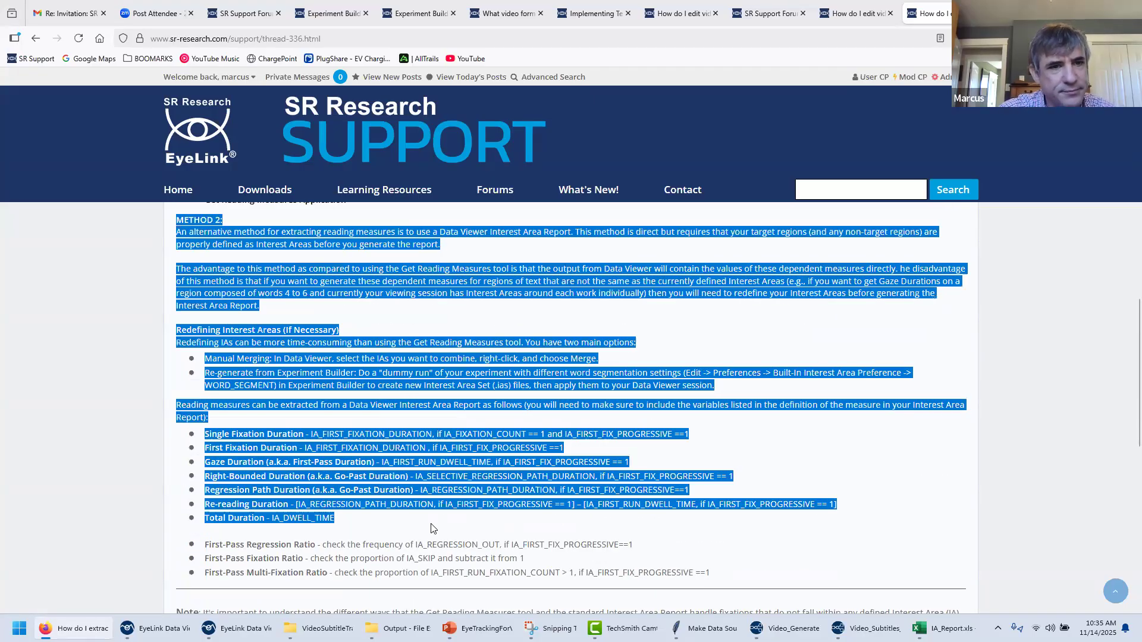
click(428, 521)
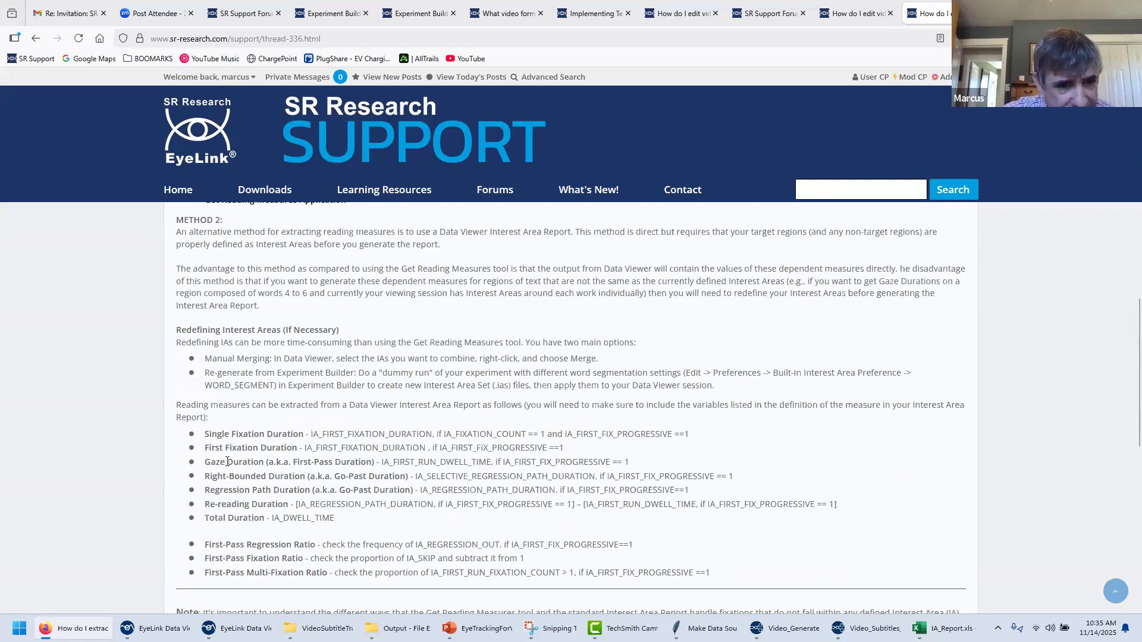
drag(207, 462, 376, 463)
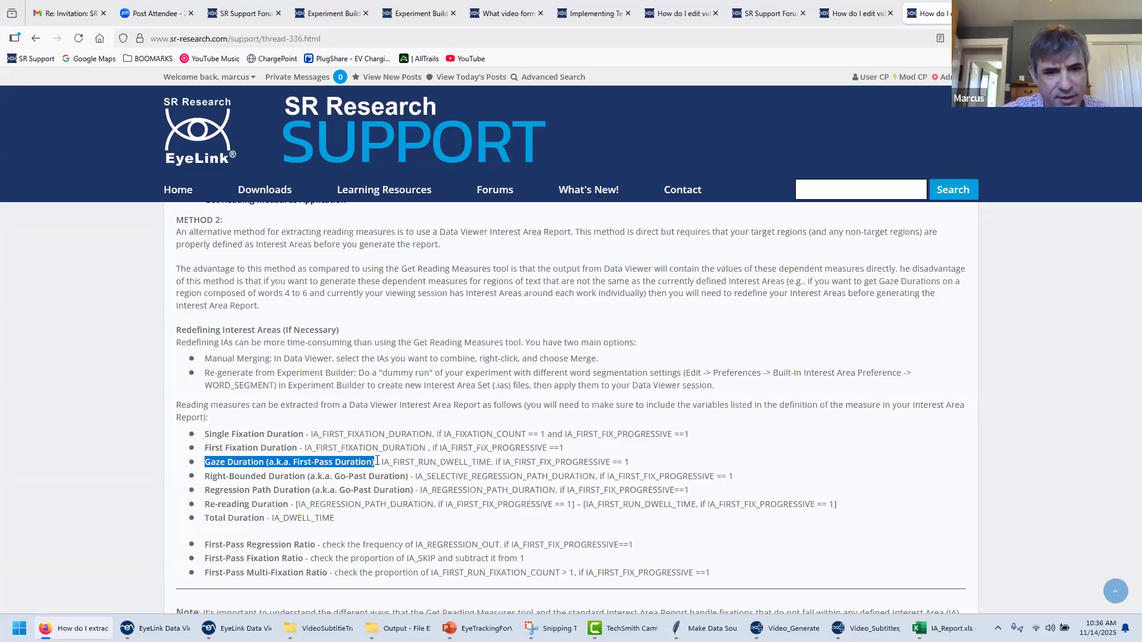
drag(382, 463, 634, 468)
click(391, 471)
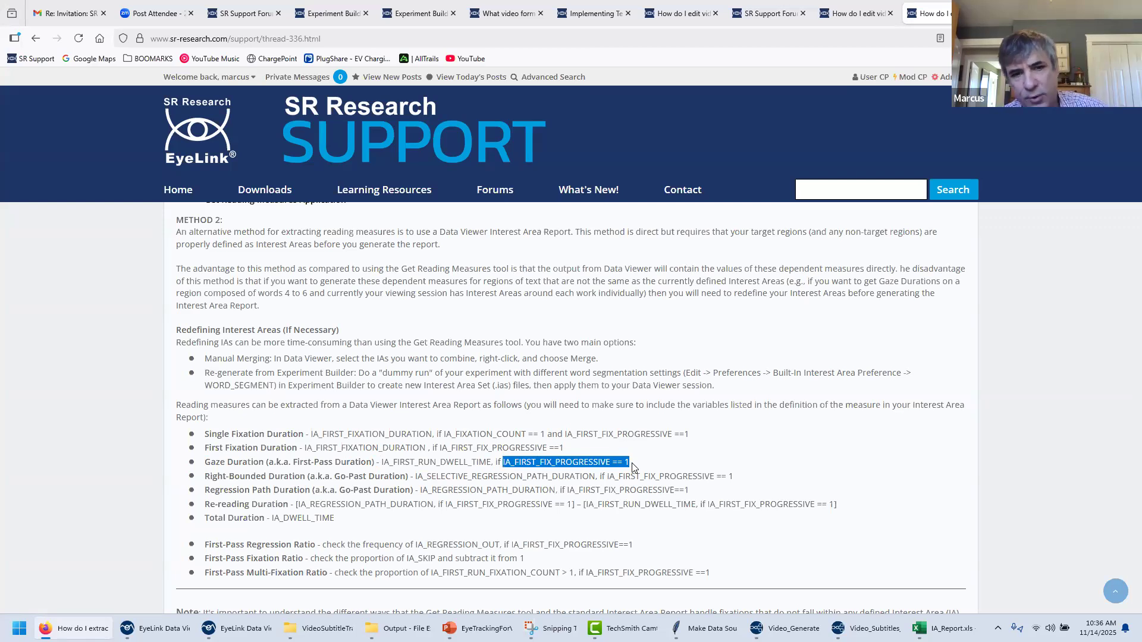
scroll(490, 384, up, 4)
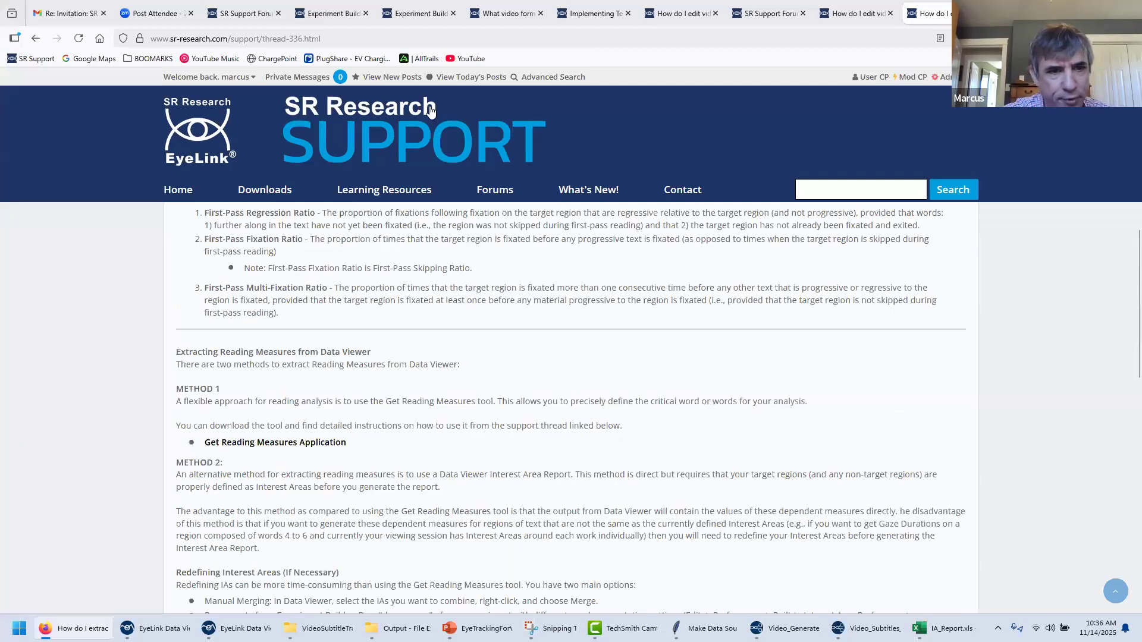
scroll(491, 376, down, 6)
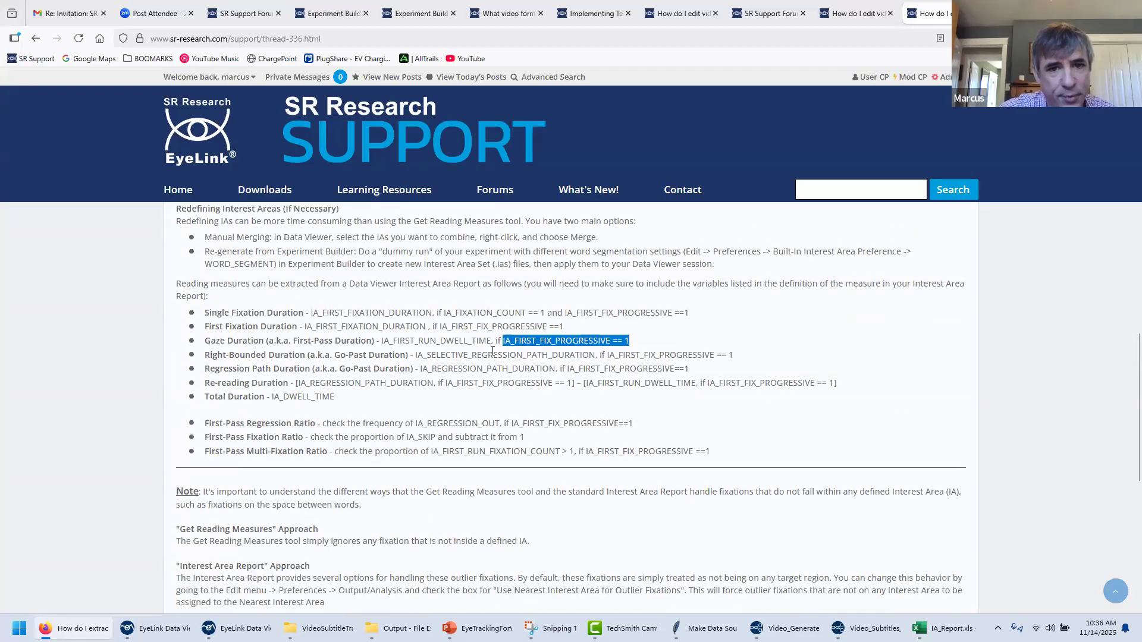
scroll(464, 428, up, 12)
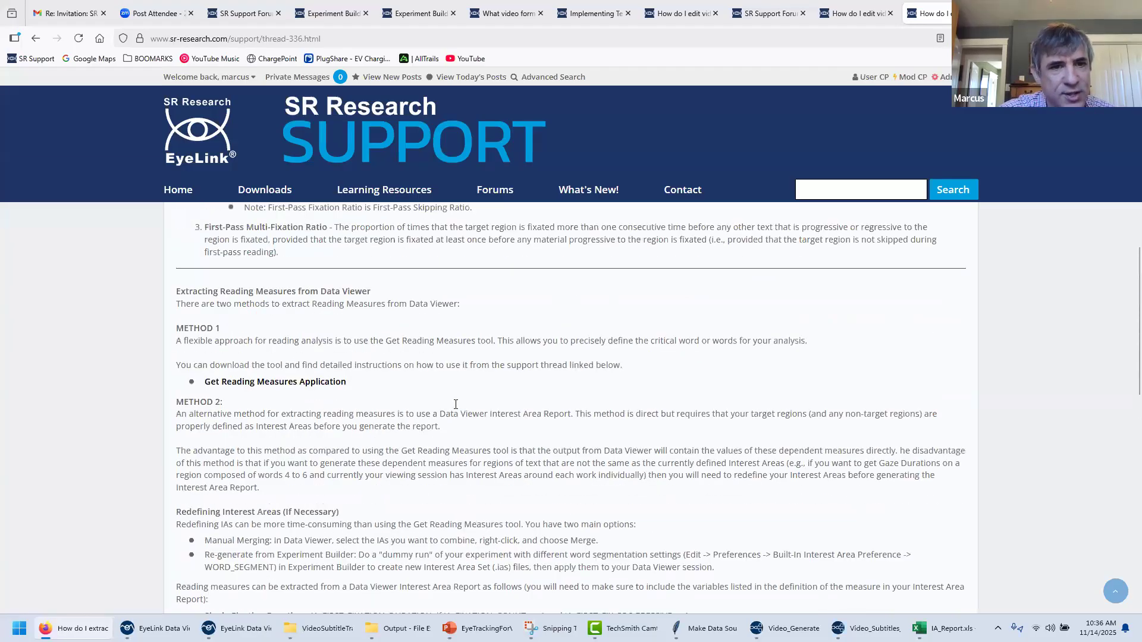
scroll(463, 425, down, 12)
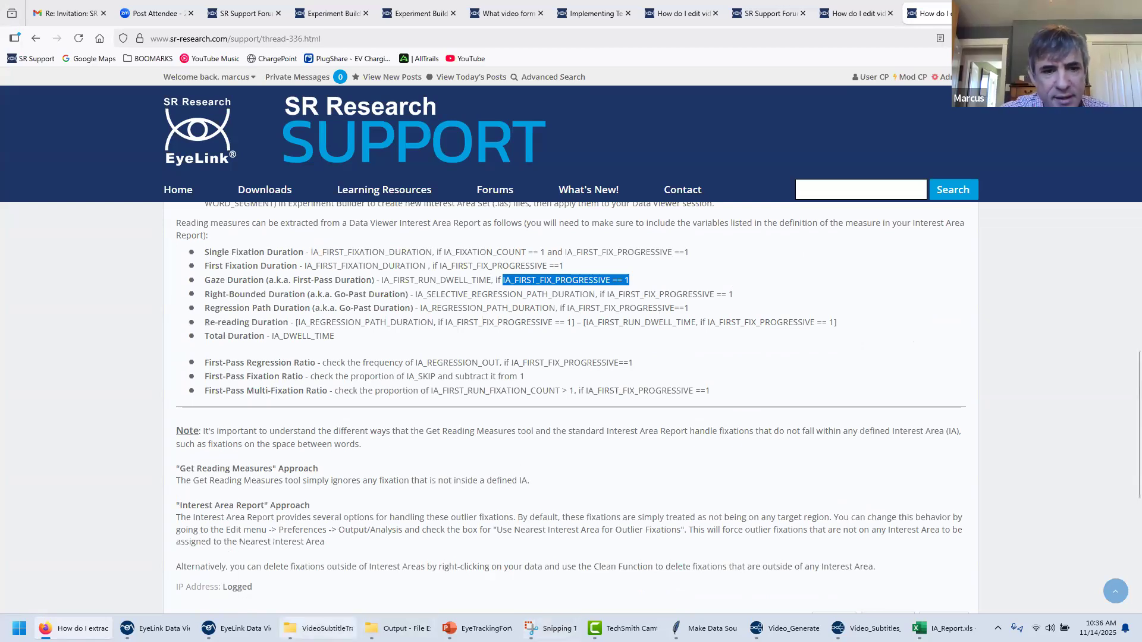
Switch to EyeLink Data Viewer, jump to Trial 2's SUBTITLE_OFFSET_0004 message and review the VideoPeriod interest period's start and end settings.
click(208, 628)
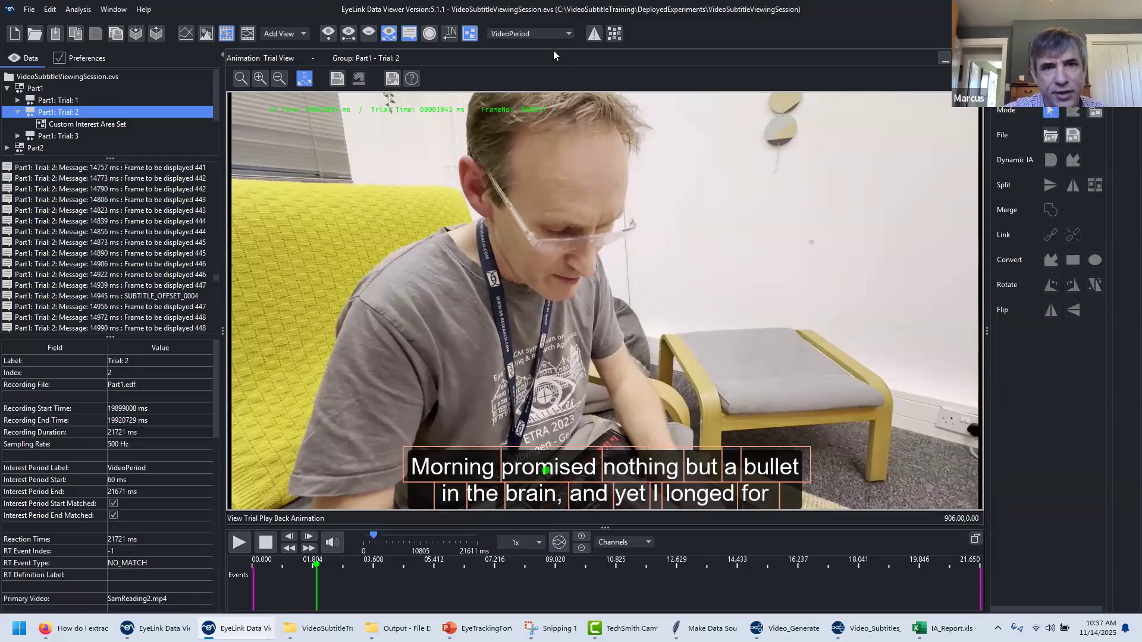
click(153, 296)
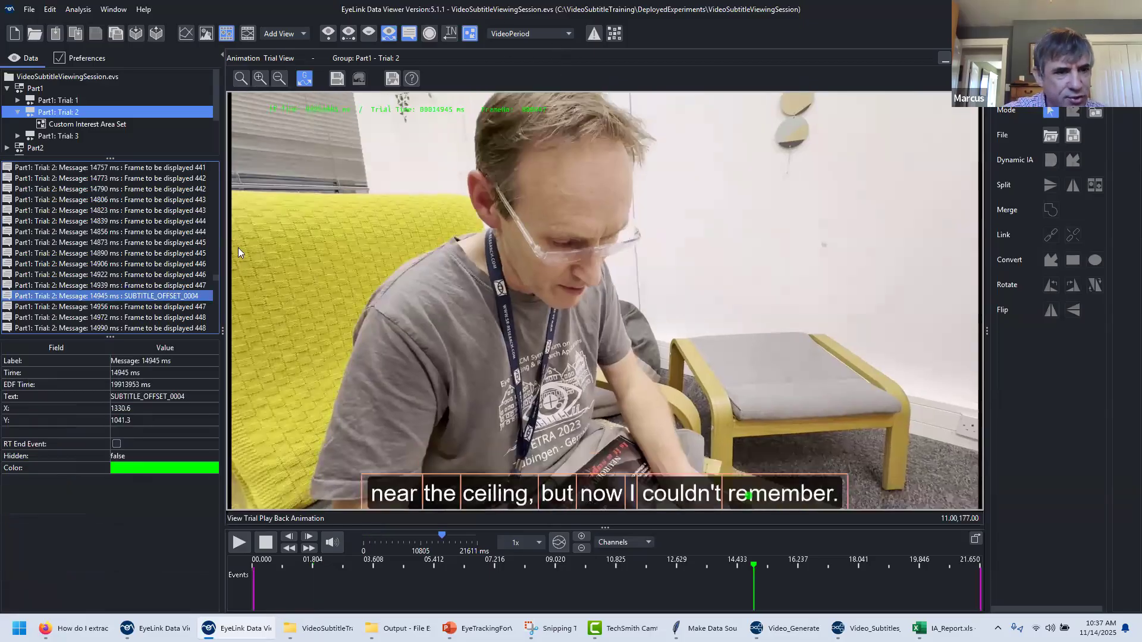
click(536, 33)
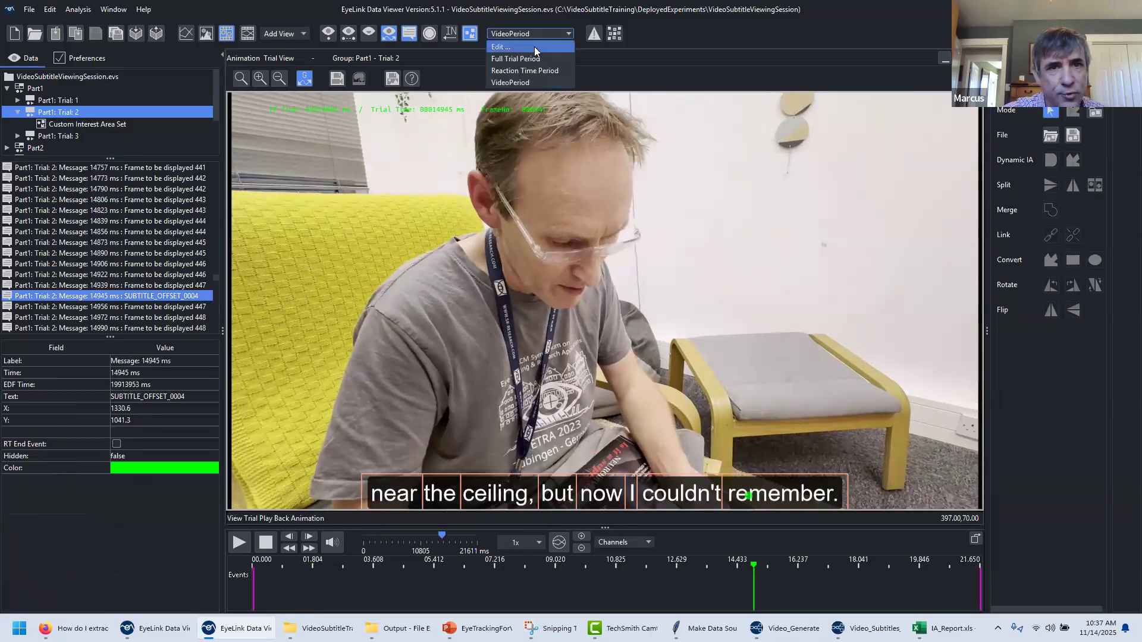
click(534, 47)
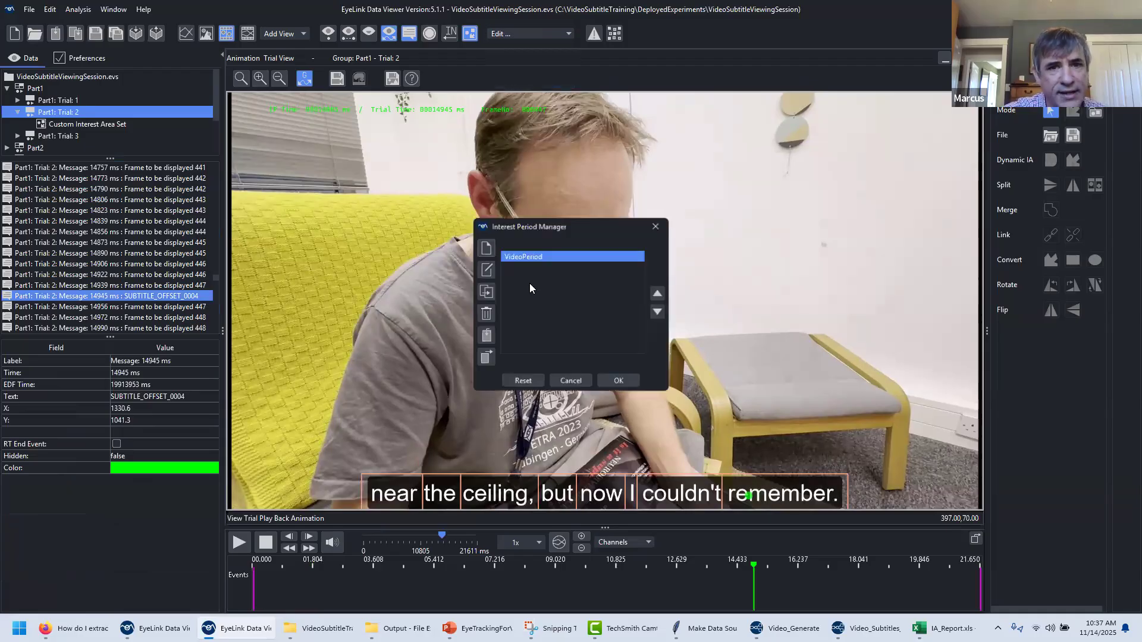
click(485, 270)
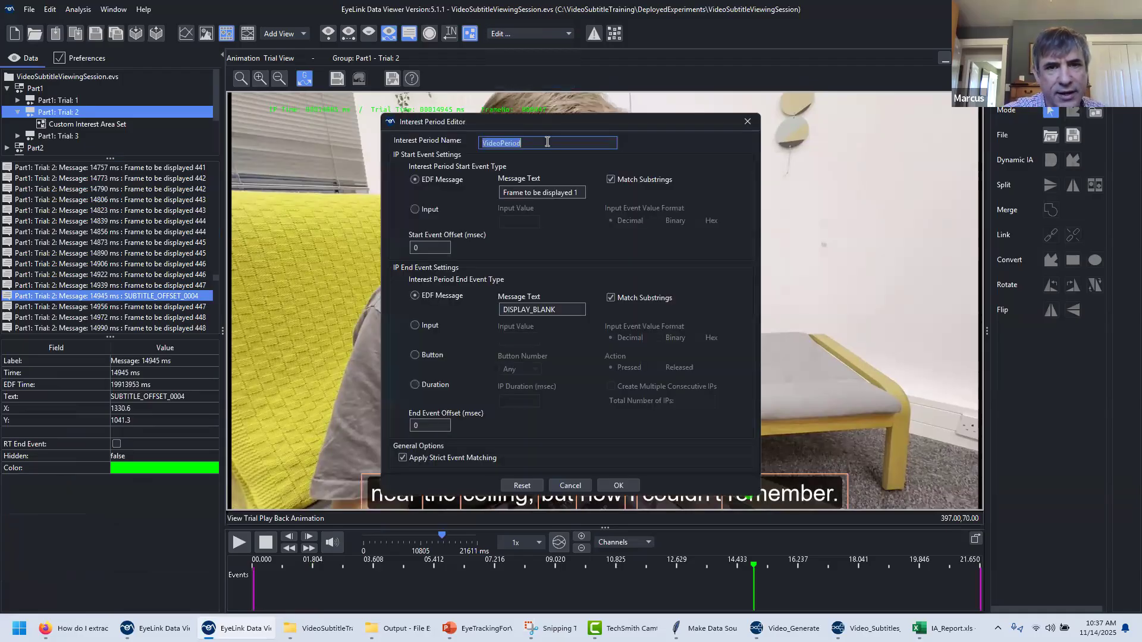
click(571, 485)
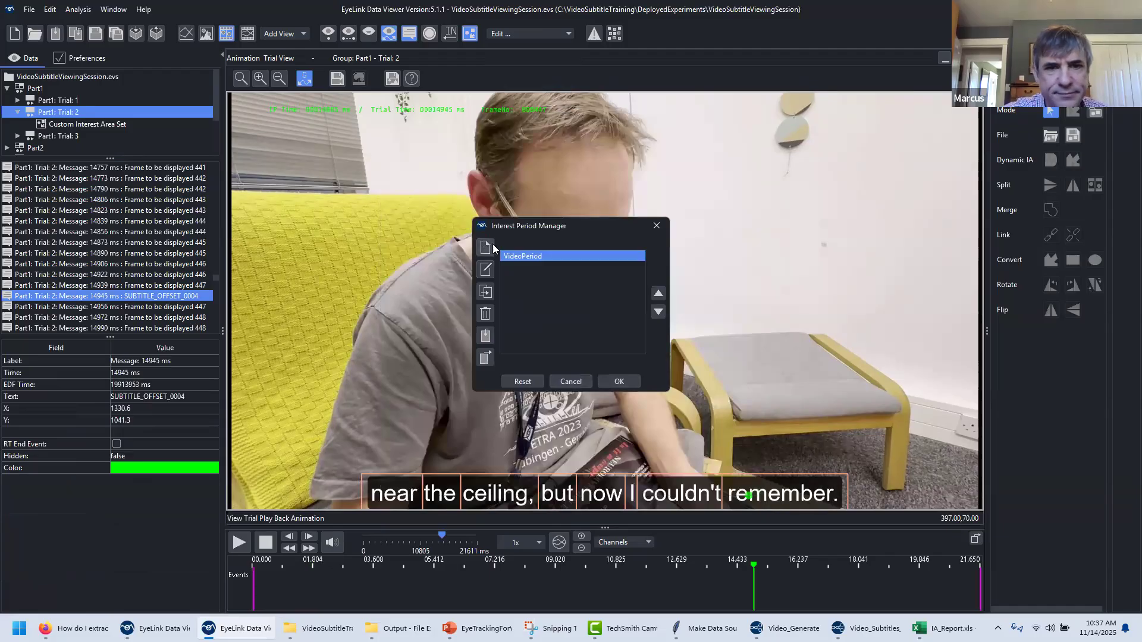
Create a new interest period named Subtitle3 that starts at the EDF message SUBTITLE_ONSET_0003.
click(493, 248)
text(Subtitle)
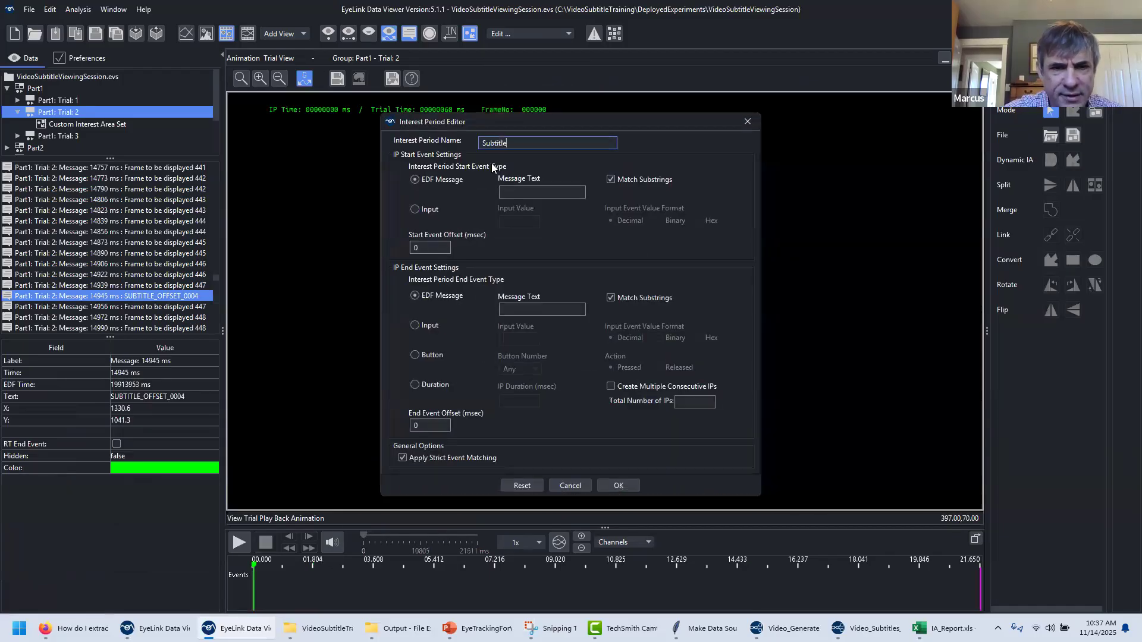
text(3)
click(518, 194)
text(SUBTITLE_ONSET_)
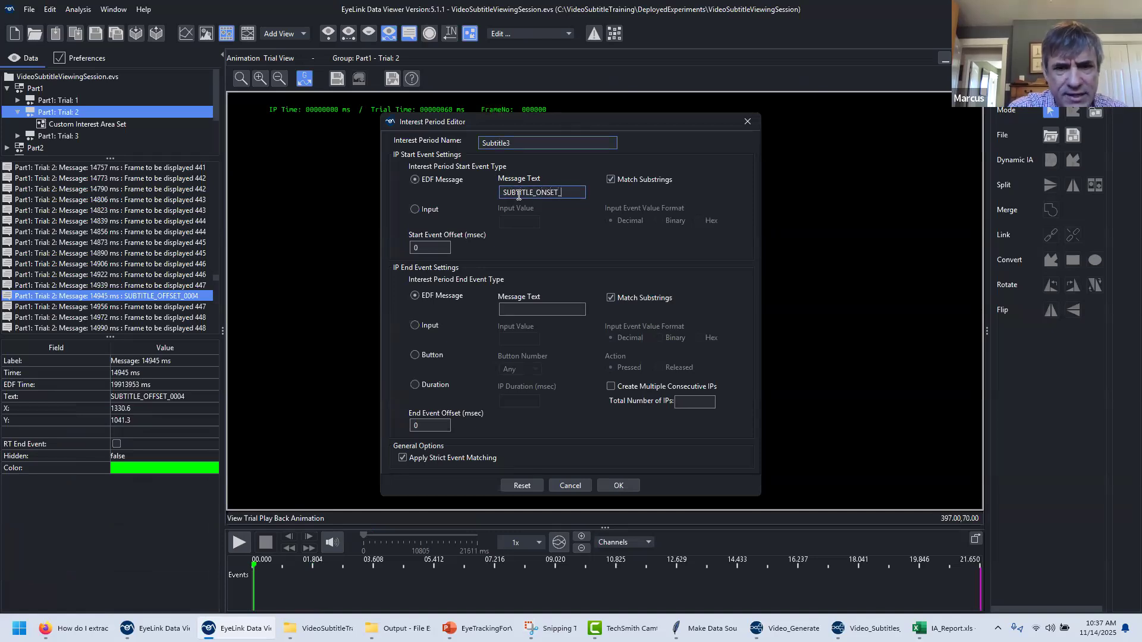
text(000)
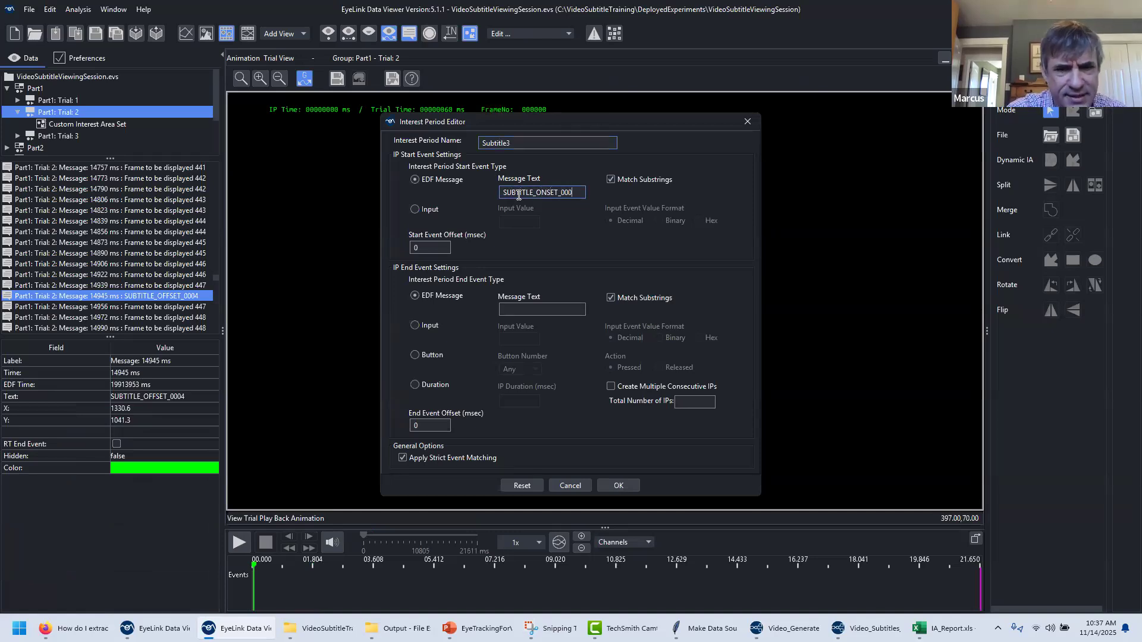
text(3)
Set the Subtitle3 period's end message text to SUBTITLE_OFFSET_0003 and save the interest period.
drag(504, 193, 470, 195)
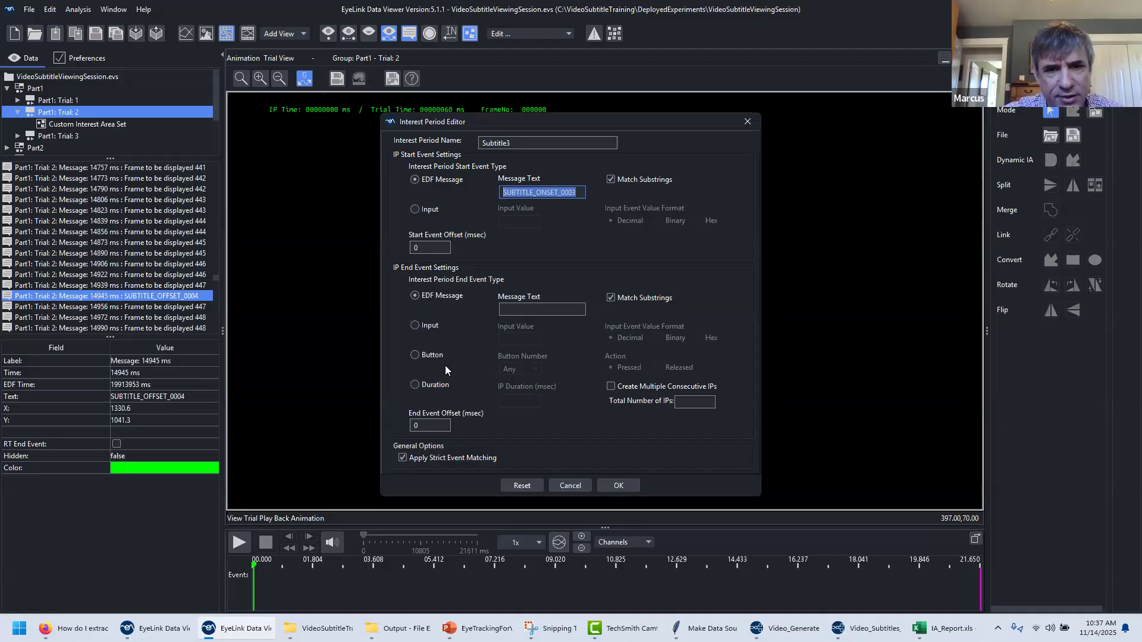
key(ctrl+c)
click(537, 309)
key(ctrl+v)
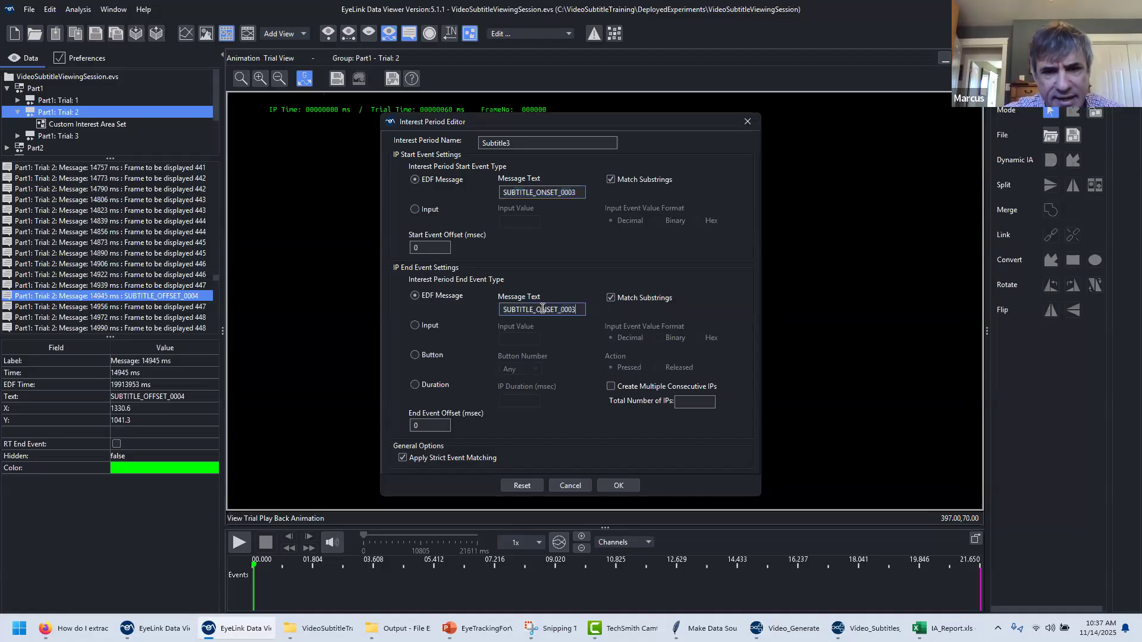
click(546, 309)
key(BackSpace)
text(FF)
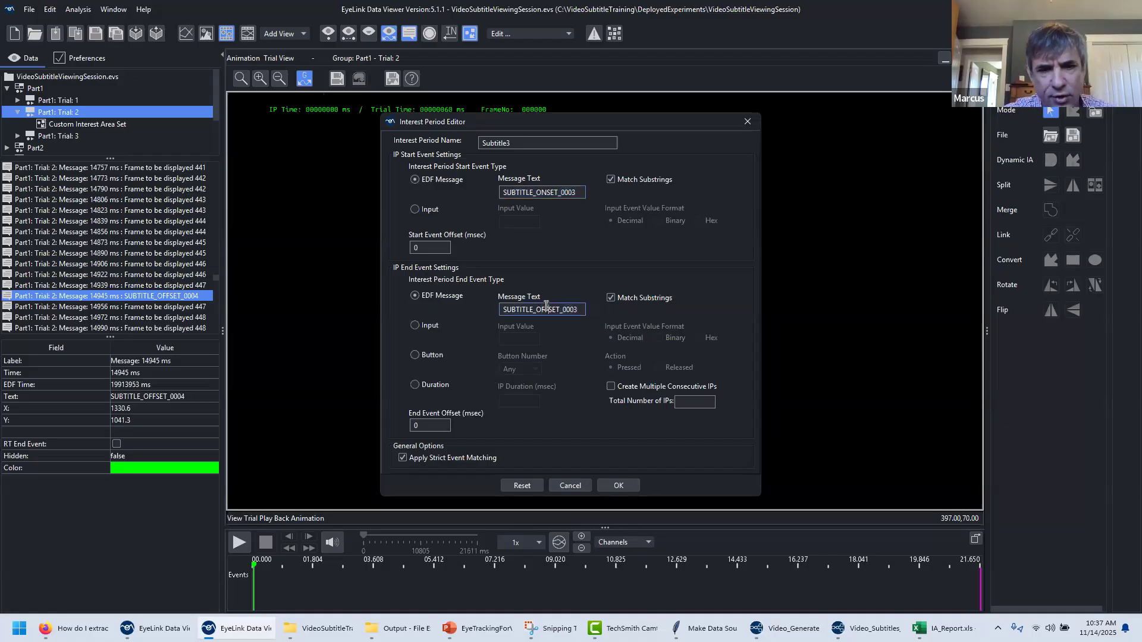
click(619, 486)
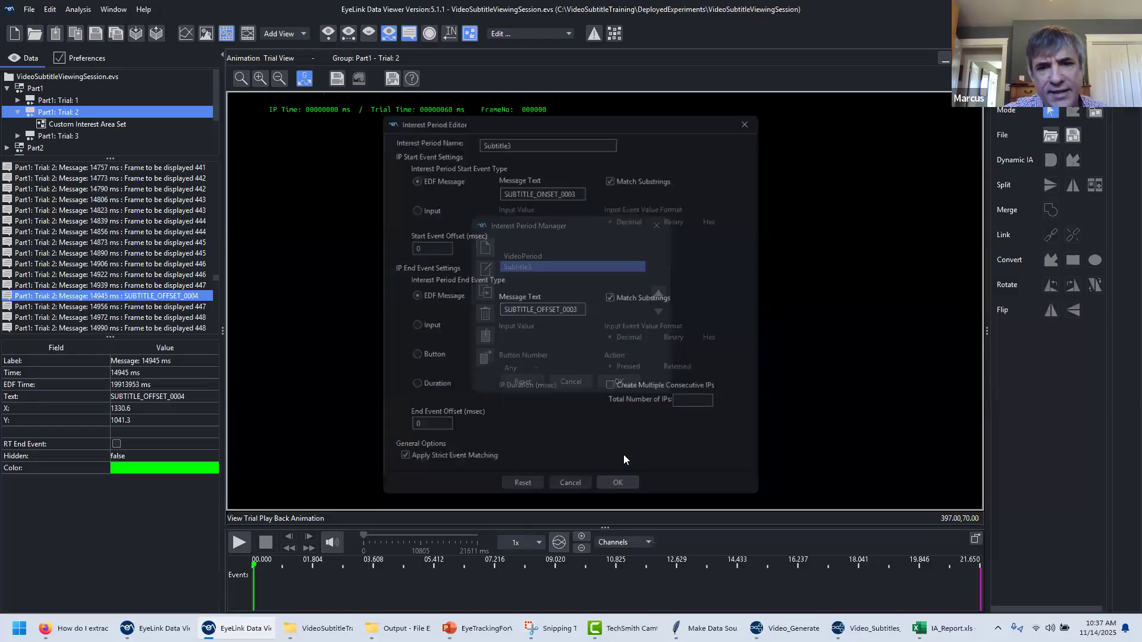
click(622, 380)
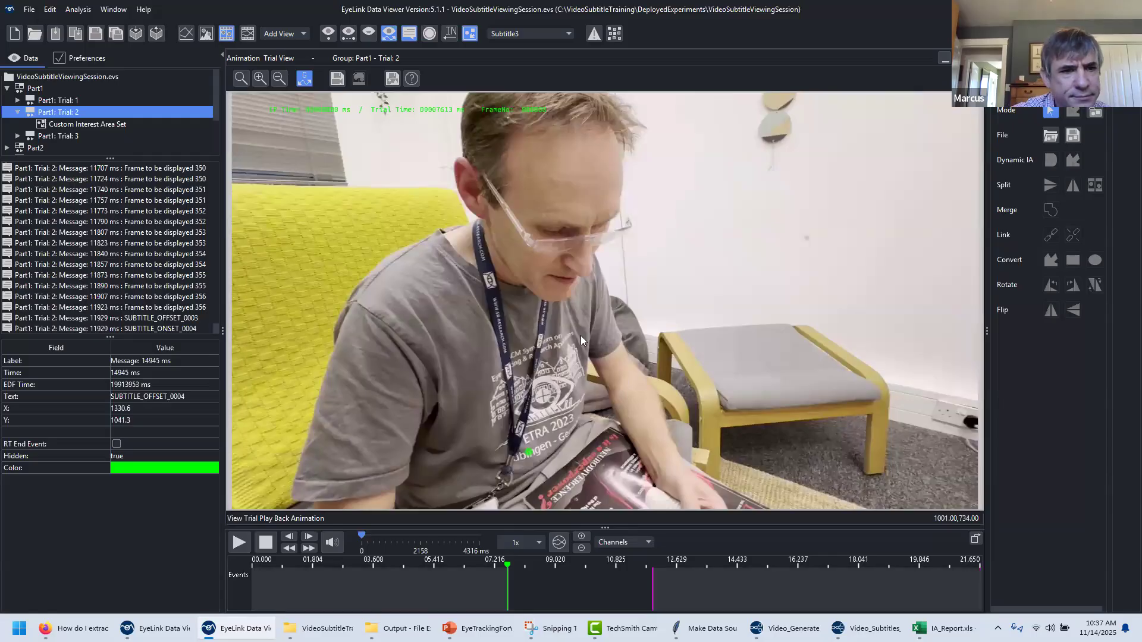
Check Trial 2's message list for the Subtitle3 period, from the SUBTITLE_ONSET_0003 message through to its last entries.
scroll(146, 273, up, 15)
scroll(150, 274, up, 20)
scroll(146, 281, up, 20)
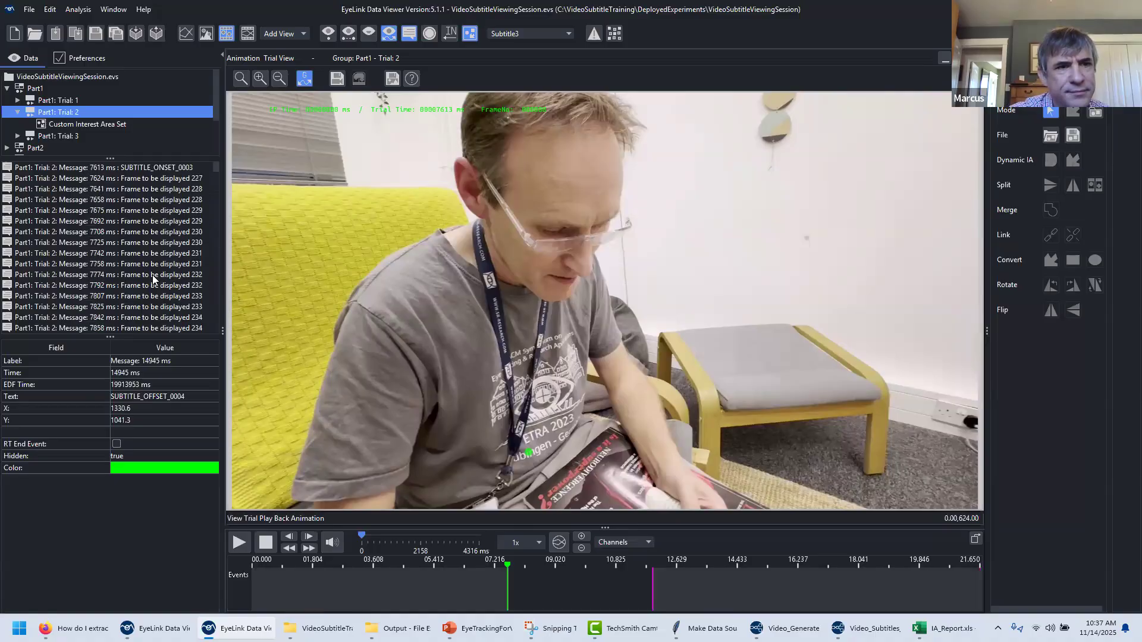
click(171, 168)
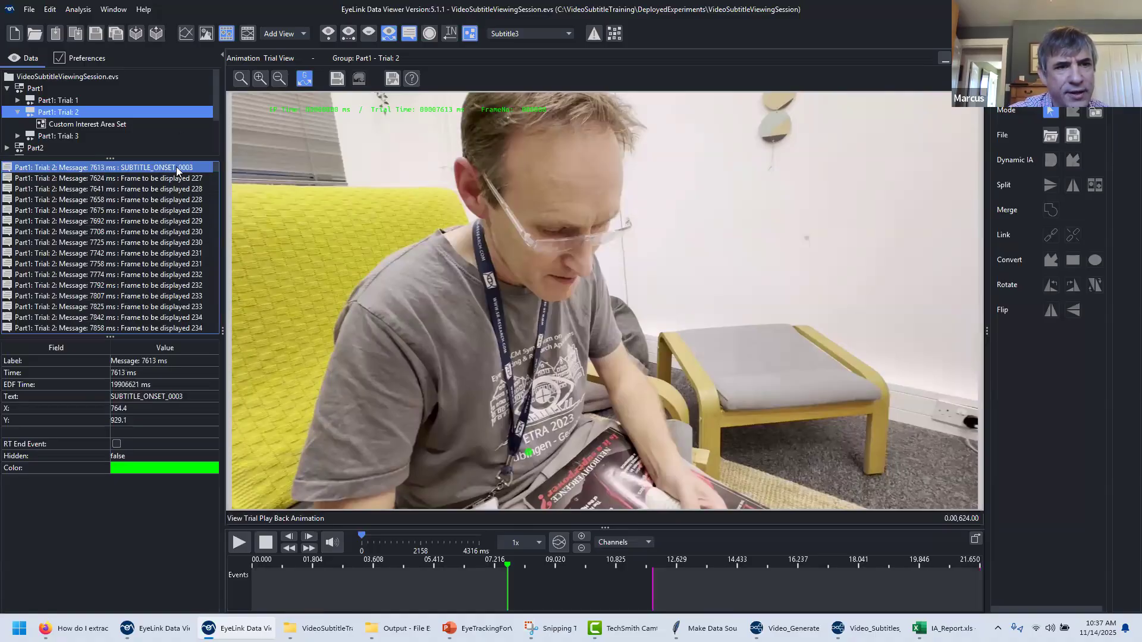
scroll(178, 247, down, 15)
scroll(185, 321, down, 20)
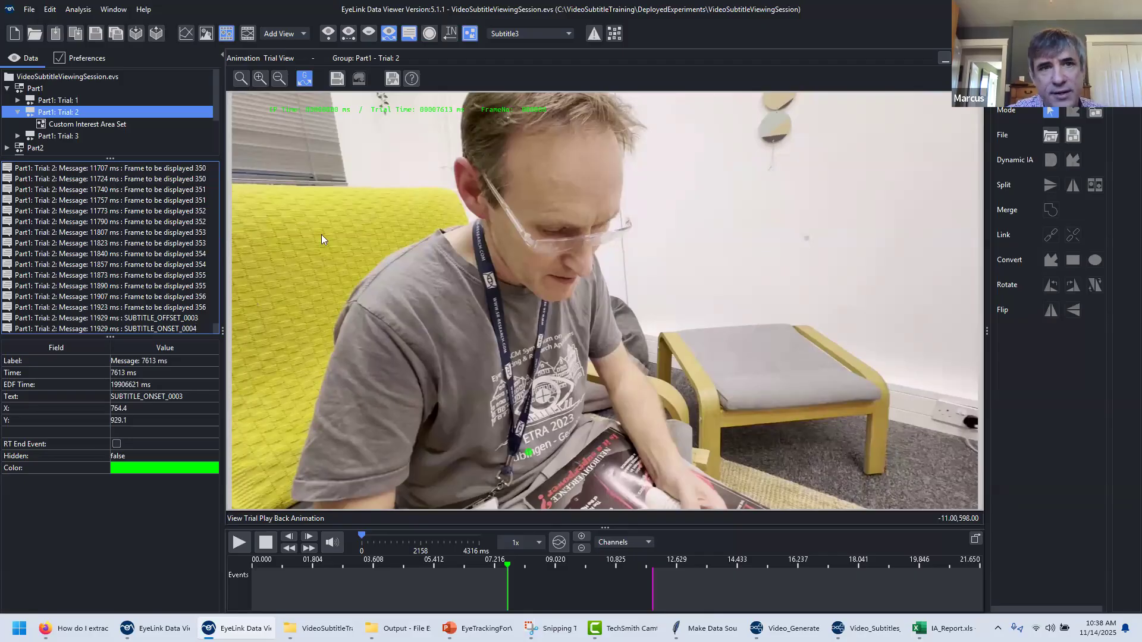
Switch the active interest period back to VideoPeriod.
click(543, 33)
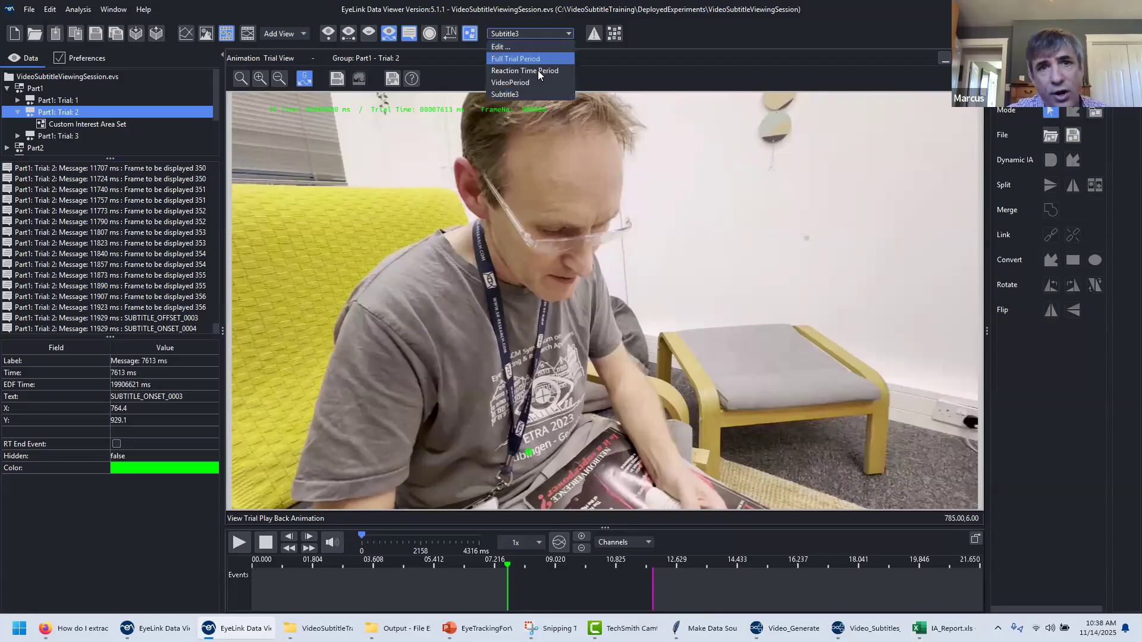
click(540, 79)
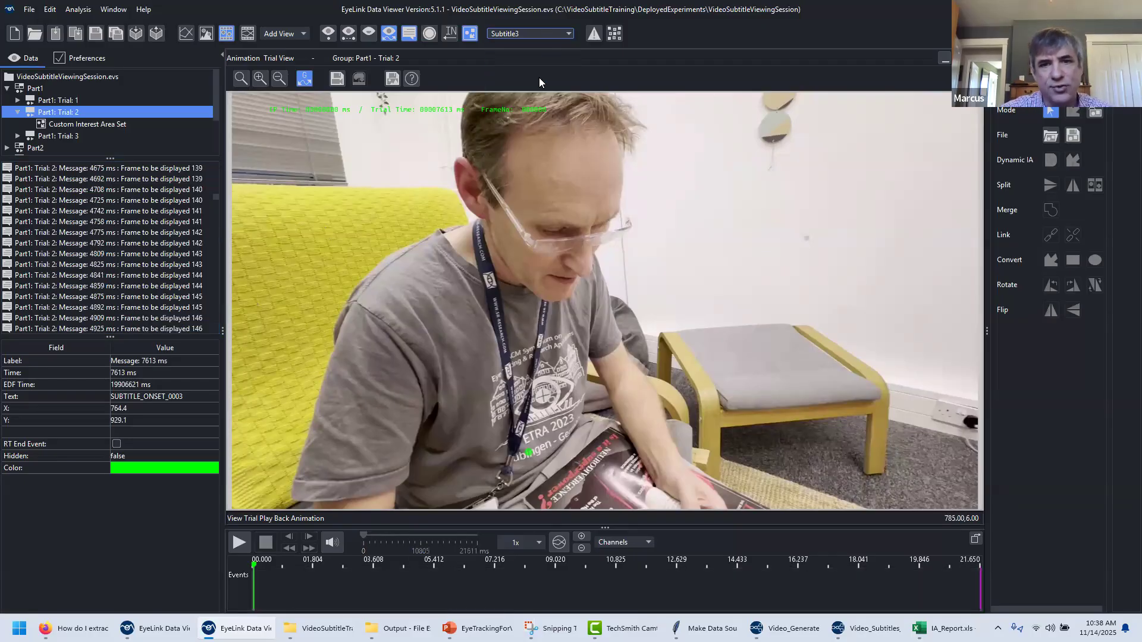